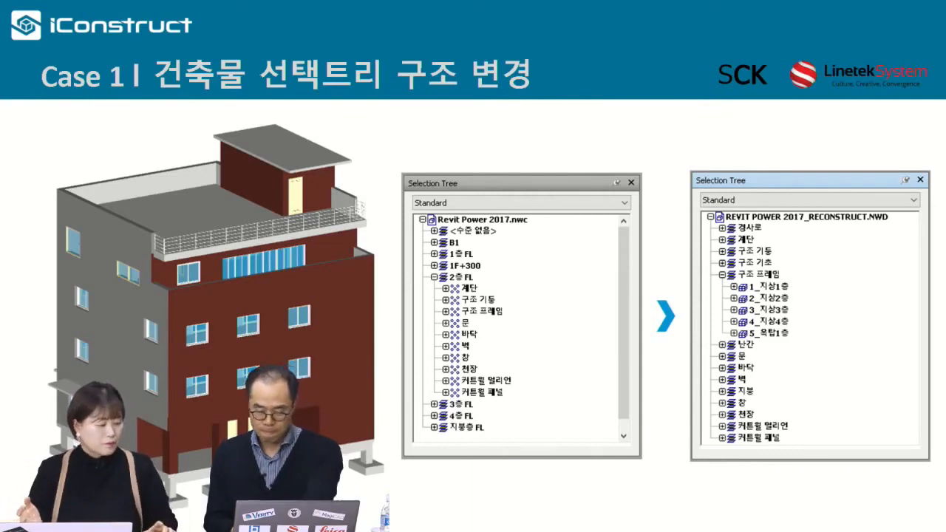
pyautogui.press('Right')
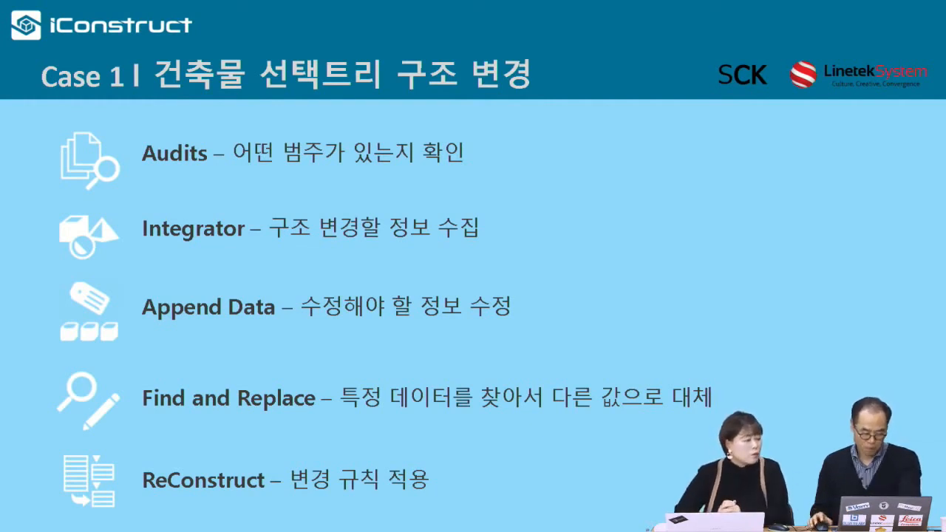
# Switch to Navisworks and expand Revit Power 2017.nwc in the selection tree to view the categories under the 1층 FL level
pyautogui.hotkey('alt', 'Tab')
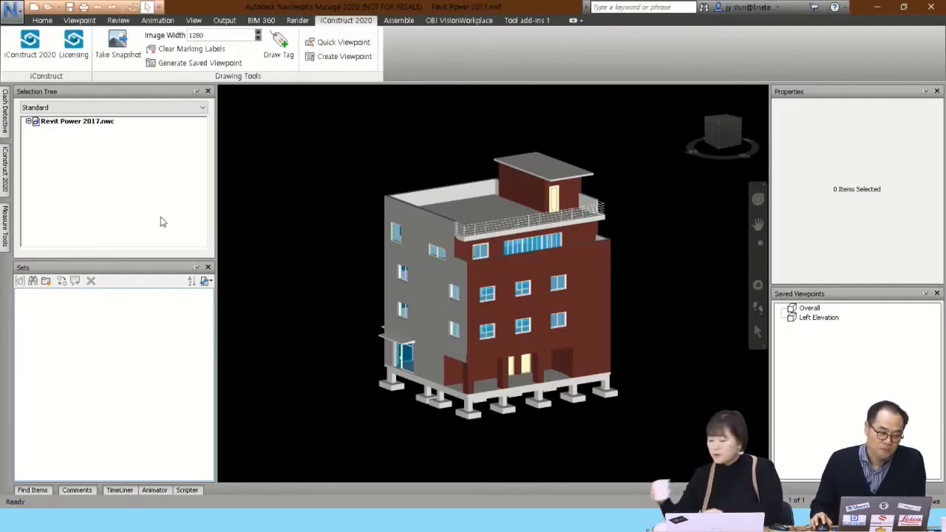
pyautogui.click(29, 122)
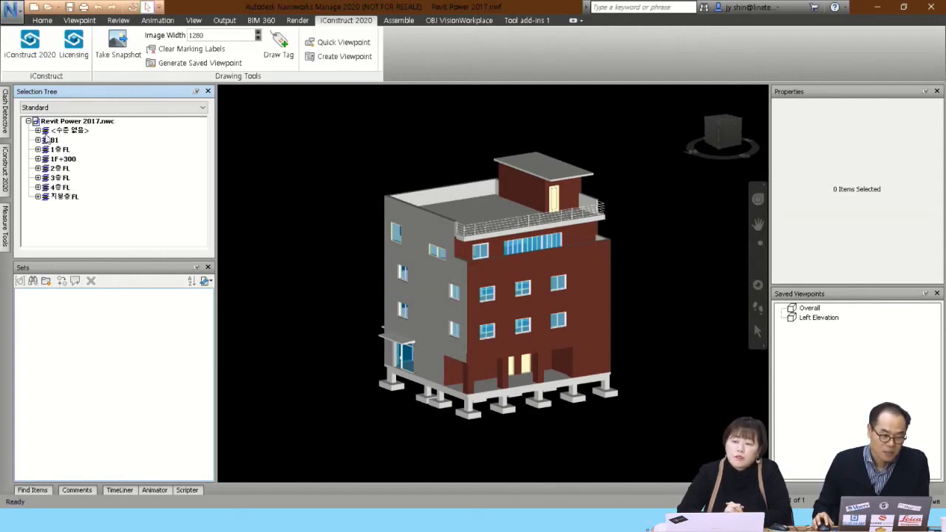
pyautogui.click(38, 149)
pyautogui.click(59, 141)
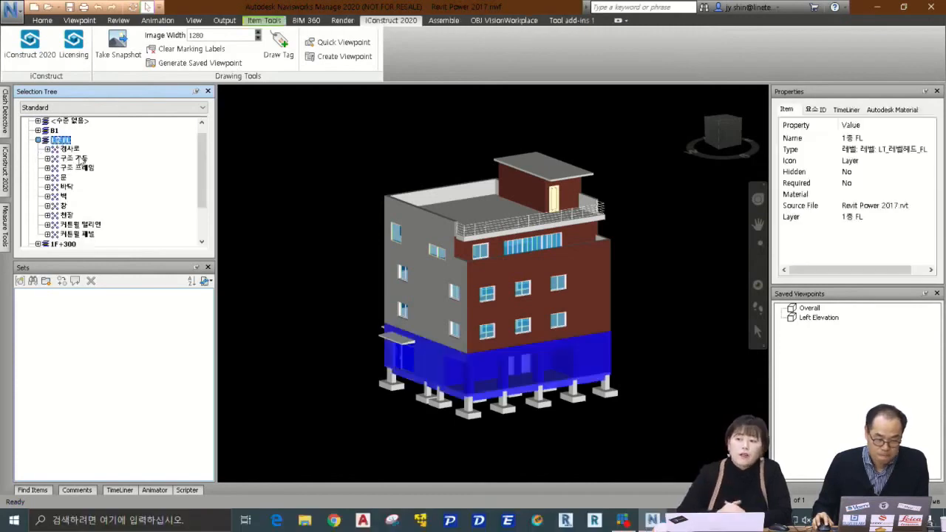
pyautogui.scroll(1, 53, 170)
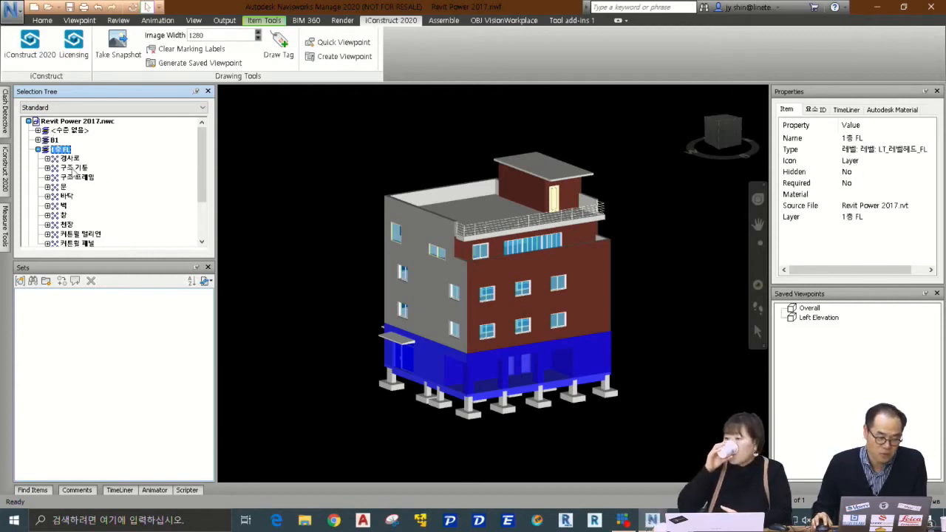
# Inspect the item properties of the 경사로 category, its 경사로 family and the 경사로 1 type under 1층 FL
pyautogui.click(70, 158)
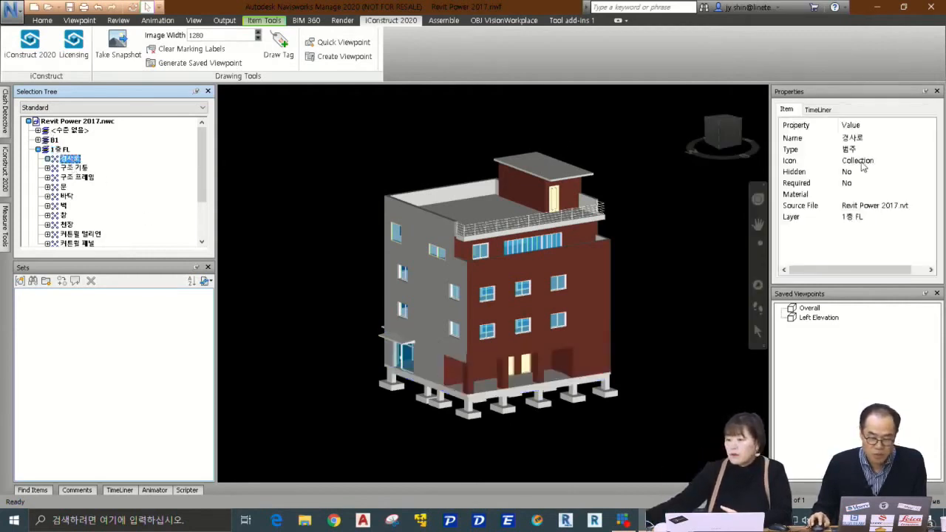
pyautogui.click(46, 158)
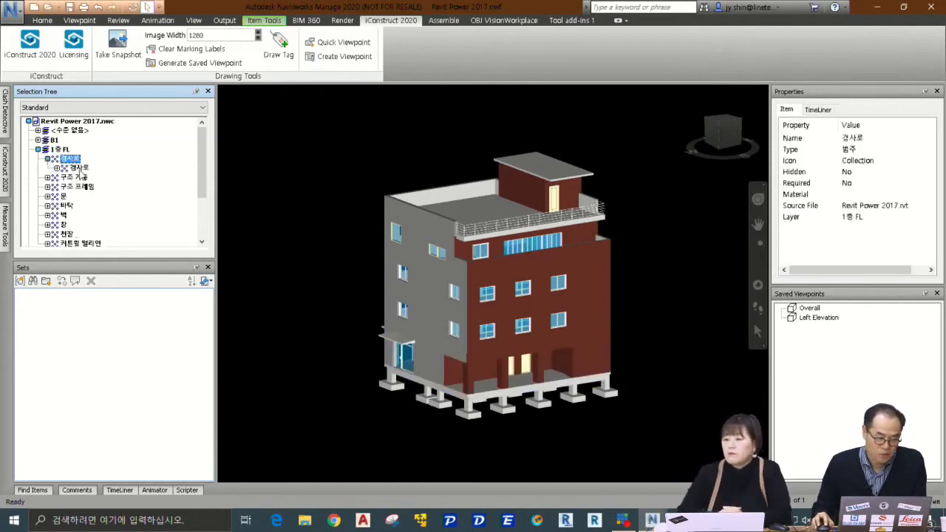
pyautogui.click(79, 168)
pyautogui.click(56, 168)
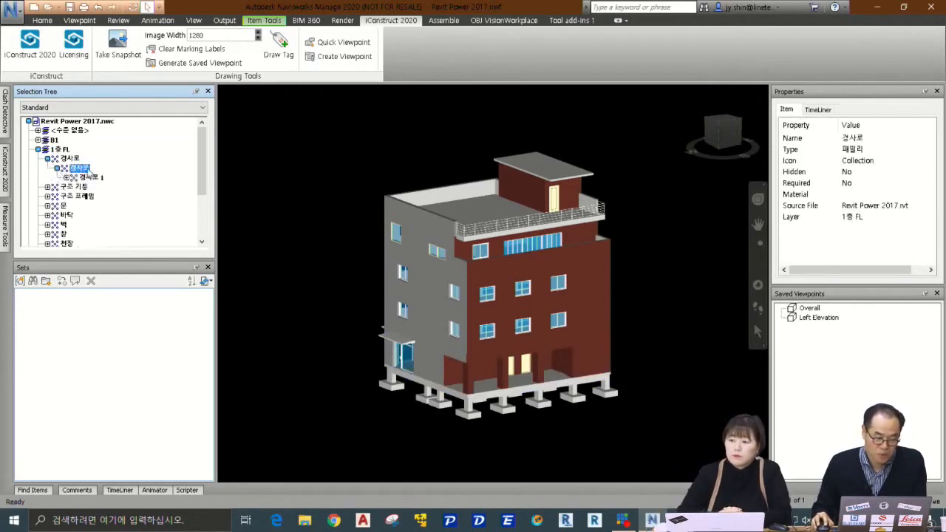
pyautogui.click(91, 178)
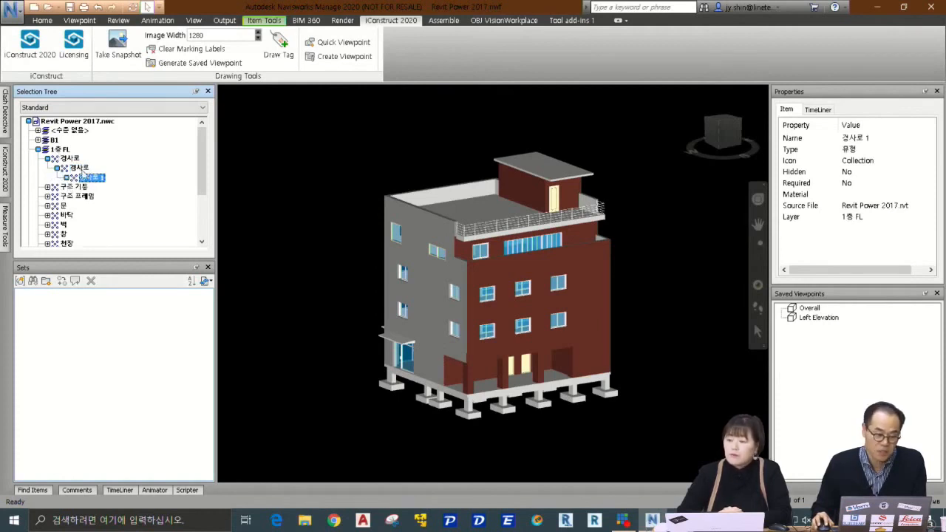
pyautogui.click(69, 158)
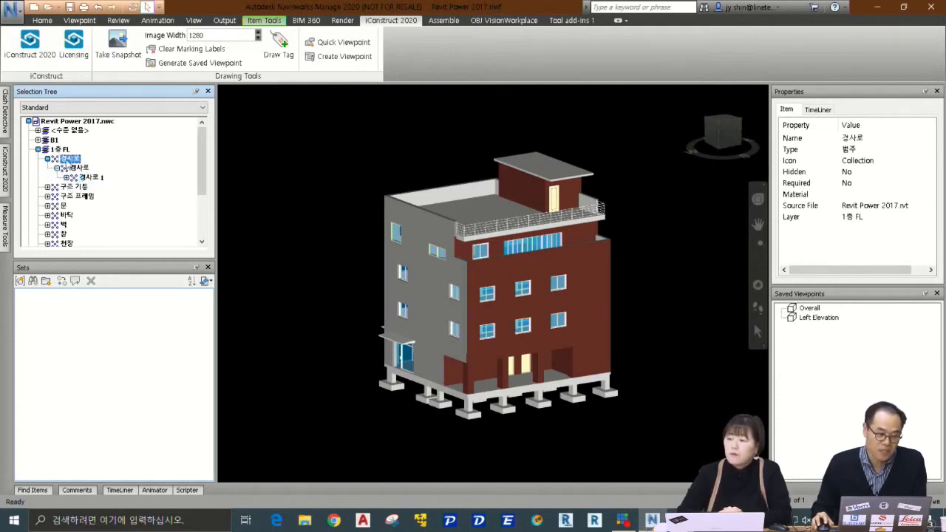
pyautogui.click(92, 177)
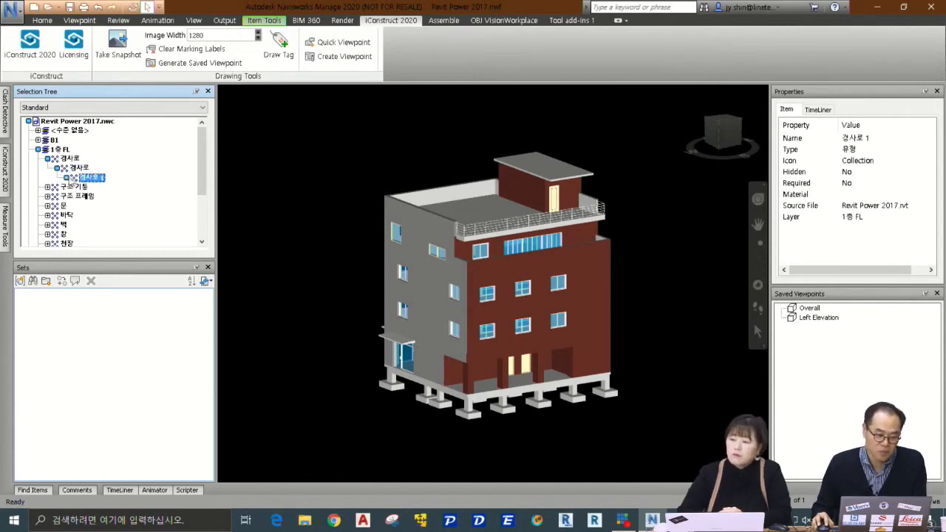
# Expand 구조 기둥 through 콘크리트-직사각형-기둥 and type C3, and inspect the first column and its concrete sub-item
pyautogui.click(48, 187)
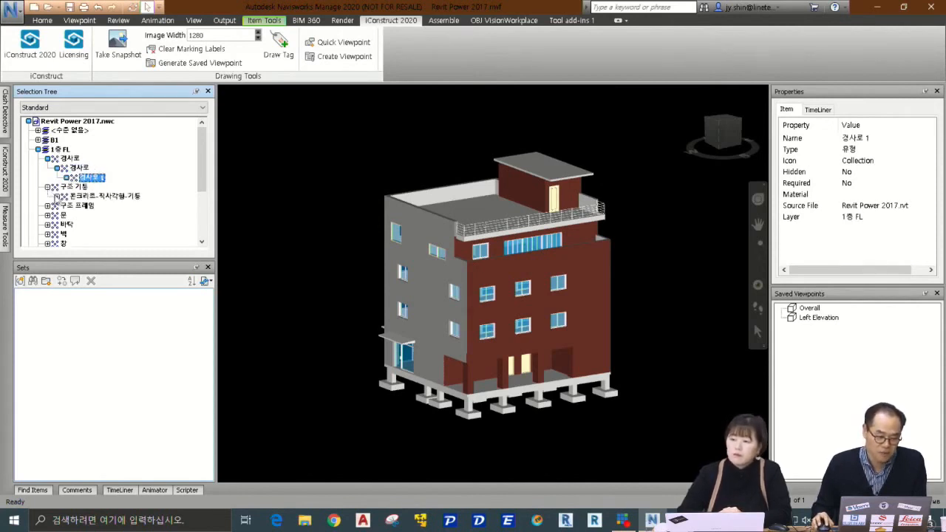
pyautogui.click(55, 198)
pyautogui.click(57, 197)
pyautogui.click(65, 206)
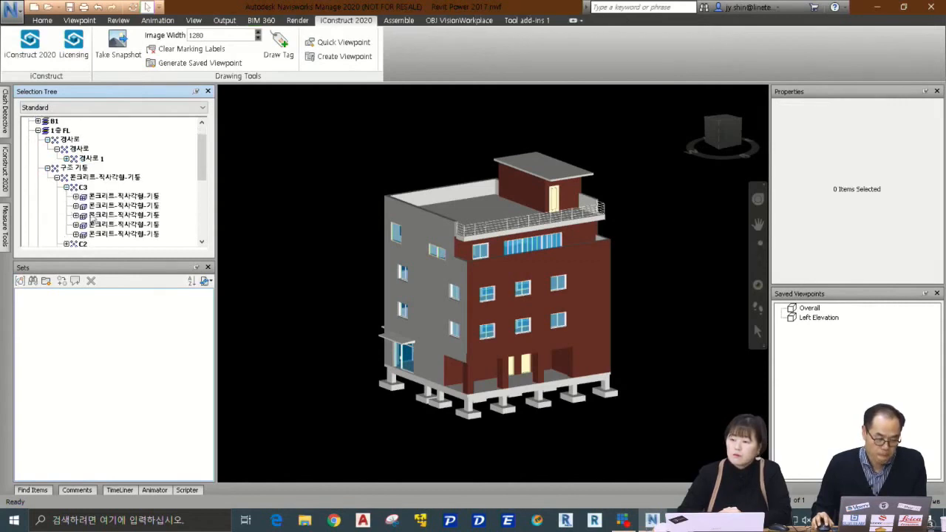
pyautogui.click(107, 197)
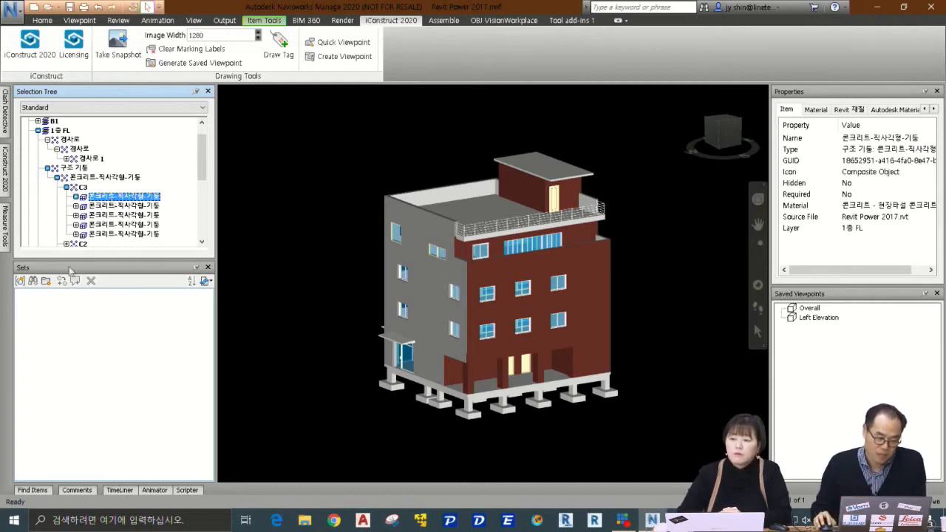
pyautogui.click(76, 196)
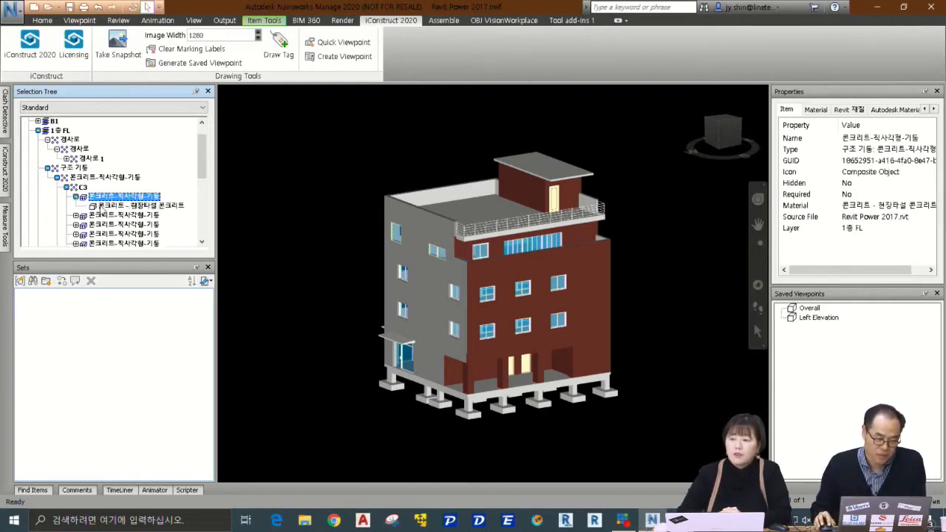
pyautogui.click(103, 206)
pyautogui.click(103, 197)
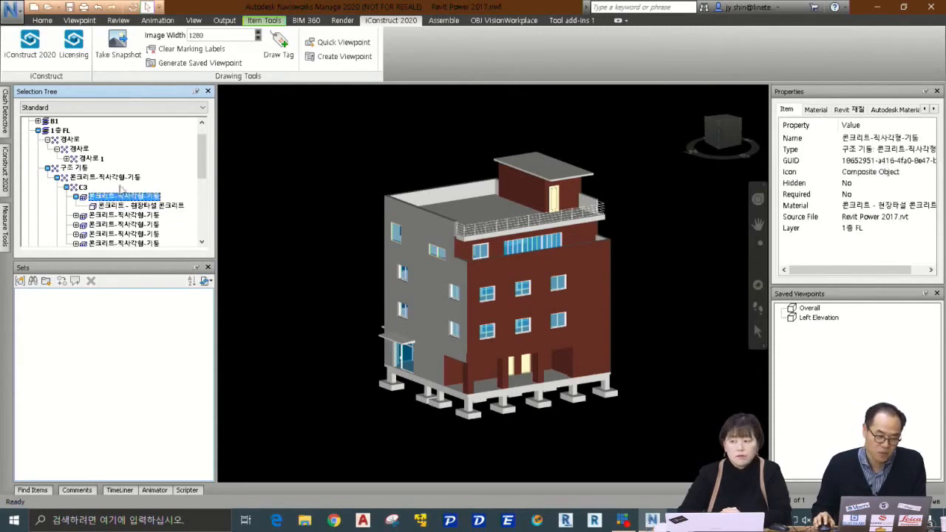
# Enlarge the selection tree and expand the 문 category to inspect the 커튼월-점두-이중 door's properties
pyautogui.scroll(-3, 122, 190)
pyautogui.moveTo(118, 260); pyautogui.dragTo(118, 388)
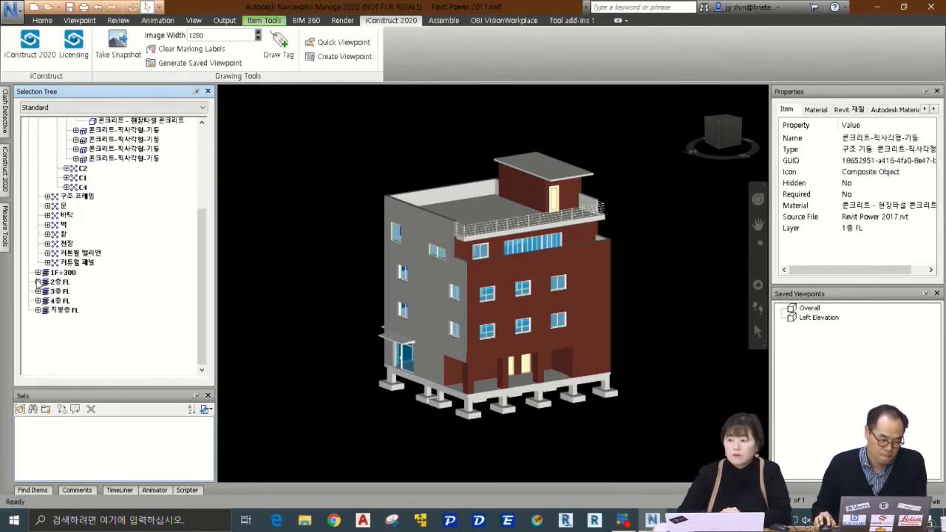
pyautogui.click(48, 206)
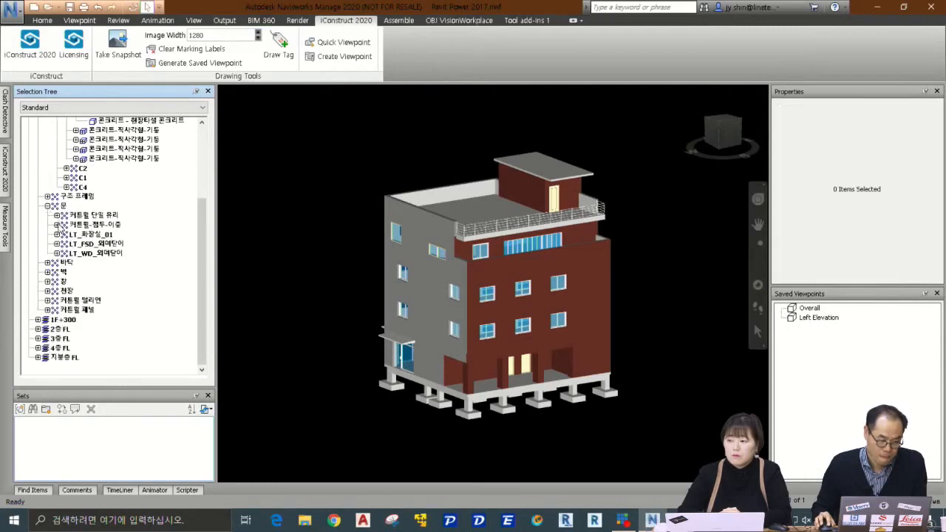
pyautogui.click(57, 224)
pyautogui.click(66, 233)
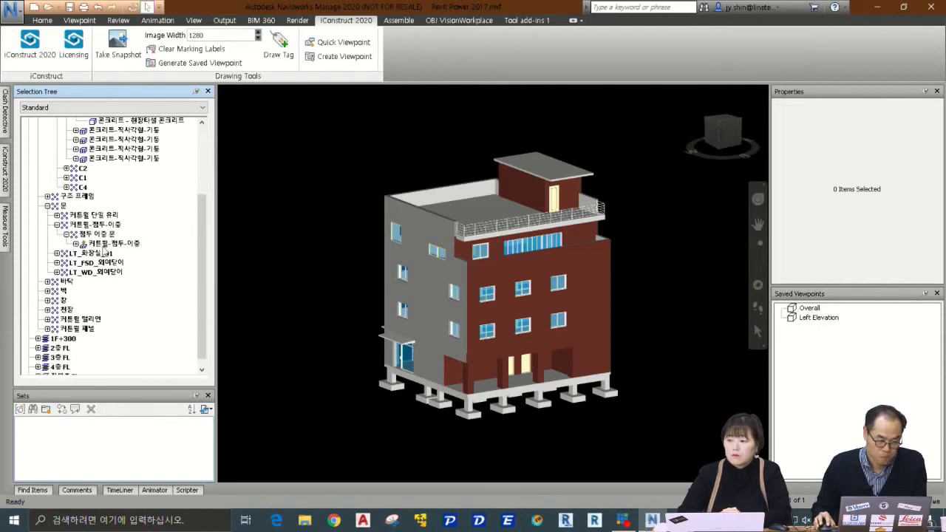
pyautogui.click(104, 245)
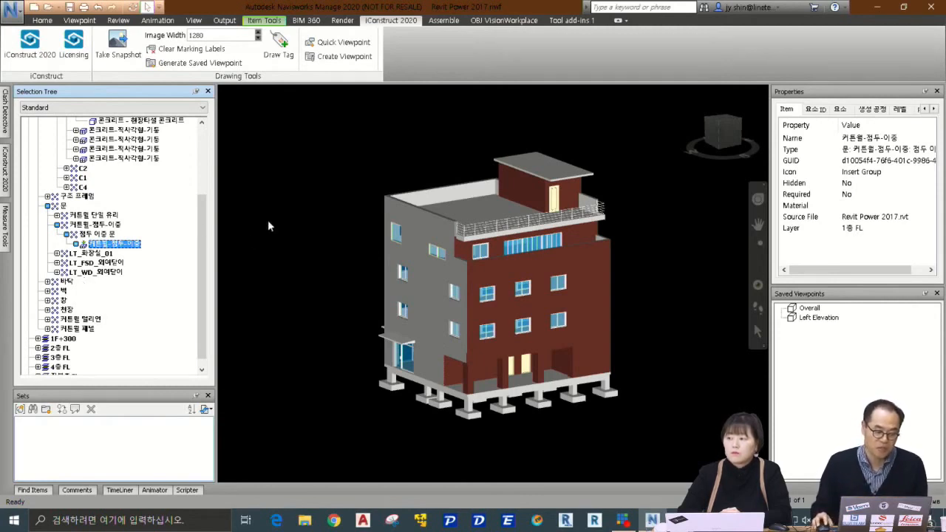
# Collapse the 1층 FL level and shrink the selection tree back, leaving nothing selected
pyautogui.scroll(4, 197, 265)
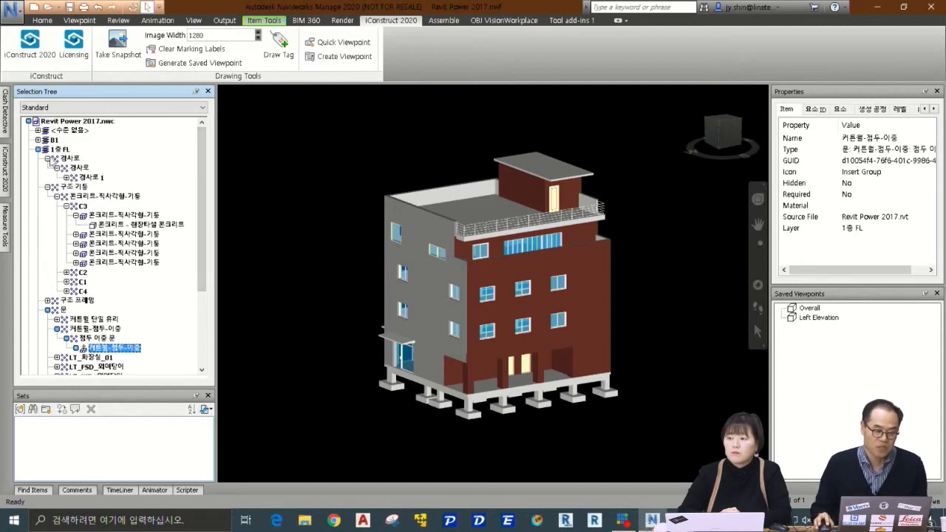
pyautogui.click(38, 149)
pyautogui.click(92, 122)
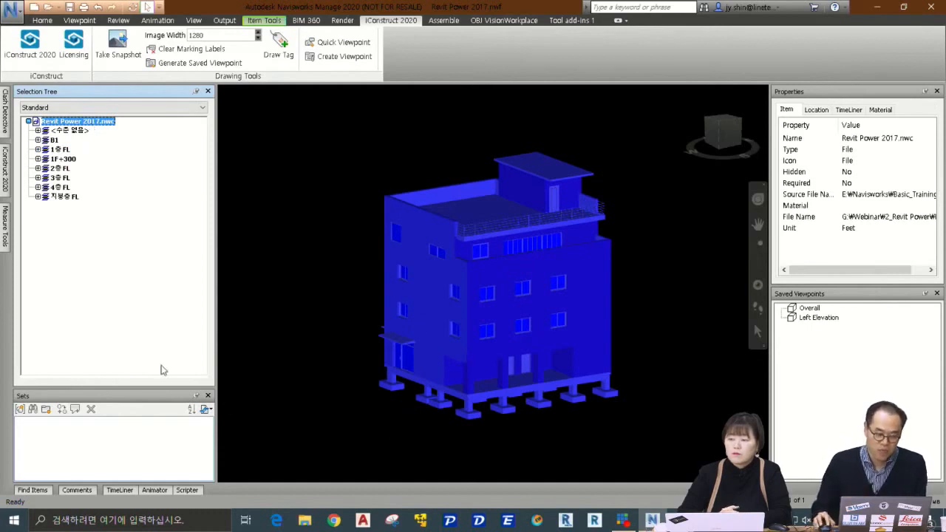
pyautogui.moveTo(140, 389); pyautogui.dragTo(143, 263)
pyautogui.click(105, 219)
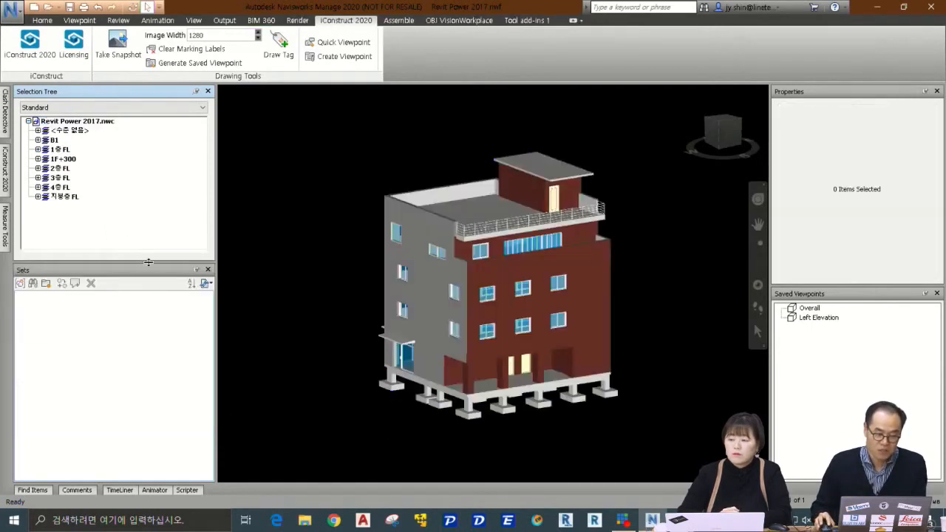
# Review the level, category and family hierarchy under 1층 FL and the whole-model file item, leaving the level collapsed and nothing selected
pyautogui.click(38, 149)
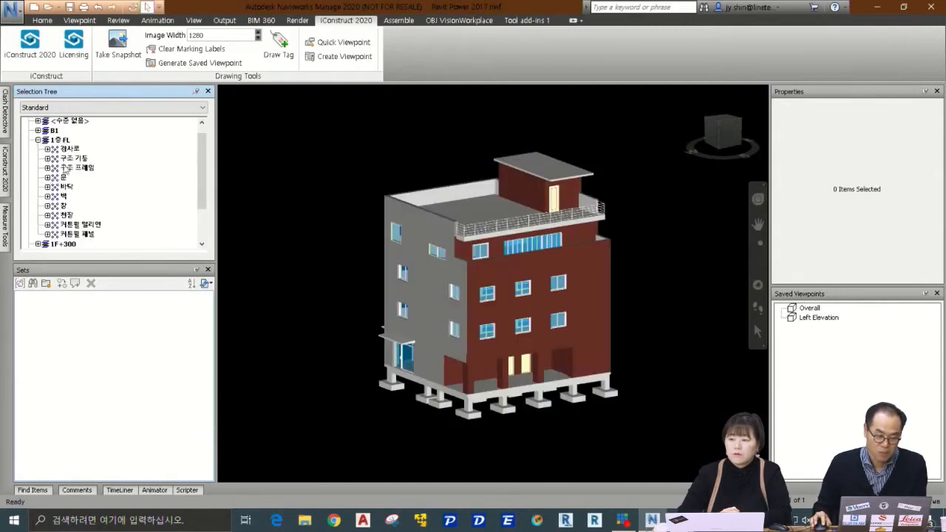
pyautogui.click(47, 149)
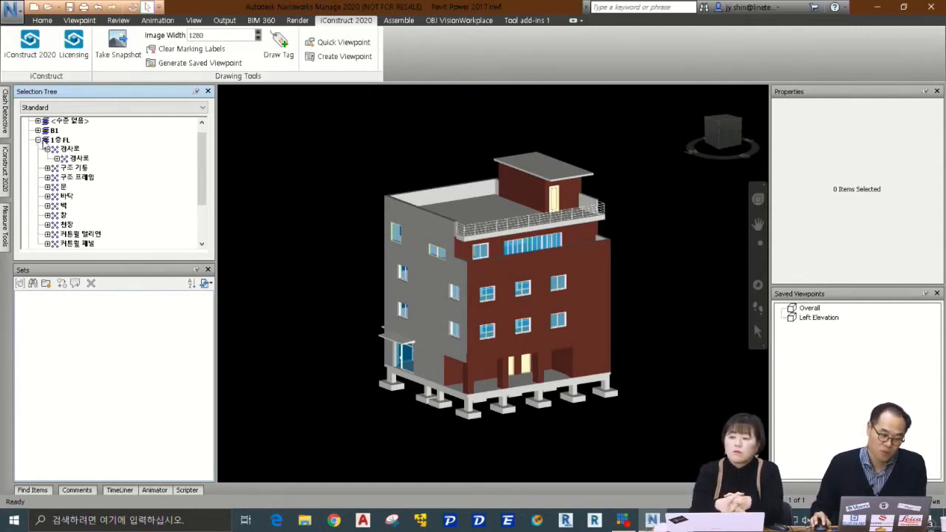
pyautogui.click(37, 140)
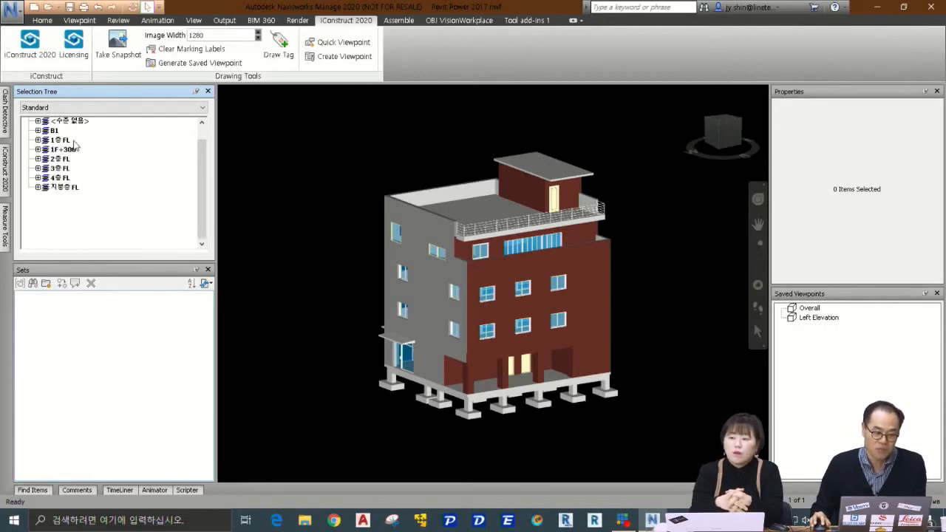
pyautogui.scroll(1, 197, 185)
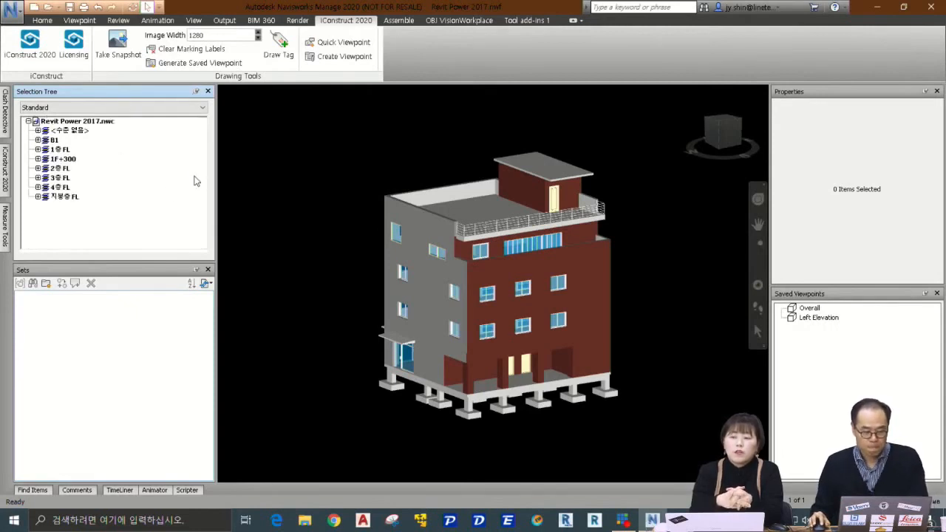
pyautogui.click(104, 123)
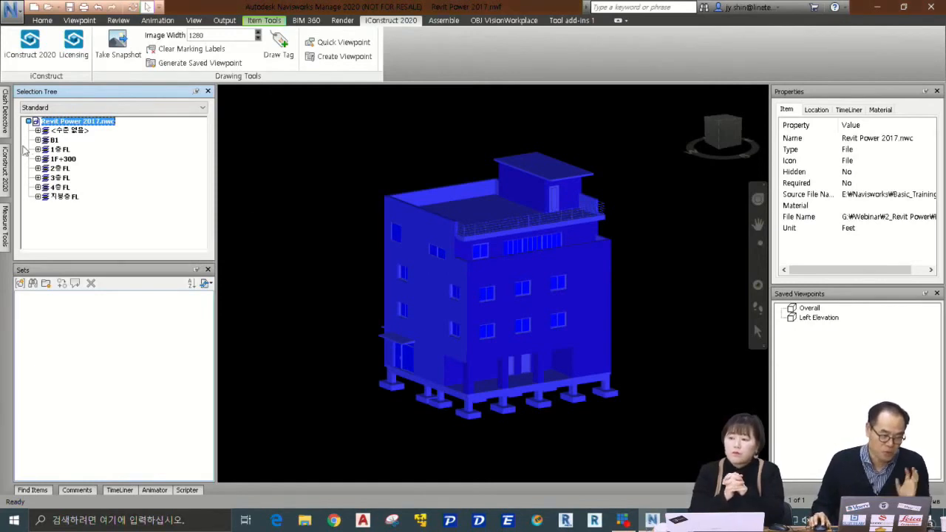
pyautogui.press('Escape')
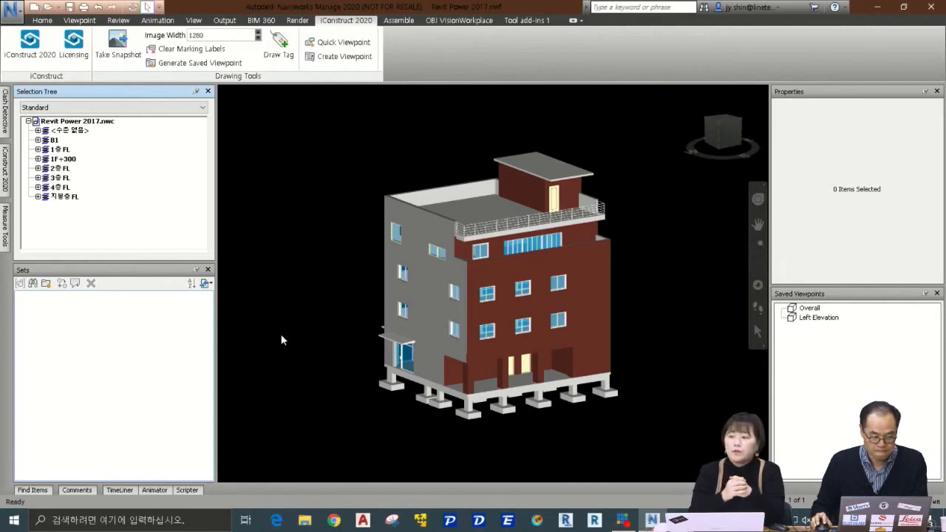
pyautogui.hotkey('alt', 'Tab')
pyautogui.hotkey('alt', 'Tab')
pyautogui.hotkey('alt', 'Tab')
pyautogui.hotkey('alt', 'Tab')
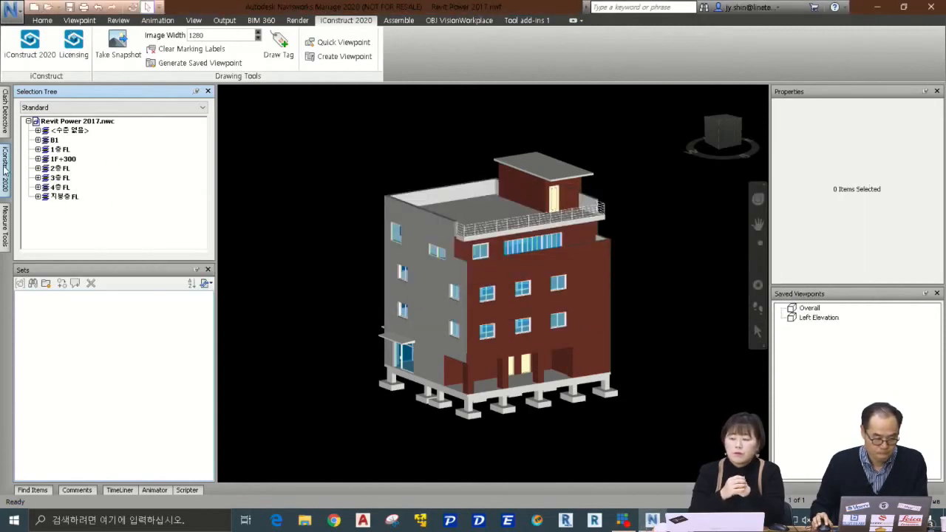
# Show the iConstruct 2020 tools, expand the Audits group and pin the palette open
pyautogui.moveTo(5, 170)
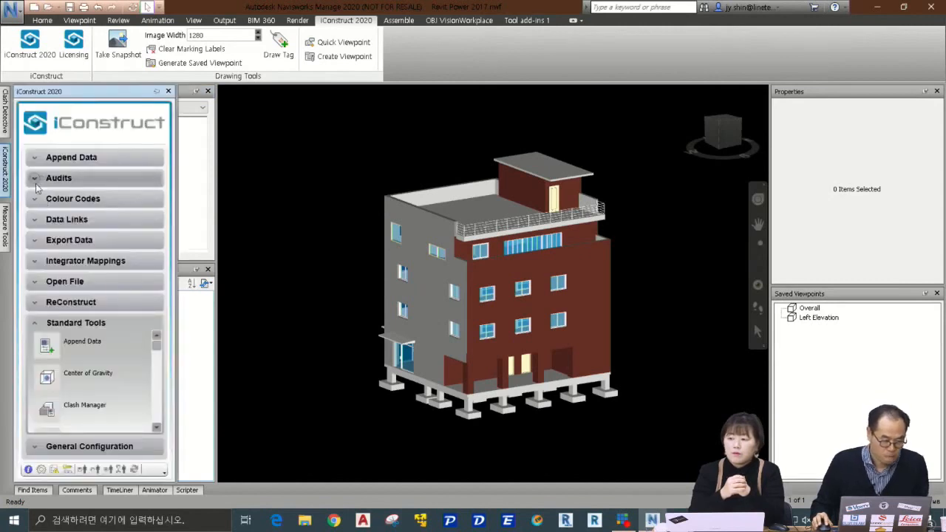
pyautogui.click(33, 179)
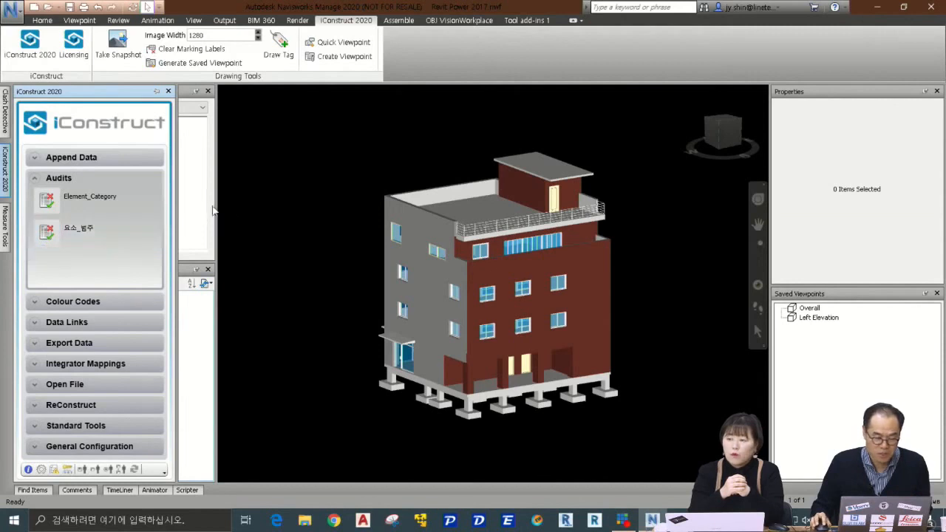
pyautogui.click(156, 91)
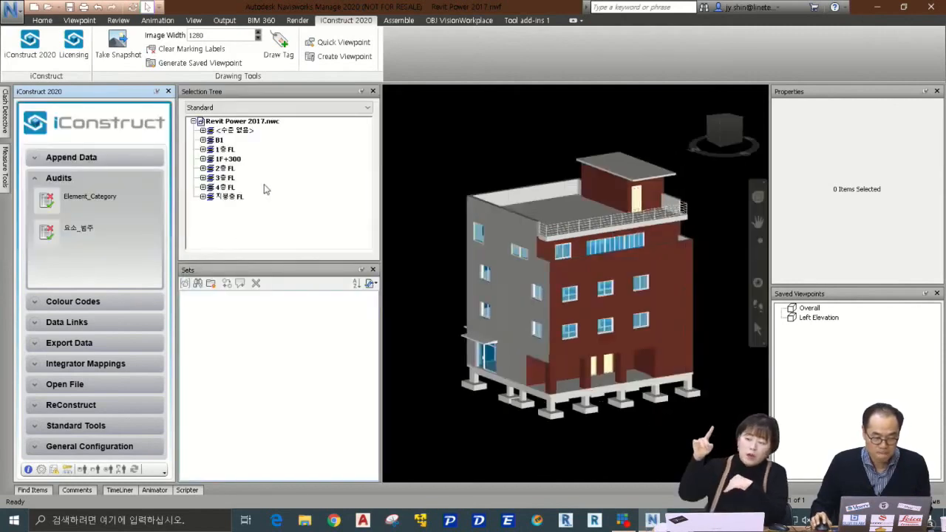
# Select the whole Revit Power 2017.nwc model and look over the Standard Tools, General Configuration and Audits groups of iConstruct
pyautogui.click(255, 122)
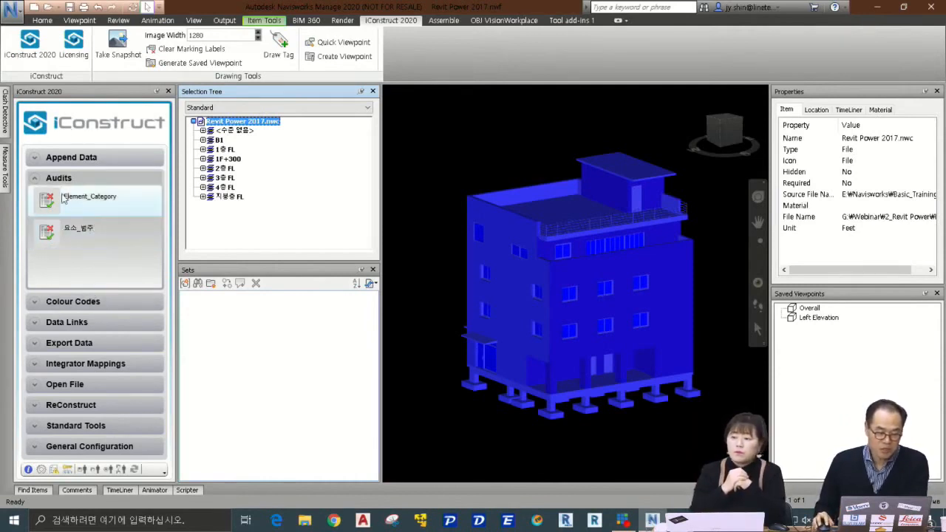
pyautogui.click(81, 427)
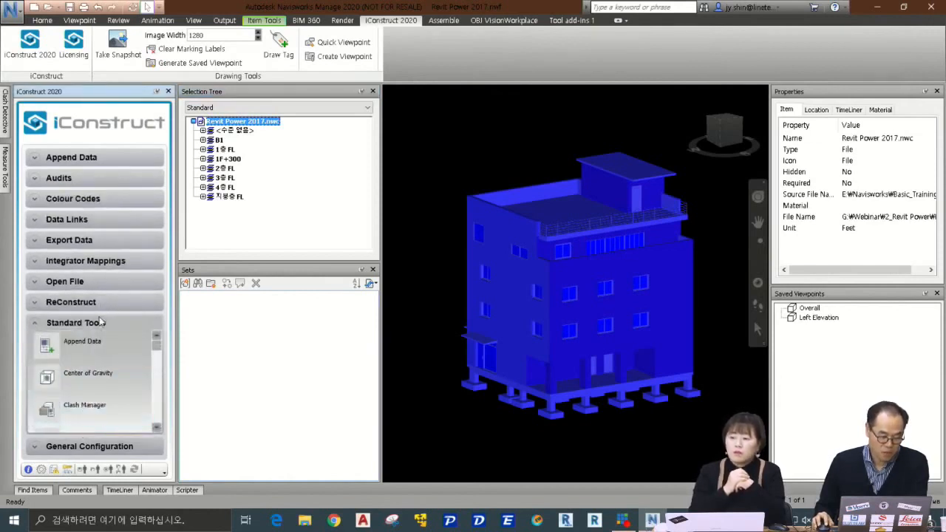
pyautogui.click(85, 446)
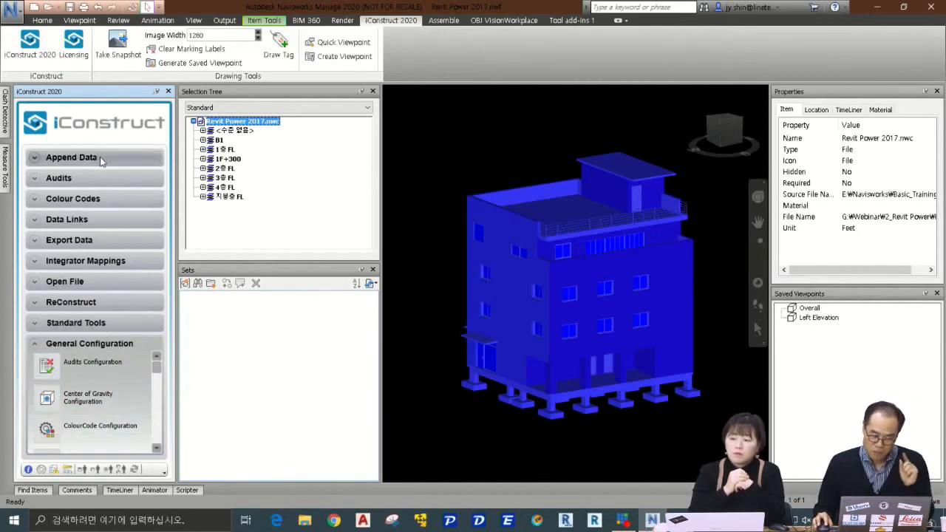
pyautogui.click(34, 180)
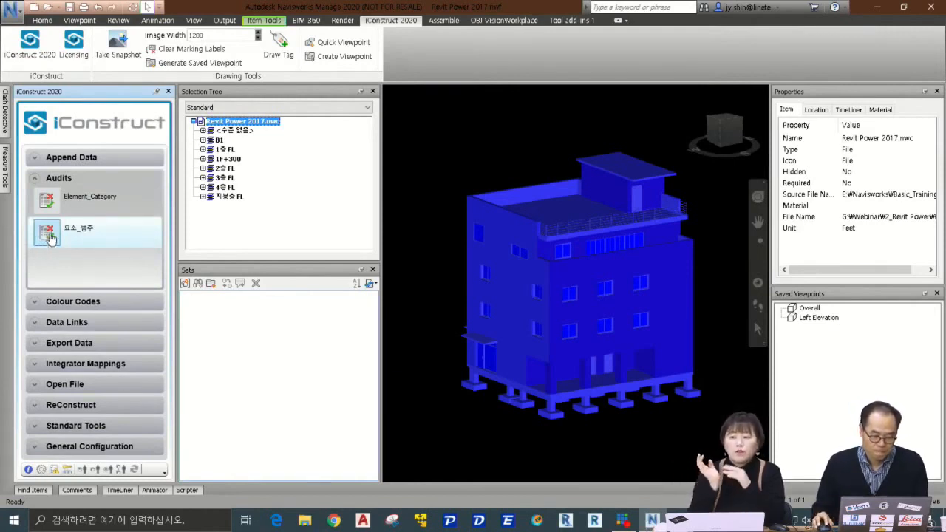
# Open the iConstruct audits configuration and load the 요소_범주 template
pyautogui.click(67, 446)
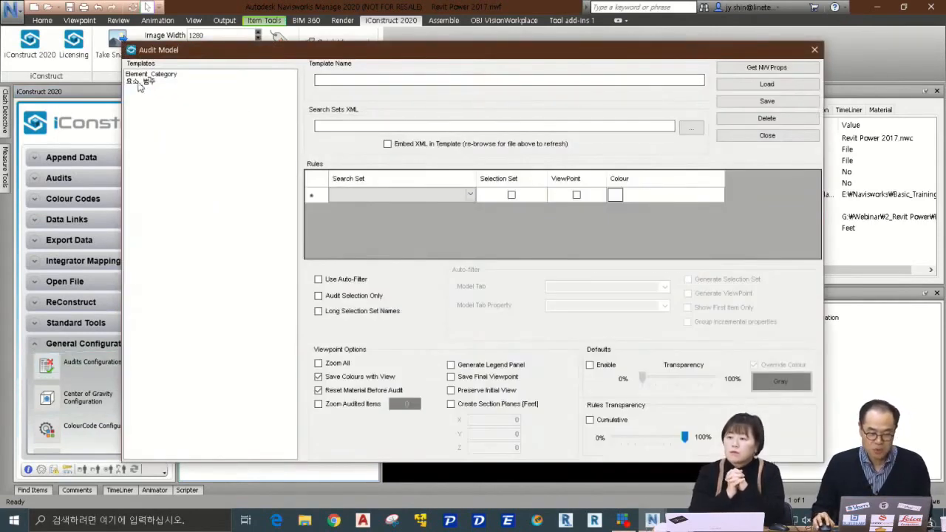
pyautogui.click(140, 82)
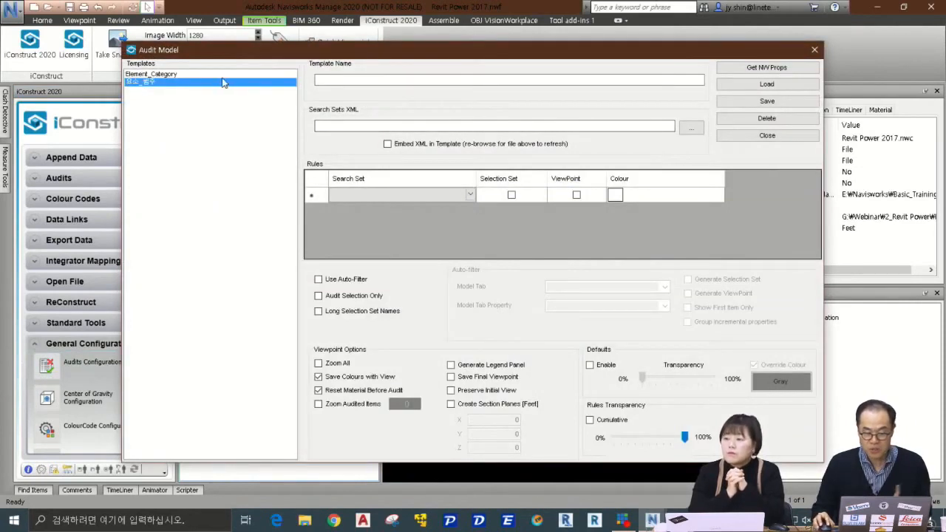
pyautogui.click(766, 83)
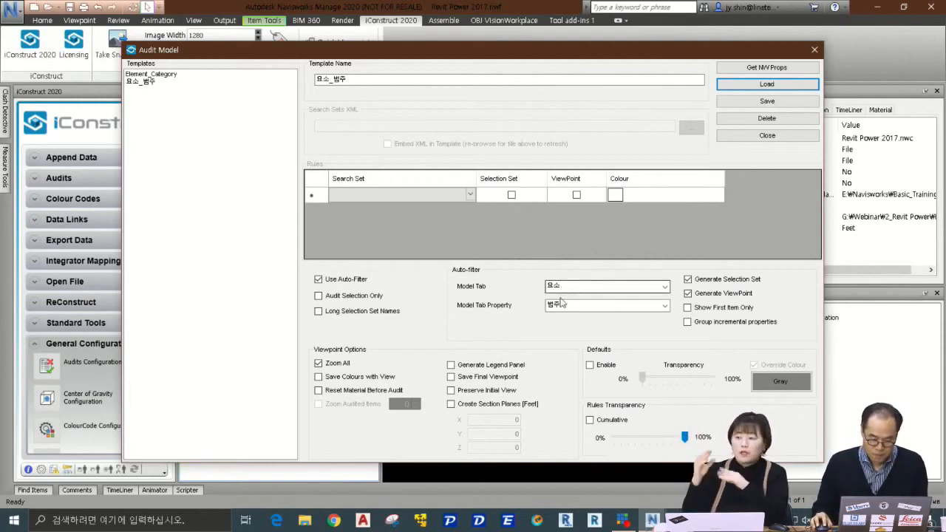
# Examine the template's auto-filter choices for Model Tab and Model Tab Property without altering them, and close the audit configuration
pyautogui.click(665, 287)
pyautogui.click(665, 290)
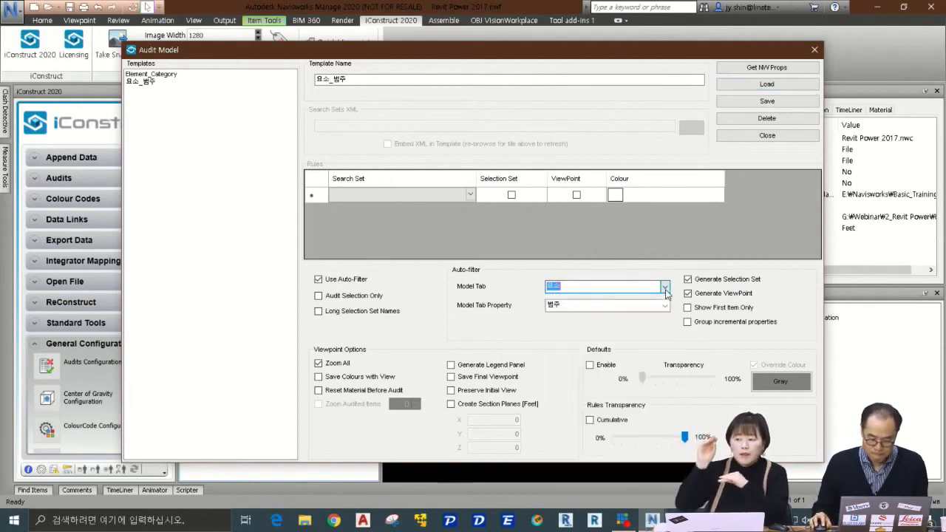
pyautogui.click(665, 308)
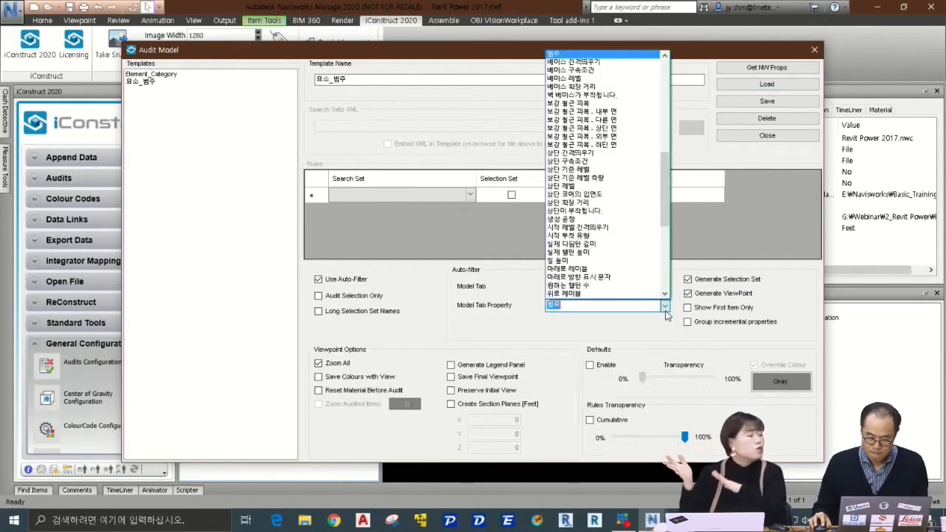
pyautogui.click(666, 311)
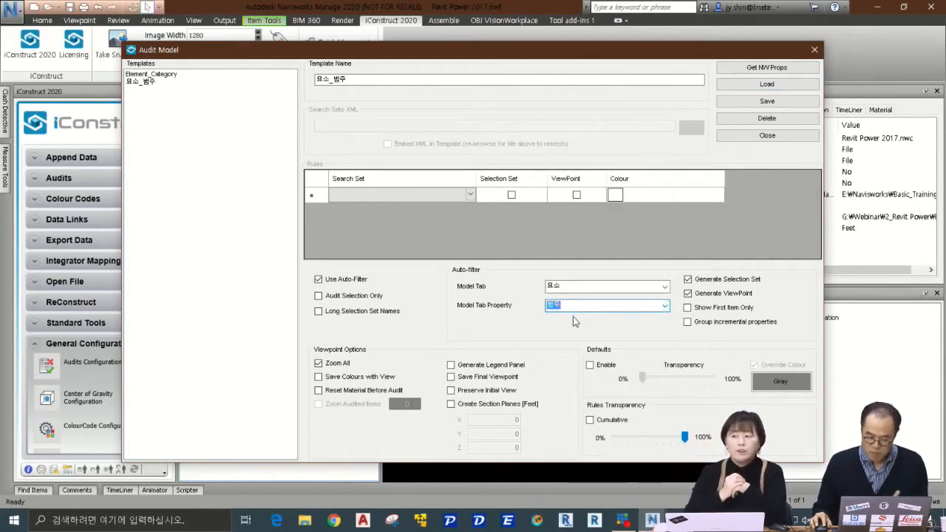
pyautogui.click(773, 136)
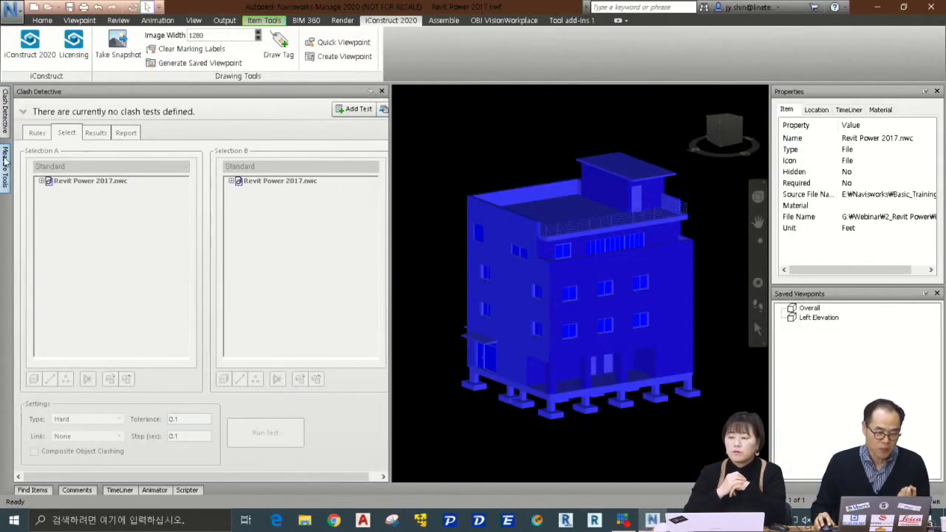
# Run the 요소_범주 audit on the Revit Power 2017.nwc model and acknowledge its completion
pyautogui.moveTo(6, 168)
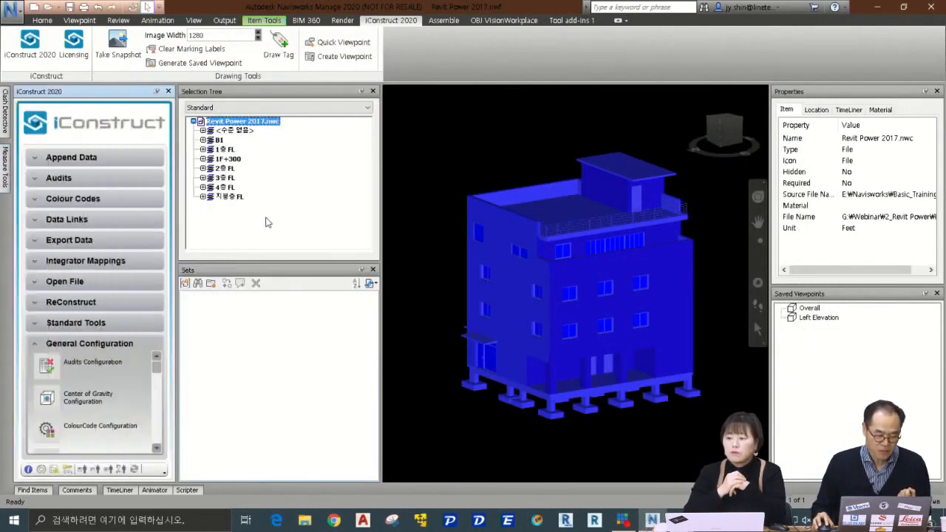
pyautogui.click(36, 178)
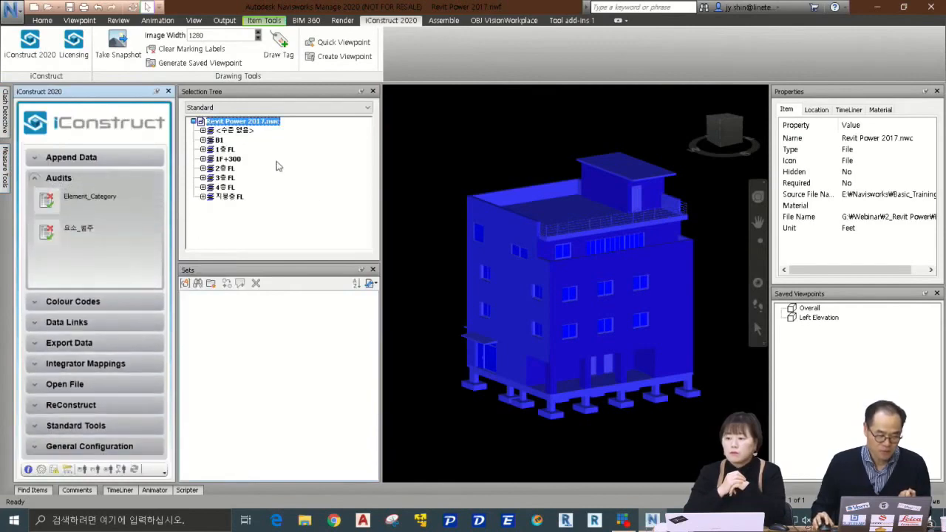
pyautogui.click(46, 231)
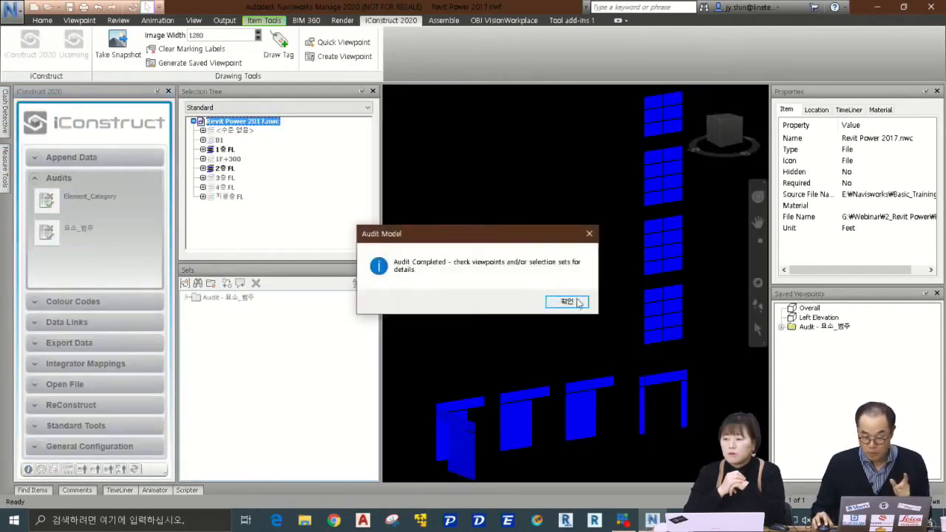
pyautogui.click(582, 306)
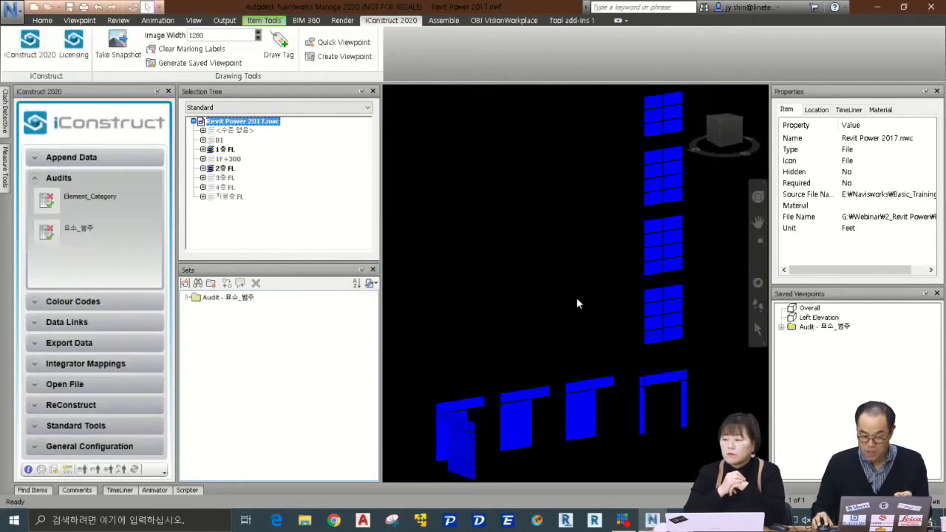
# Expand the Audit - 요소_범주 folders in the sets and saved viewpoints, and review the viewpoints from 경사로 to 난간
pyautogui.click(187, 297)
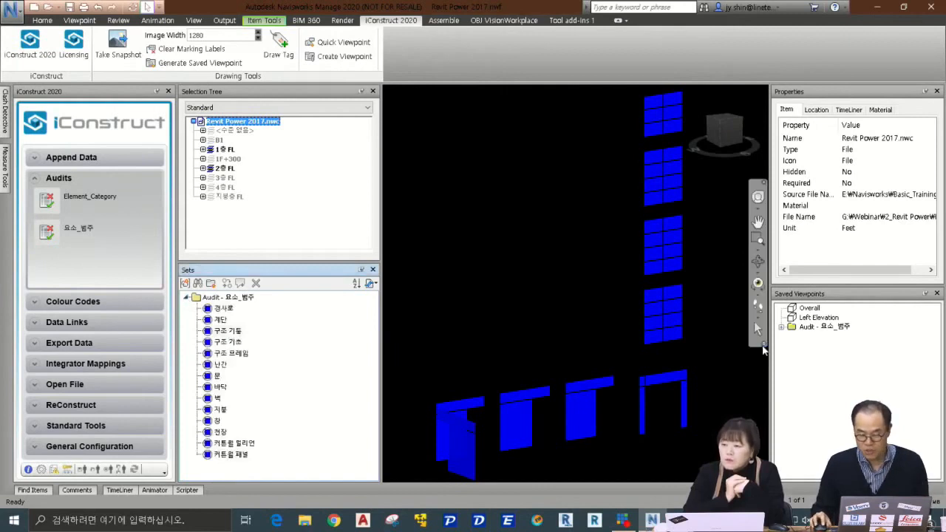
pyautogui.click(781, 326)
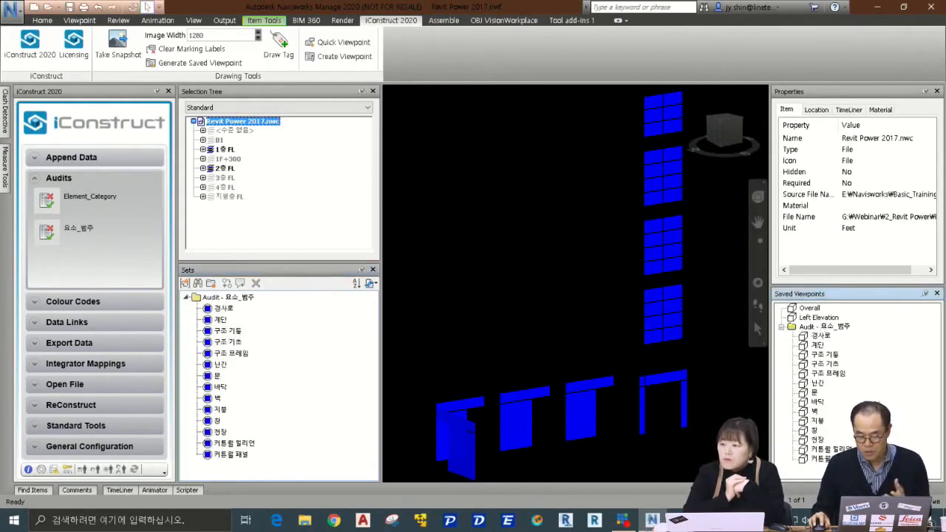
pyautogui.click(821, 336)
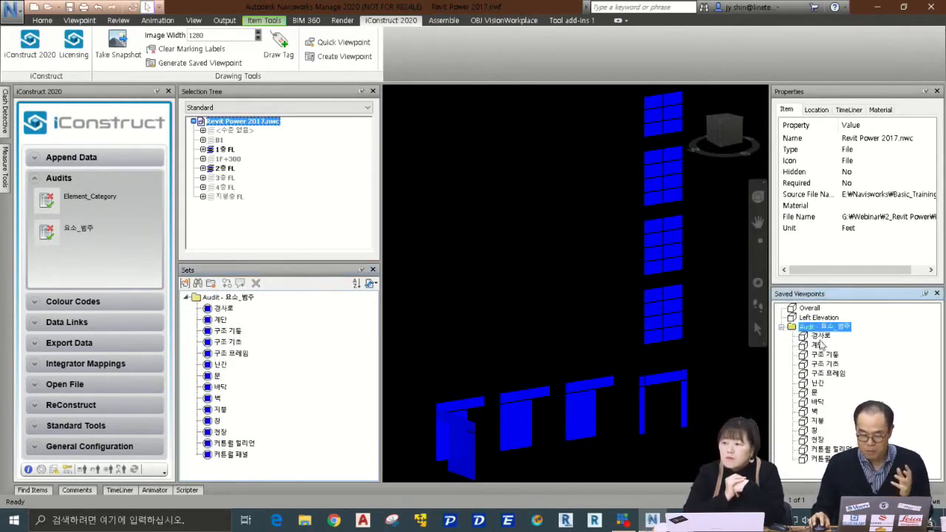
pyautogui.click(818, 345)
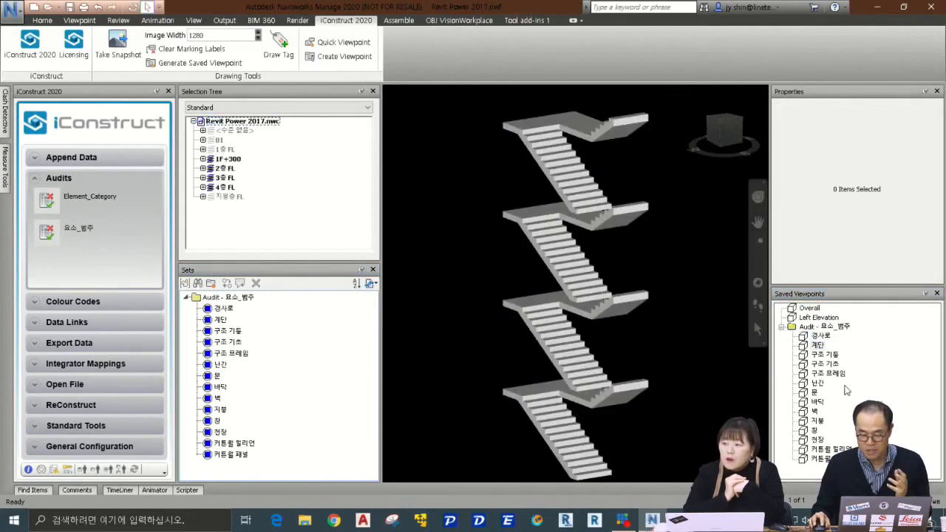
pyautogui.click(827, 355)
pyautogui.click(826, 364)
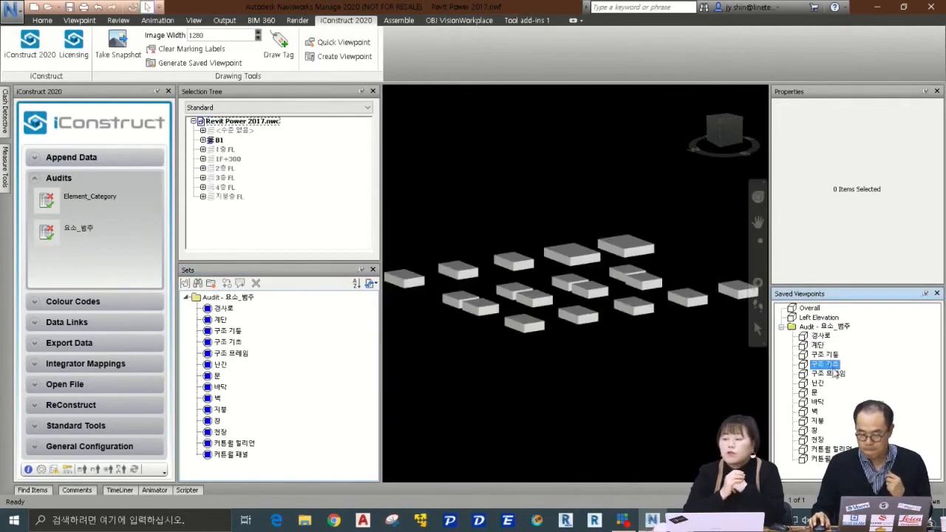
pyautogui.click(825, 373)
pyautogui.click(817, 383)
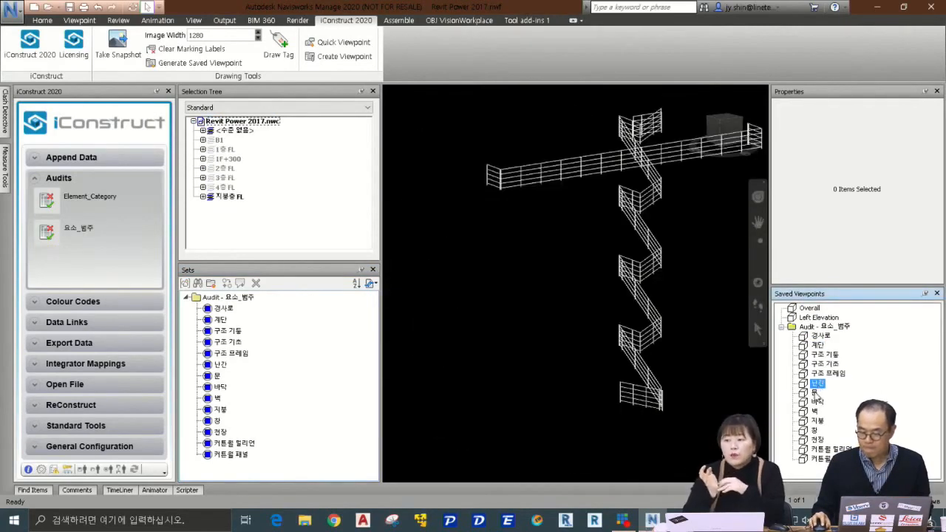
# Review the remaining audit viewpoints from 문 to 커튼월 패널 and restore the Overall viewpoint with nothing selected
pyautogui.click(816, 393)
pyautogui.click(818, 402)
pyautogui.click(816, 411)
pyautogui.click(817, 421)
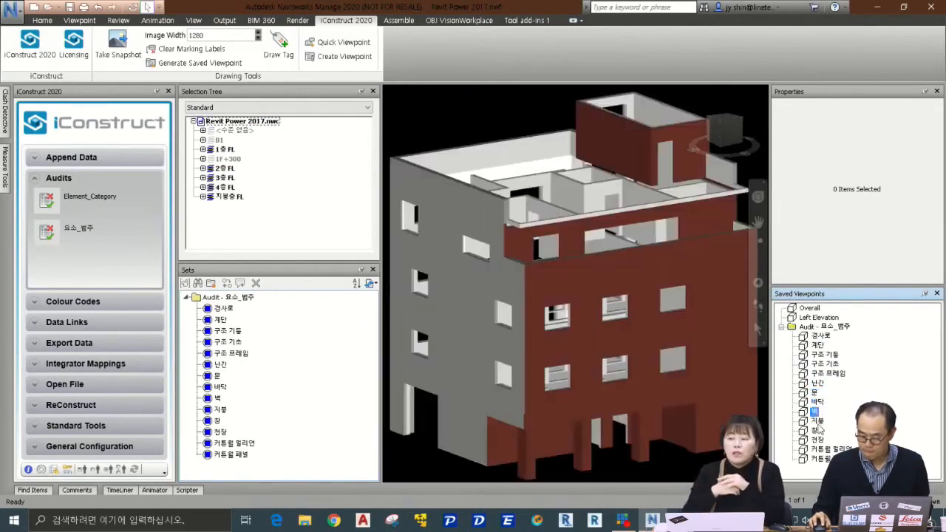
pyautogui.click(815, 431)
pyautogui.click(818, 440)
pyautogui.click(820, 450)
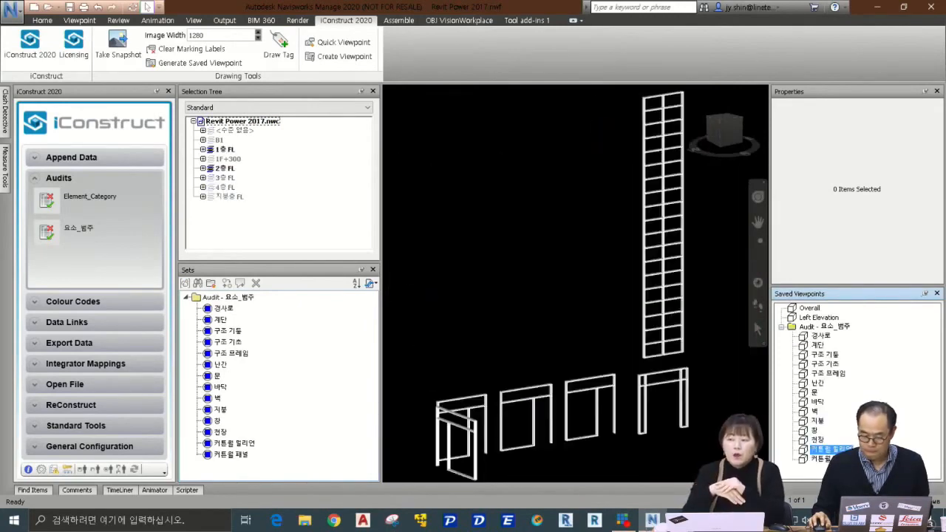
pyautogui.click(819, 459)
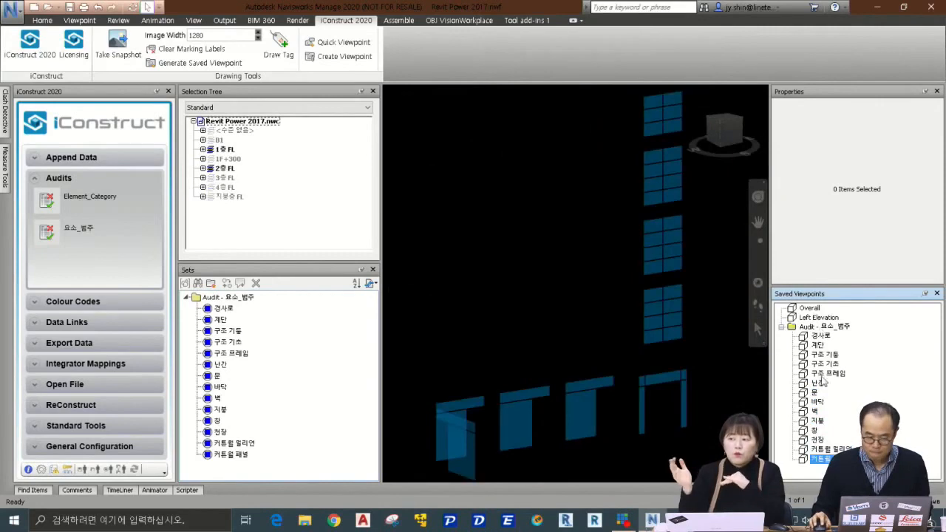
pyautogui.click(810, 308)
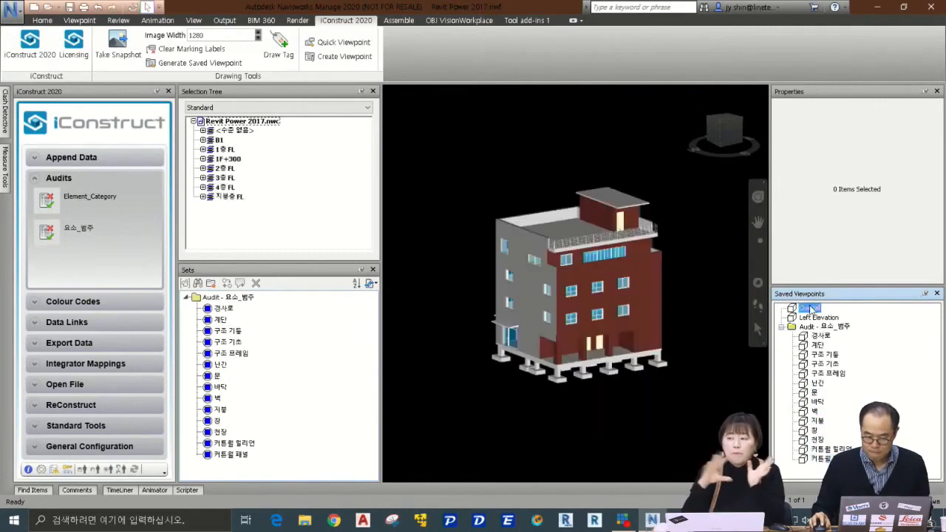
pyautogui.click(460, 254)
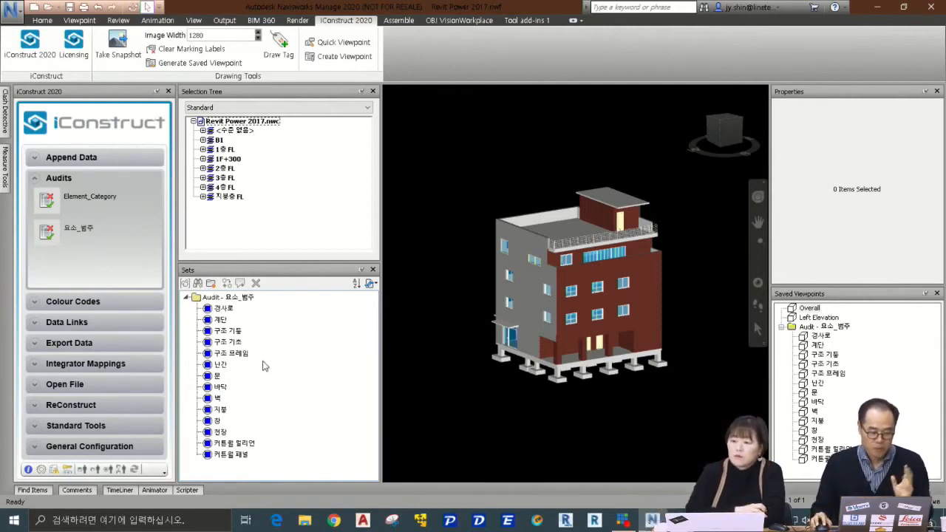
# Show the Integrator Mappings group and select the 일반 150mm roof slab on top of the building's rooftop structure
pyautogui.click(33, 365)
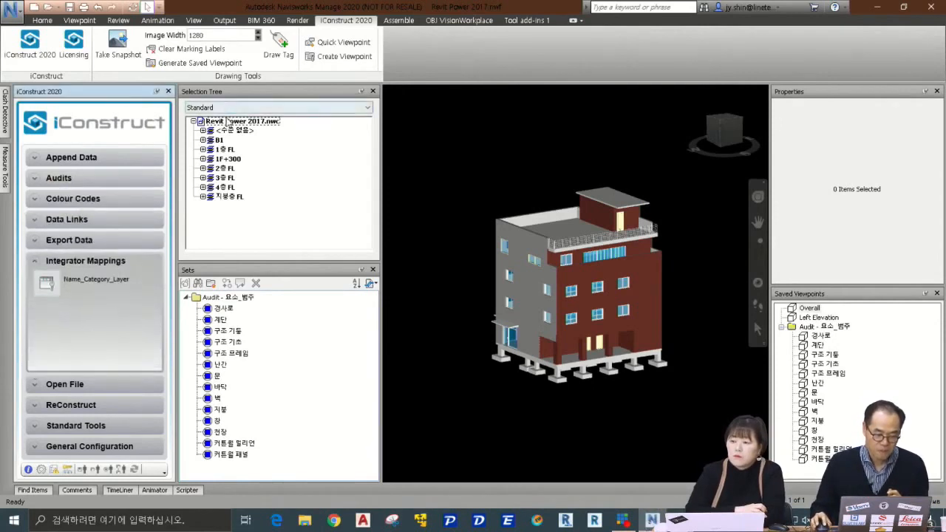
pyautogui.click(229, 122)
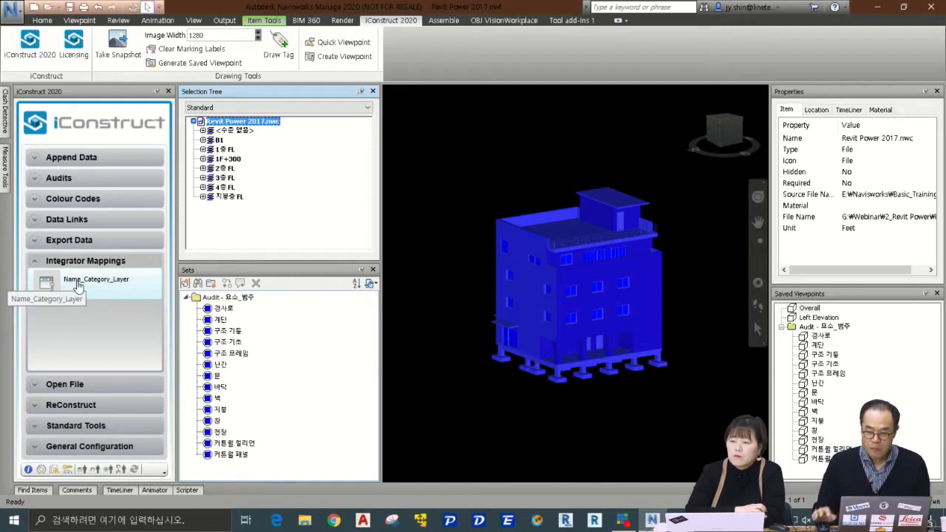
pyautogui.click(586, 239)
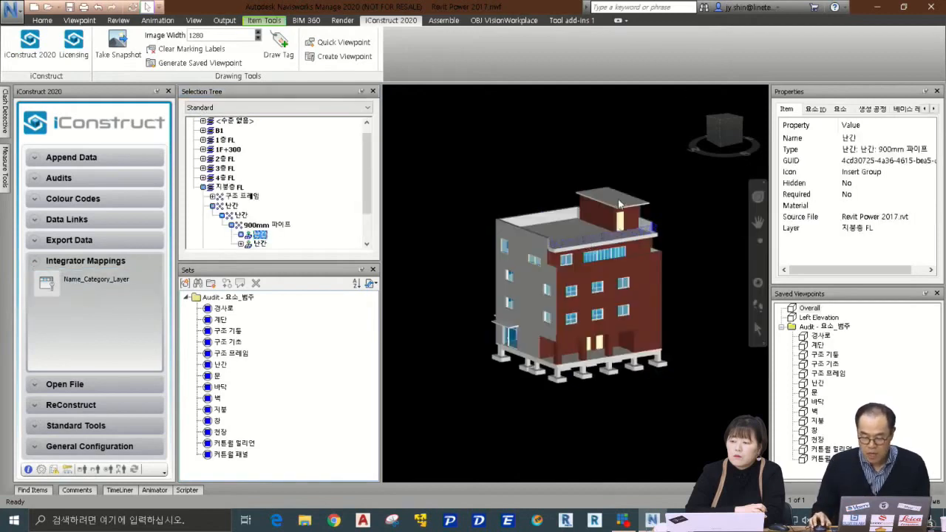
pyautogui.click(619, 204)
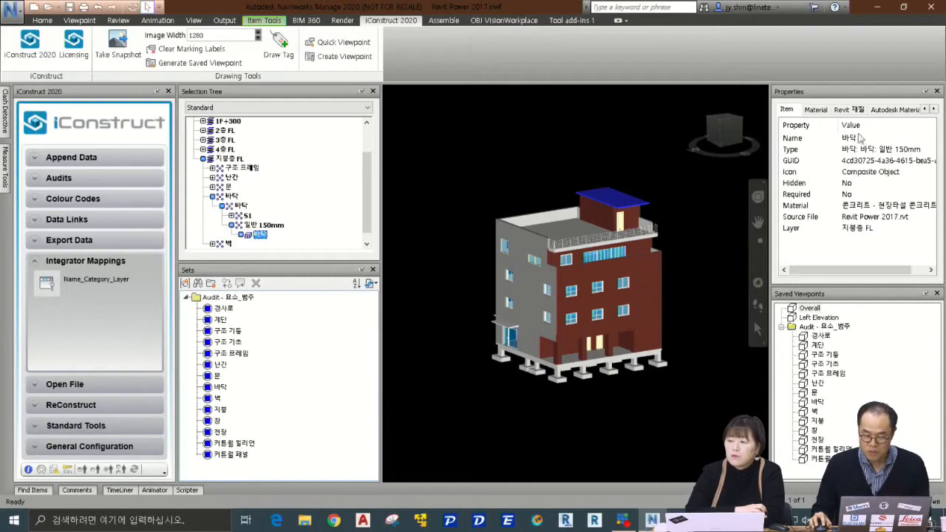
# Display the slab's 요소 properties in an enlarged properties area and examine its 범주 and 이름 entries
pyautogui.click(933, 110)
pyautogui.click(933, 109)
pyautogui.click(933, 109)
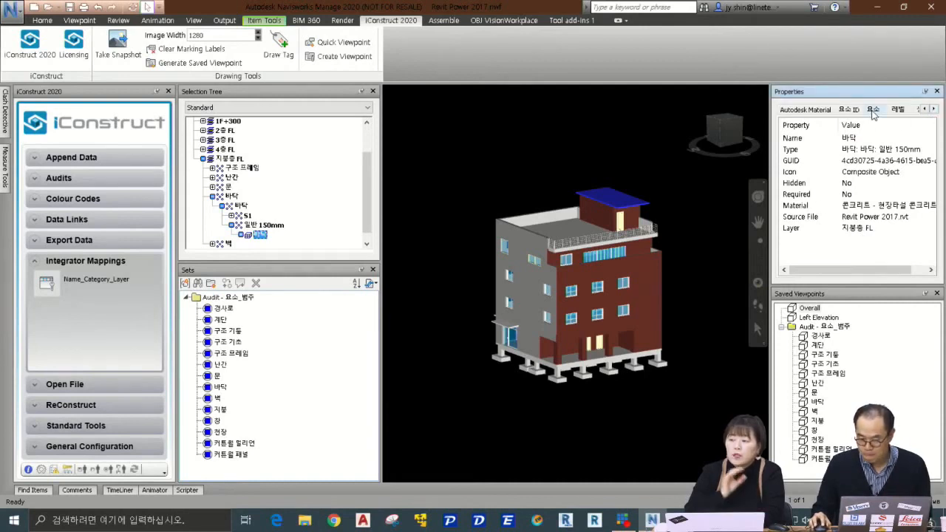
pyautogui.click(874, 109)
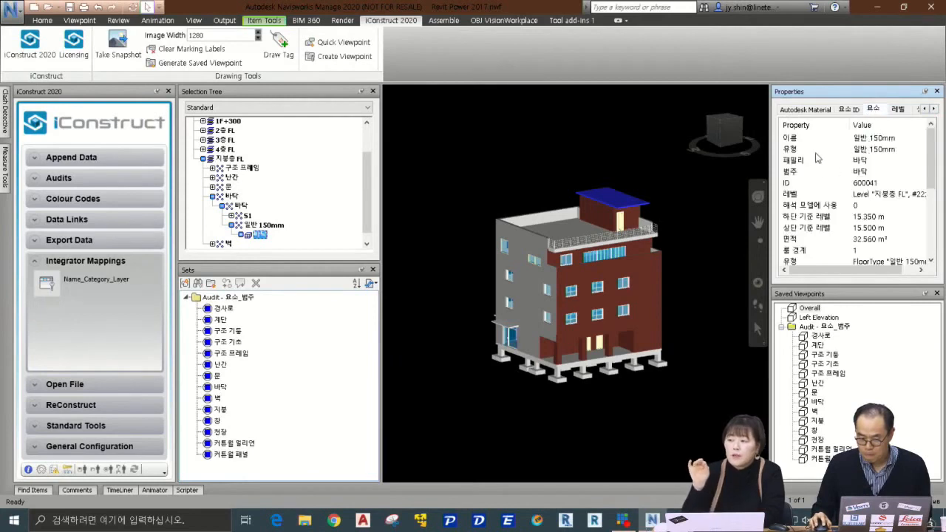
pyautogui.moveTo(835, 286); pyautogui.dragTo(835, 311)
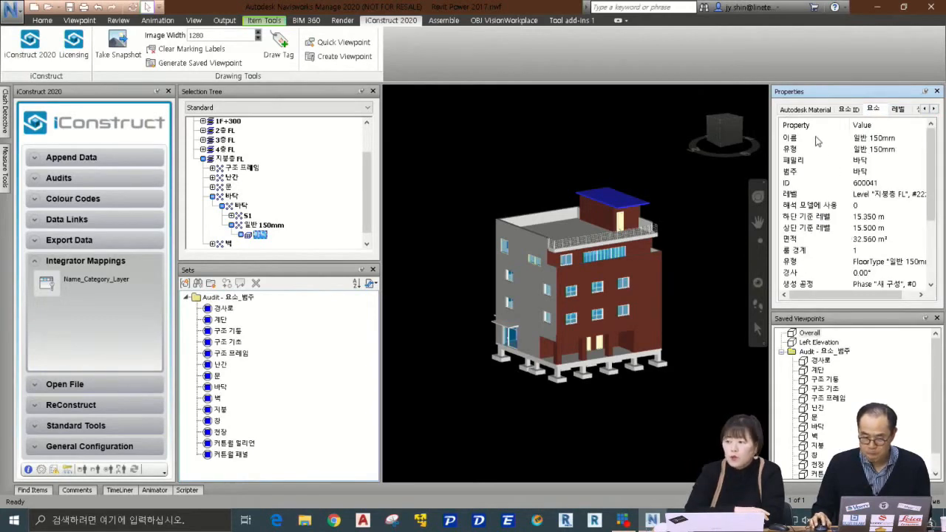
pyautogui.click(790, 172)
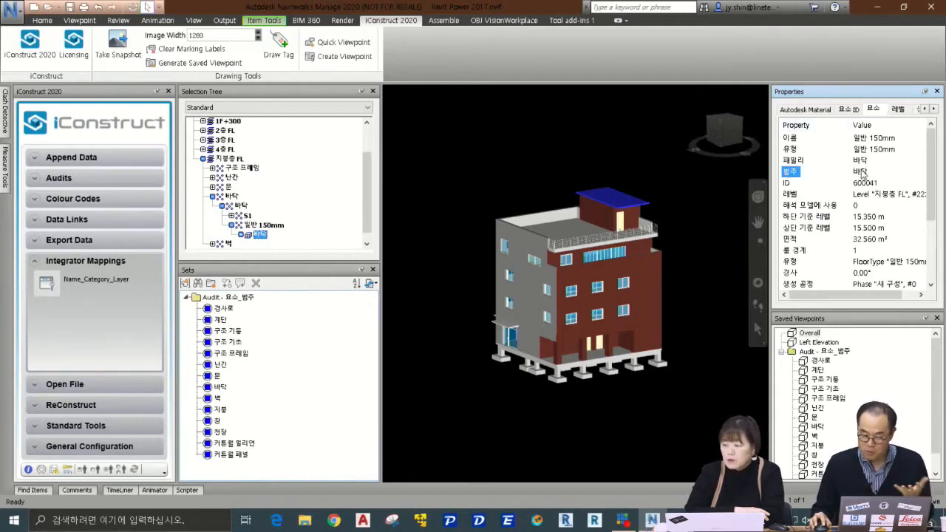
pyautogui.click(789, 141)
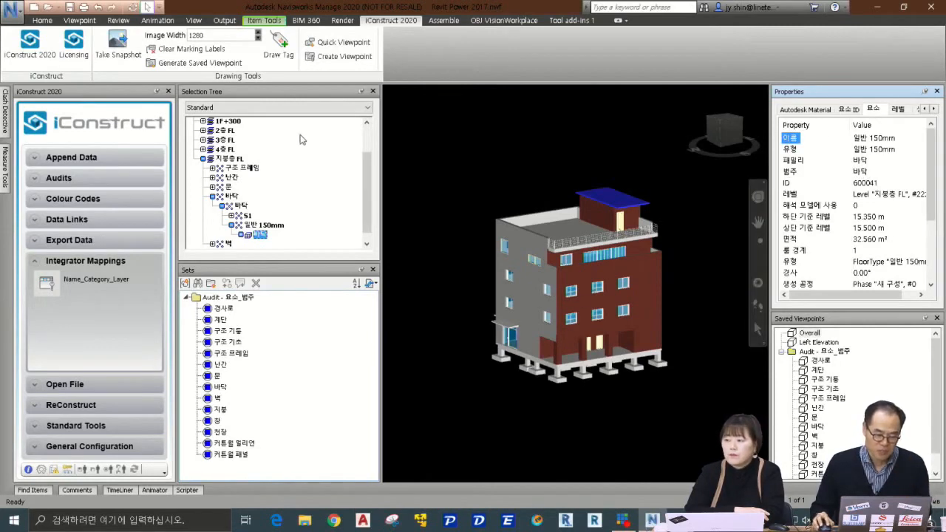
# Run the Name_Category_Layer integrator mapping on the whole Revit Power 2017.nwc model and close the completion dialog
pyautogui.moveTo(367, 167); pyautogui.dragTo(371, 124)
pyautogui.click(250, 120)
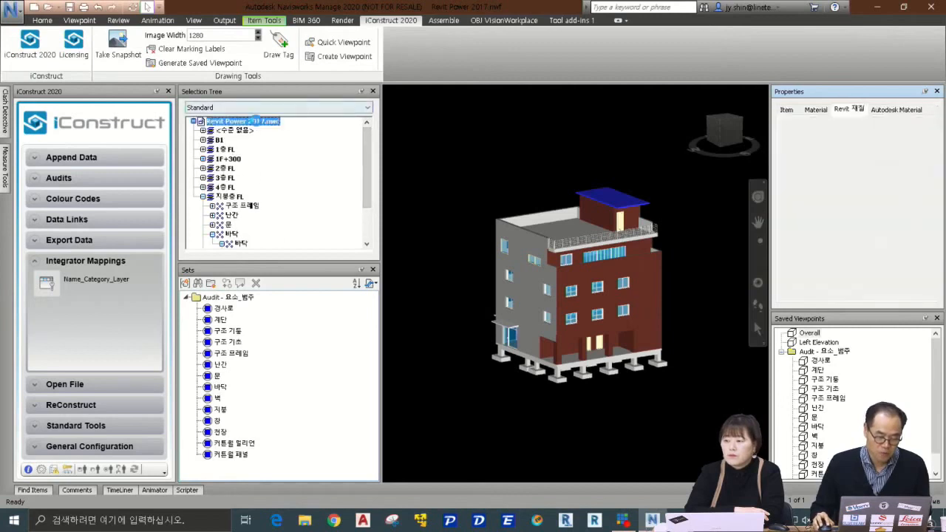
pyautogui.click(42, 285)
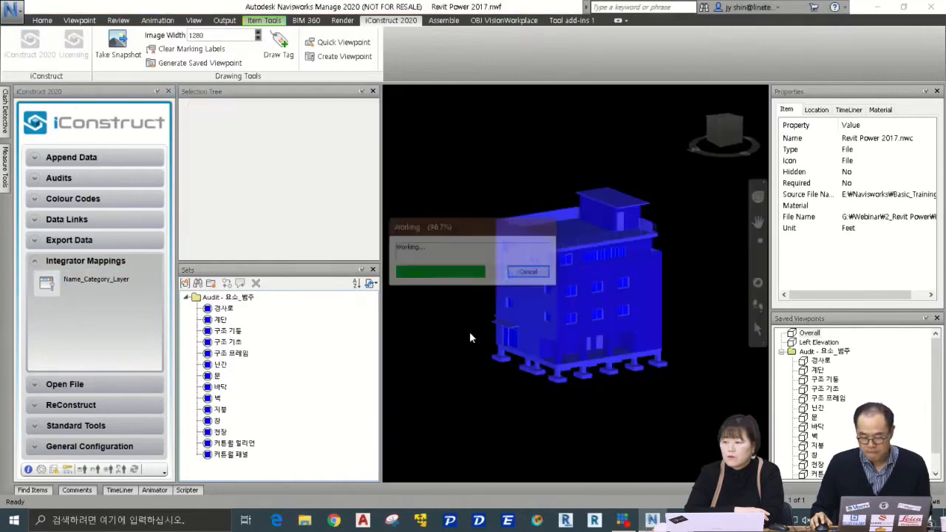
pyautogui.click(567, 302)
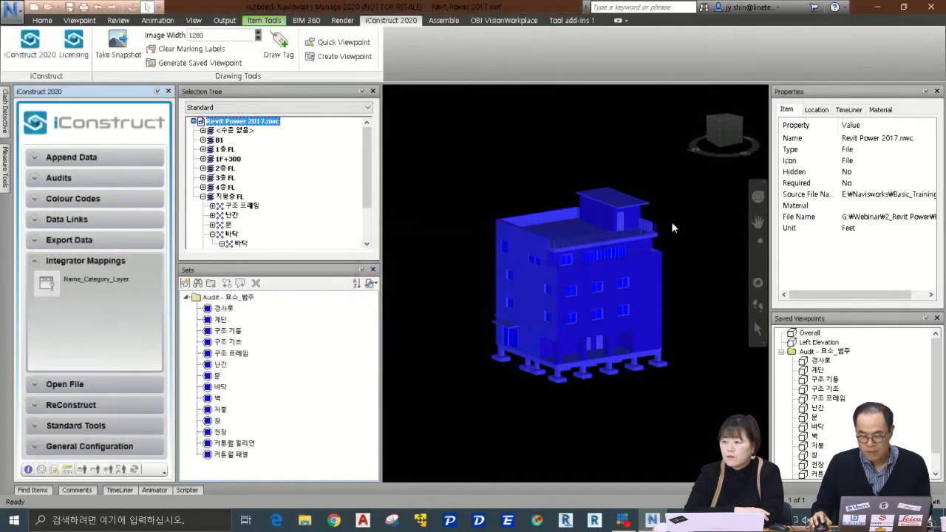
# Select the rooftop slab again and examine its User Data_1 properties
pyautogui.click(613, 205)
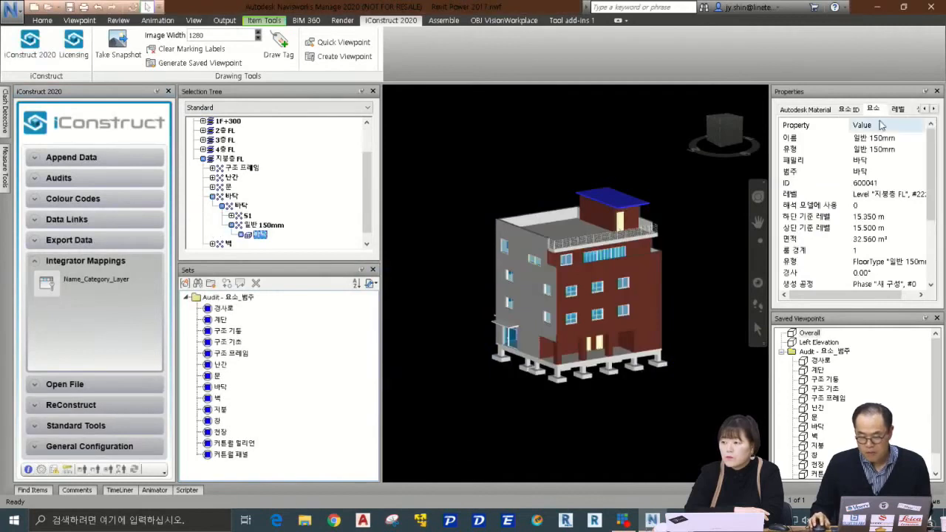
pyautogui.click(933, 109)
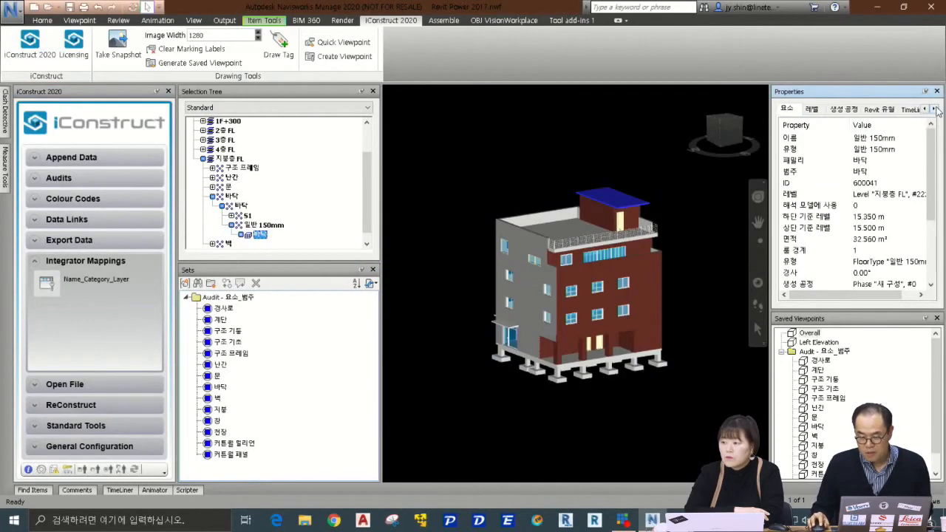
pyautogui.click(934, 108)
pyautogui.click(865, 110)
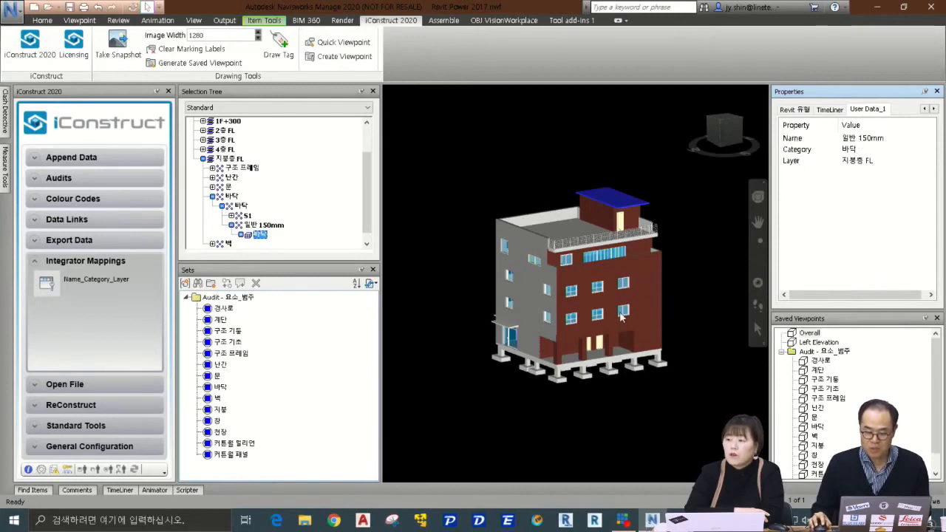
# Check the User Data_1 properties of the third-floor brick and stone walls, opening the stone wall's Layer value for editing and cancelling
pyautogui.click(650, 310)
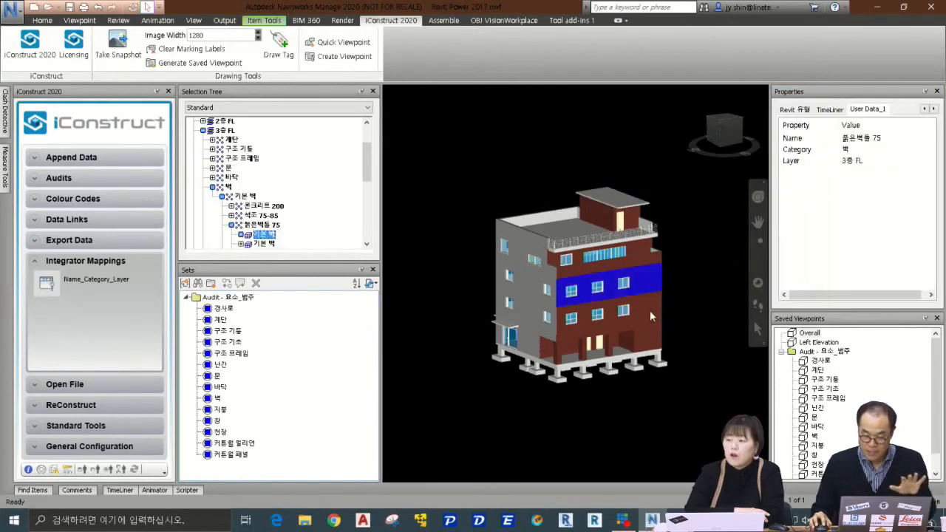
pyautogui.click(529, 313)
pyautogui.click(531, 291)
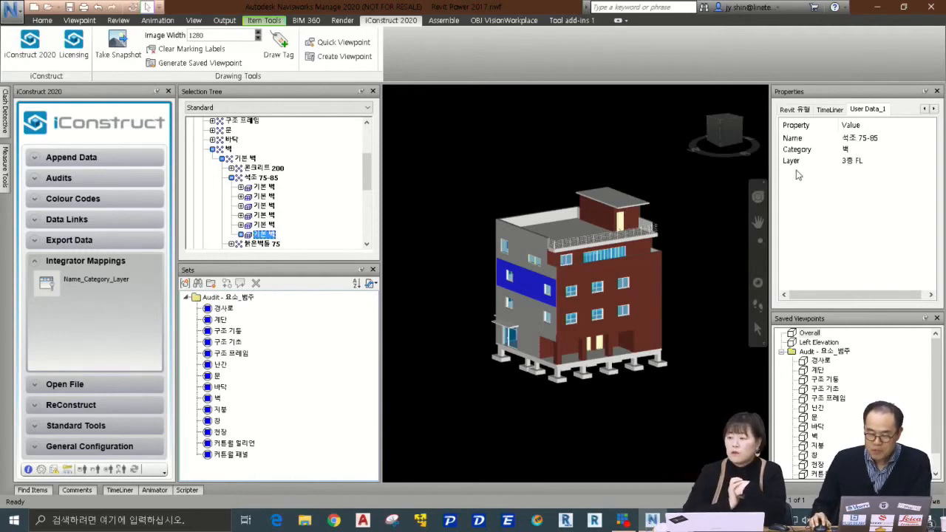
pyautogui.doubleClick(854, 164)
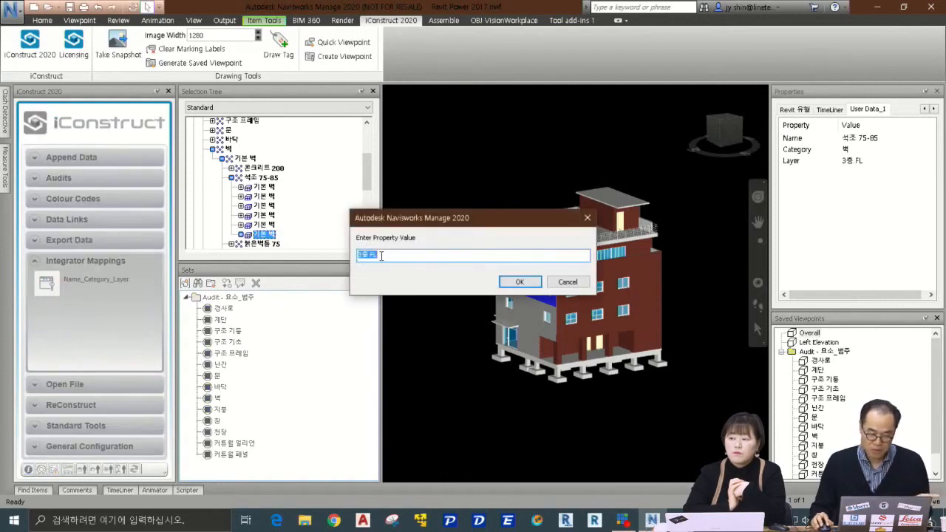
pyautogui.click(577, 284)
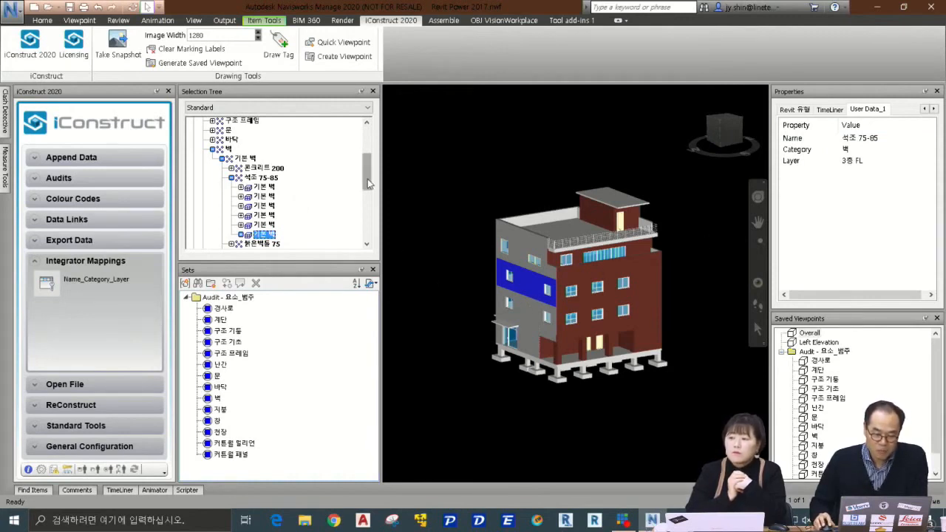
# Collapse the 지붕층 FL level in the selection tree and select the <수준 없음> layer
pyautogui.moveTo(367, 180); pyautogui.dragTo(368, 184)
pyautogui.click(427, 239)
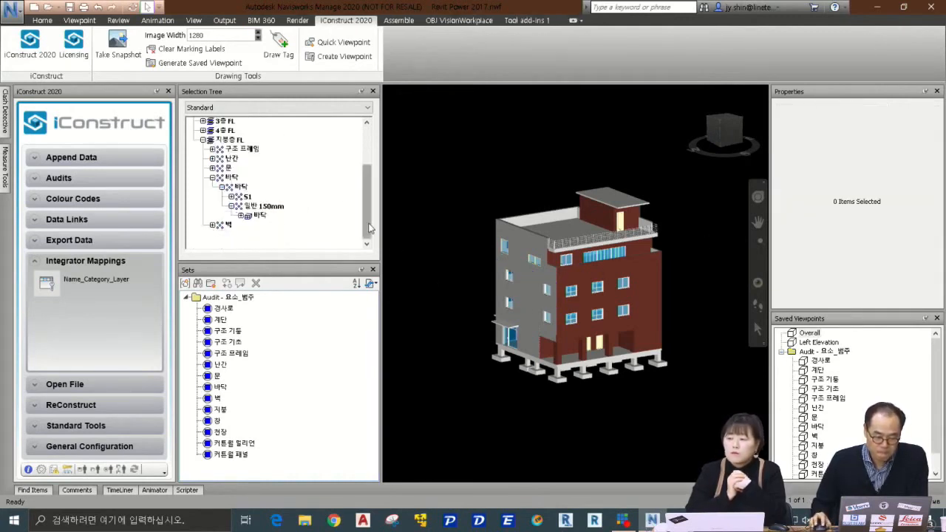
pyautogui.moveTo(368, 227); pyautogui.dragTo(368, 178)
pyautogui.click(219, 131)
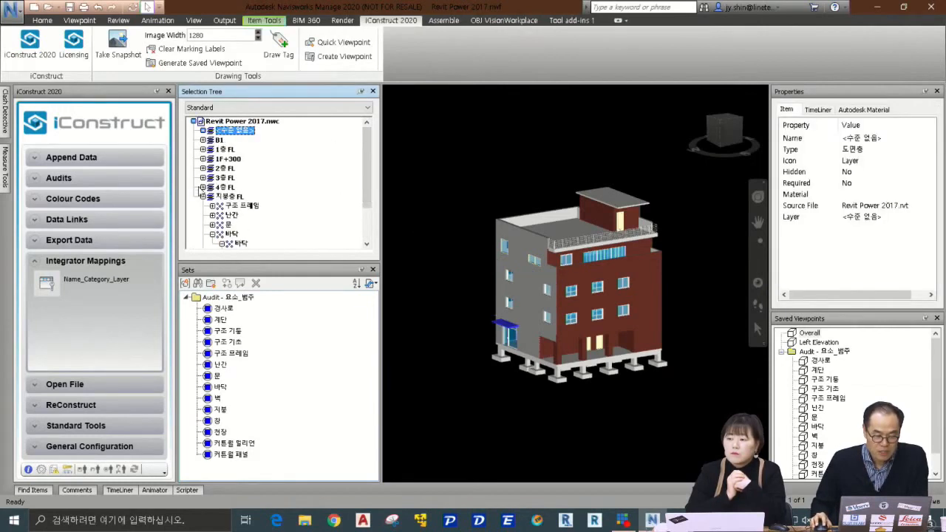
pyautogui.click(200, 207)
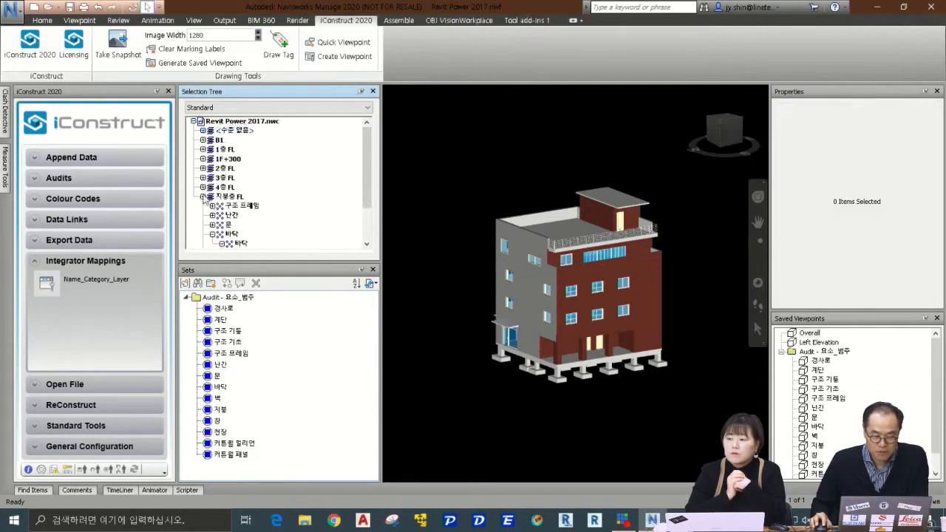
pyautogui.click(203, 197)
pyautogui.click(235, 131)
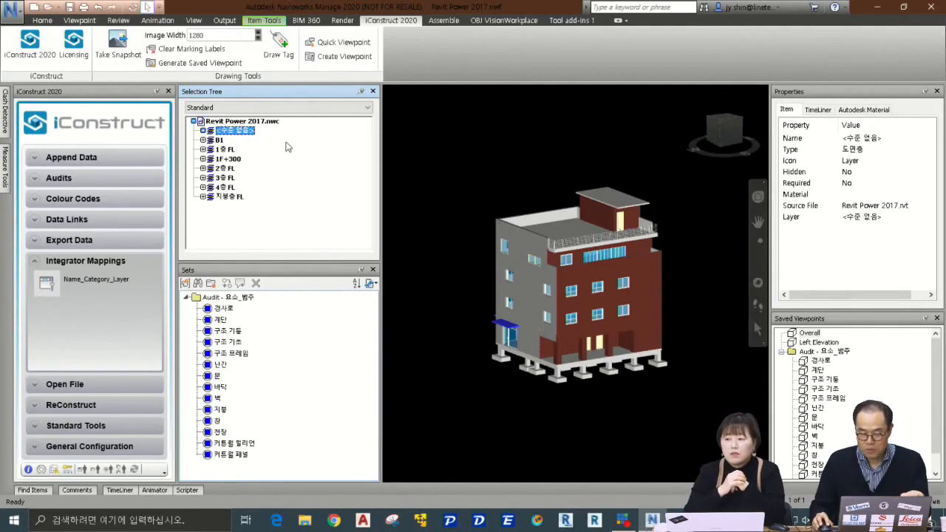
# Activate the Left Elevation viewpoint, clear the selection and show the level grid lines
pyautogui.click(811, 343)
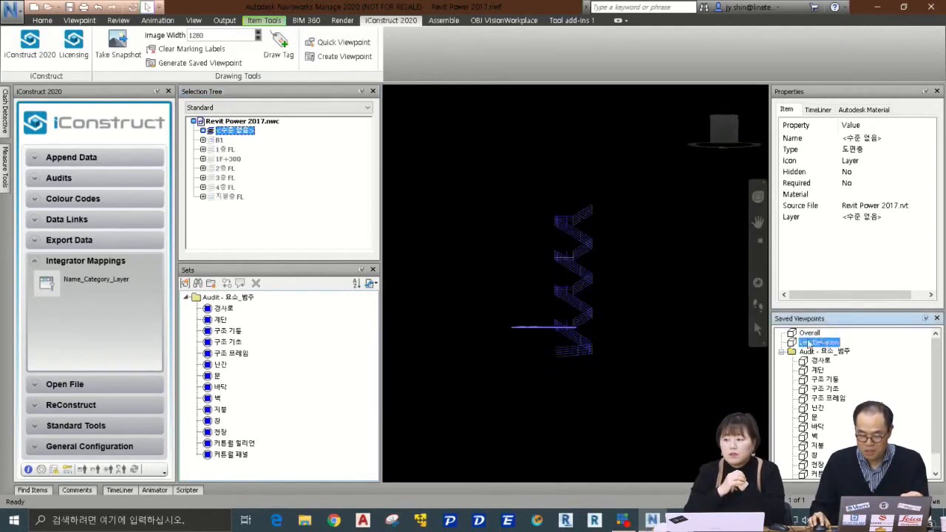
pyautogui.click(620, 300)
pyautogui.scroll(4, 622, 298)
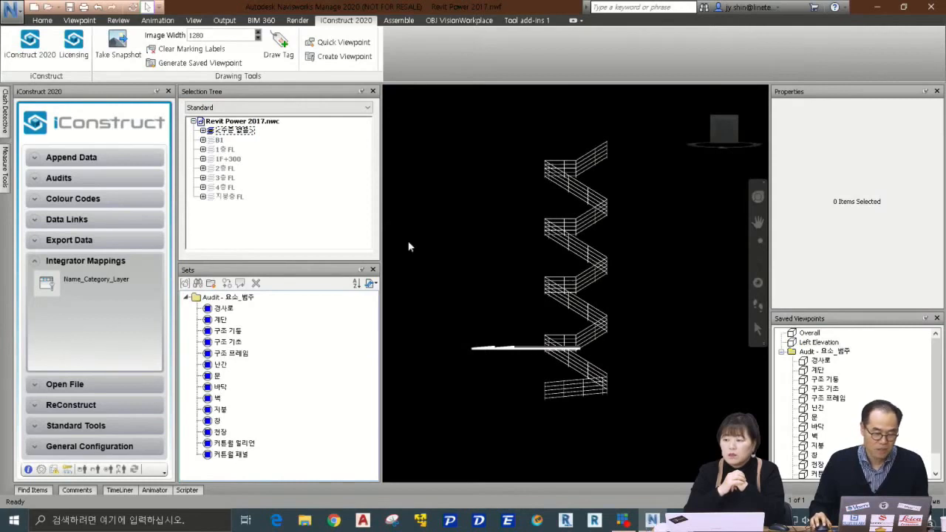
pyautogui.click(195, 21)
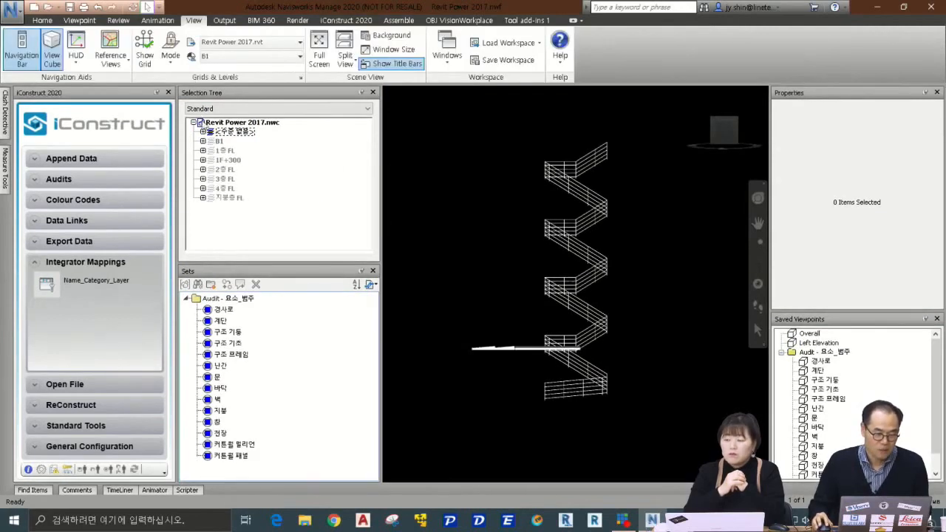
pyautogui.click(145, 48)
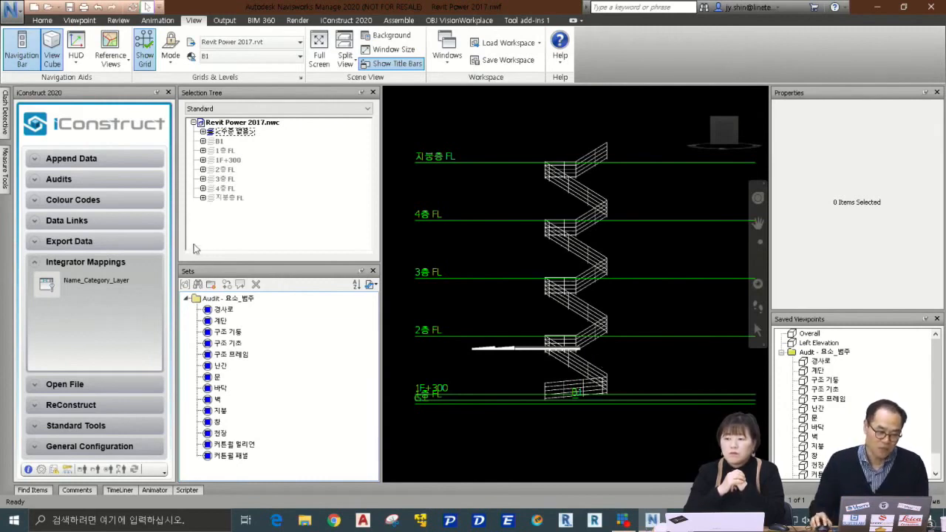
# Expand iConstruct's Standard Tools group and box-select the canopies and lowest stair railings around the levels up to 2층 FL
pyautogui.click(45, 160)
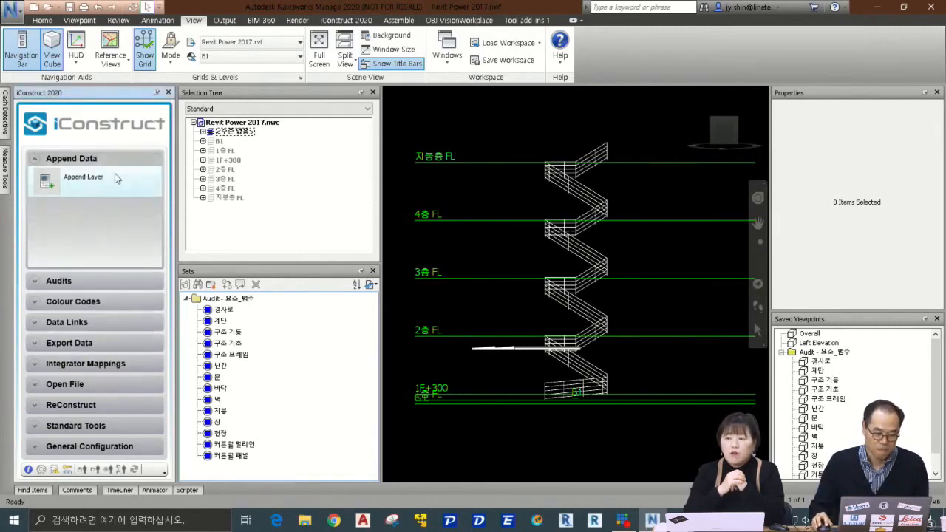
pyautogui.click(130, 443)
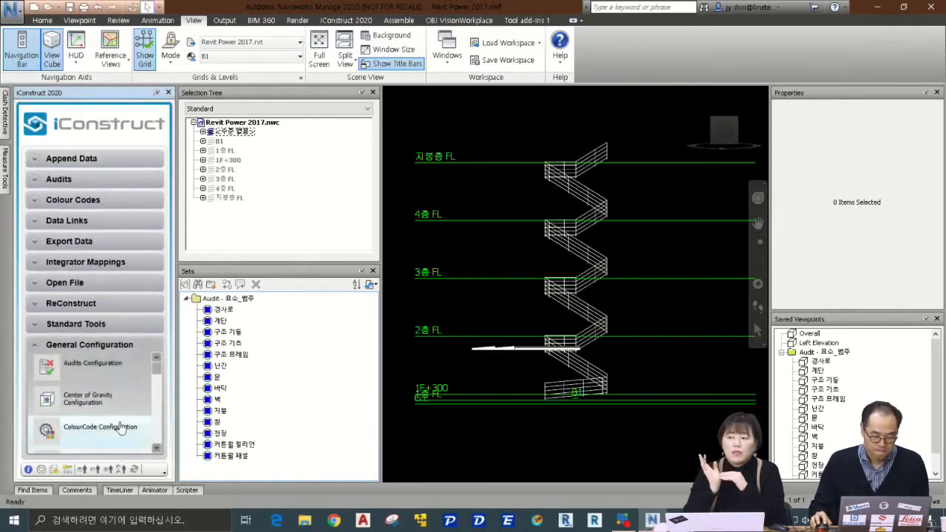
pyautogui.click(39, 325)
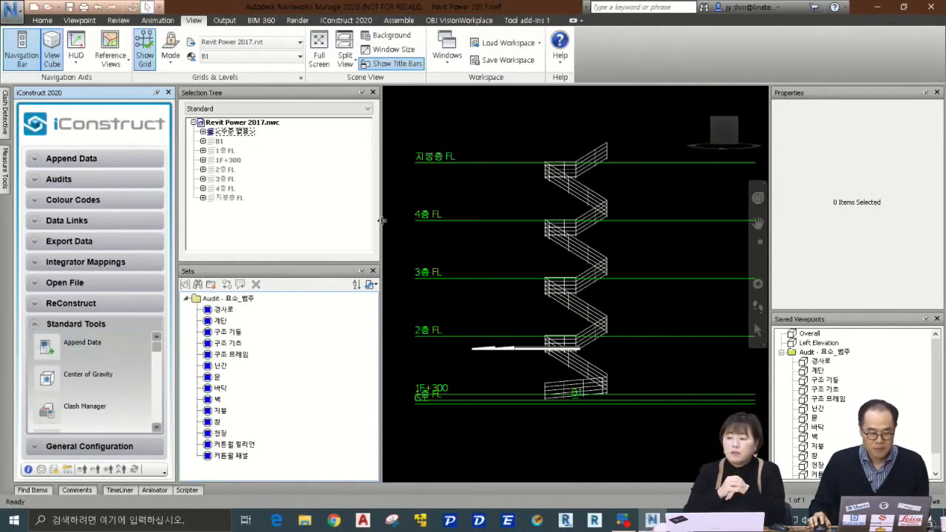
pyautogui.click(43, 20)
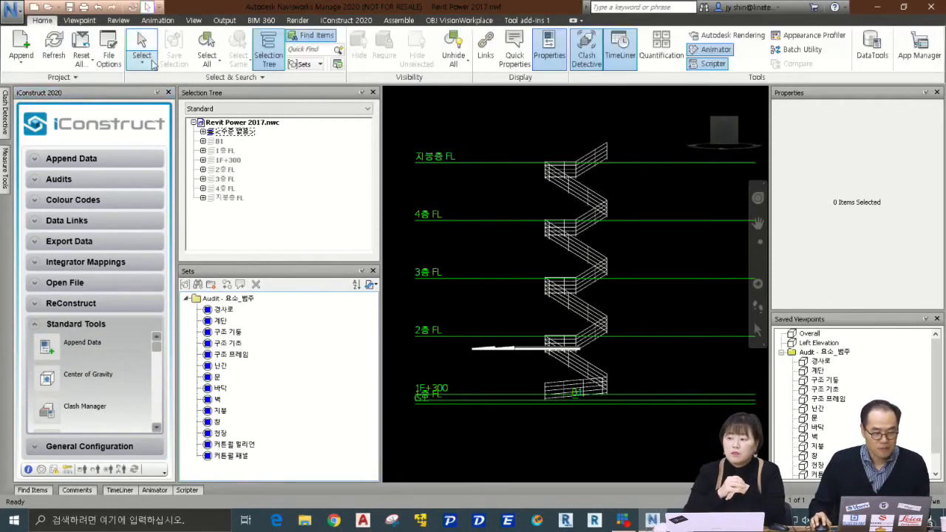
pyautogui.click(145, 58)
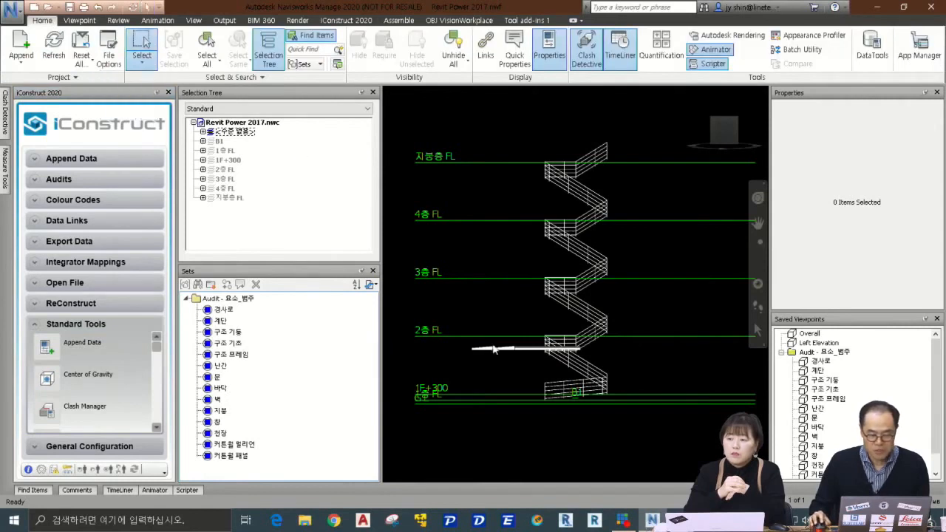
pyautogui.moveTo(426, 441); pyautogui.dragTo(652, 308)
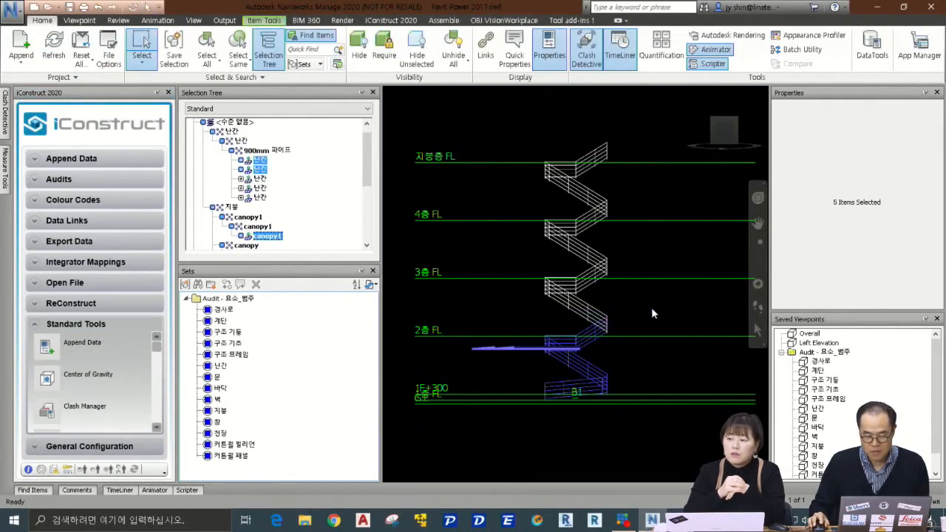
# Append the User Data_1 Layer property with value 1층 FL to the selected railings and canopies, and hide them
pyautogui.click(49, 347)
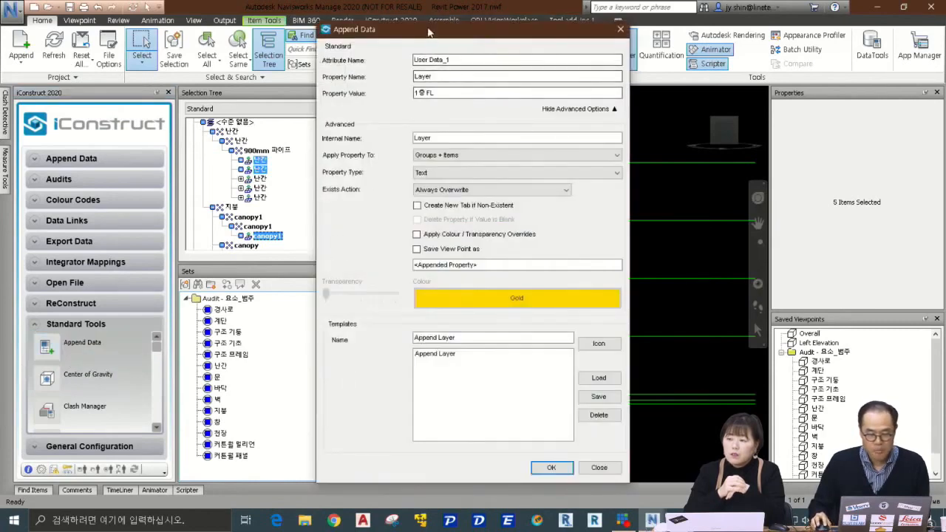
pyautogui.moveTo(429, 32); pyautogui.dragTo(334, 28)
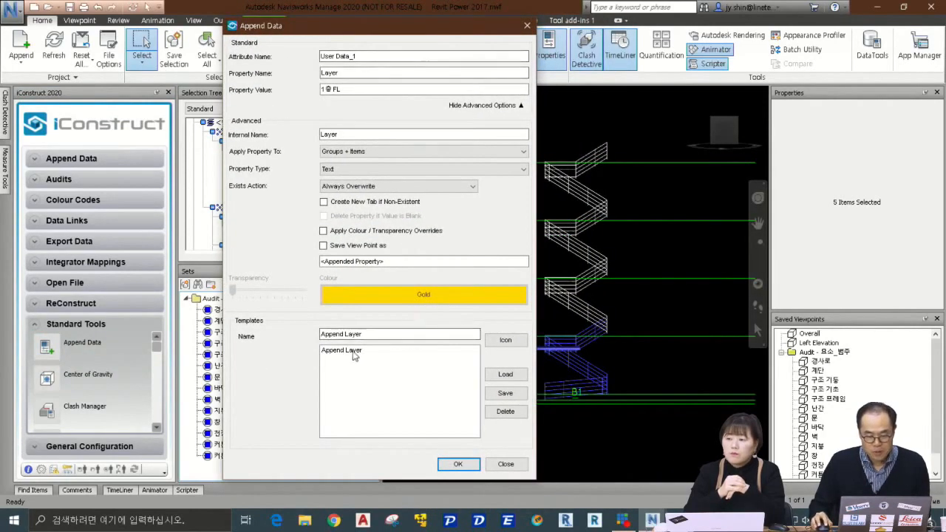
pyautogui.click(353, 350)
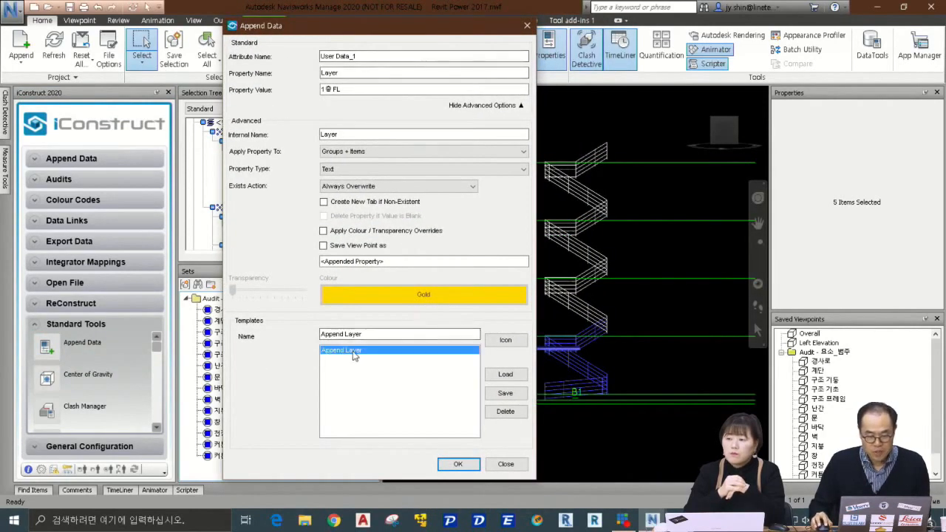
pyautogui.click(358, 73)
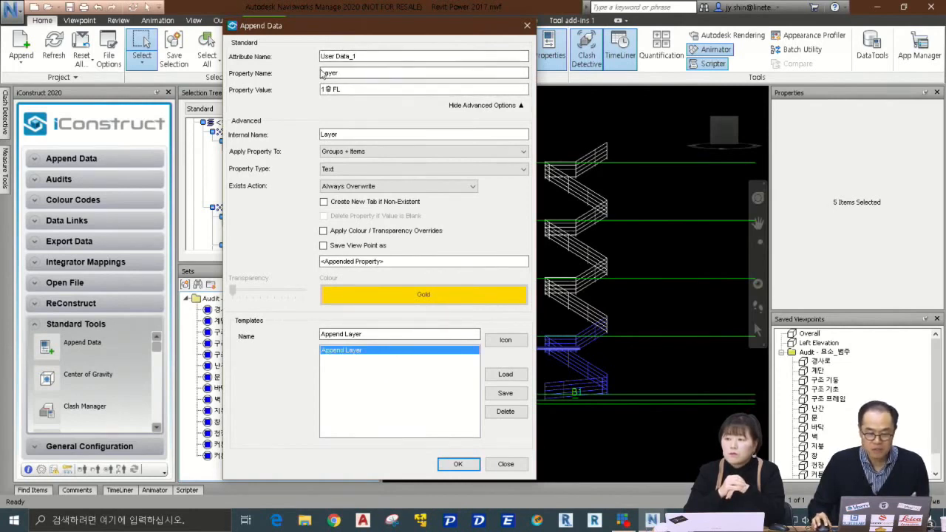
pyautogui.click(346, 89)
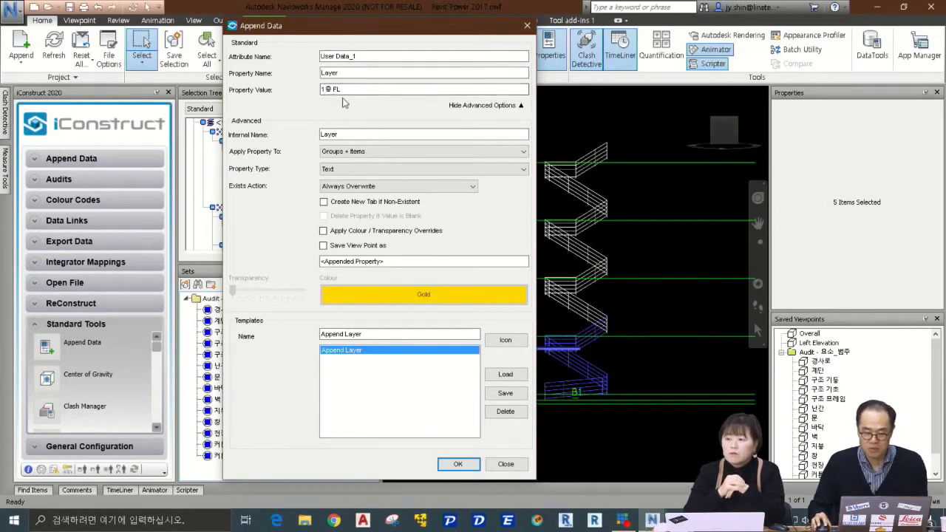
pyautogui.click(458, 464)
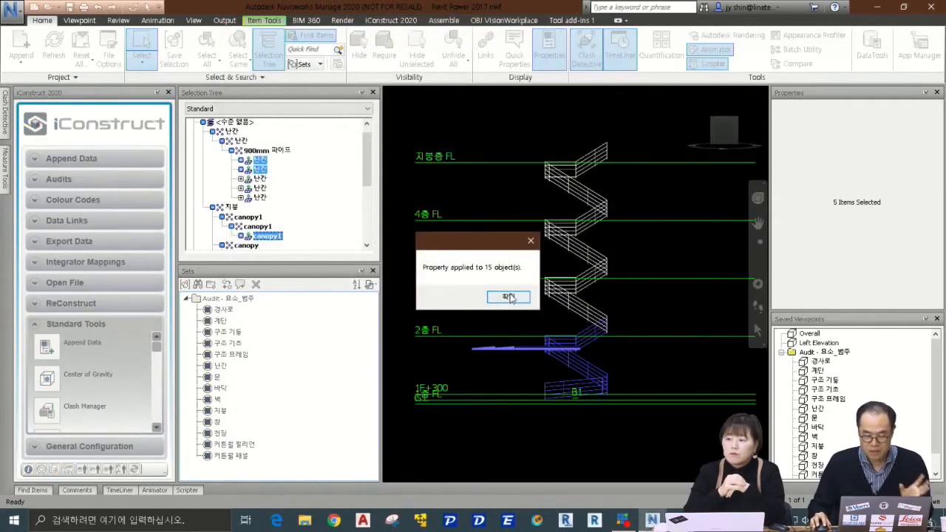
pyautogui.click(509, 297)
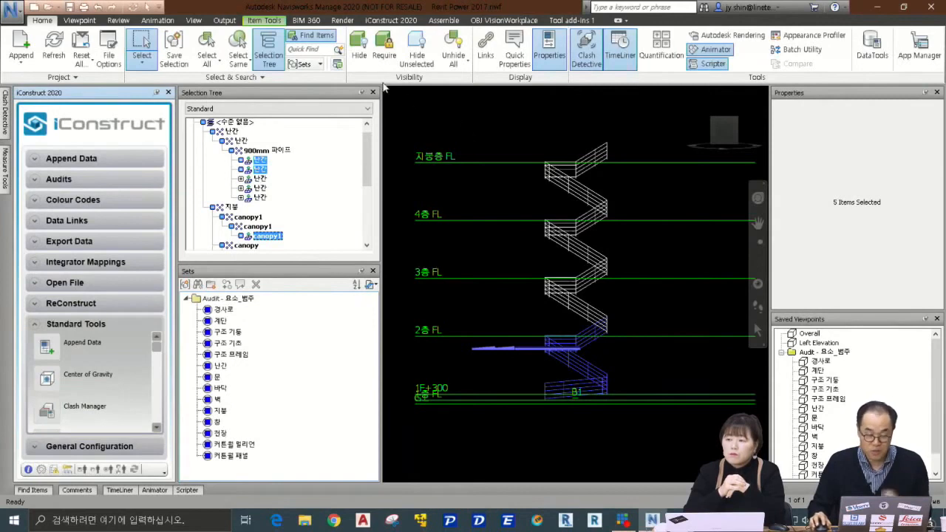
pyautogui.click(360, 52)
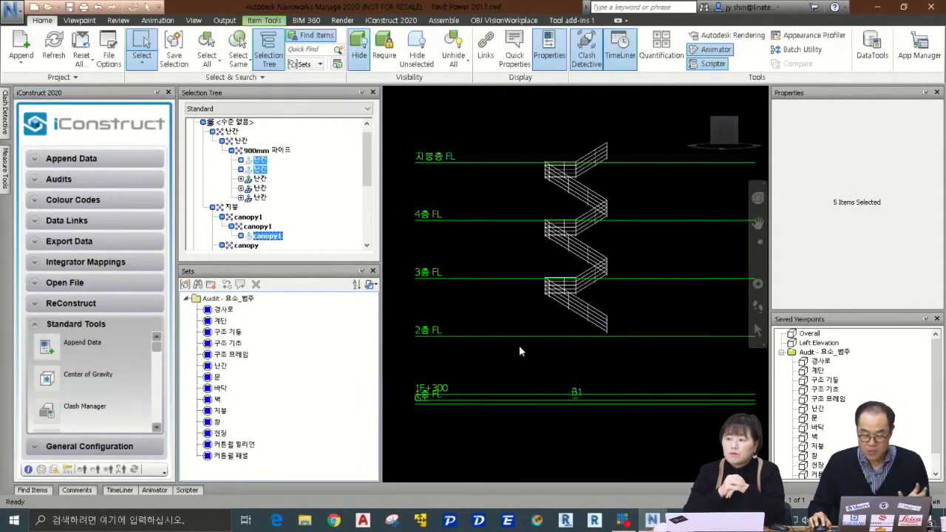
# Append the User Data_1 Layer property with value 2층 FL to the stair railing between 2층 FL and 3층 FL, and hide the railing
pyautogui.moveTo(508, 352); pyautogui.dragTo(644, 246)
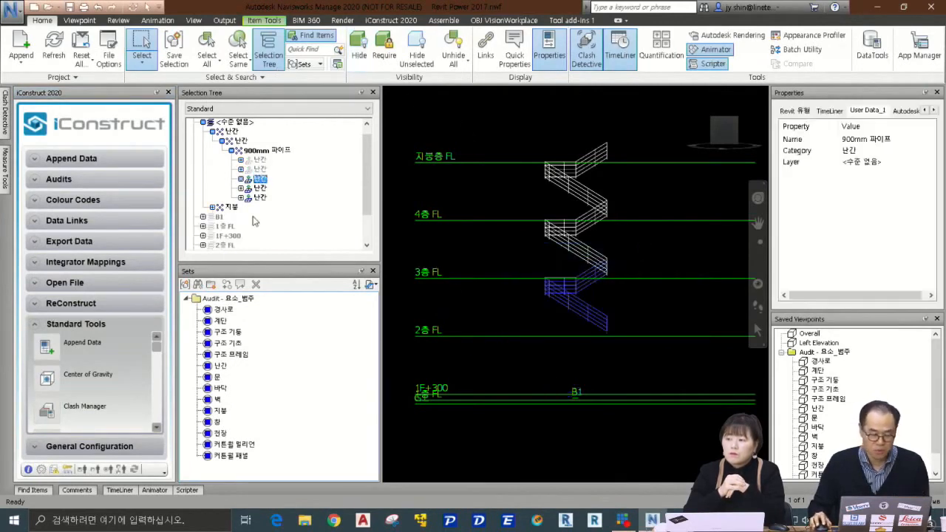
pyautogui.click(63, 355)
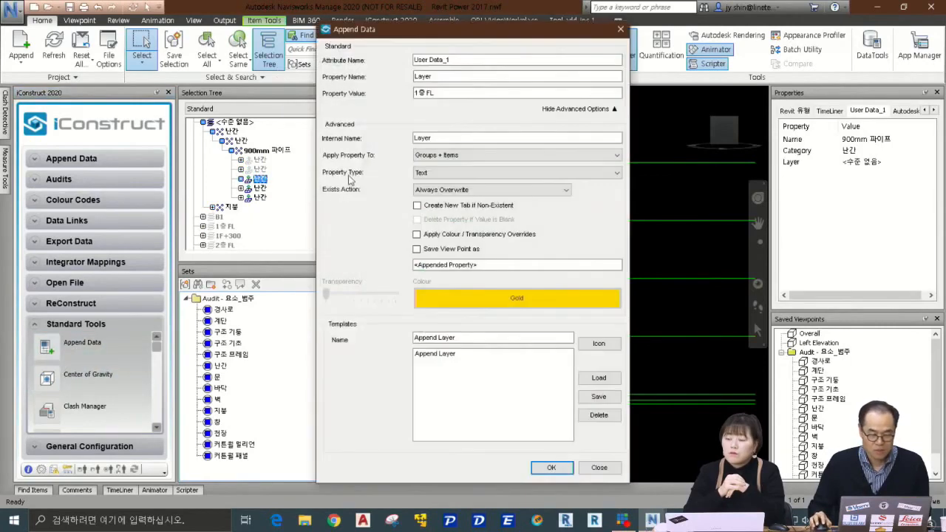
pyautogui.click(417, 93)
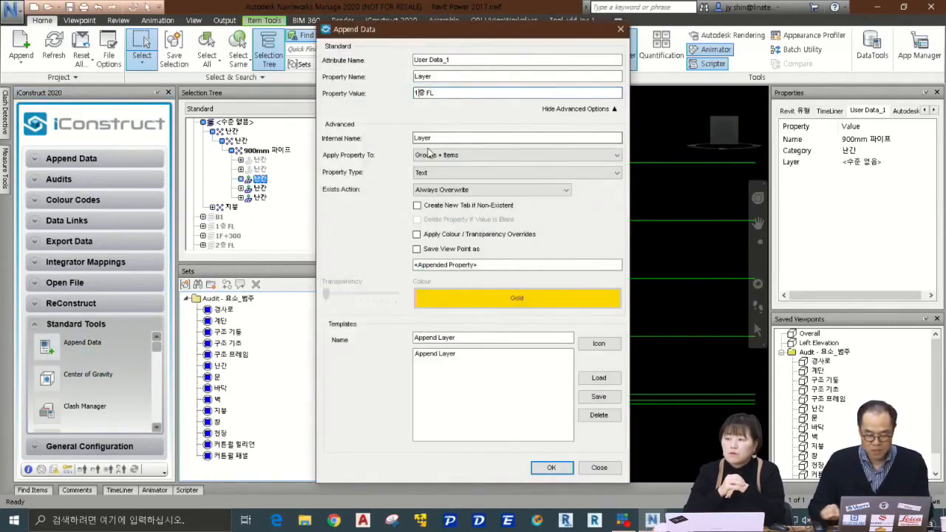
pyautogui.press('BackSpace')
pyautogui.write('2')
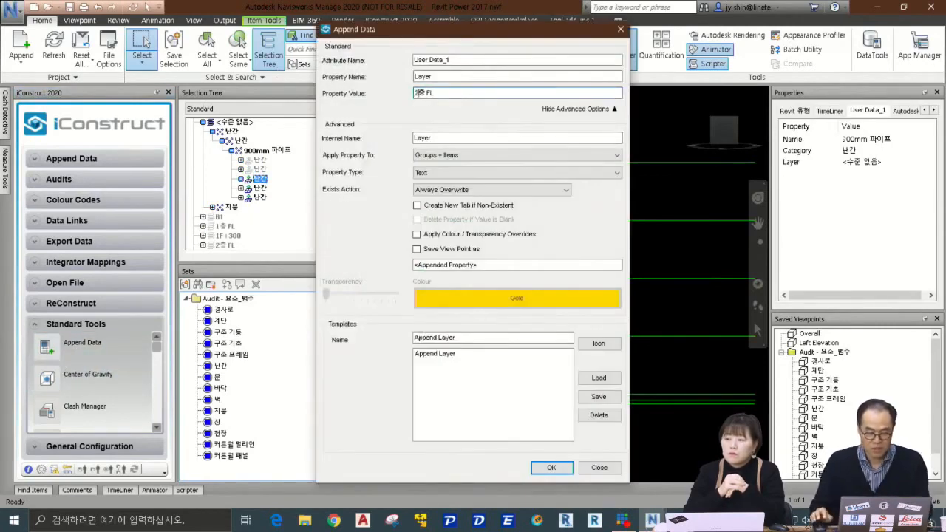
pyautogui.click(539, 470)
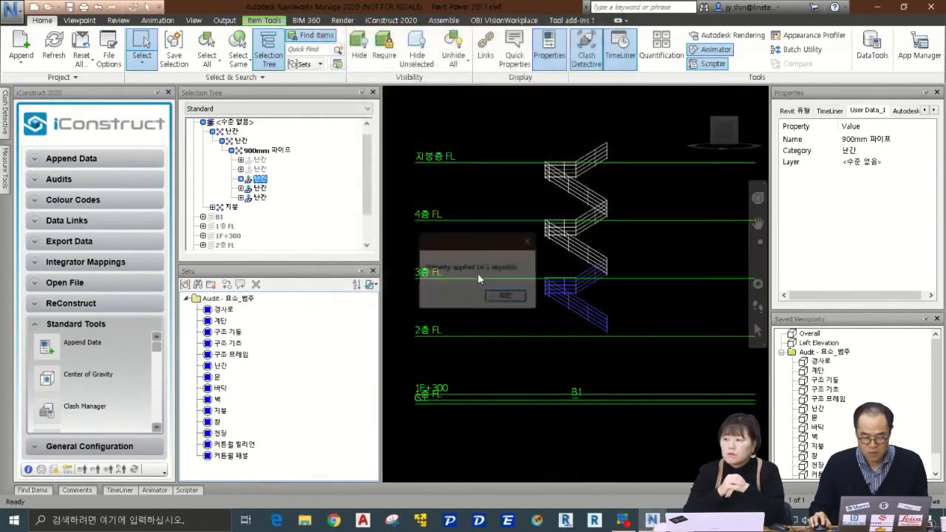
pyautogui.click(507, 297)
pyautogui.hotkey('ctrl', 'h')
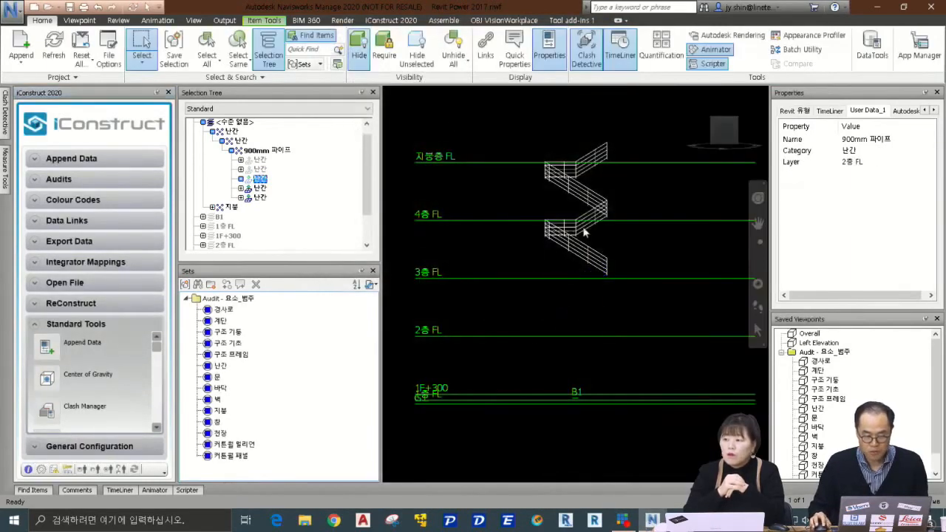
# Append the User Data_1 Layer property with value 3층 FL to the stair railing between 3층 FL and 4층 FL, and hide the railing
pyautogui.moveTo(502, 298); pyautogui.dragTo(635, 191)
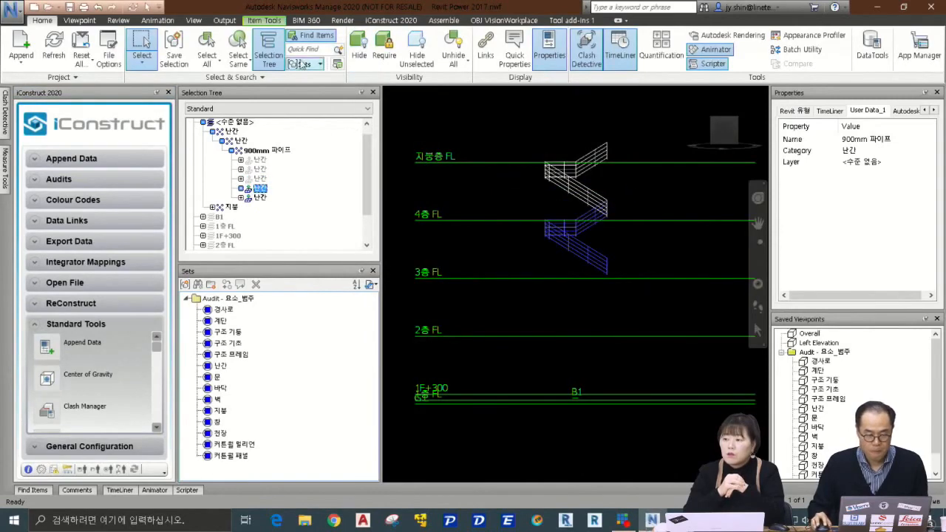
pyautogui.click(67, 346)
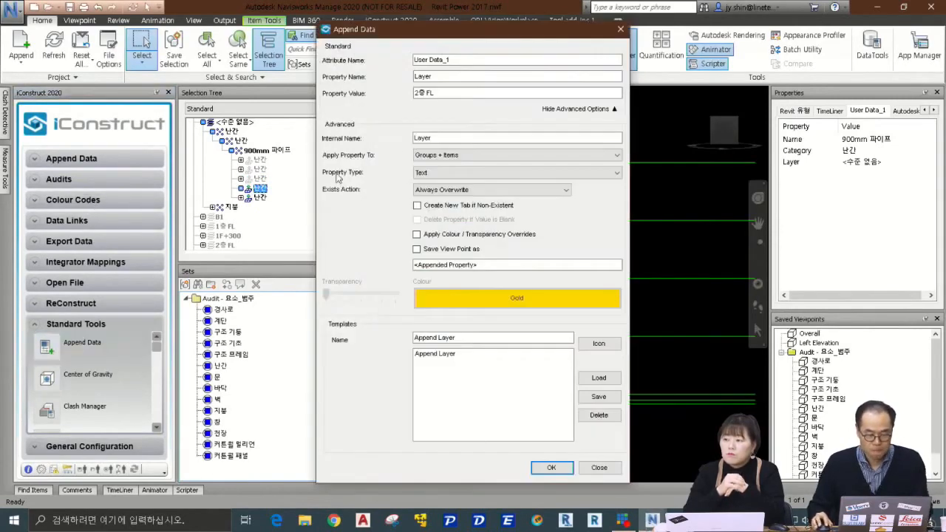
pyautogui.click(421, 93)
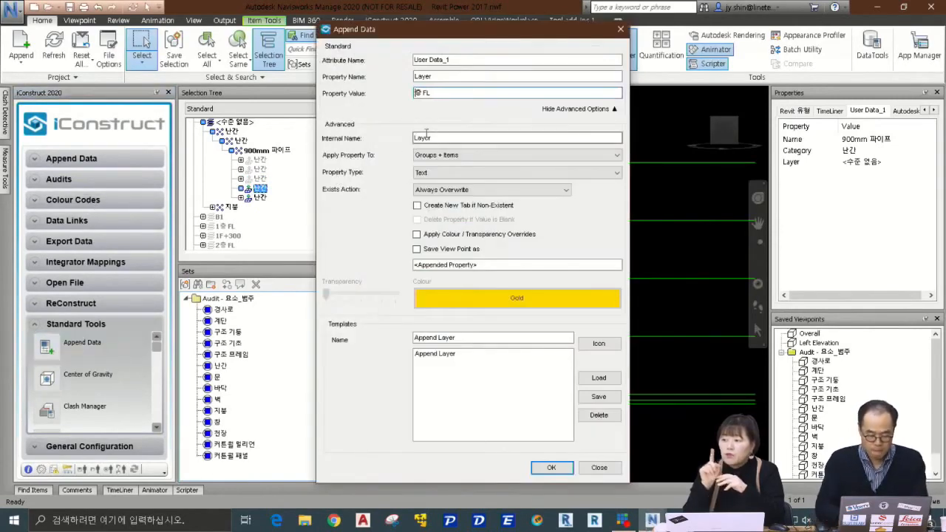
pyautogui.click(552, 468)
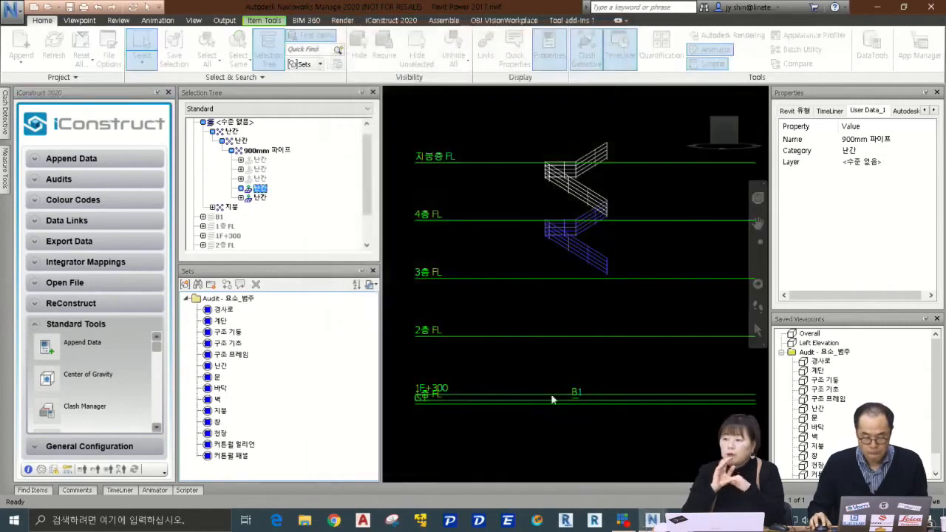
pyautogui.click(507, 296)
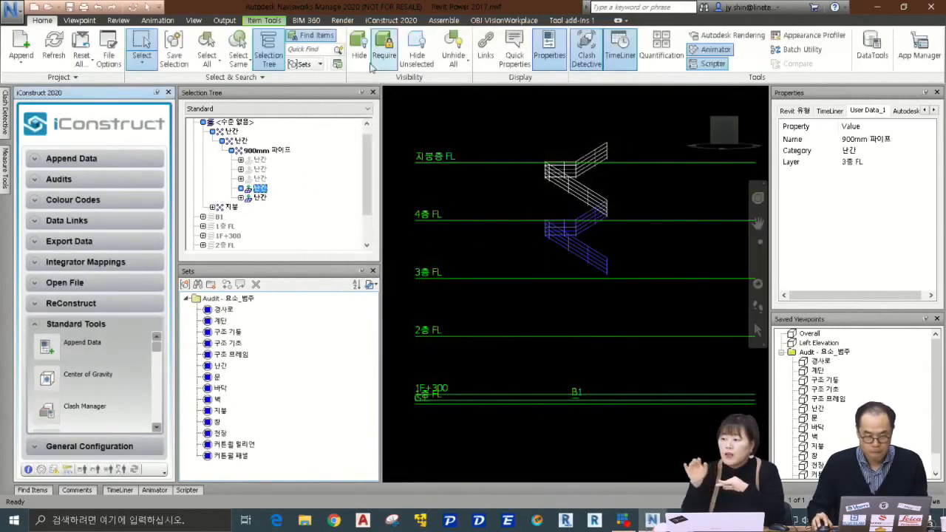
# Append the User Data_1 Layer property with value 4층 FL to the remaining topmost stair railing, and hide the railing
pyautogui.moveTo(504, 247); pyautogui.dragTo(635, 126)
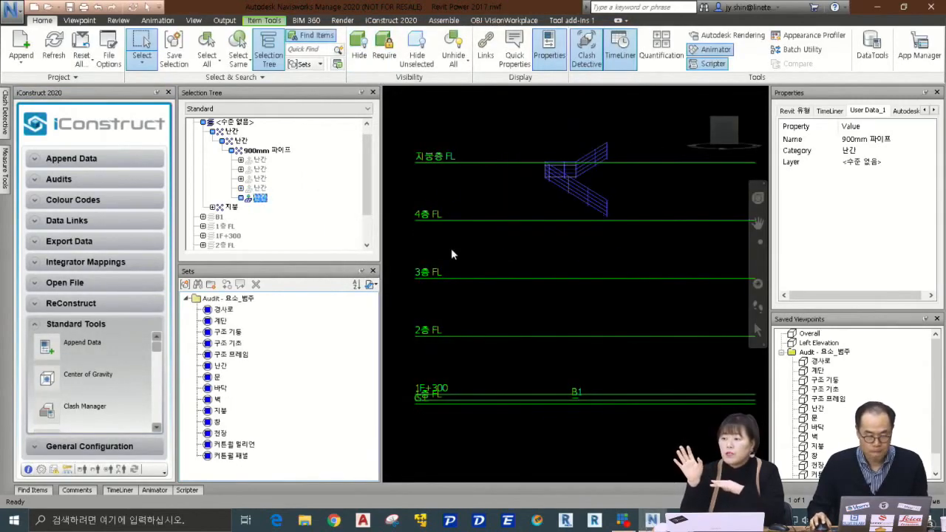
pyautogui.click(77, 346)
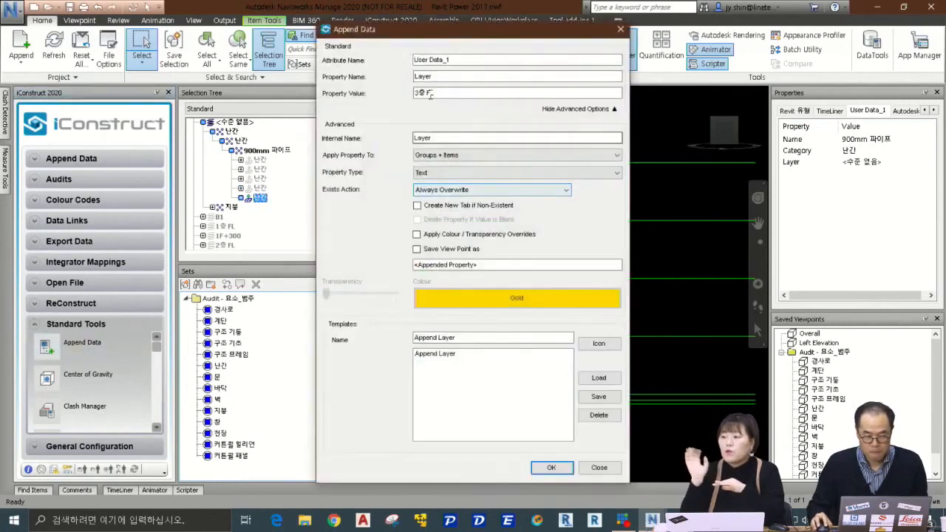
pyautogui.click(422, 94)
pyautogui.press('BackSpace')
pyautogui.write('4')
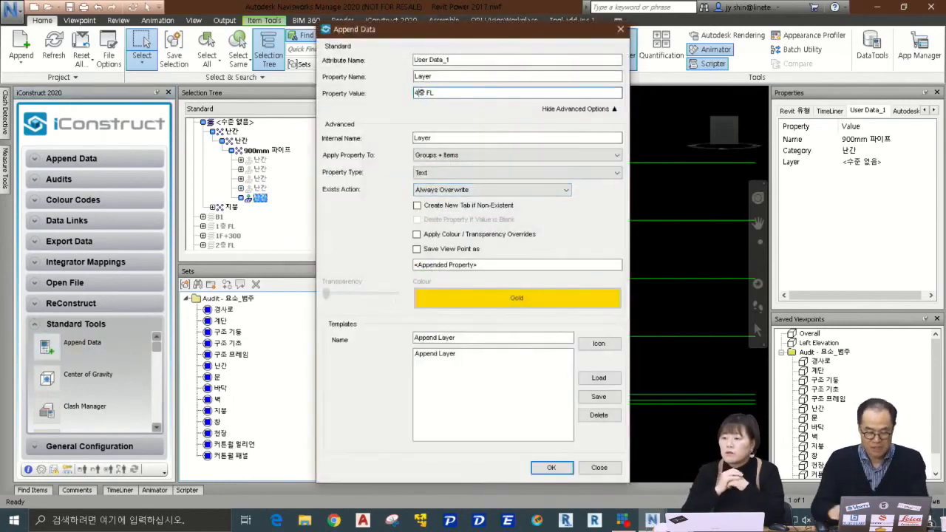
pyautogui.click(552, 468)
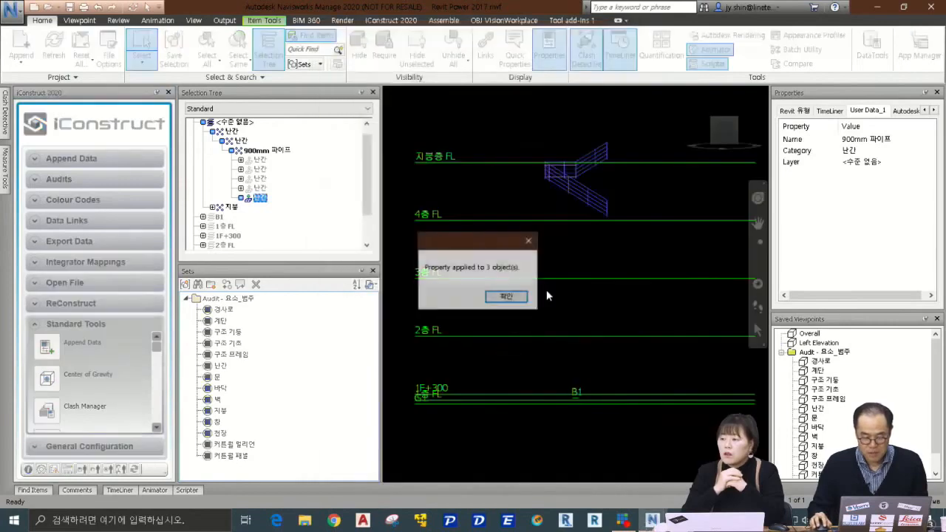
pyautogui.click(510, 299)
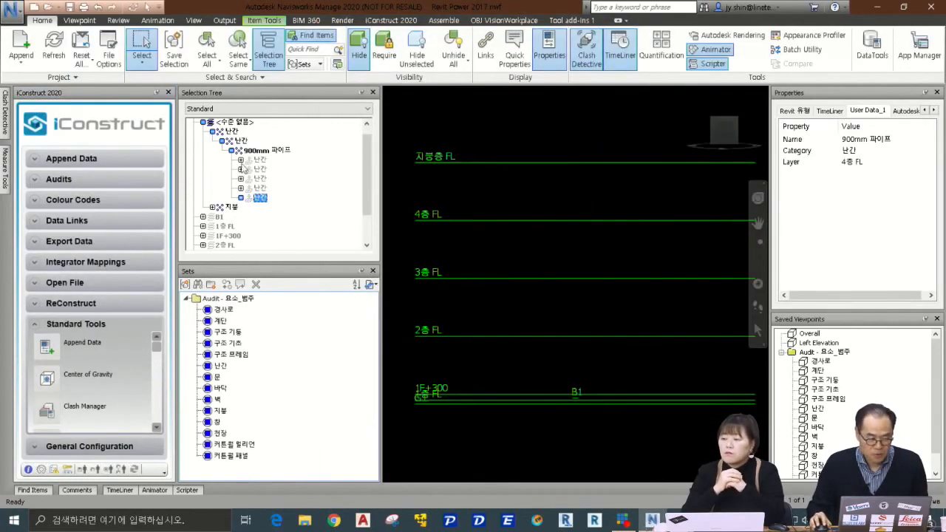
# Collapse the <수준 없음> layer in the selection tree, select the 1F+300 layer and unhide it
pyautogui.click(203, 123)
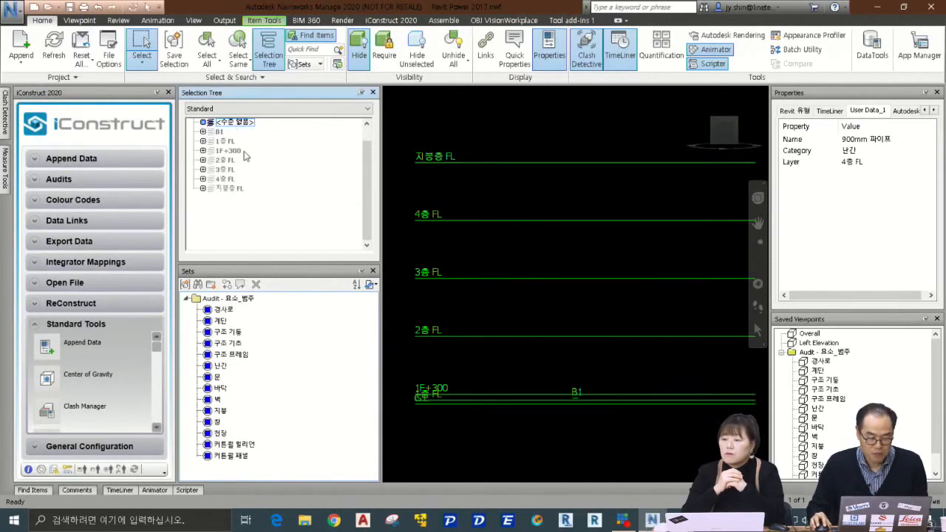
pyautogui.click(228, 150)
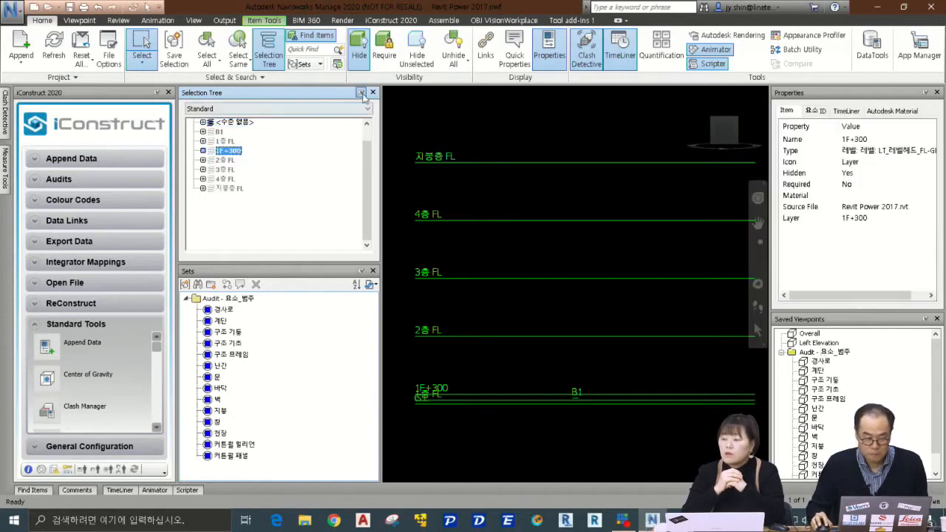
pyautogui.click(359, 49)
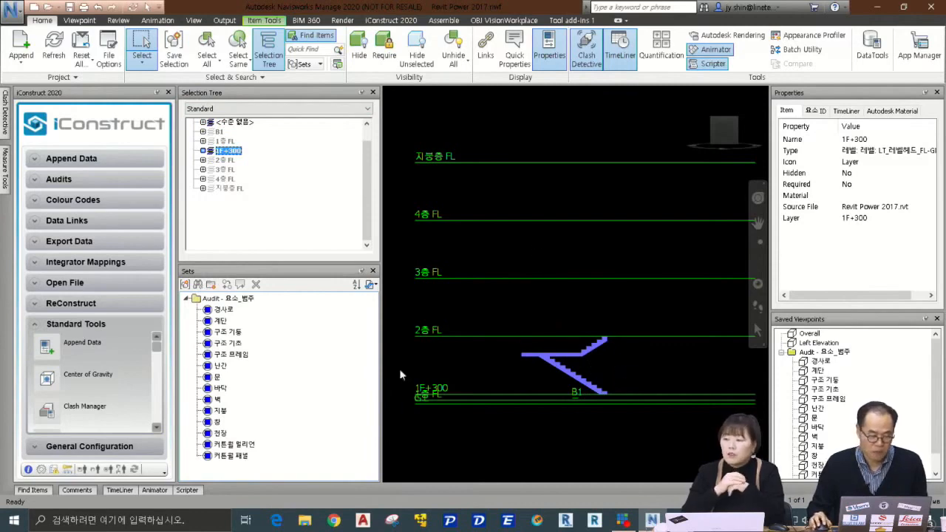
# Load the Append Layer template to apply Layer value 1층 FL to the 1F+300 stair elements, and restore the Overall viewpoint
pyautogui.click(53, 346)
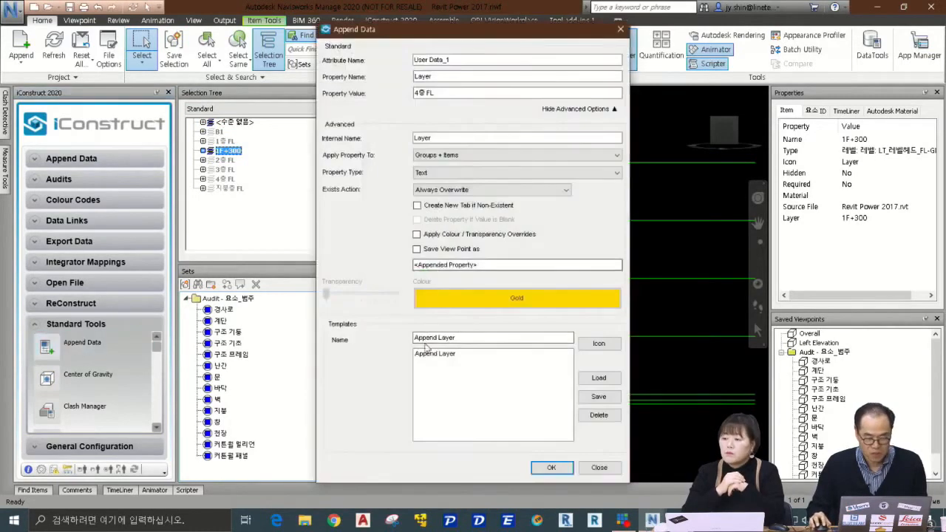
pyautogui.click(448, 355)
pyautogui.click(599, 378)
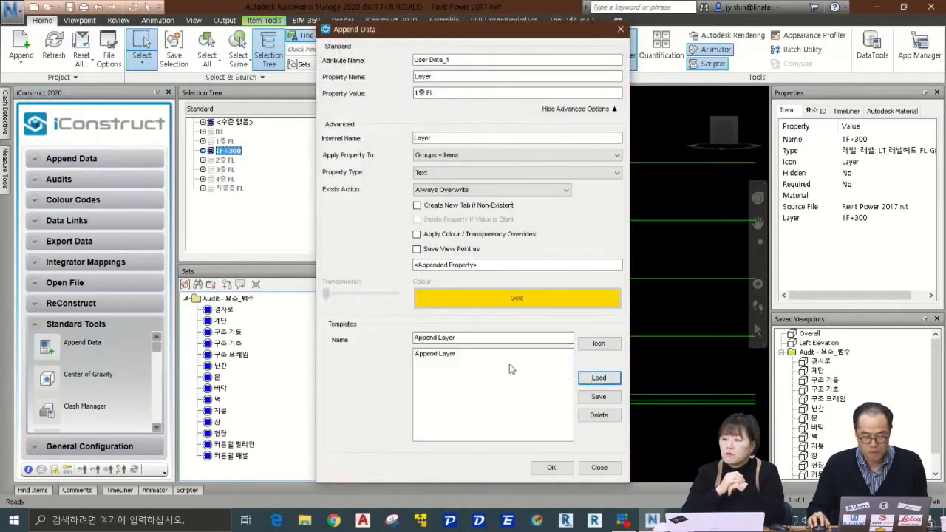
pyautogui.click(553, 467)
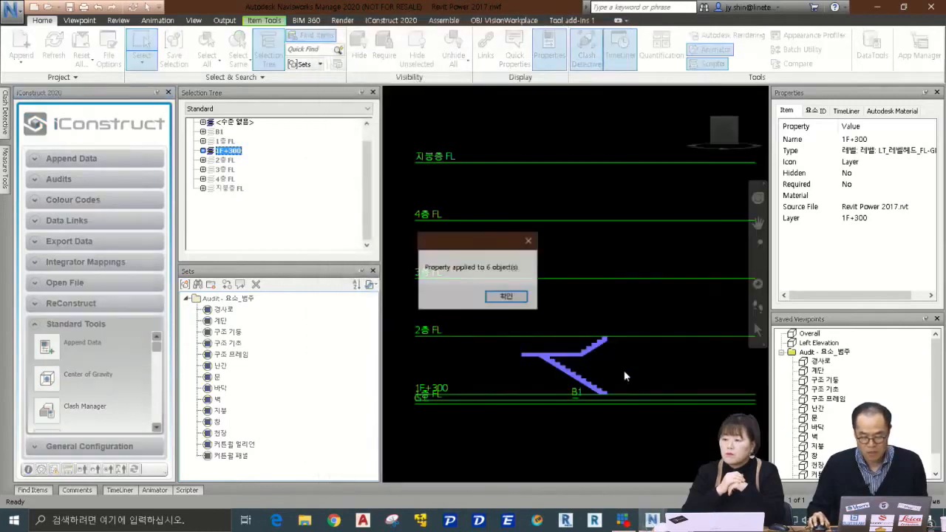
pyautogui.click(503, 298)
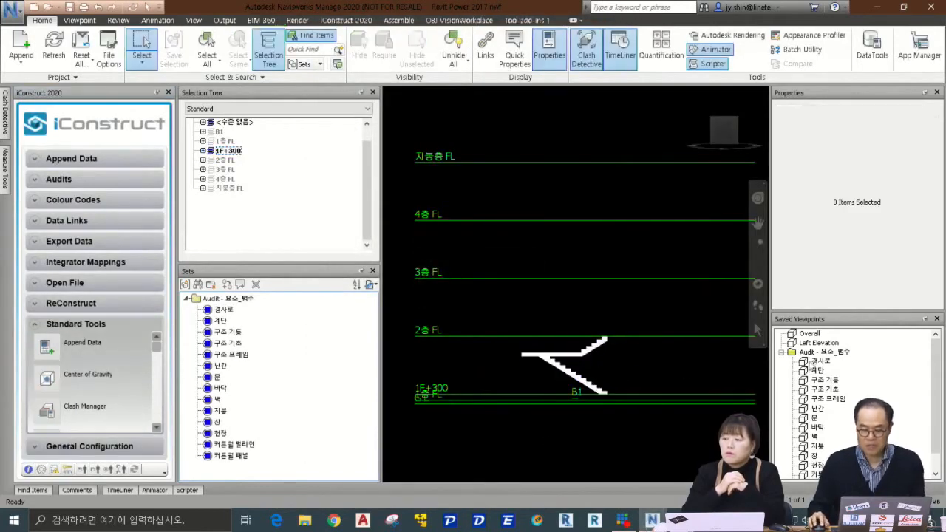
pyautogui.click(810, 335)
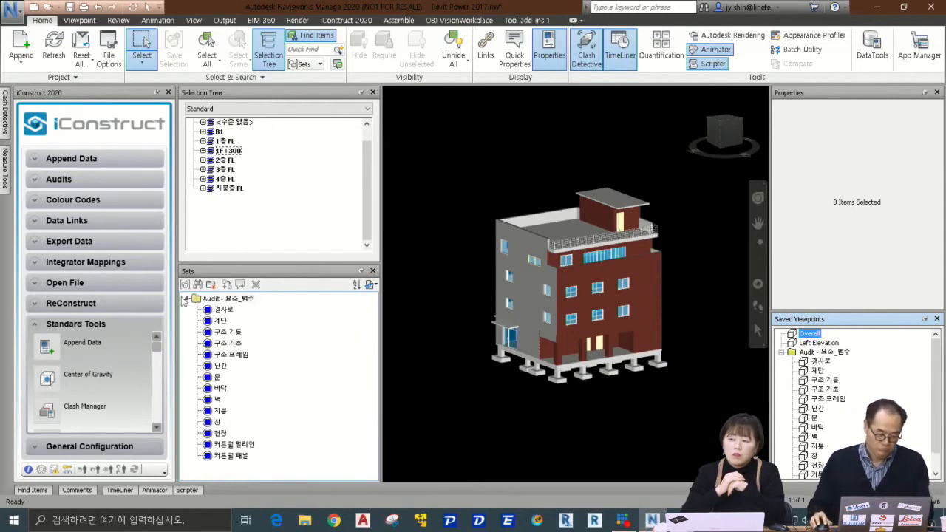
pyautogui.click(71, 447)
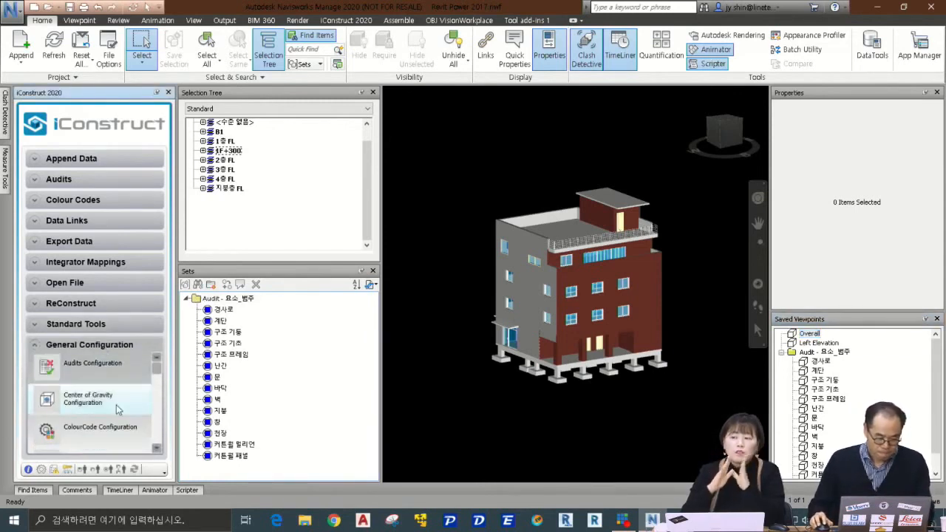
pyautogui.scroll(-4, 117, 410)
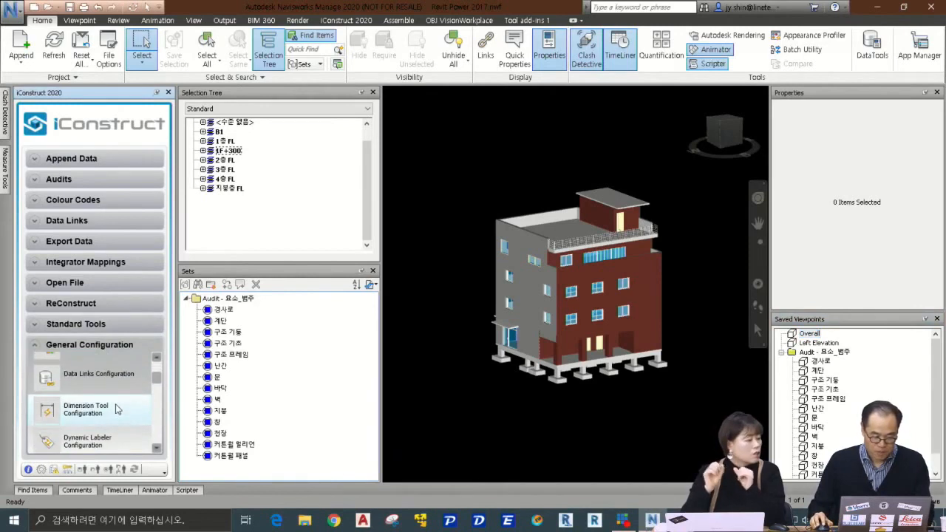
pyautogui.scroll(-3, 115, 408)
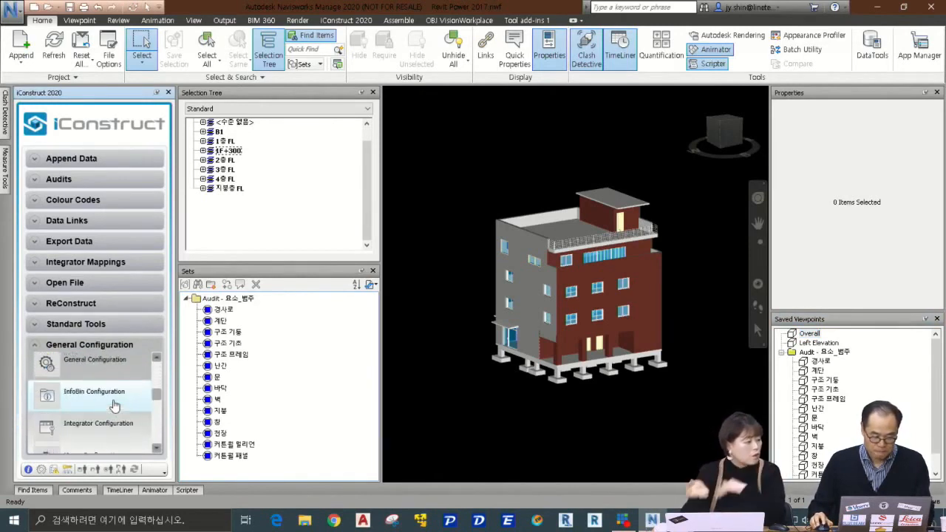
pyautogui.scroll(-3, 112, 403)
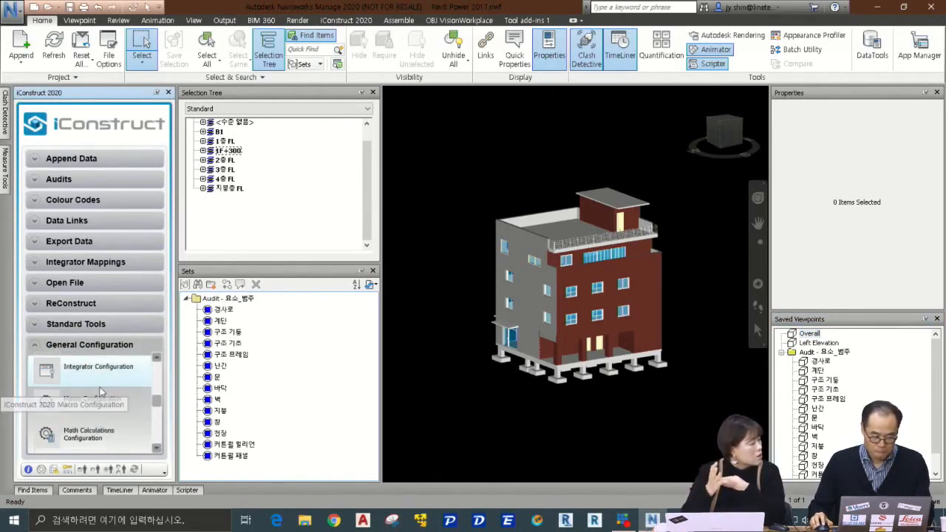
pyautogui.scroll(3, 101, 393)
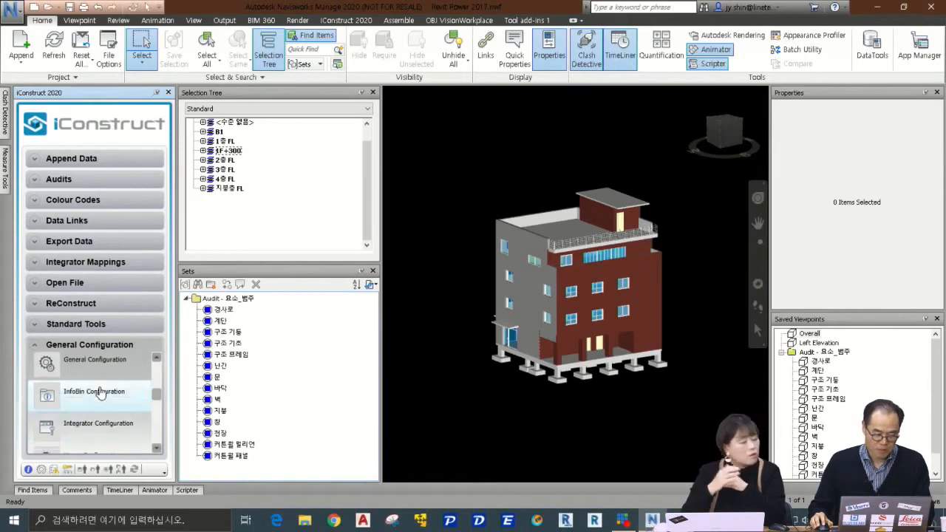
pyautogui.scroll(2, 101, 392)
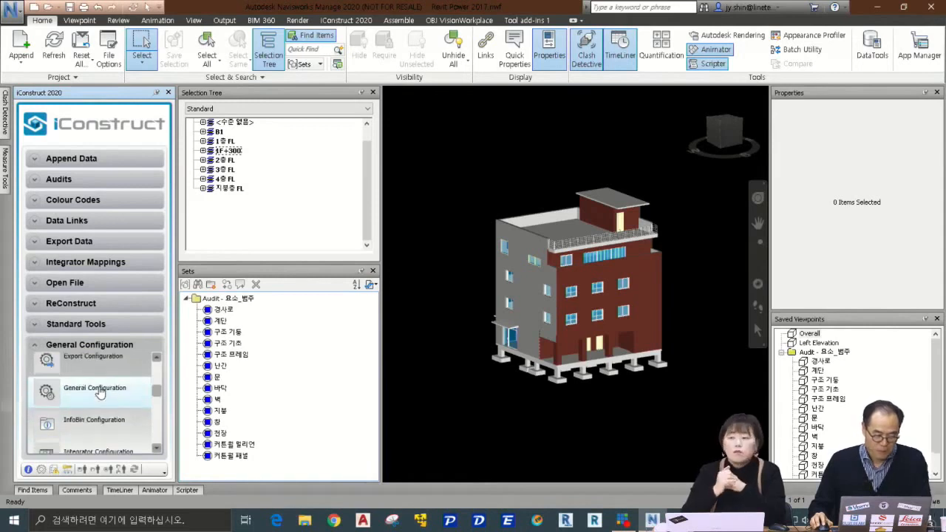
# Open Find and Replace from the iConstruct standard tools and load the Change_Floor Name template with its User Data_1 Layer replacement rows
pyautogui.click(75, 326)
pyautogui.scroll(-3, 93, 387)
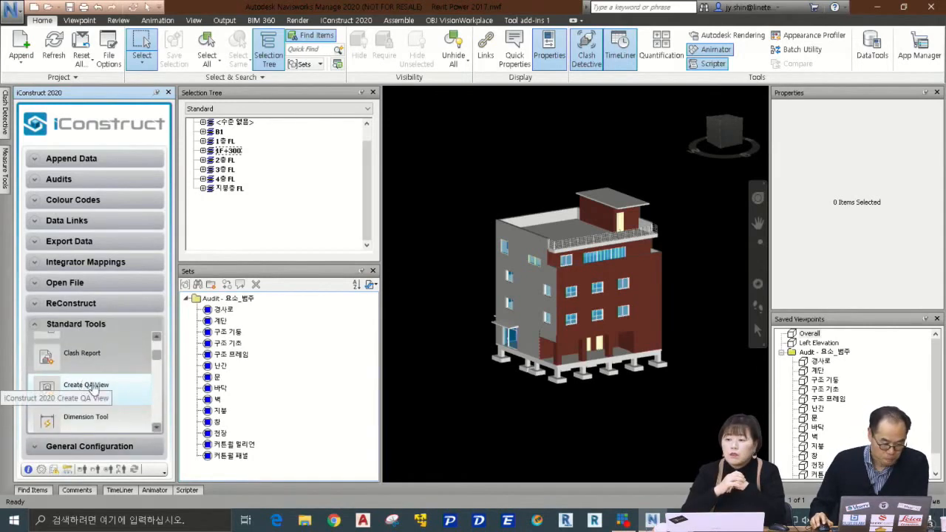
pyautogui.scroll(-4, 94, 388)
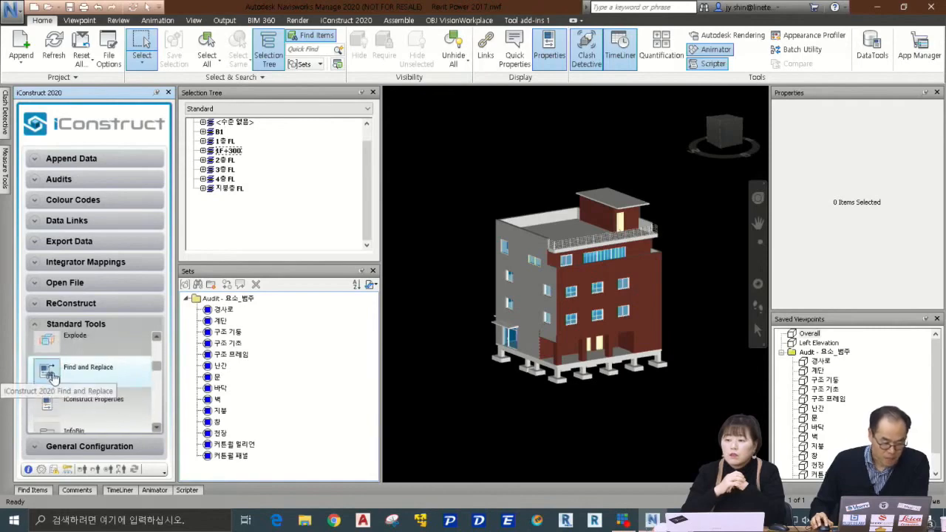
pyautogui.click(50, 376)
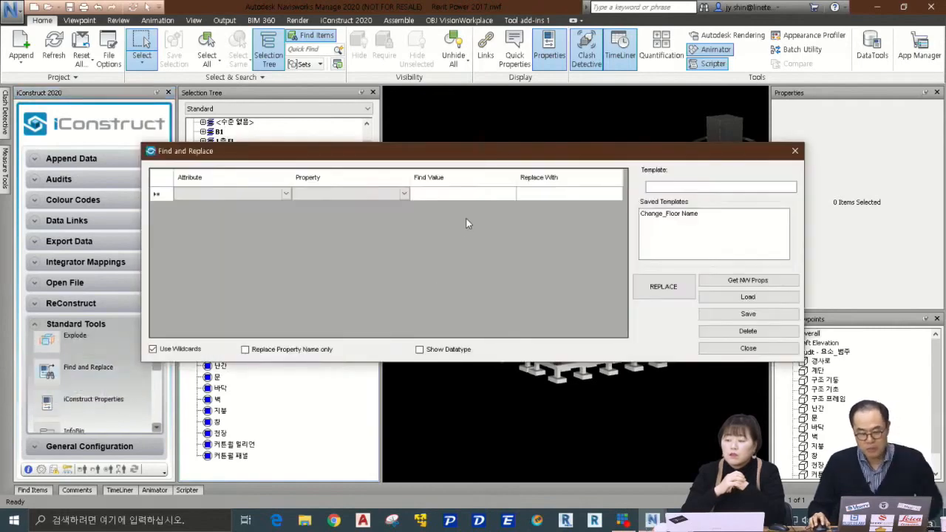
pyautogui.moveTo(485, 157); pyautogui.dragTo(436, 43)
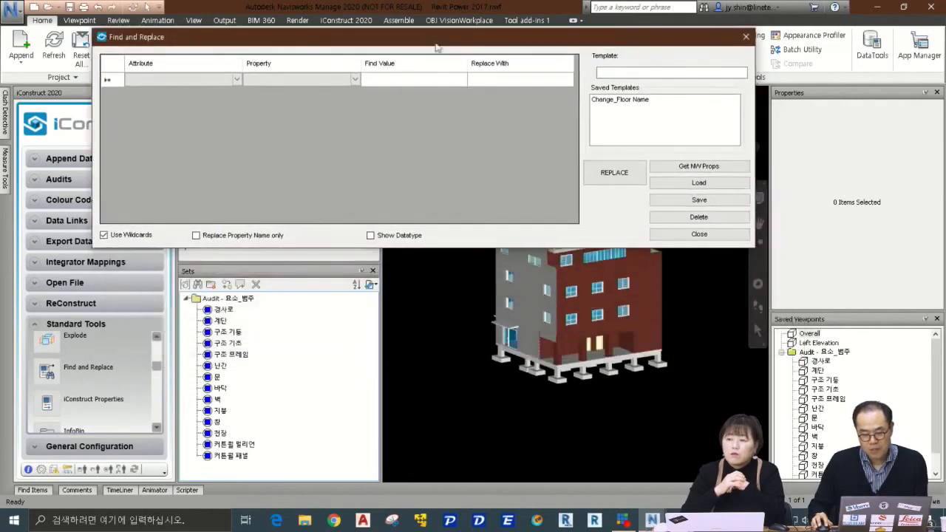
pyautogui.click(626, 102)
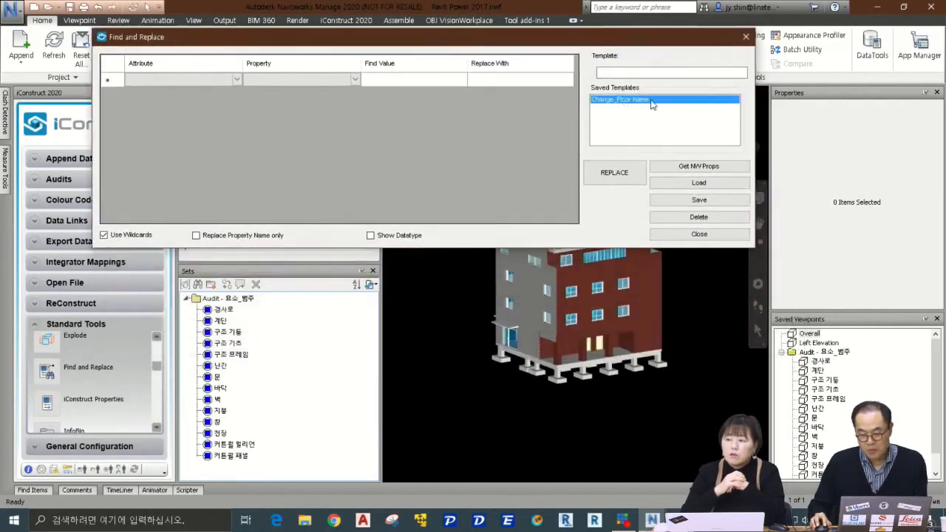
pyautogui.click(699, 183)
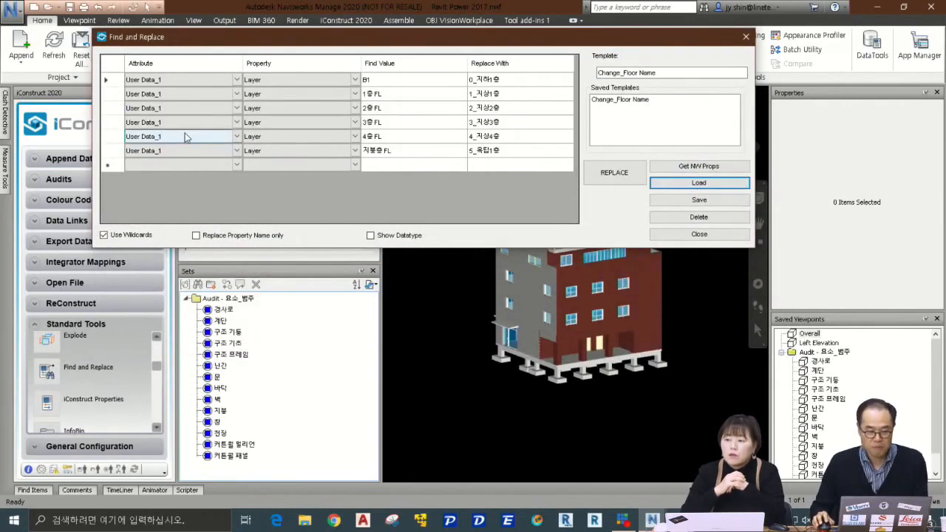
pyautogui.click(132, 83)
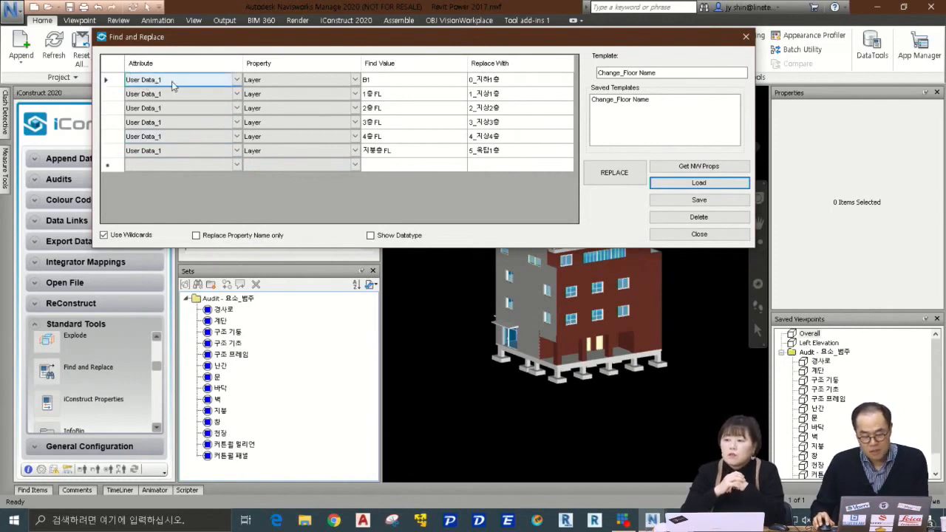
pyautogui.click(260, 83)
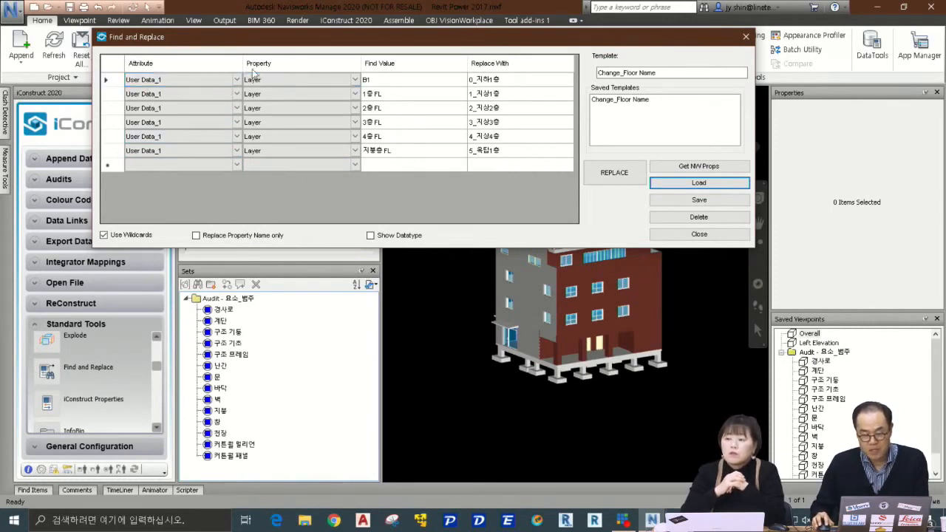
pyautogui.click(391, 86)
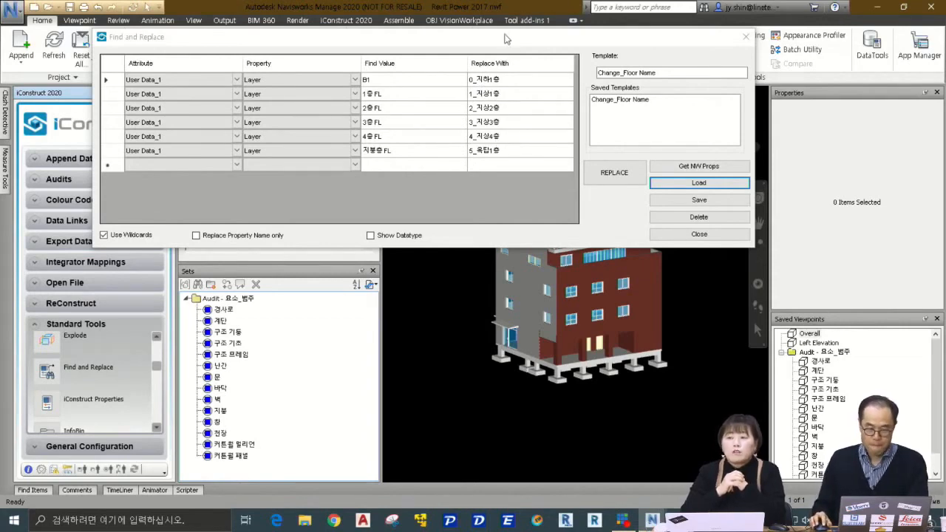
# Try to run the Change_Floor Name replacements on the Revit Power 2017.nwc model selected in the selection tree
pyautogui.moveTo(507, 38); pyautogui.dragTo(583, 191)
pyautogui.moveTo(584, 217); pyautogui.dragTo(583, 196)
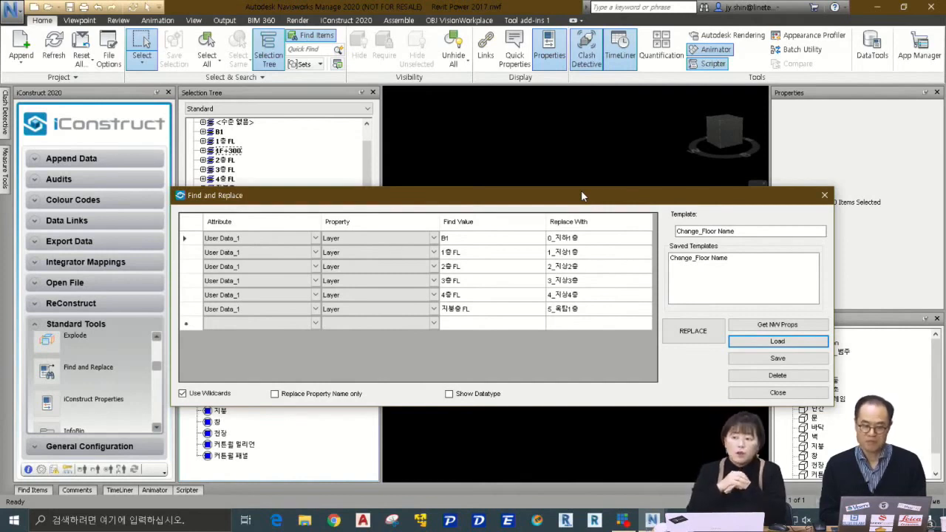
pyautogui.click(362, 156)
pyautogui.scroll(1, 368, 141)
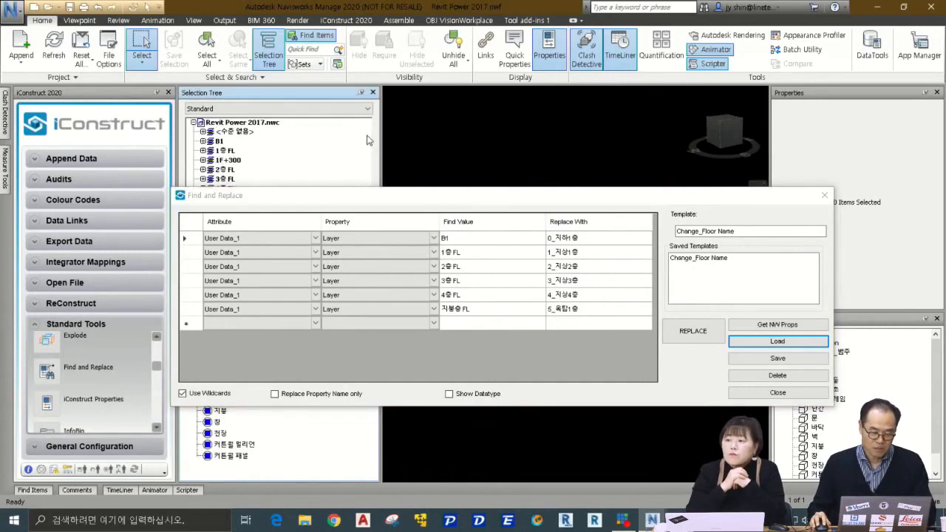
pyautogui.click(268, 122)
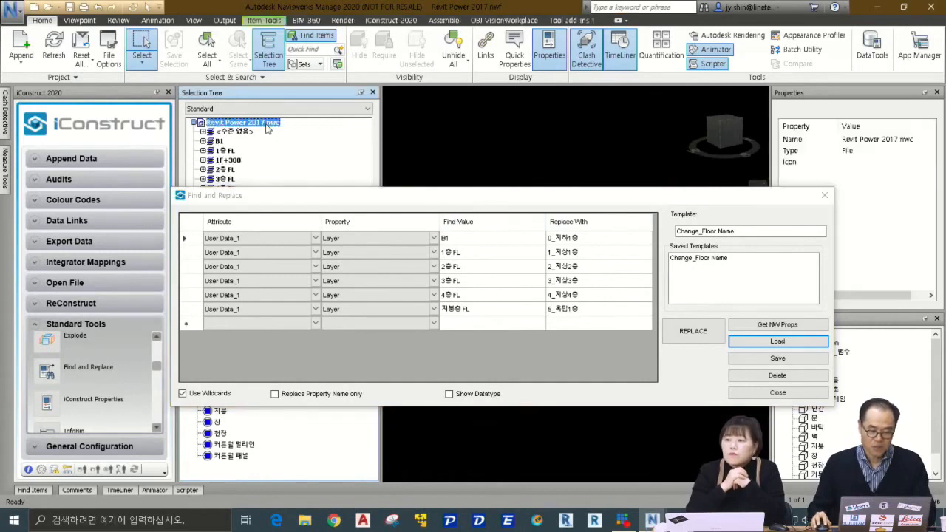
pyautogui.click(698, 336)
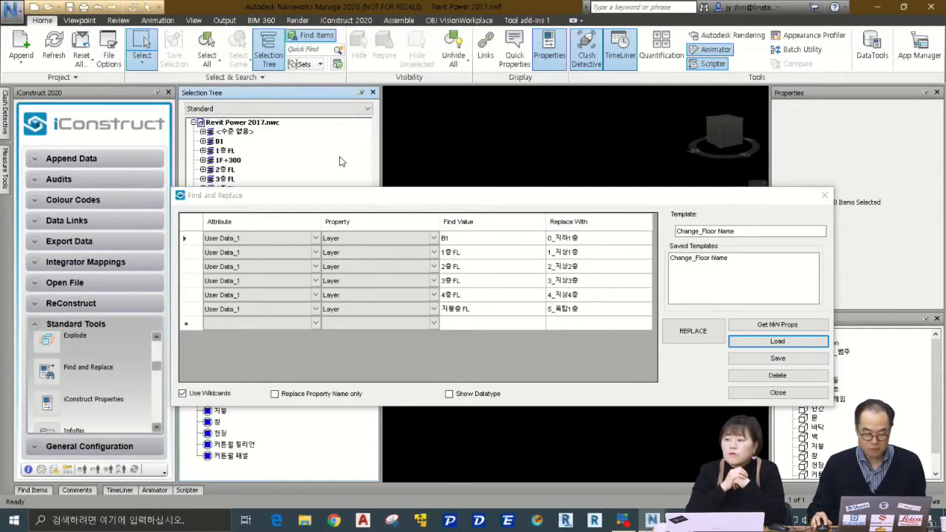
pyautogui.click(265, 127)
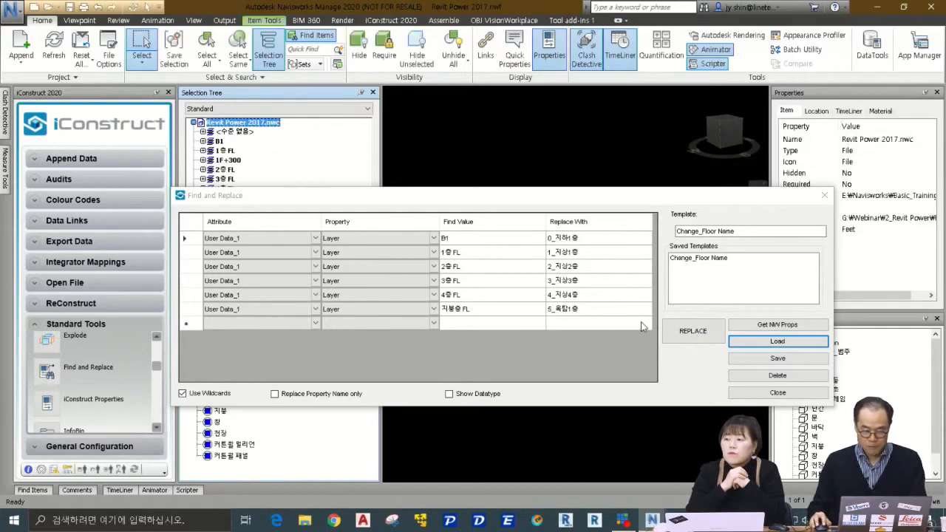
pyautogui.click(697, 335)
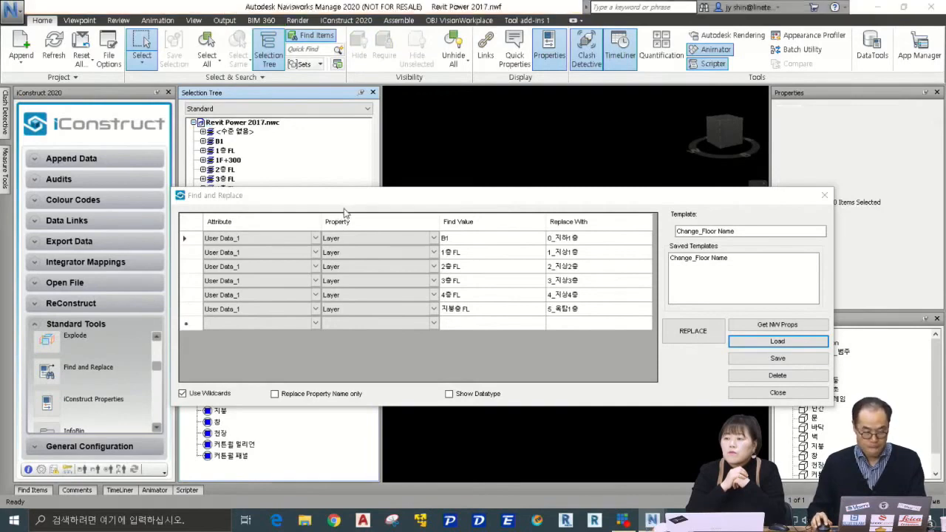
pyautogui.hotkey('alt', 'Tab')
pyautogui.hotkey('alt', 'Tab')
pyautogui.hotkey('alt', 'Tab')
pyautogui.hotkey('alt', 'Tab')
pyautogui.hotkey('alt', 'Tab')
pyautogui.hotkey('alt', 'Tab')
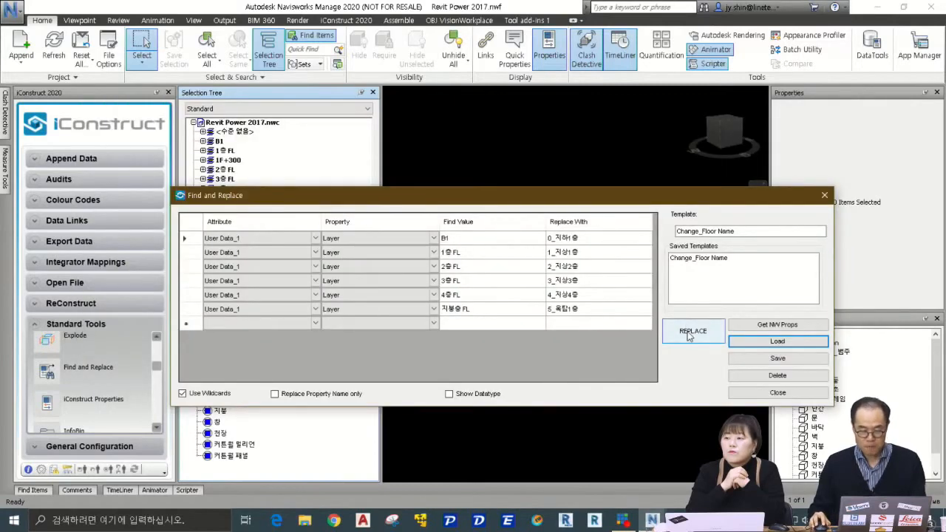
# Replace the floor names throughout Revit Power 2017.nwc using the loaded template, close Find and Replace, and clear the selection
pyautogui.click(689, 332)
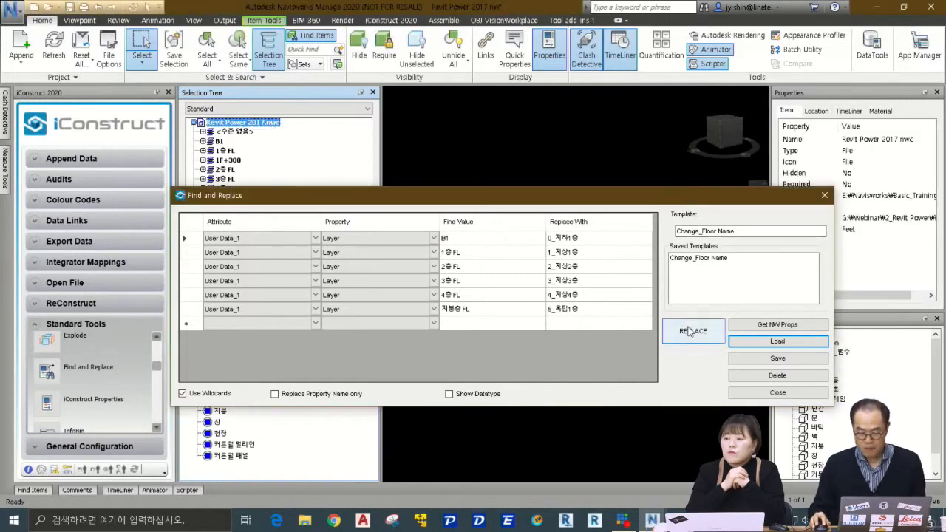
pyautogui.click(689, 331)
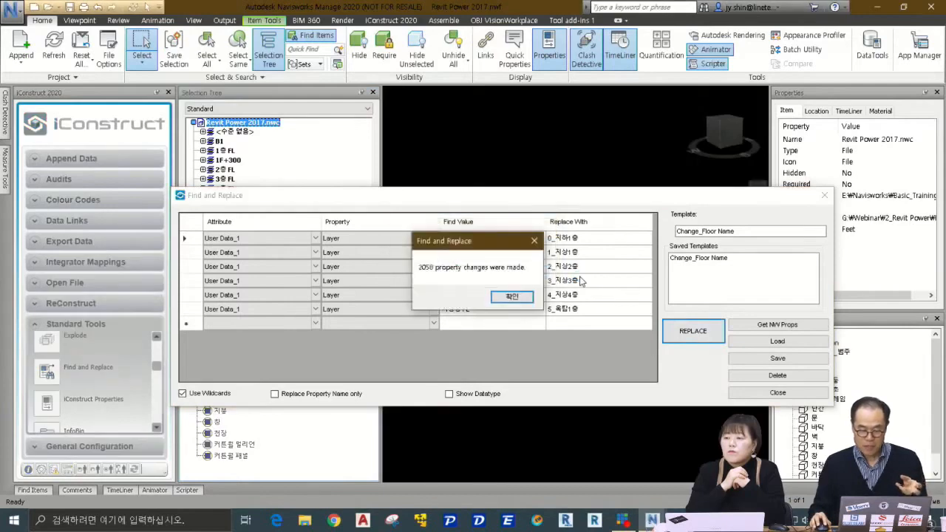
pyautogui.click(512, 296)
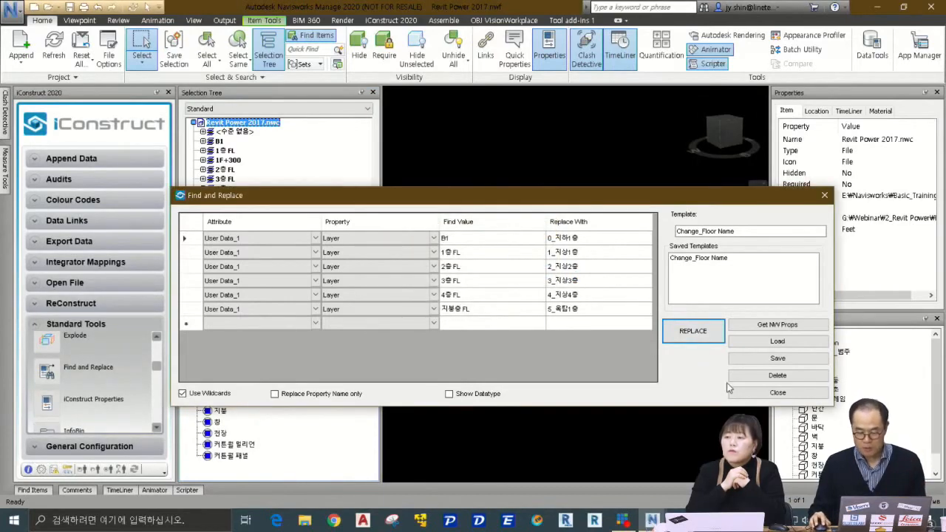
pyautogui.click(753, 392)
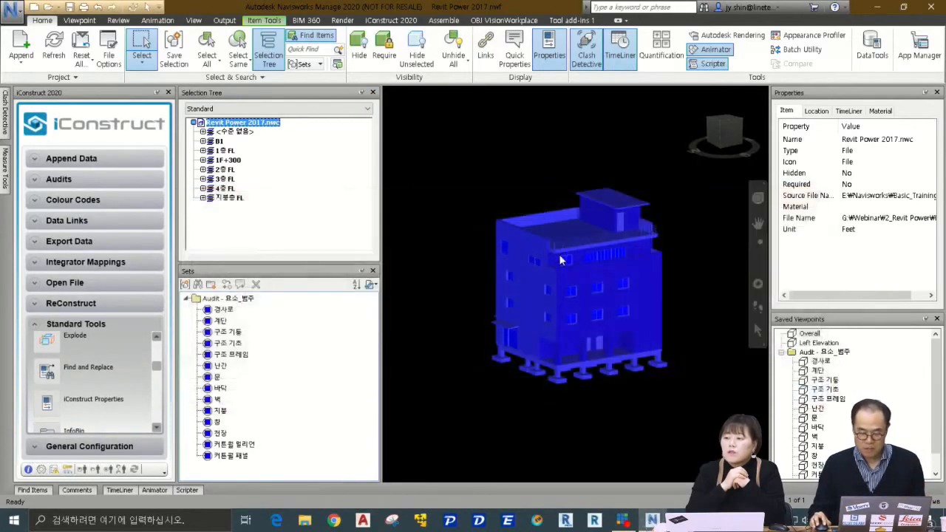
pyautogui.click(675, 243)
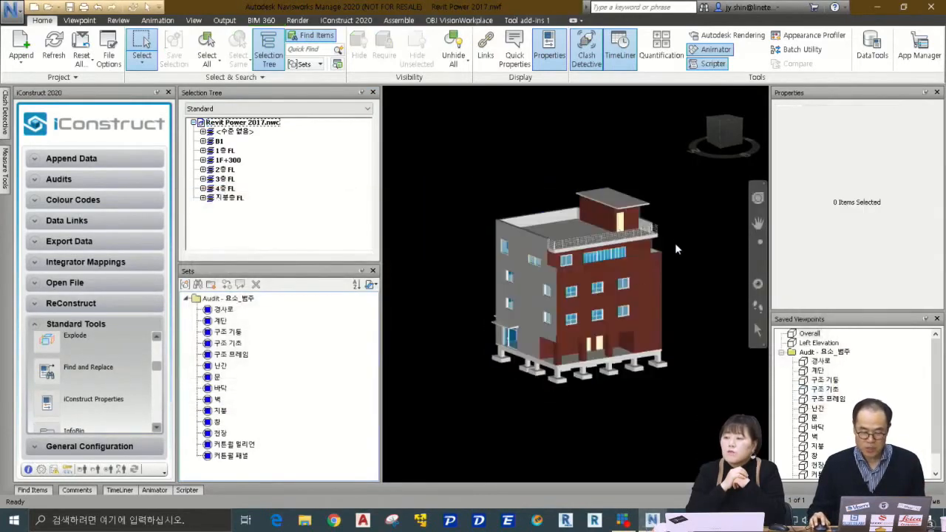
# Check the User Data_1 Layer value of the red brick walls on the third floor, rooftop structure and first floor
pyautogui.click(647, 291)
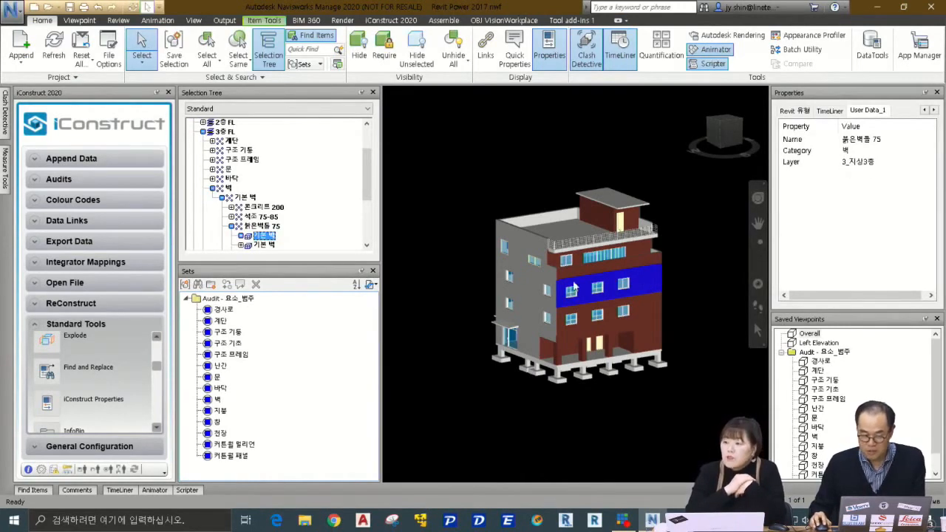
pyautogui.click(606, 216)
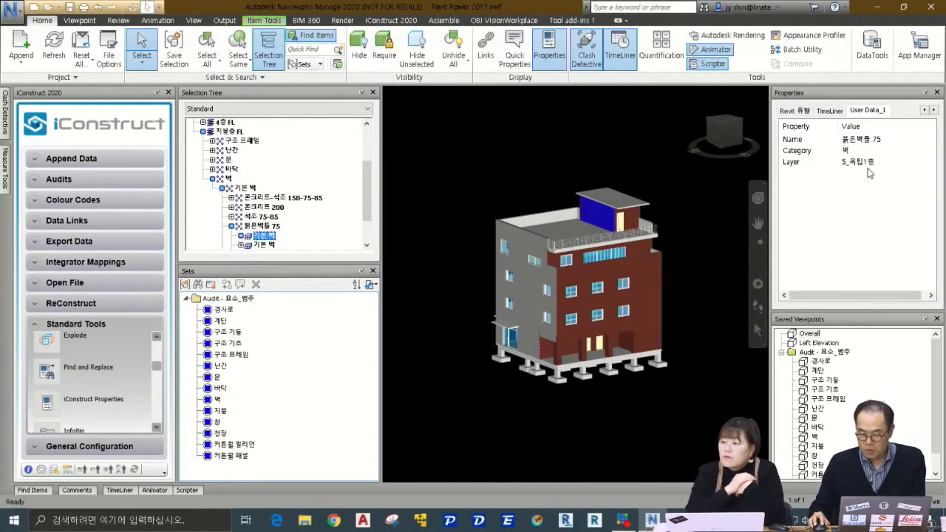
pyautogui.click(645, 323)
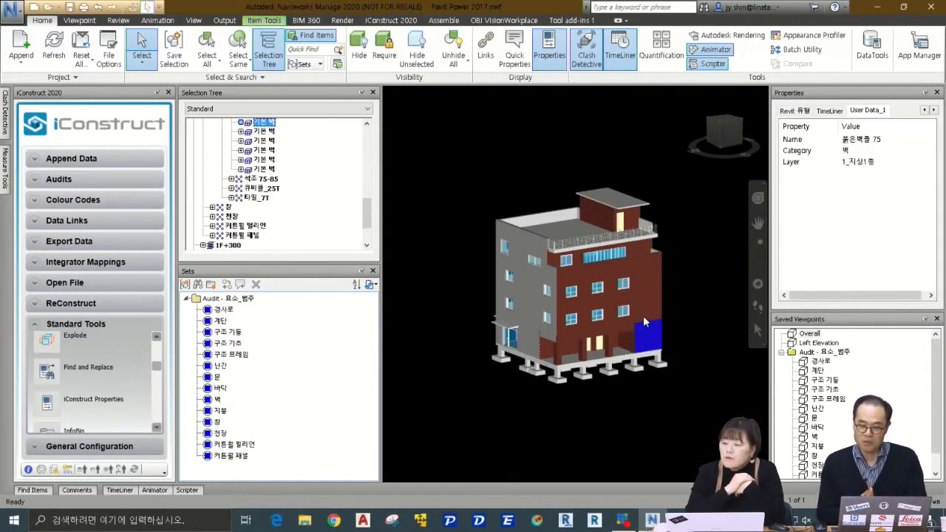
# Set the User Data_1 Layer value of the topmost roof slab (일반 150mm) to 6_옥탑지붕
pyautogui.click(623, 201)
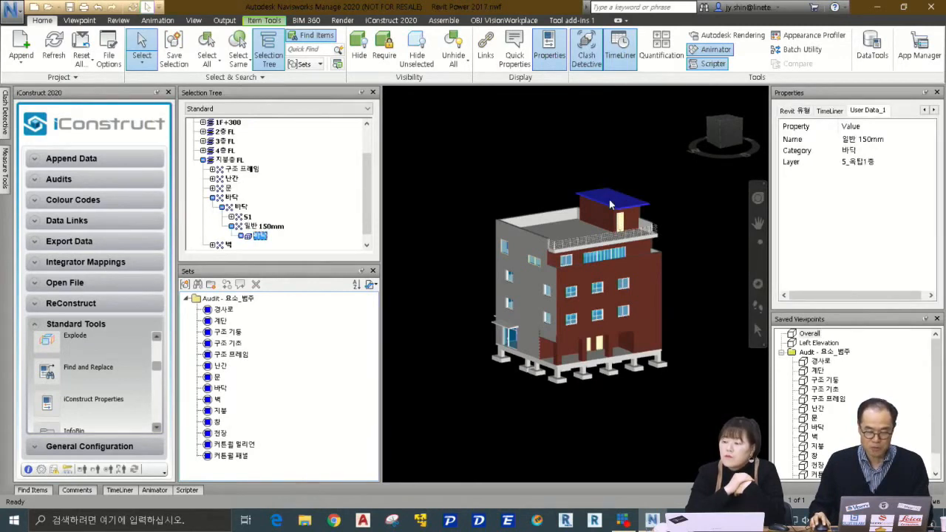
pyautogui.doubleClick(858, 166)
pyautogui.click(368, 255)
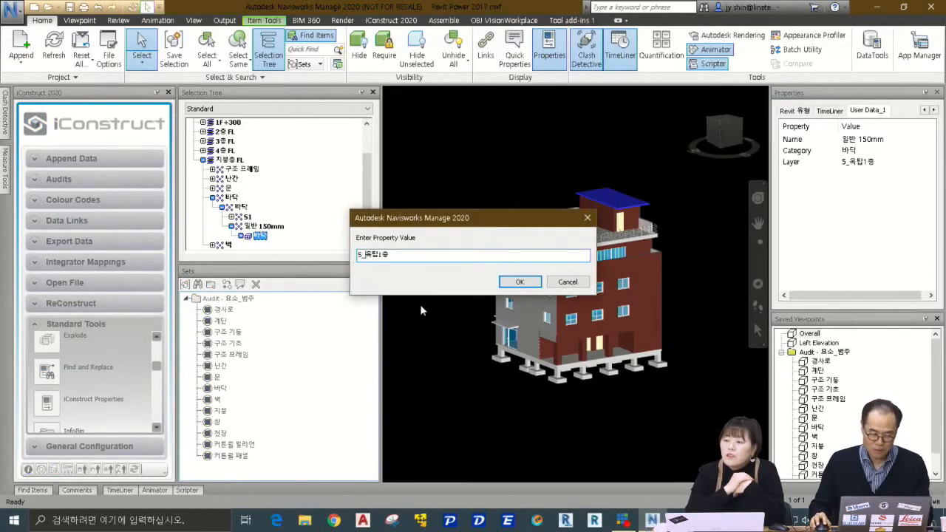
pyautogui.press('BackSpace')
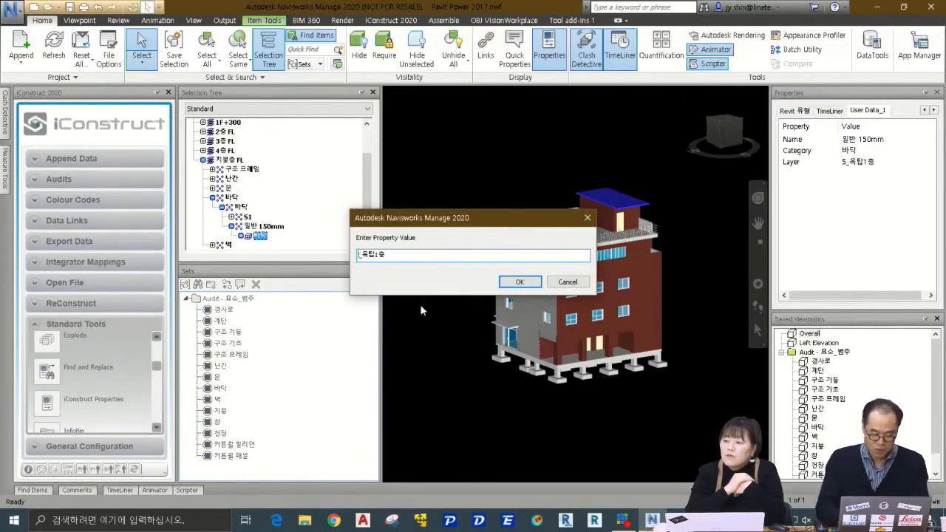
pyautogui.write('6')
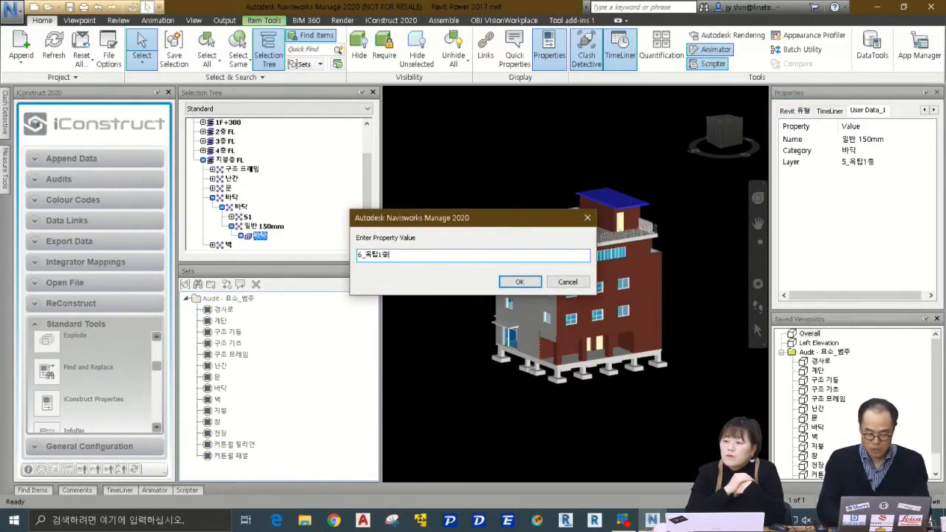
pyautogui.press('BackSpace')
pyautogui.press('BackSpace')
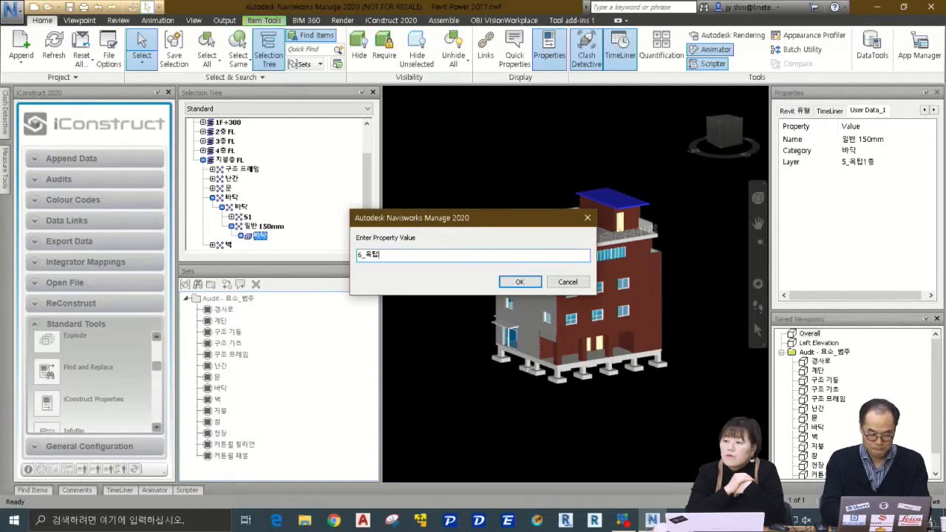
pyautogui.write('지붕')
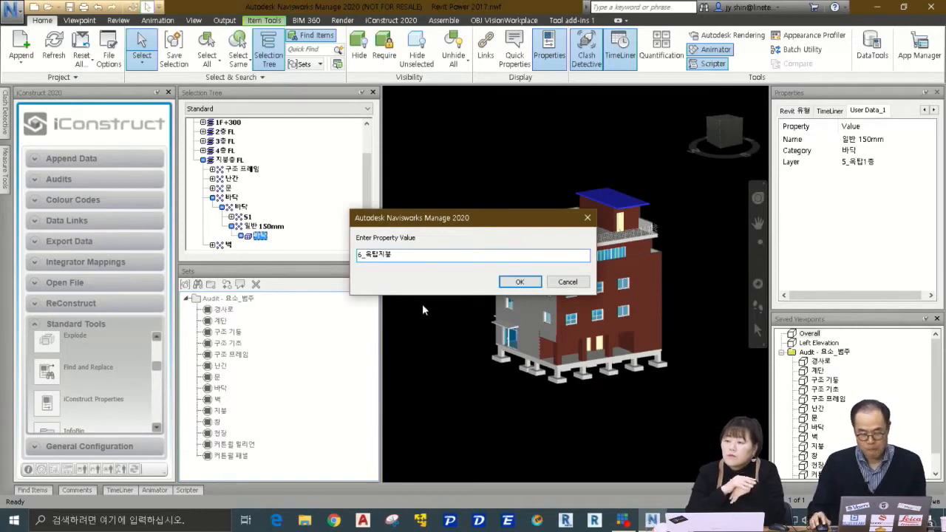
pyautogui.click(517, 282)
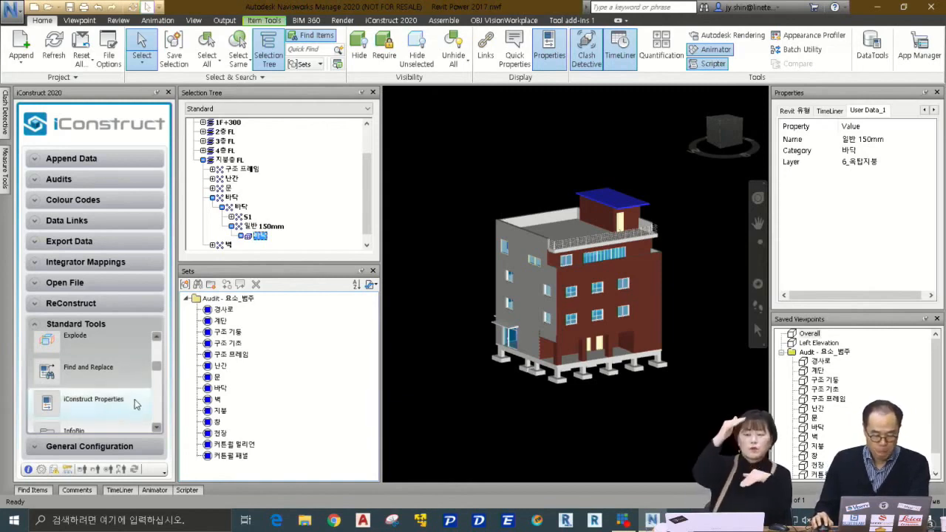
# Open the ReConstruct Configuration from the iConstruct general configuration tools and move its dialog higher over the model
pyautogui.click(115, 446)
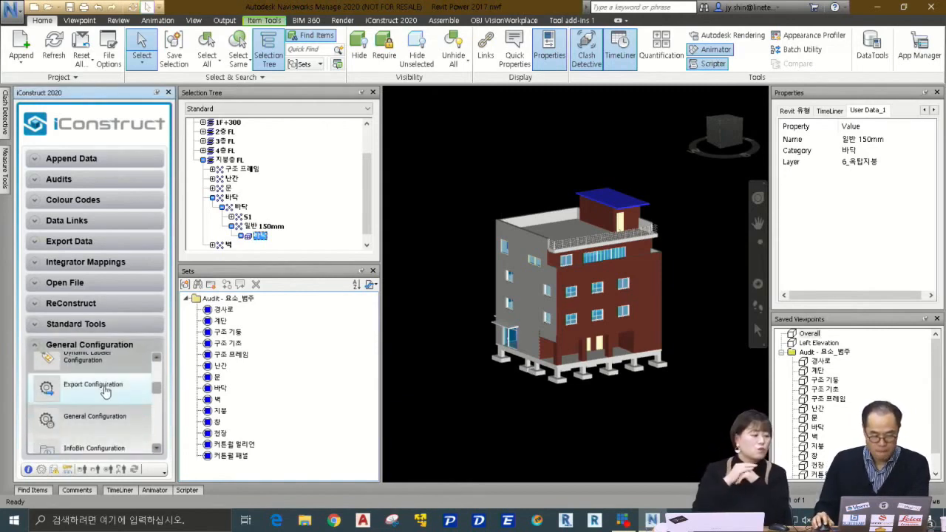
pyautogui.scroll(-5, 104, 393)
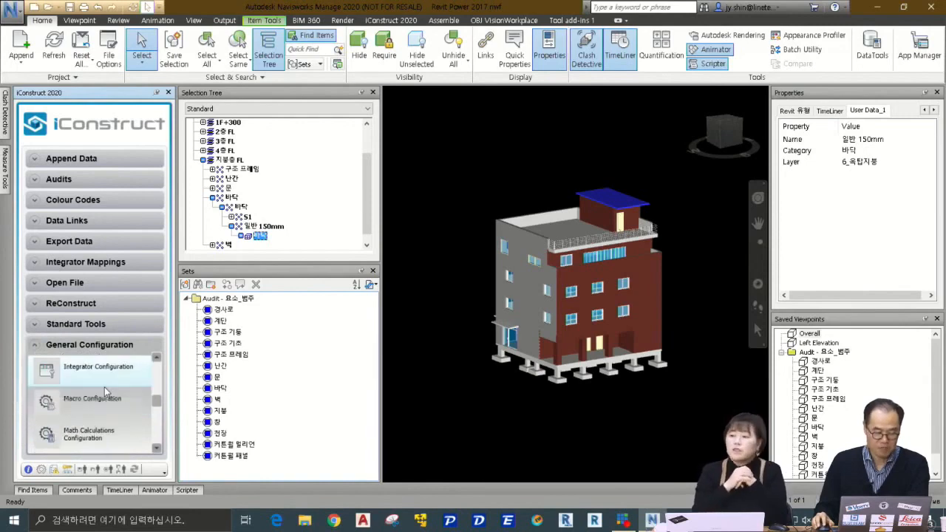
pyautogui.scroll(-3, 98, 416)
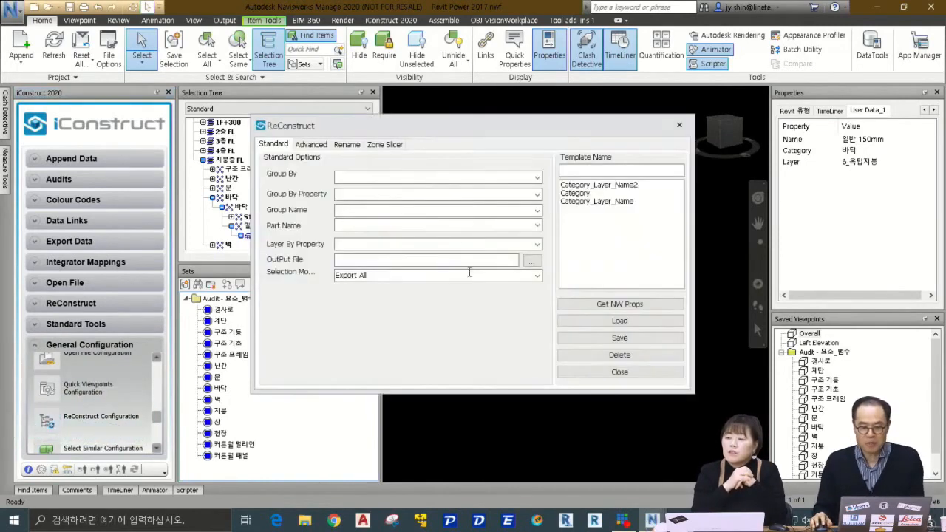
pyautogui.moveTo(468, 136); pyautogui.dragTo(496, 83)
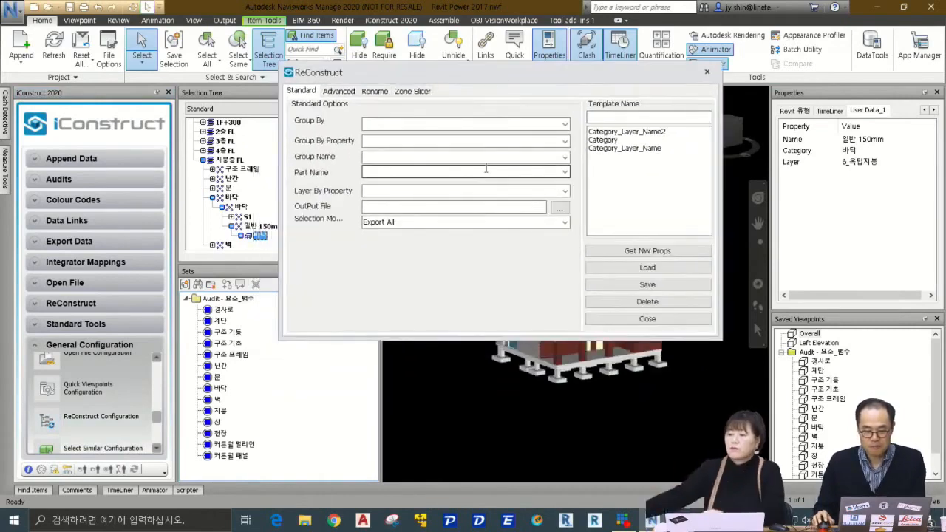
# Load the Category_Layer_Name template in the ReConstruct configuration, review its standard and advanced options, and close the dialog
pyautogui.click(635, 149)
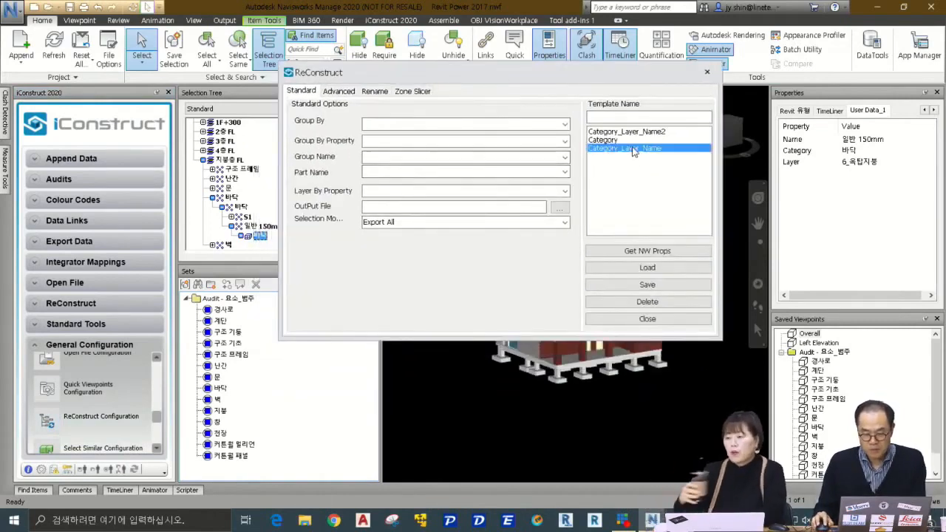
pyautogui.click(647, 267)
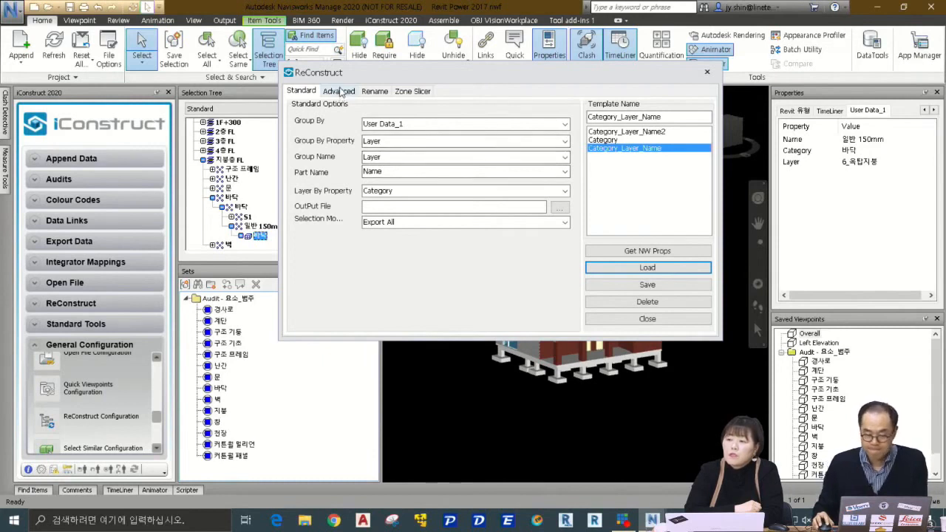
pyautogui.click(342, 91)
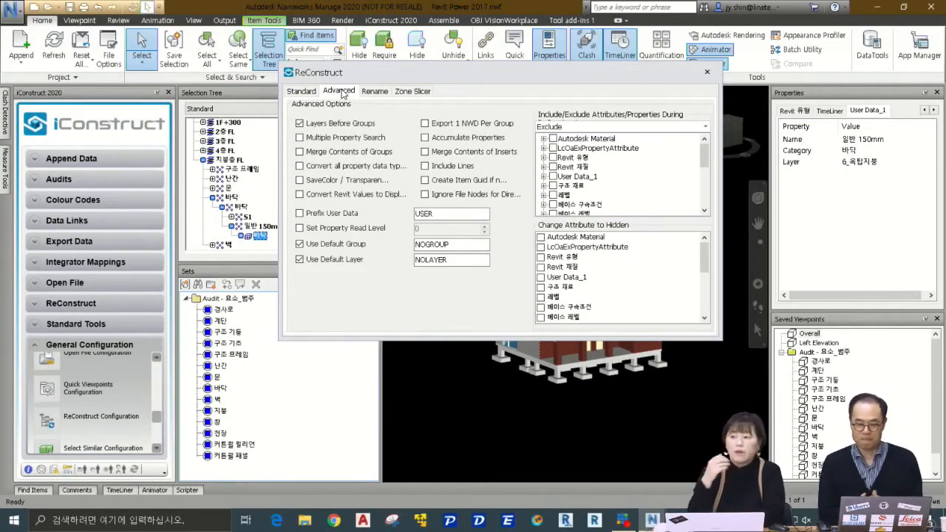
pyautogui.click(302, 92)
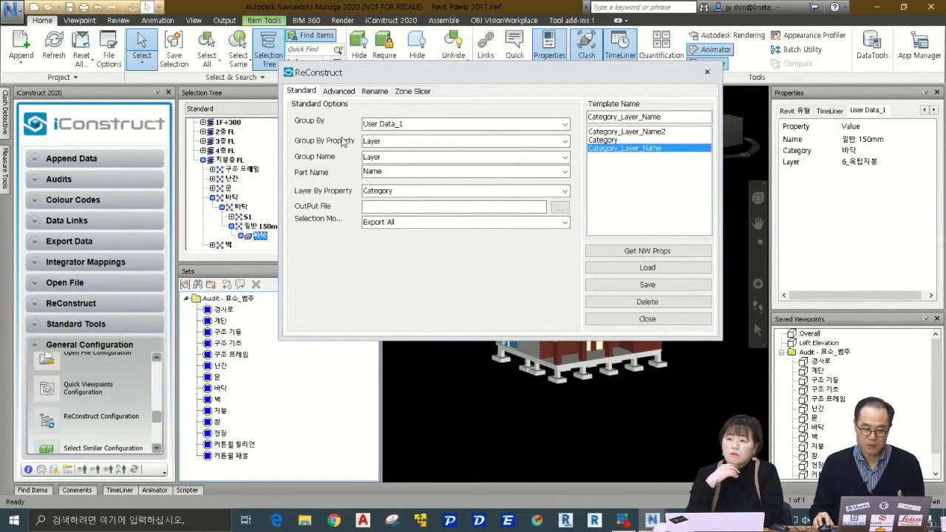
pyautogui.click(340, 94)
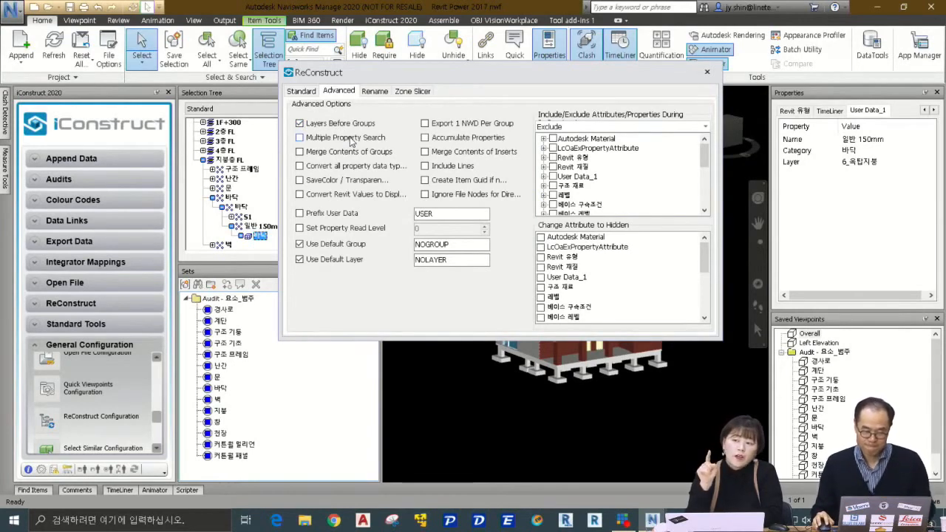
pyautogui.click(305, 93)
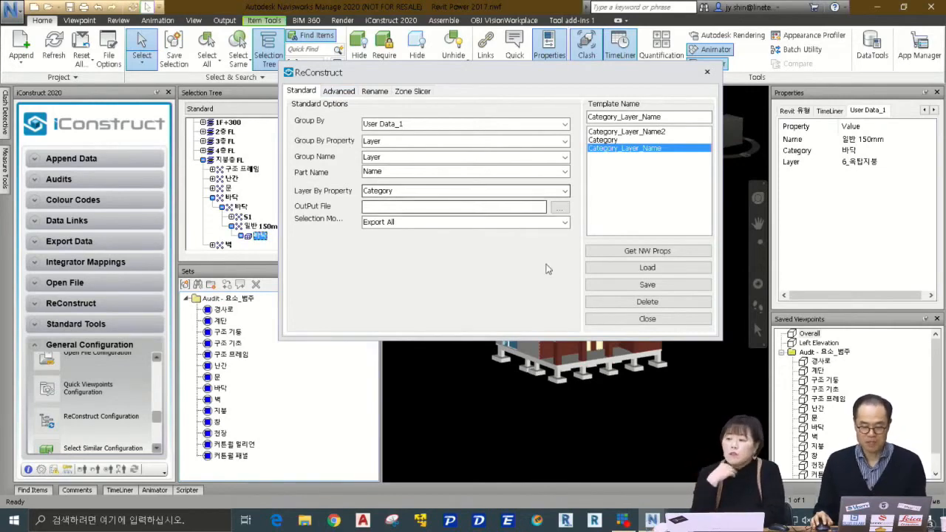
pyautogui.click(648, 319)
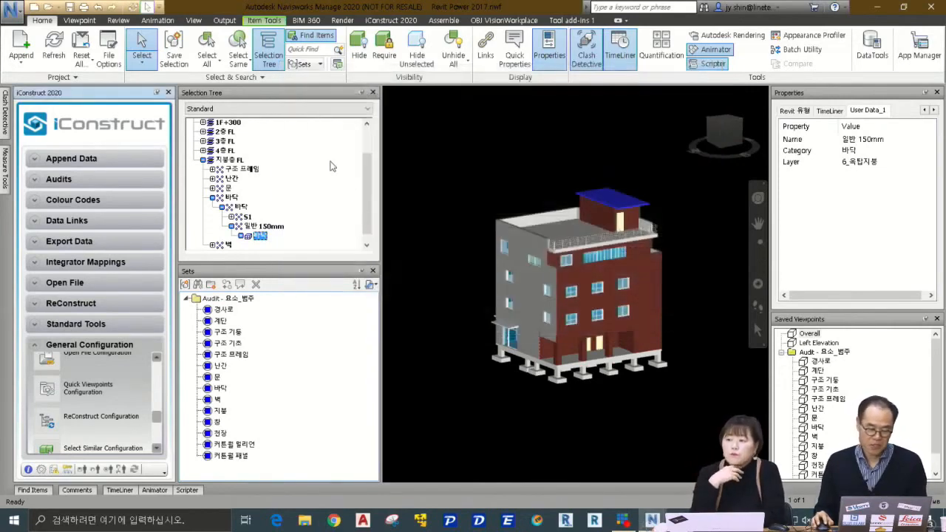
# Run the Category_Layer_Name ReConstruct on Revit Power 2017.nwc, overwriting REVIT POWER 2017_RECONSTRUCT.NWD, and clear the selection
pyautogui.scroll(2, 370, 209)
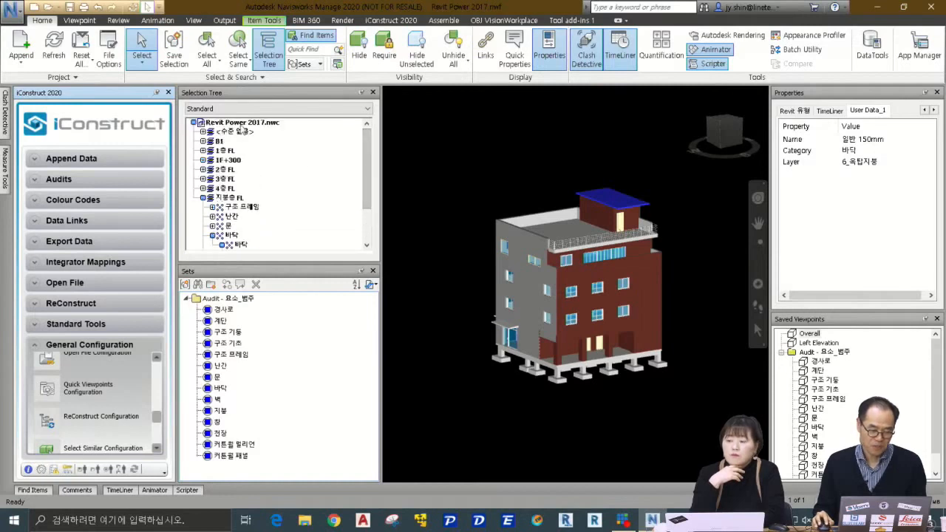
pyautogui.click(243, 123)
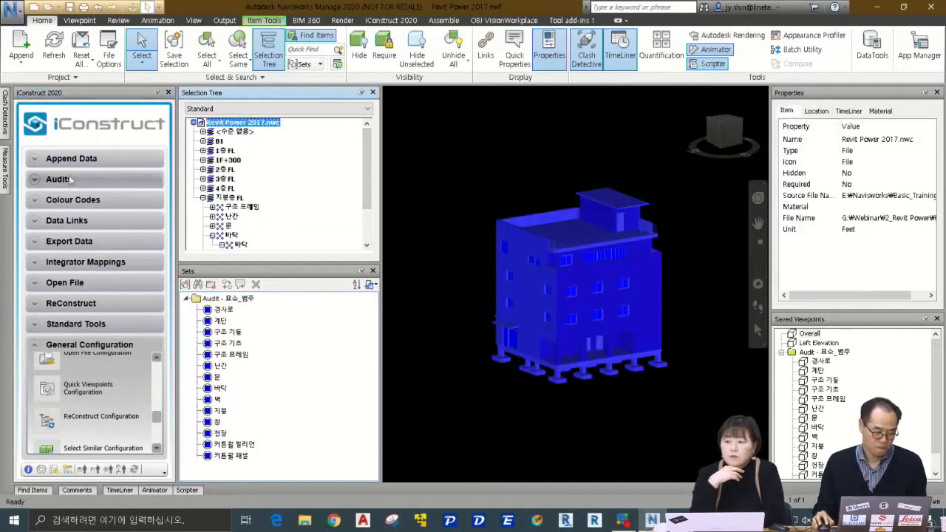
pyautogui.click(37, 305)
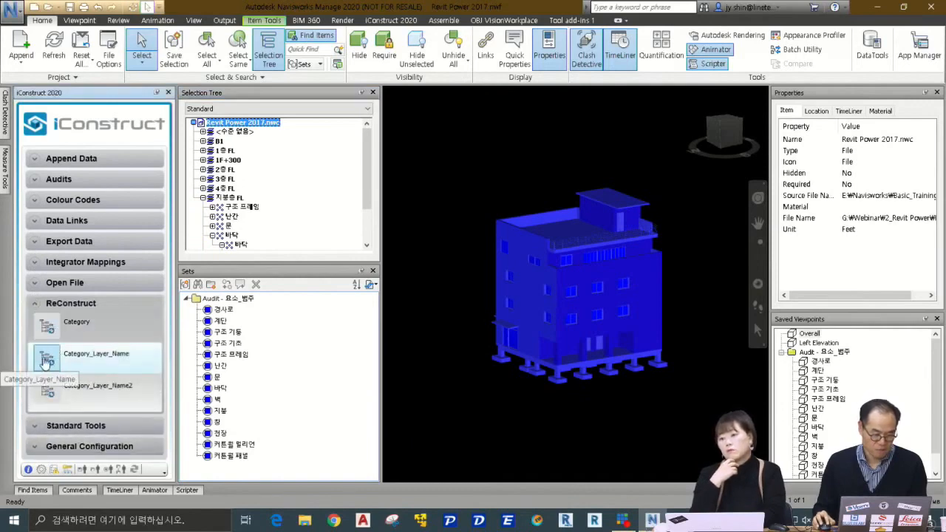
pyautogui.click(47, 359)
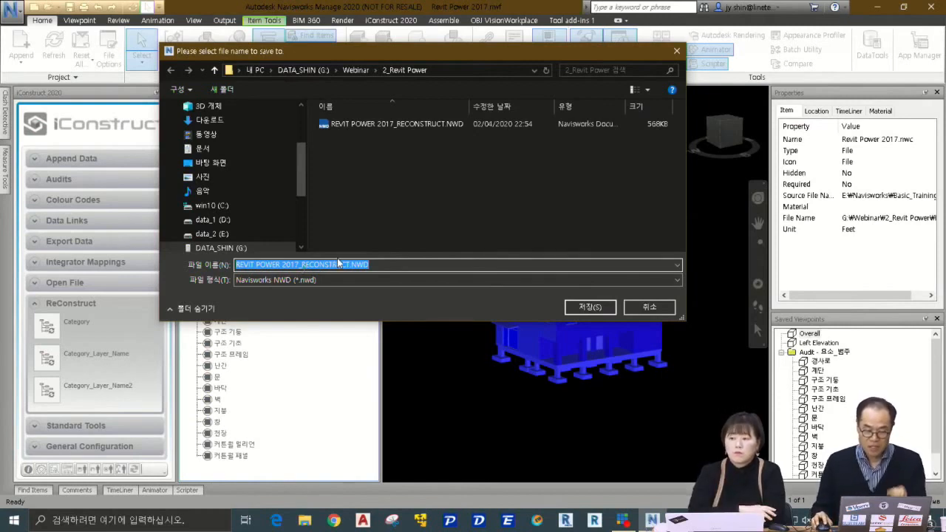
pyautogui.click(595, 307)
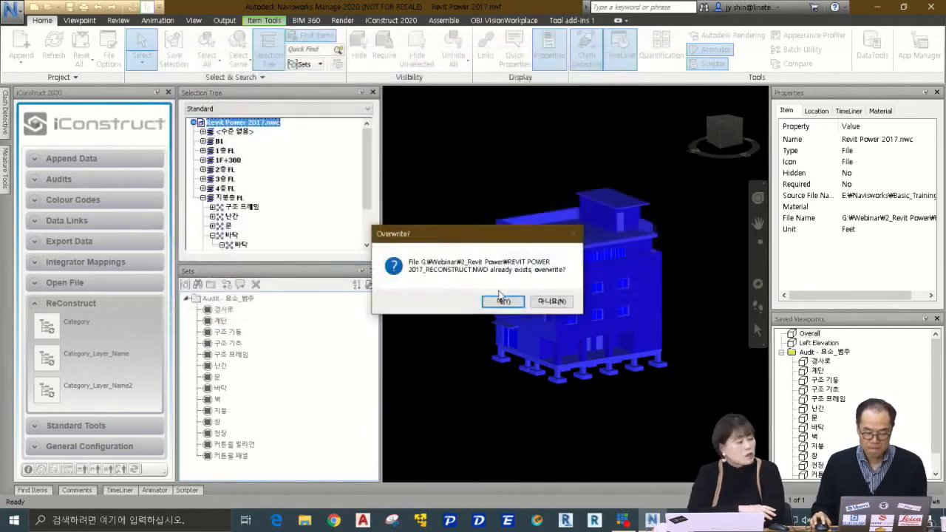
pyautogui.click(504, 300)
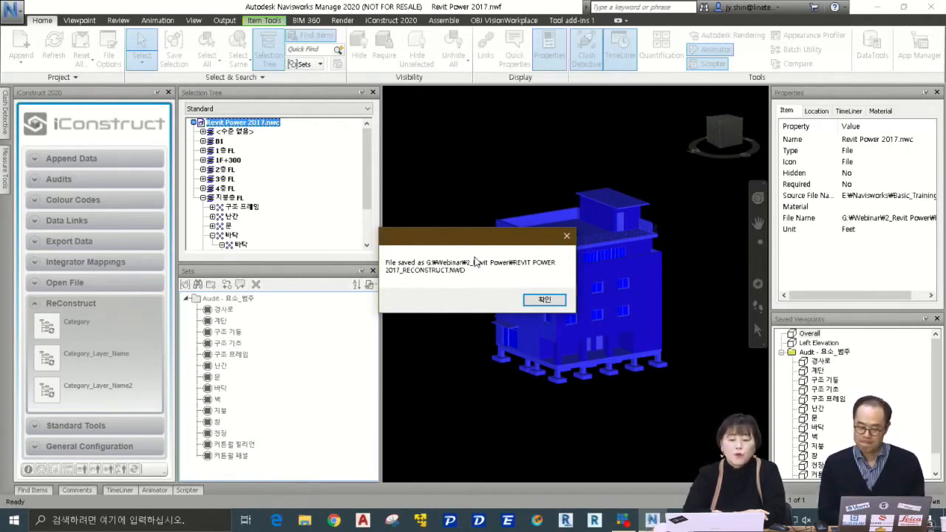
pyautogui.click(535, 300)
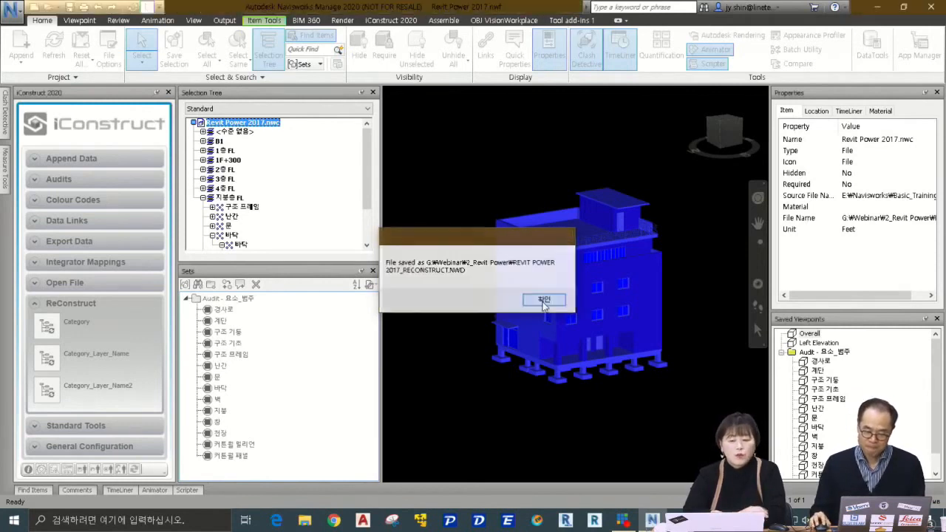
pyautogui.click(411, 173)
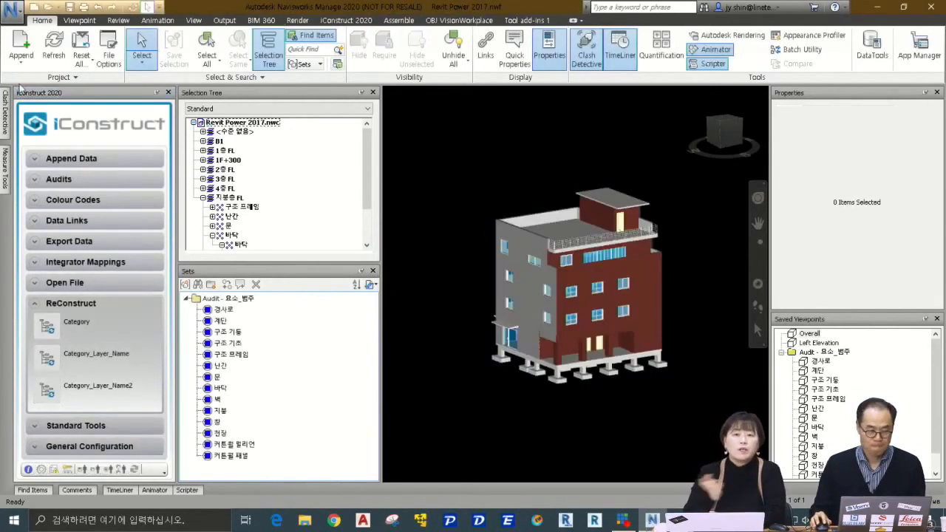
# Open REVIT POWER 2017_RECONSTRUCT.NWD without saving the changes to Revit Power 2017.nwf
pyautogui.click(48, 8)
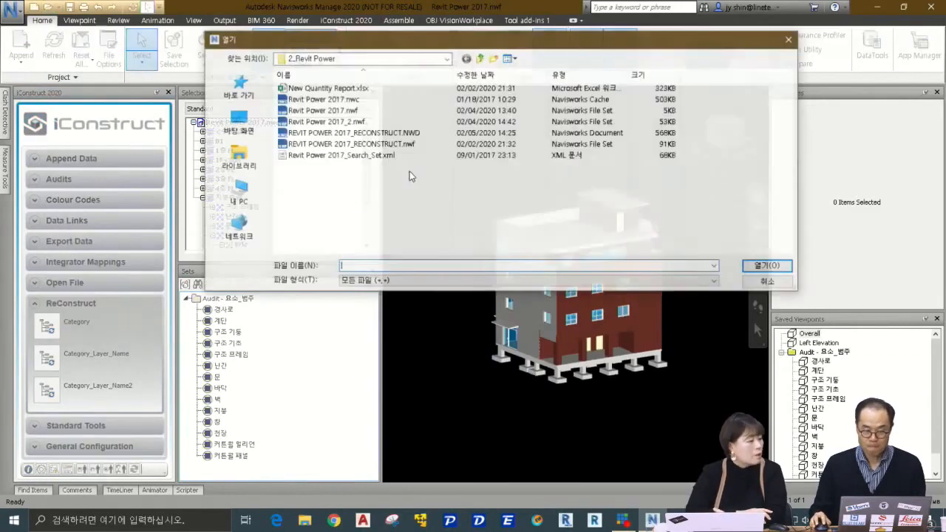
pyautogui.click(384, 133)
pyautogui.click(769, 268)
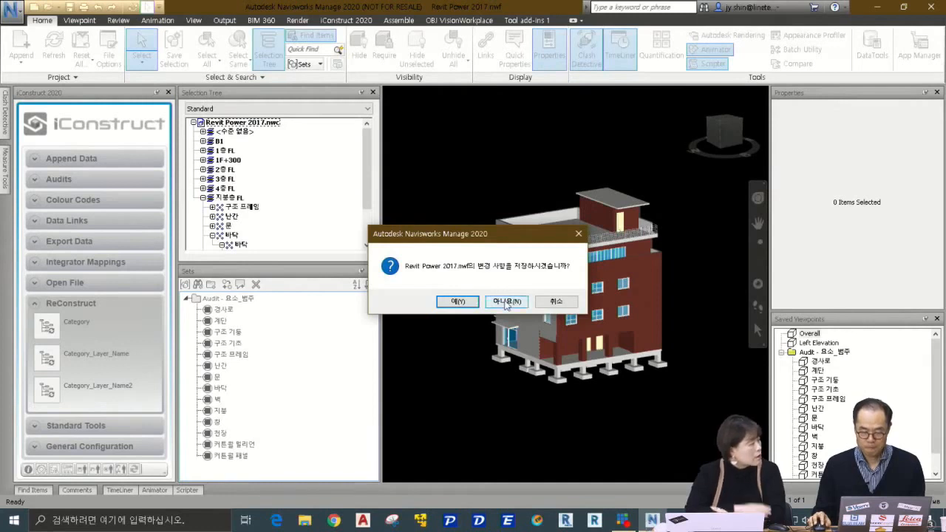
pyautogui.click(507, 301)
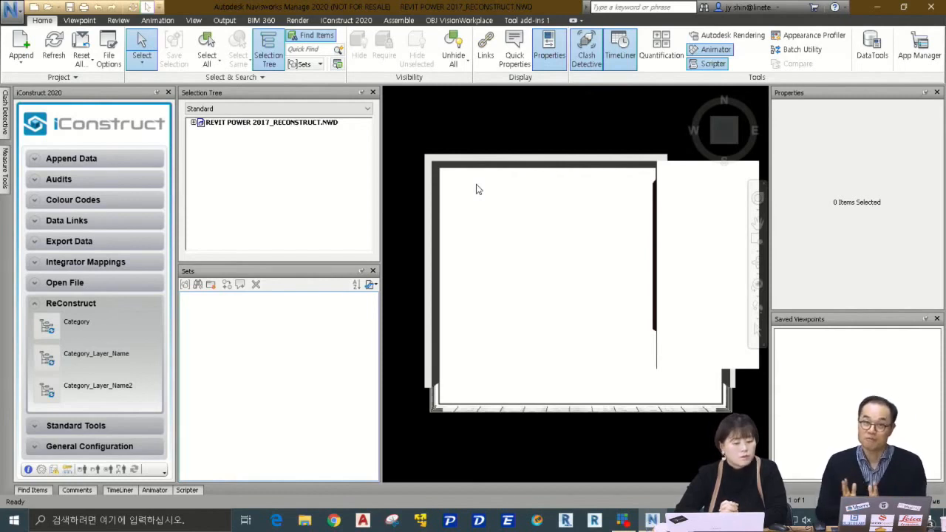
# Turn the building to a corner view from above, switch the camera to Orthographic, and fit the whole model in view
pyautogui.click(715, 146)
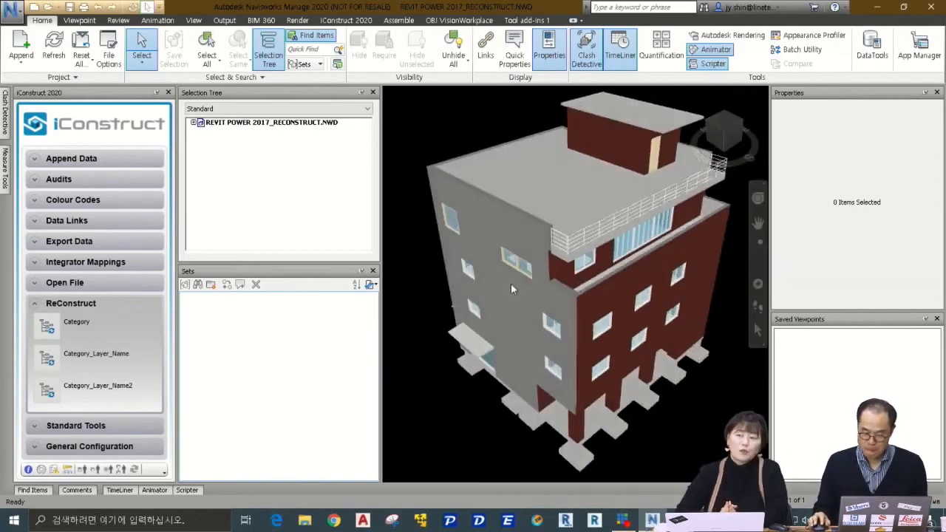
pyautogui.click(78, 21)
pyautogui.click(187, 60)
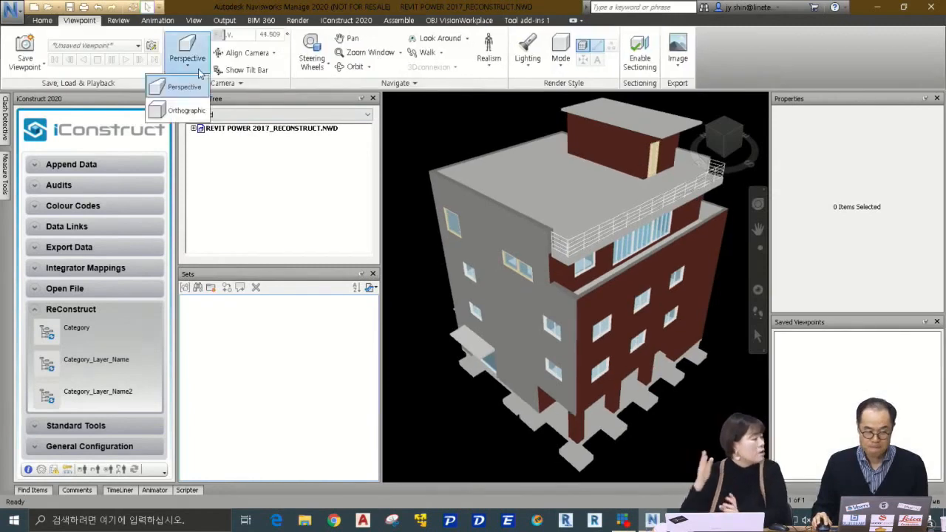
pyautogui.click(187, 111)
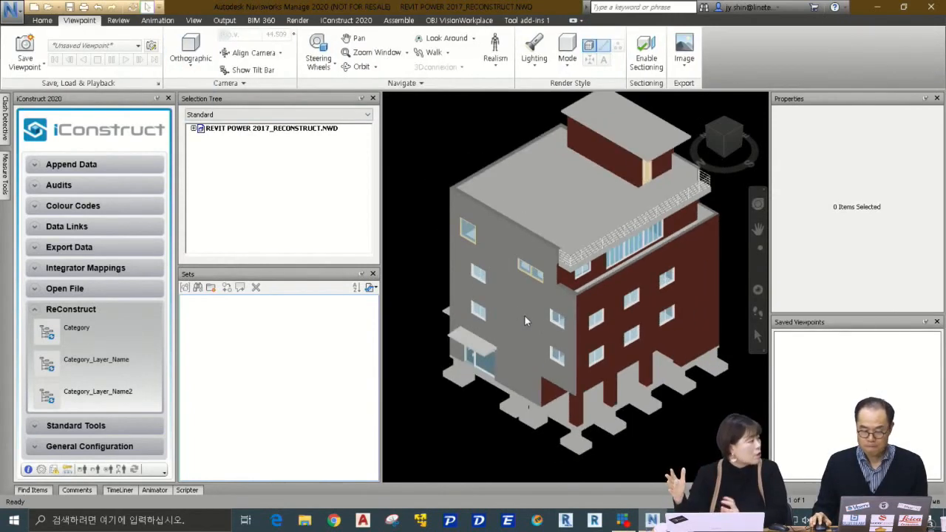
pyautogui.scroll(-3, 529, 325)
pyautogui.moveTo(572, 341); pyautogui.dragTo(562, 341, button='middle')
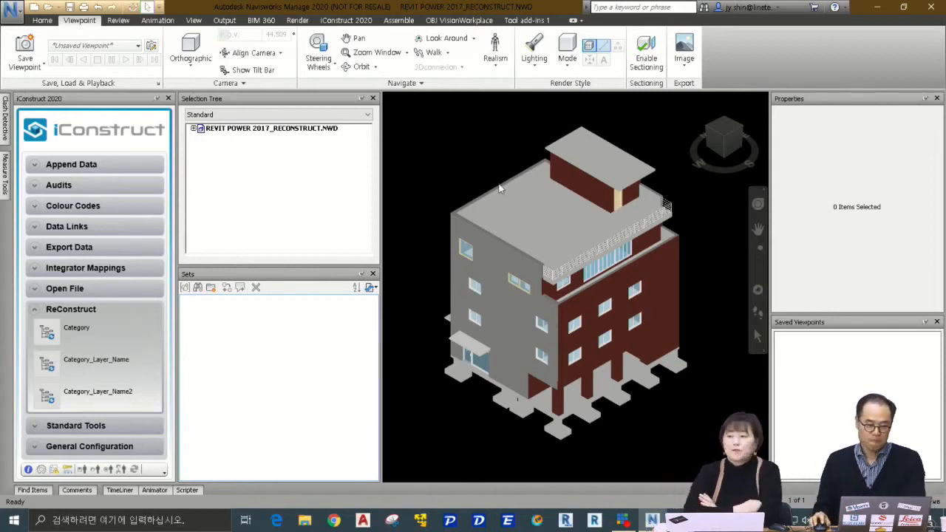
# Collapse the Sets window and examine the reconstructed selection tree's category, floor and part levels under 구조 기둥 and 계단
pyautogui.click(193, 129)
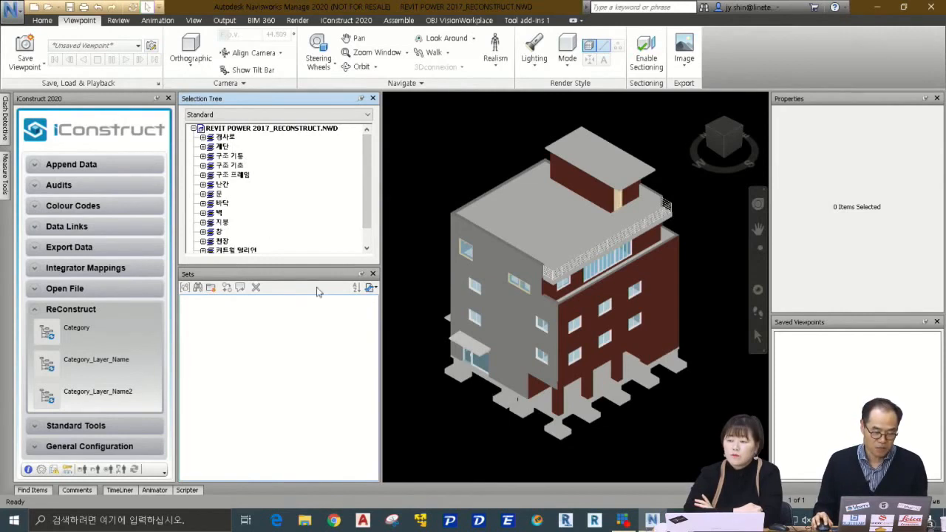
pyautogui.click(361, 274)
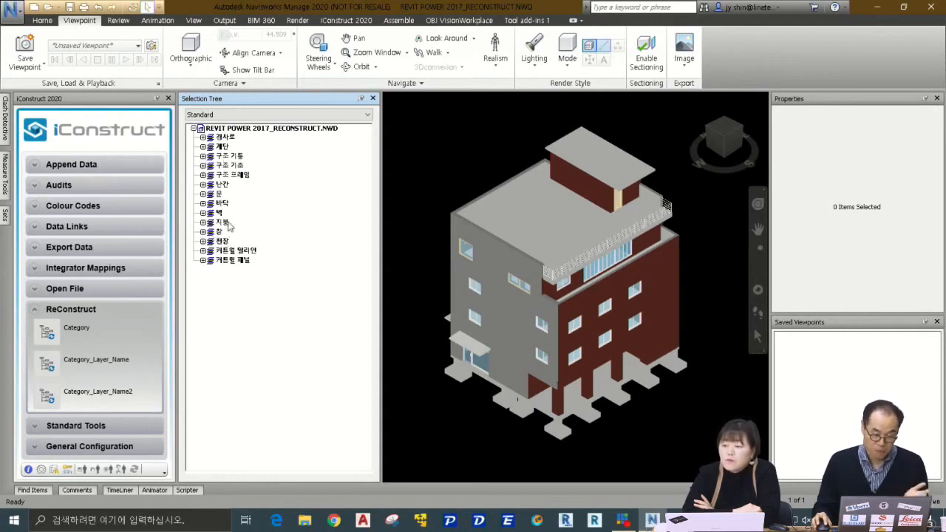
pyautogui.click(202, 156)
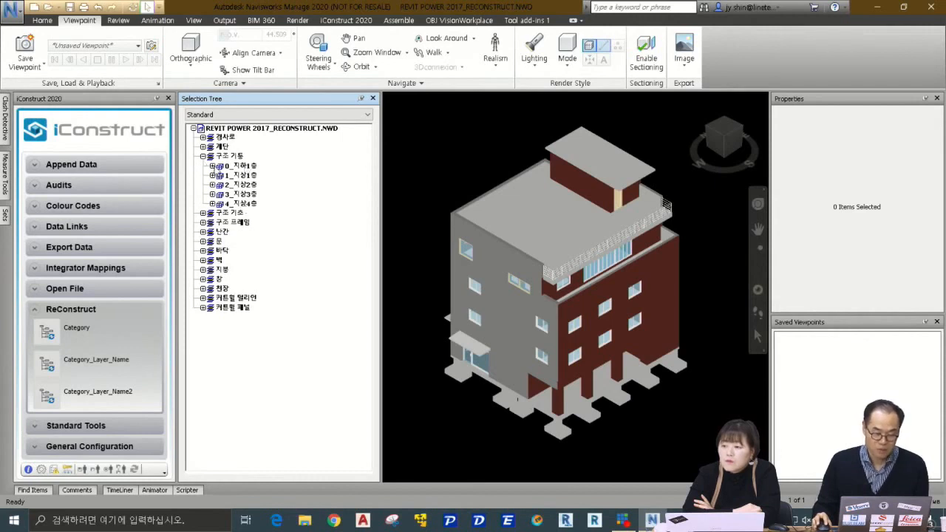
pyautogui.click(212, 166)
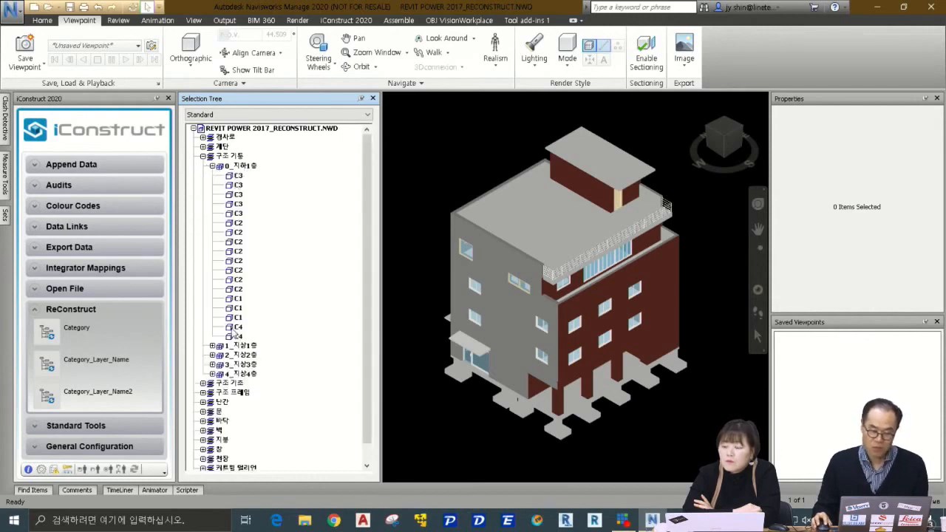
pyautogui.click(202, 156)
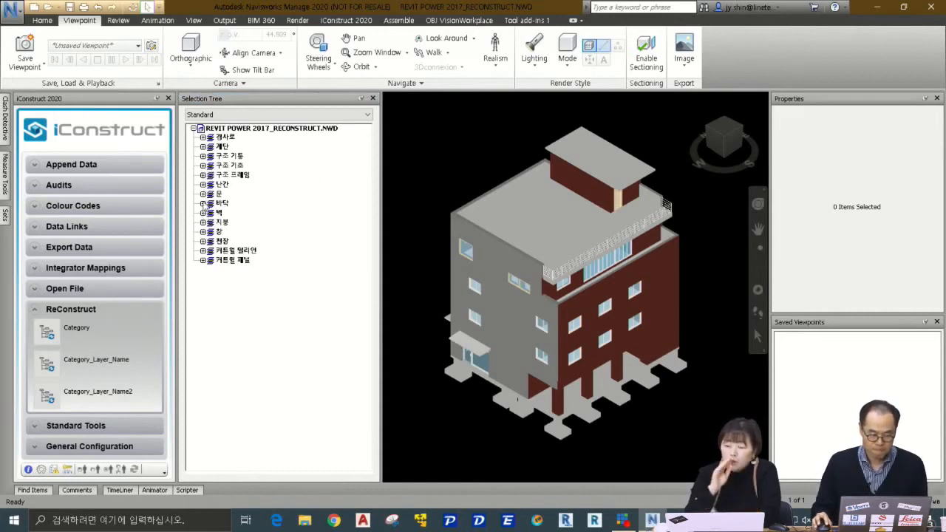
pyautogui.click(203, 148)
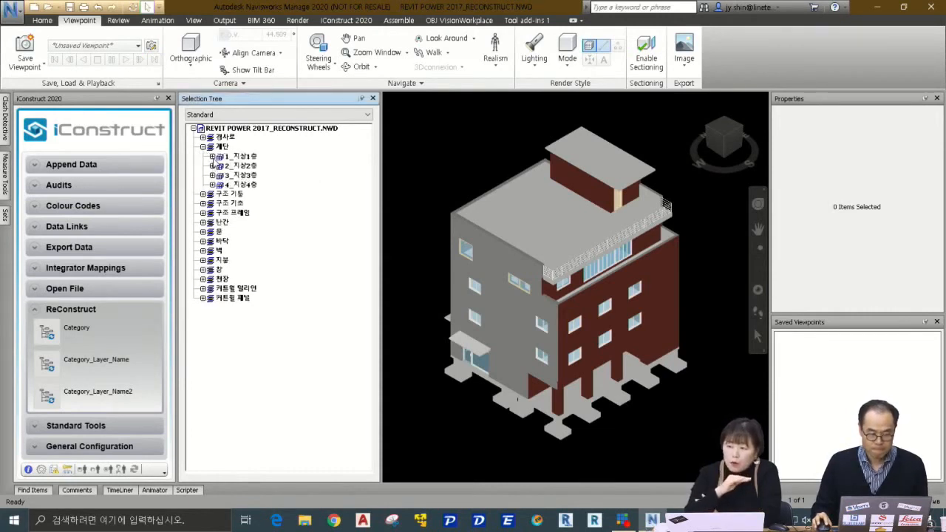
pyautogui.click(212, 157)
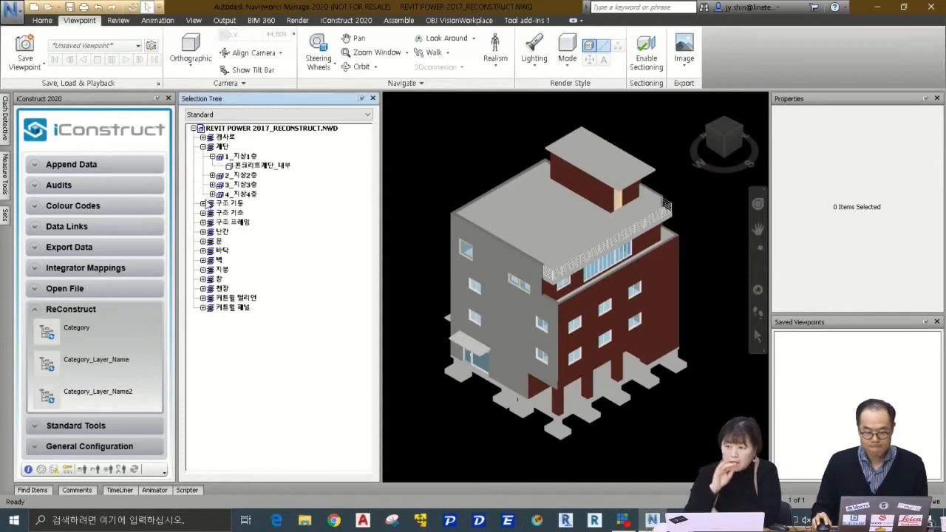
pyautogui.click(202, 203)
pyautogui.click(213, 213)
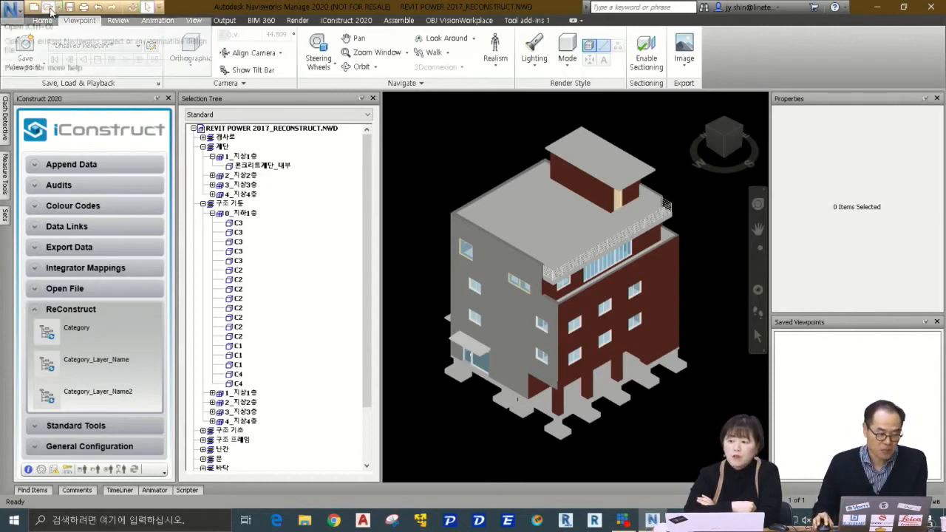
# Open the file REVIT POWER 2017_RECONSTRUCT.nwf
pyautogui.hotkey('ctrl', 'o')
pyautogui.click(350, 144)
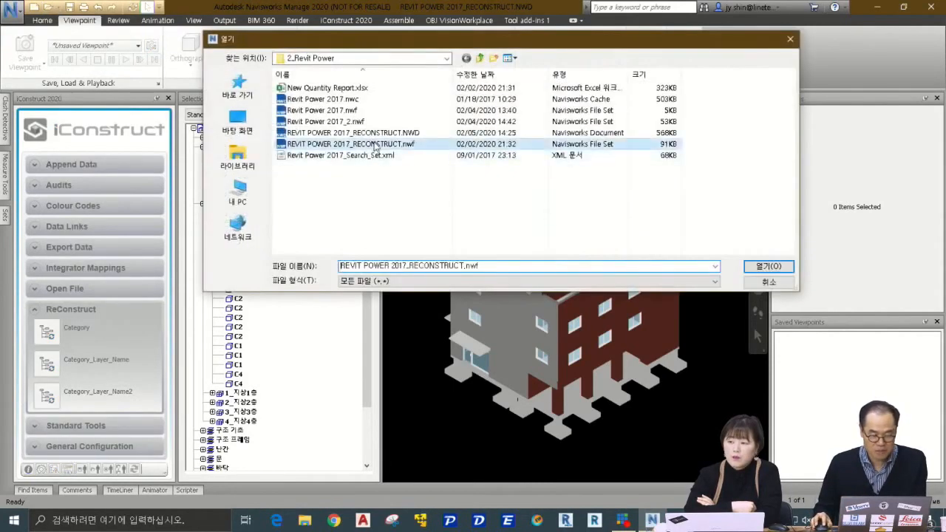
pyautogui.click(768, 267)
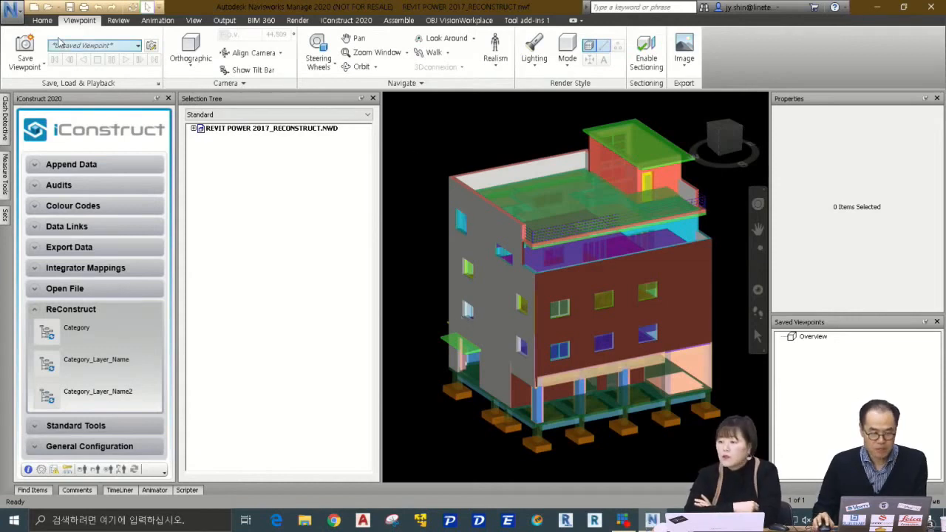
# Open the Quantification Workbook for the reconstructed model and close the Sheet Browser
pyautogui.click(42, 21)
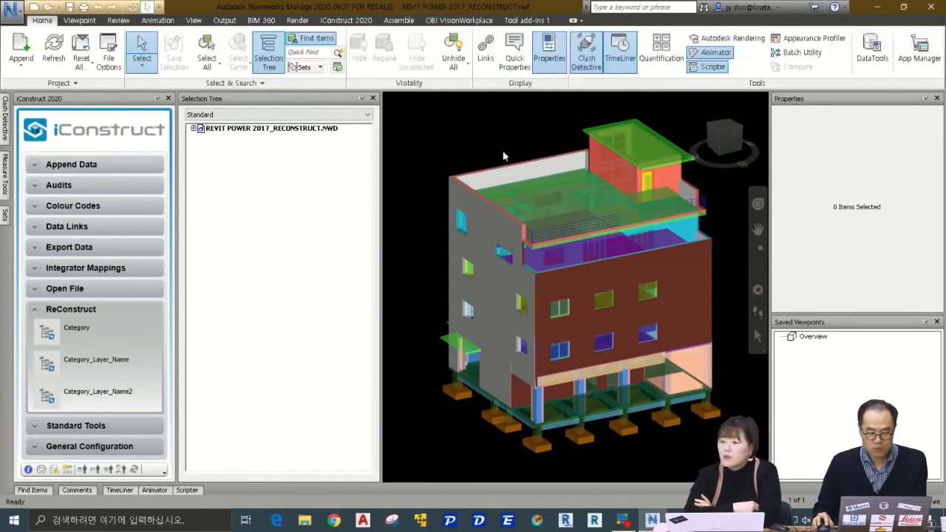
pyautogui.click(661, 58)
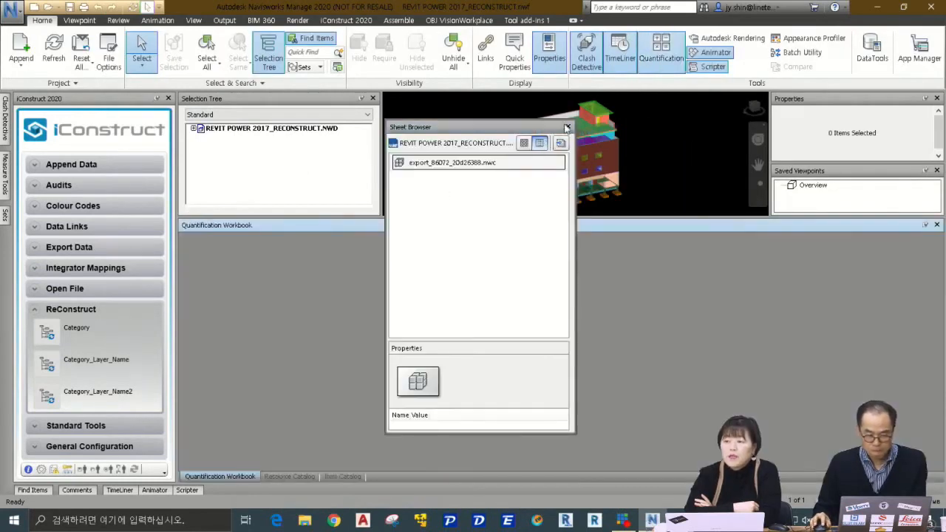
pyautogui.click(567, 128)
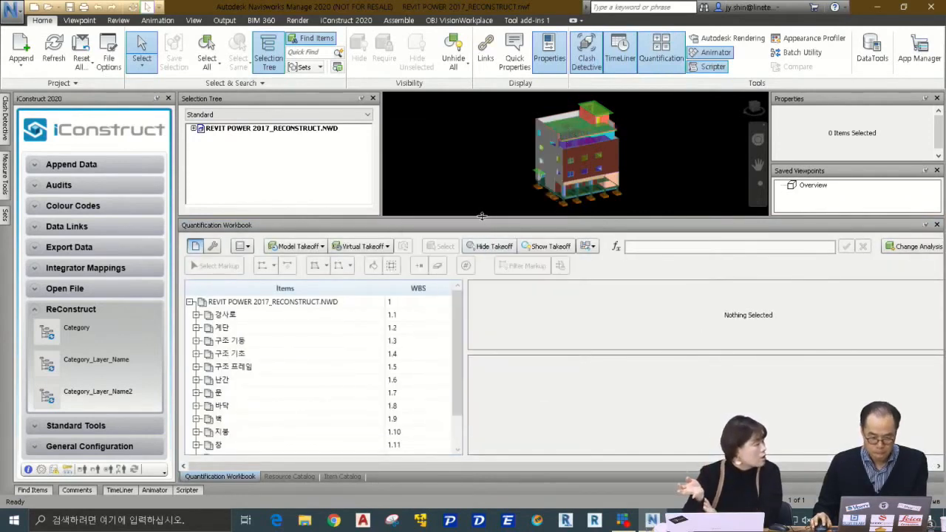
# Enlarge the Quantification Workbook, examine the takeoff quantities of the 0_지하1층 item under 구조 기둥, and collapse the workbook
pyautogui.moveTo(482, 216); pyautogui.dragTo(482, 178)
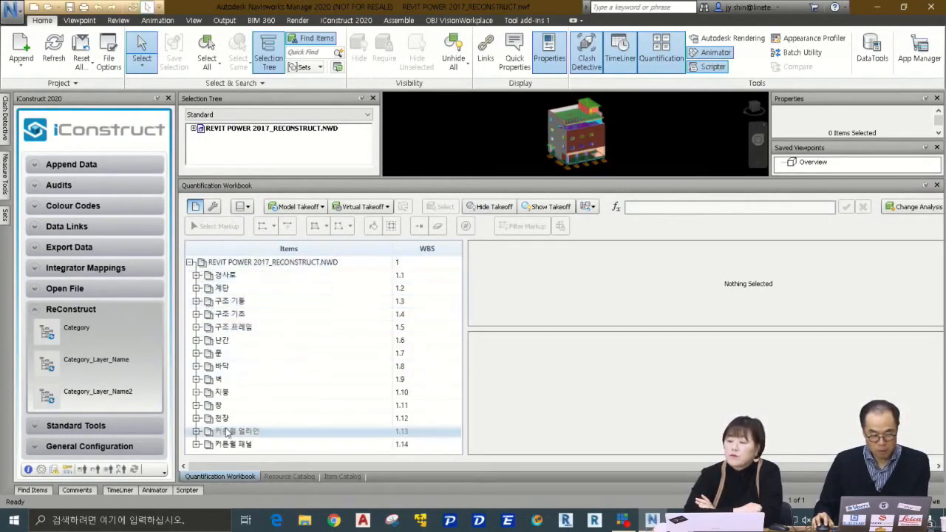
pyautogui.click(196, 301)
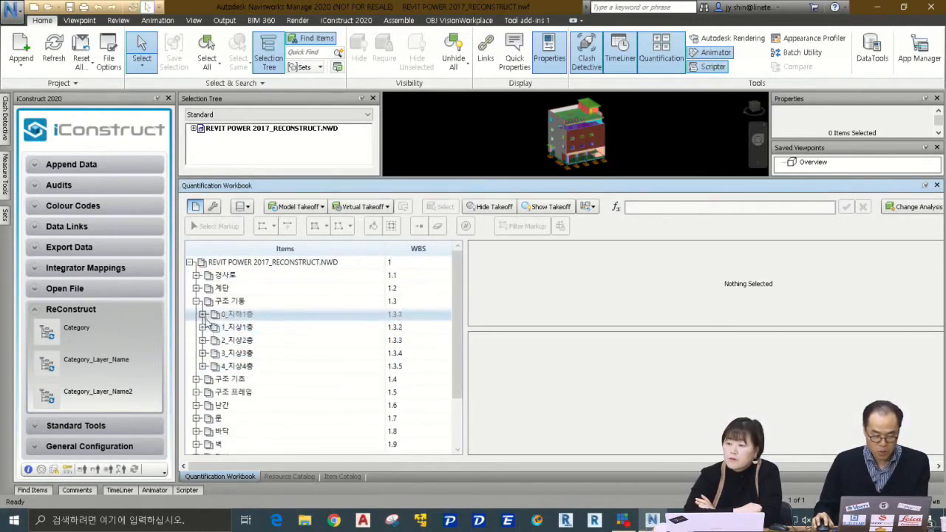
pyautogui.click(203, 314)
pyautogui.click(246, 327)
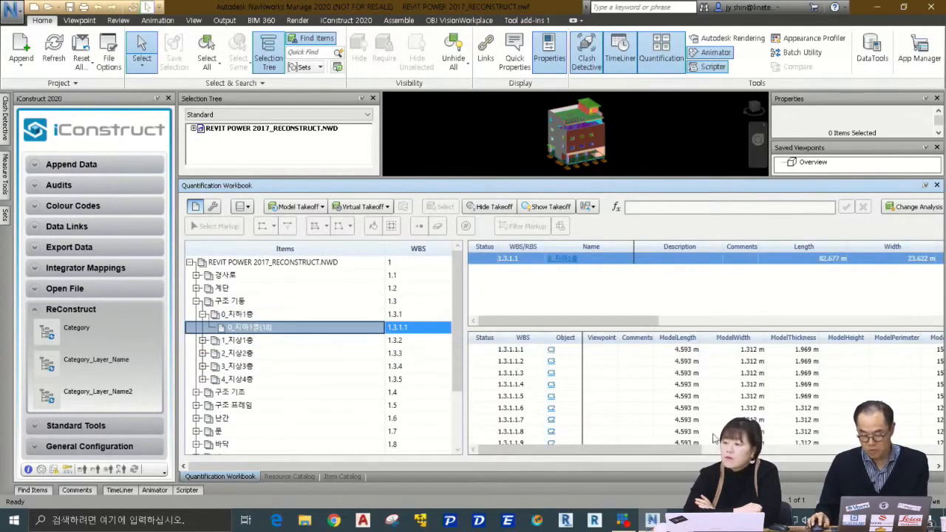
pyautogui.moveTo(650, 450); pyautogui.dragTo(523, 441)
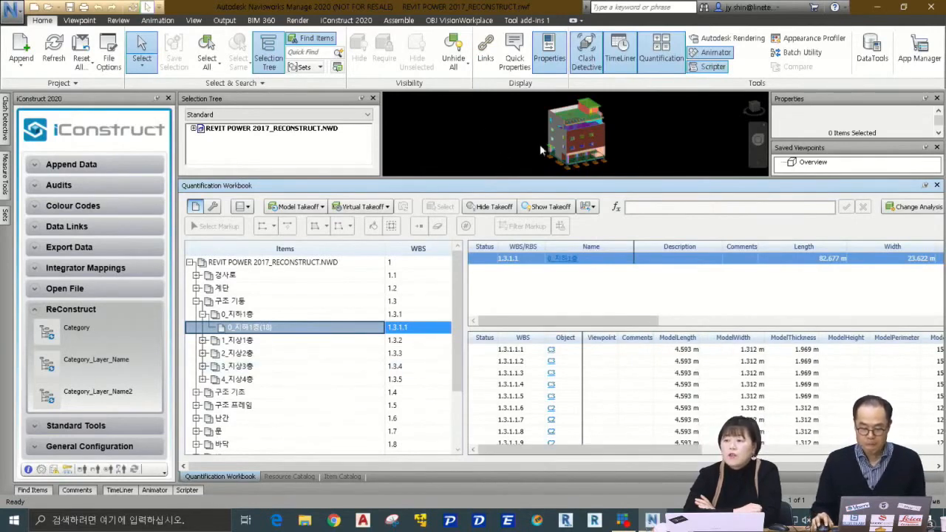
pyautogui.click(925, 184)
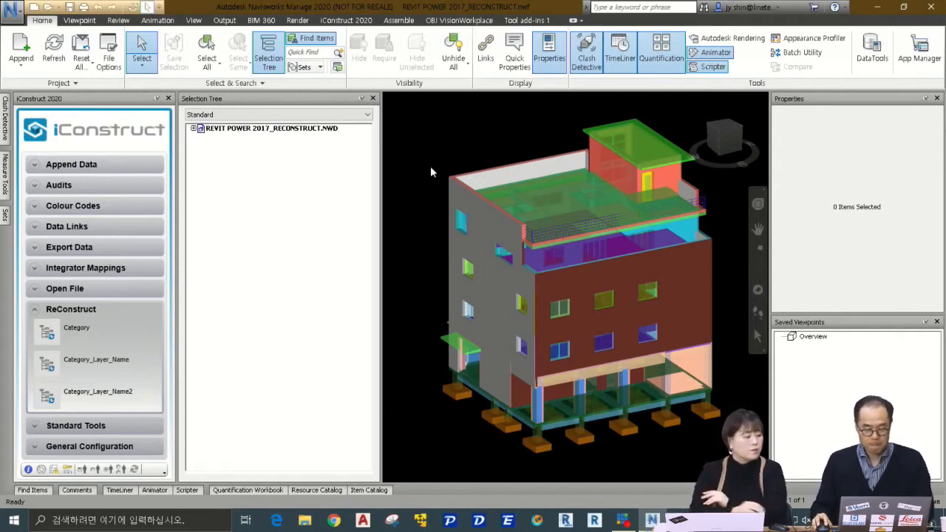
# Glance at the Item Catalog and switch to the PowerPoint slide show to present the Case 1 slide on restructuring the selection tree
pyautogui.click(372, 491)
pyautogui.hotkey('alt', 'Tab')
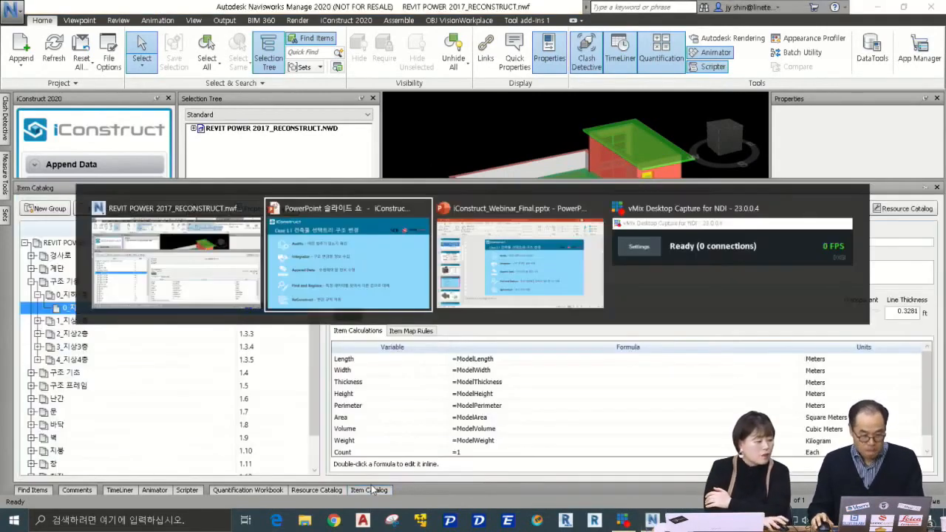
pyautogui.hotkey('alt', 'Tab')
pyautogui.hotkey('alt', 'Tab')
pyautogui.hotkey('alt', 'Tab')
pyautogui.hotkey('alt', 'Tab')
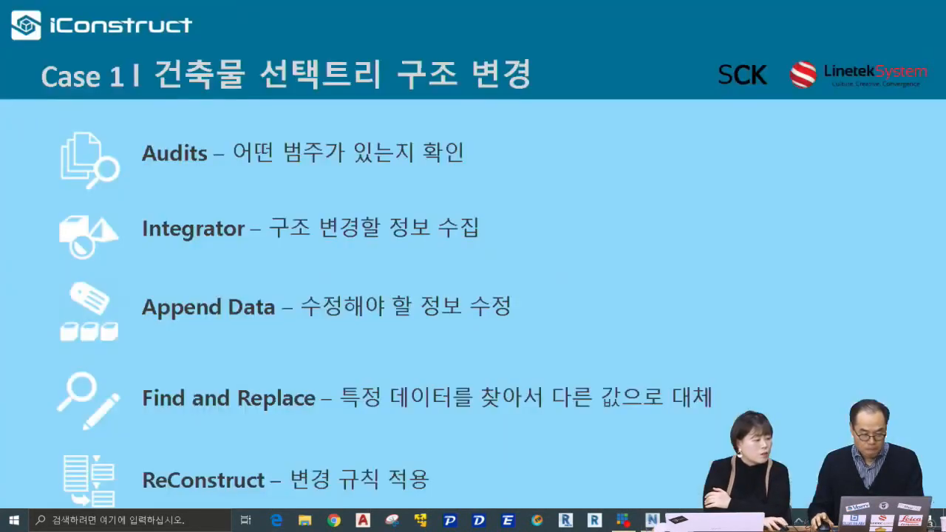
pyautogui.press('Right')
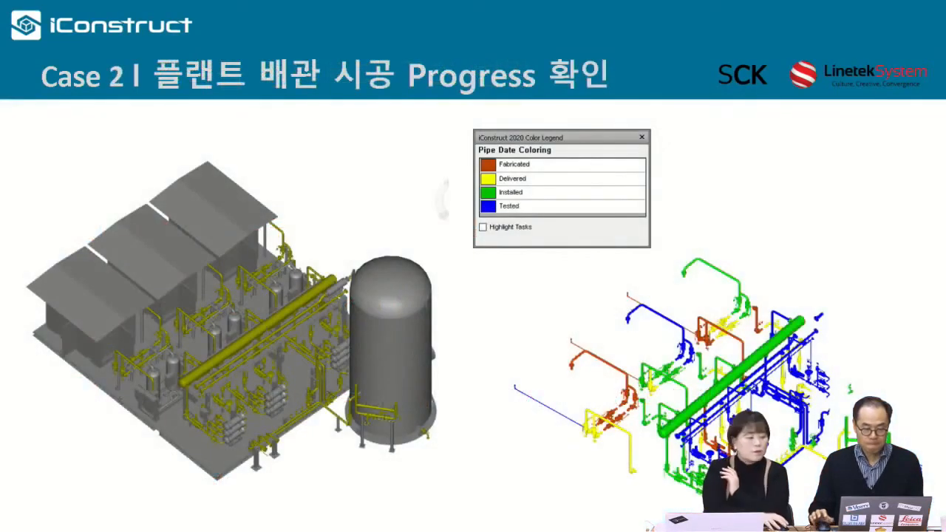
pyautogui.press('Left')
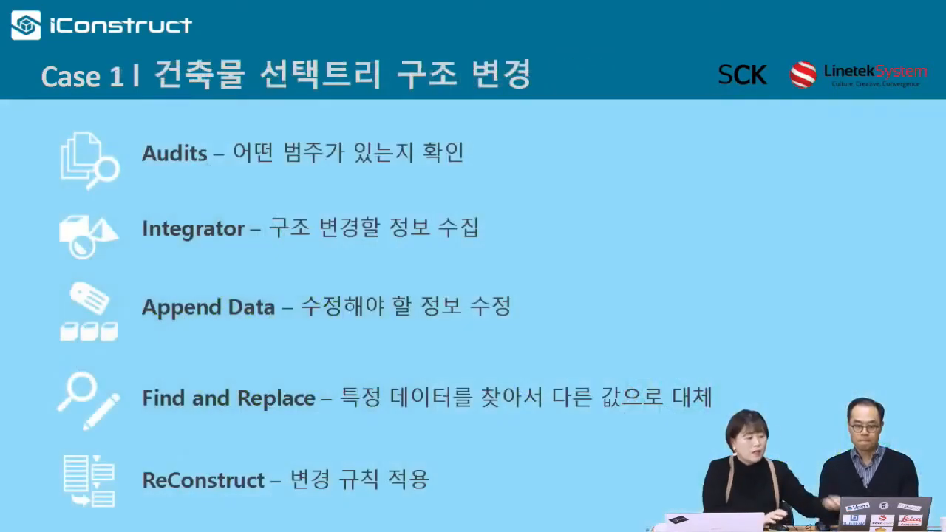
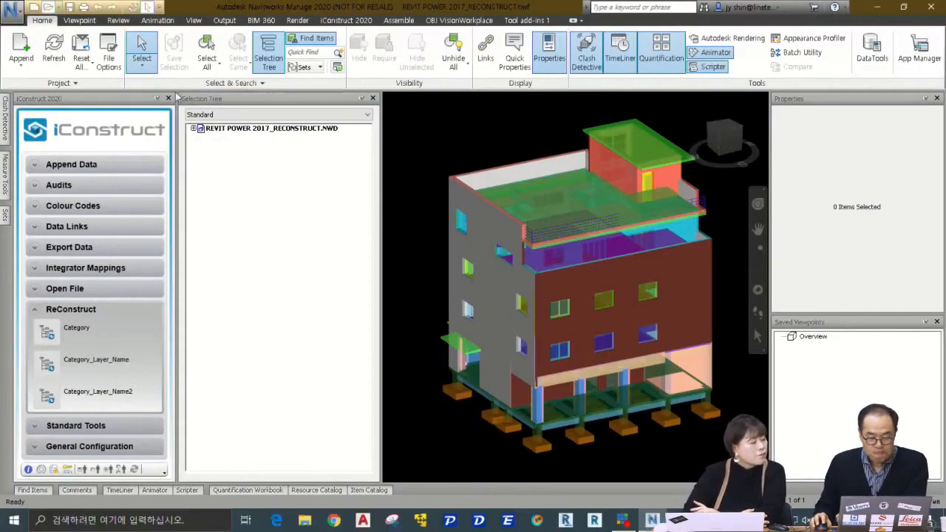
pyautogui.click(480, 59)
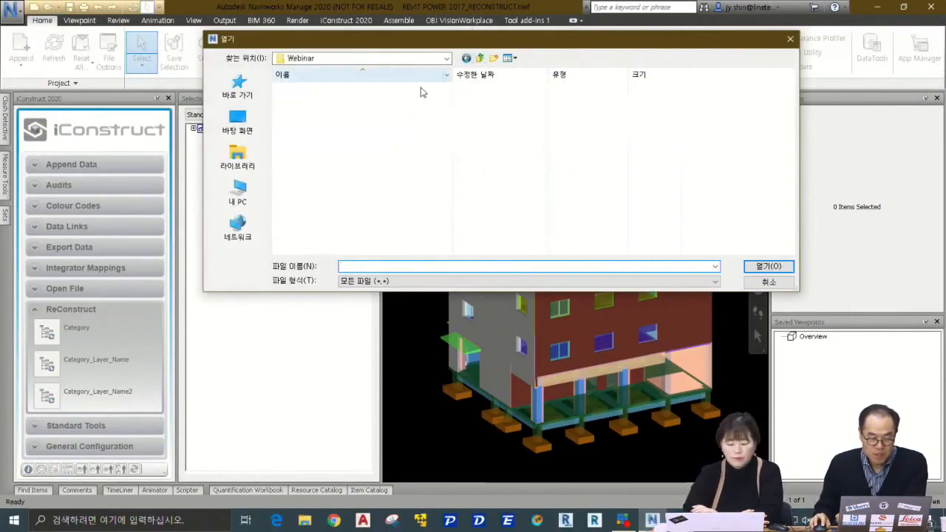
pyautogui.doubleClick(337, 110)
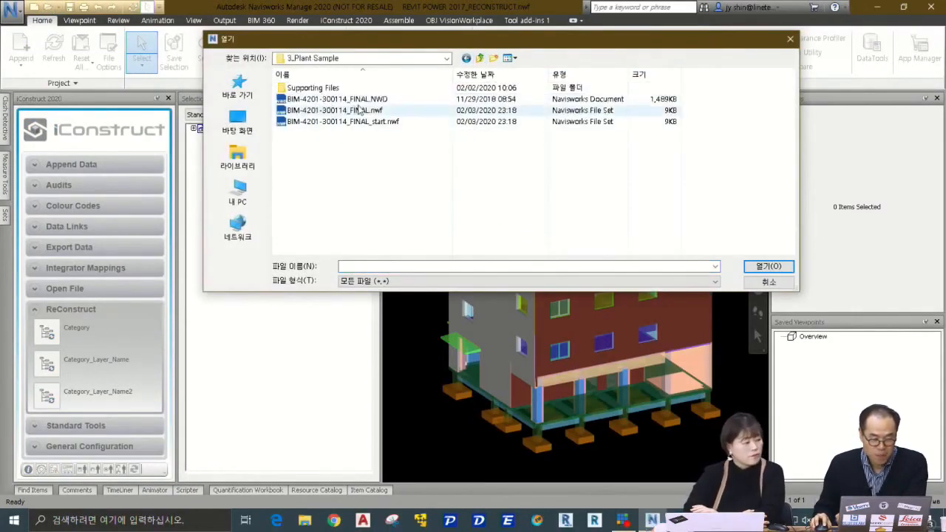
pyautogui.click(336, 110)
pyautogui.click(769, 266)
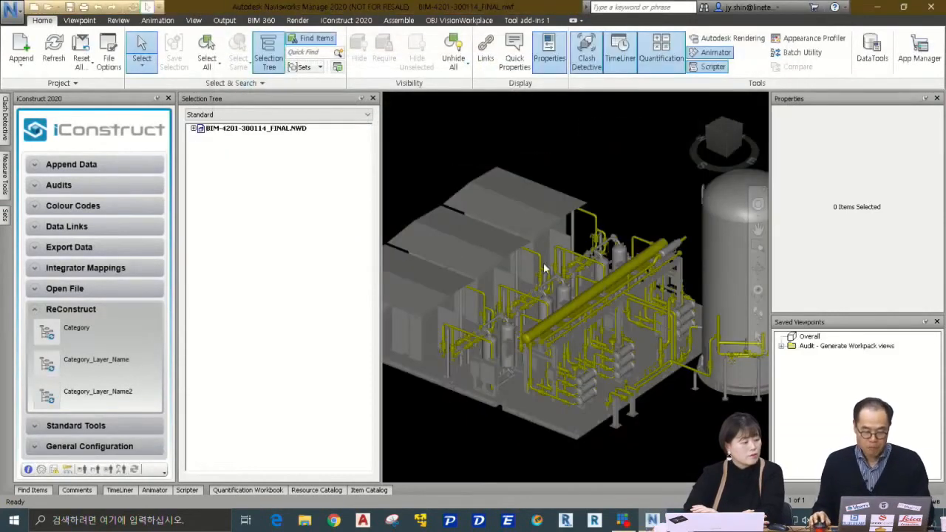
pyautogui.scroll(-3, 587, 183)
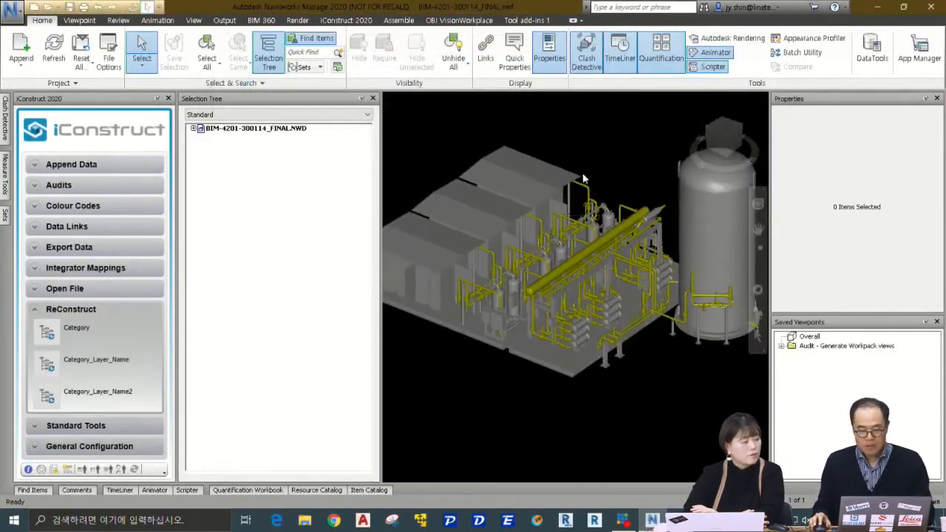
# Examine the plant model's layers in the selection tree, including the parts of line 20-DD-150A-C154-4201 under /NGG-PIPE-4201_DD
pyautogui.click(193, 129)
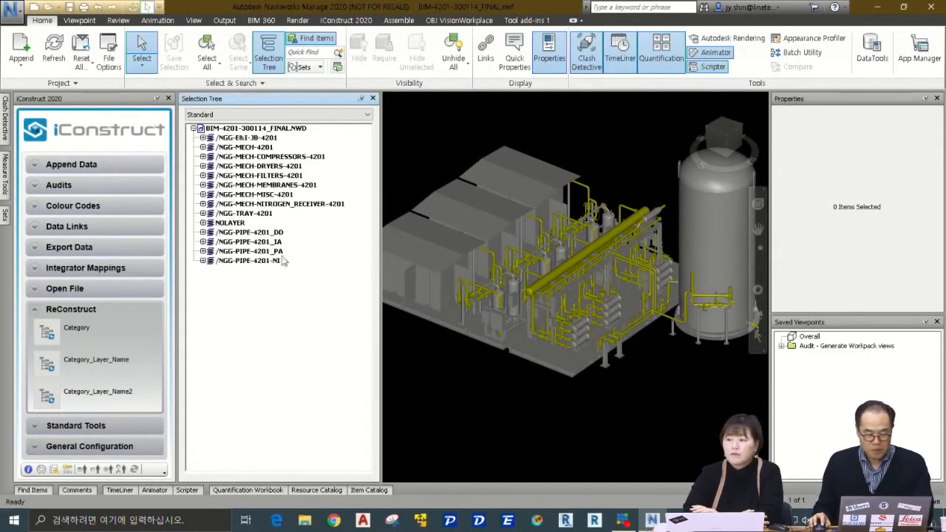
pyautogui.click(202, 232)
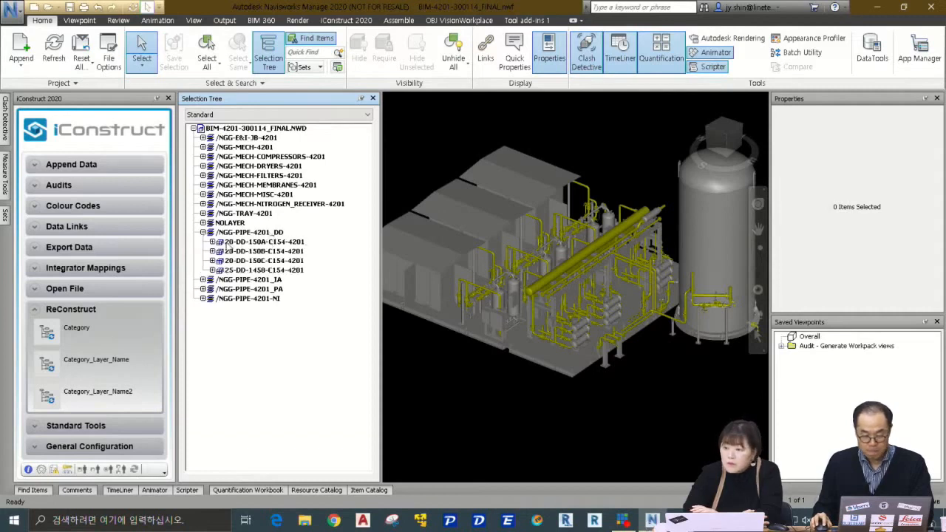
pyautogui.click(212, 242)
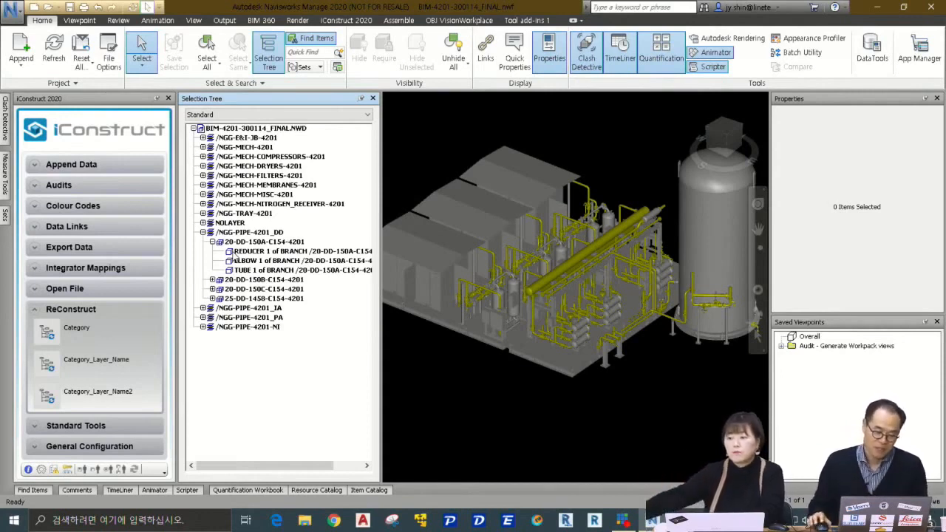
pyautogui.click(202, 232)
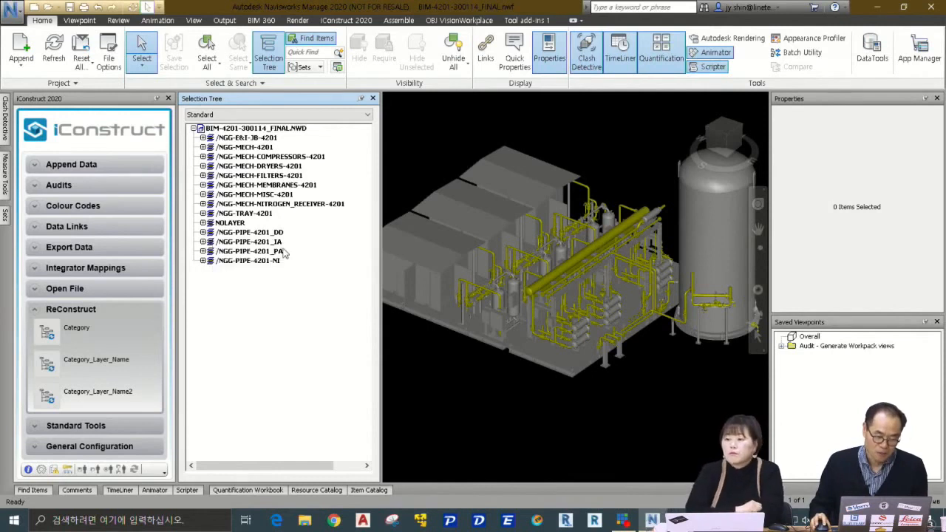
# Highlight the four /NGG-PIPE-4201 layers DD, IA, PA and NI in the model, and expand iConstruct's Standard Tools and General Configuration groups
pyautogui.click(263, 233)
pyautogui.keyDown('shift'); pyautogui.click(256, 251); pyautogui.keyUp('shift')
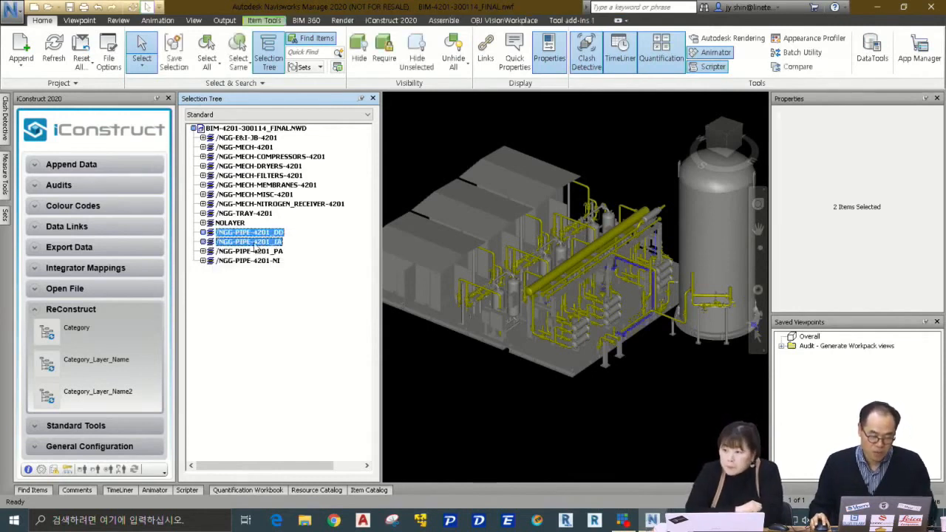
pyautogui.keyDown('shift'); pyautogui.click(257, 261); pyautogui.keyUp('shift')
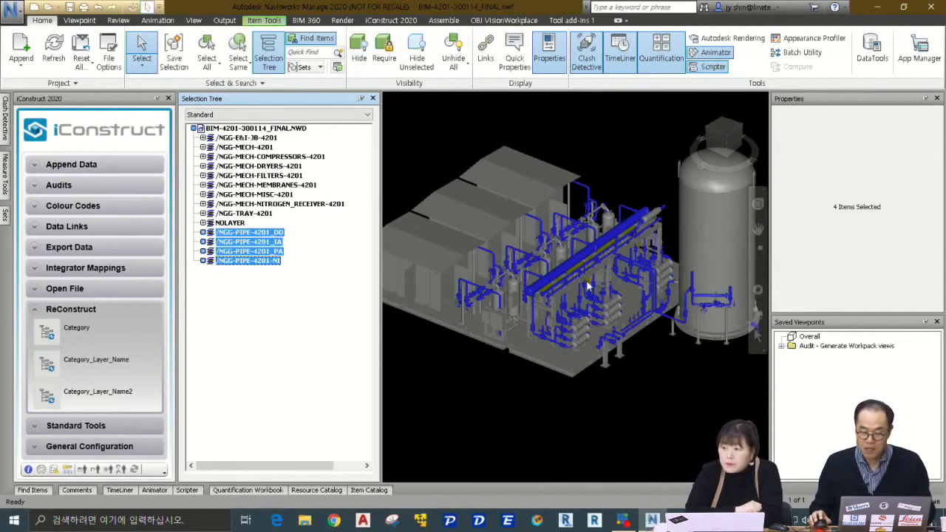
pyautogui.scroll(6, 591, 285)
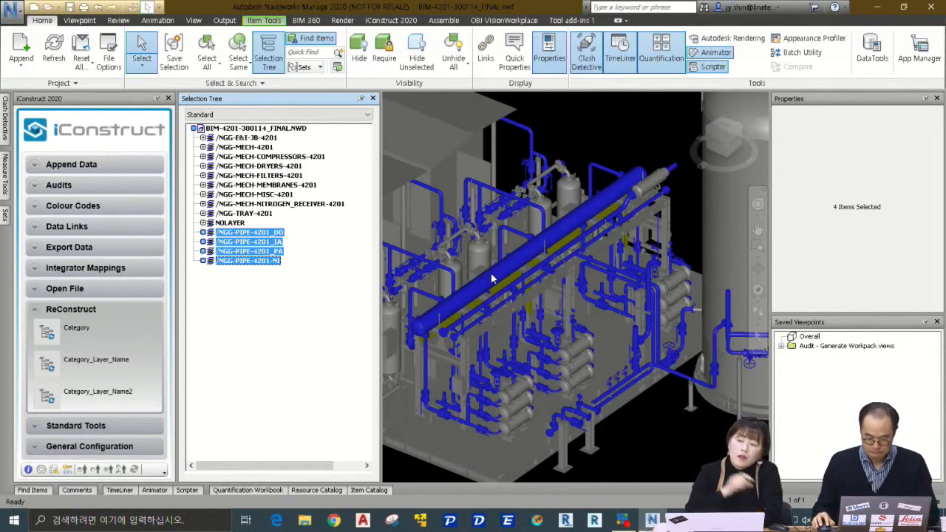
pyautogui.click(84, 427)
pyautogui.click(91, 447)
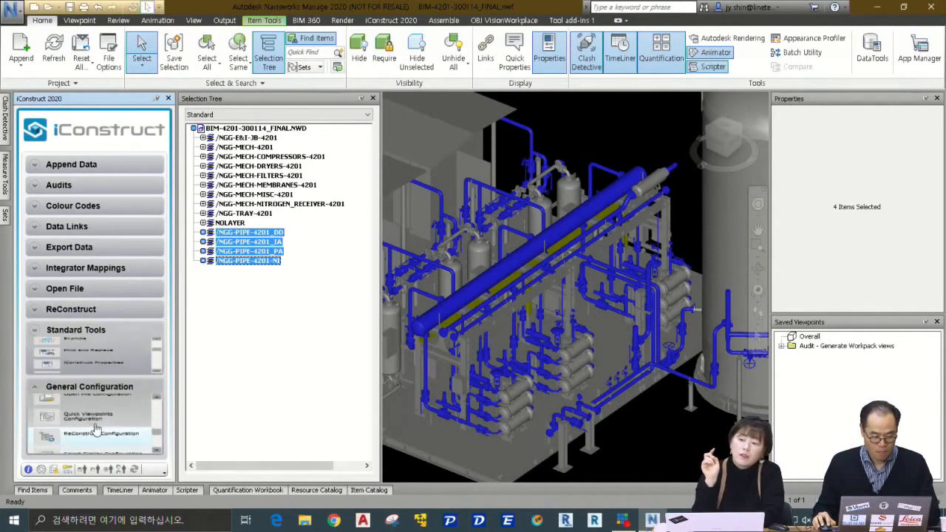
# Inspect the Standard Data properties of pipes 400-PA-1408-C150-4201, 100-PA-1442-C158-4201 and 80-IA-1437-C150-4201, widening the Value column
pyautogui.click(530, 248)
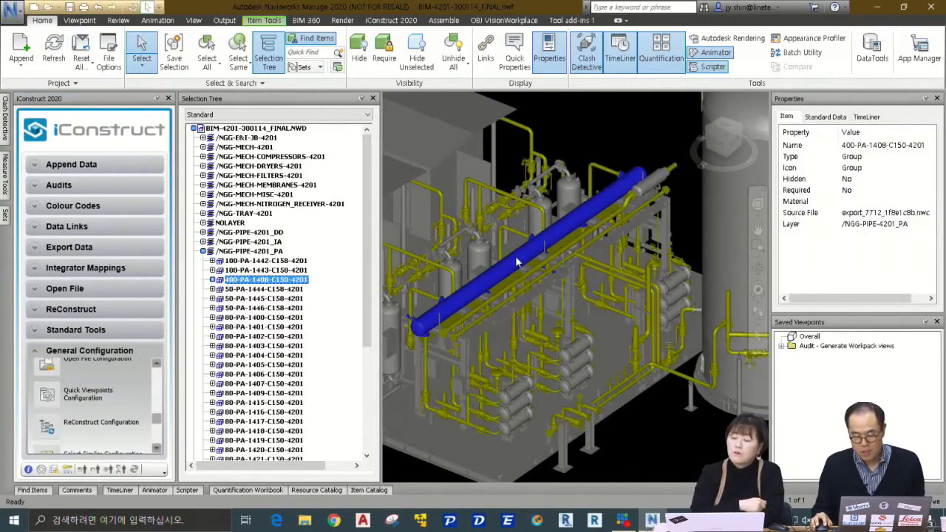
pyautogui.click(831, 117)
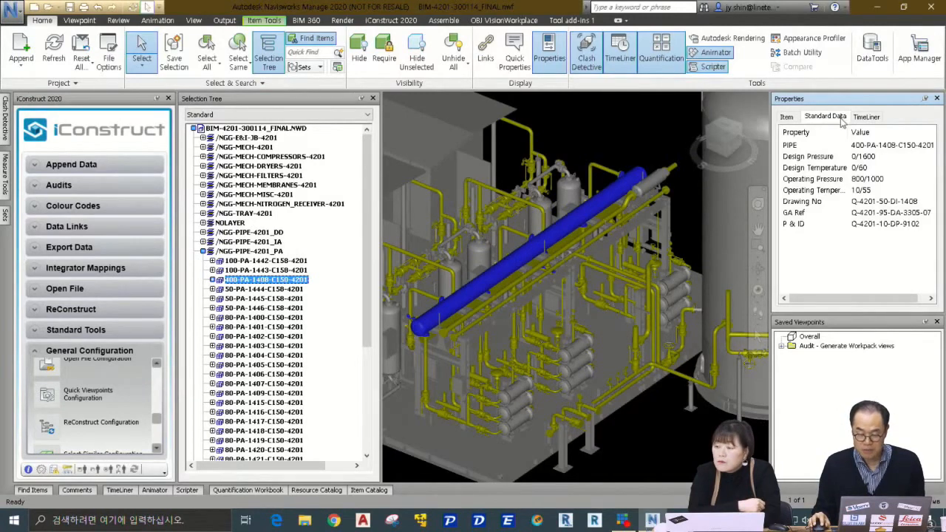
pyautogui.click(790, 146)
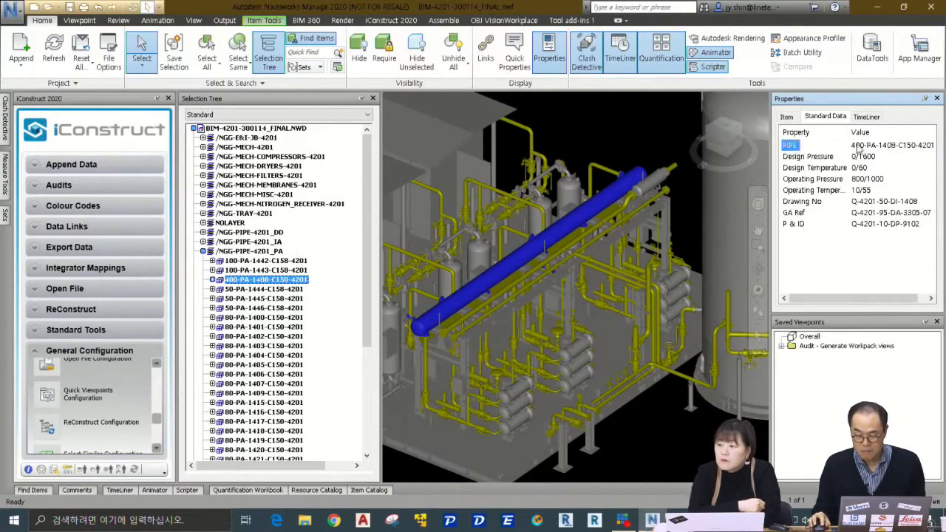
pyautogui.moveTo(848, 131); pyautogui.dragTo(837, 132)
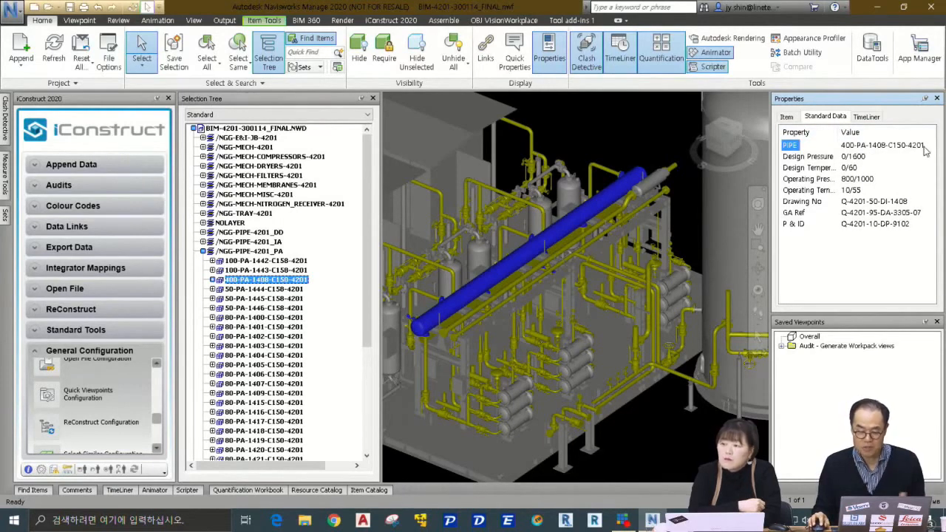
pyautogui.click(552, 257)
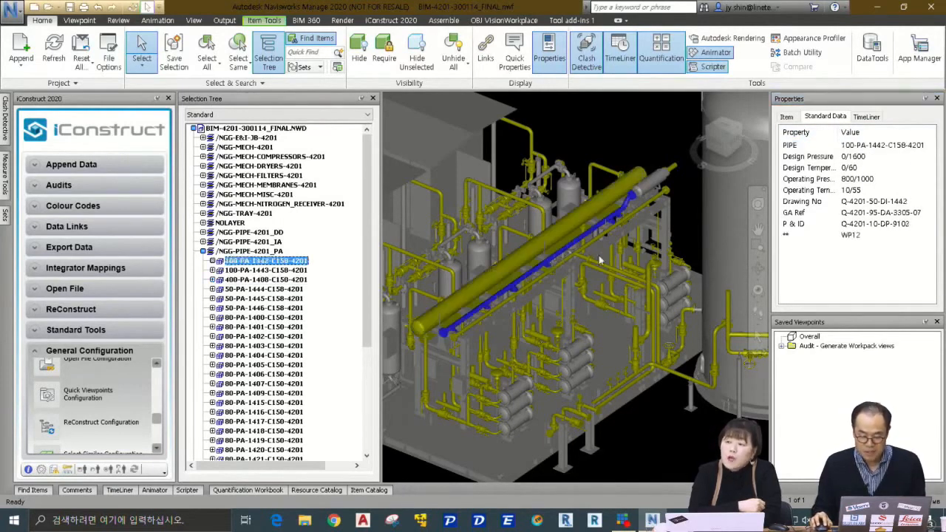
pyautogui.click(620, 274)
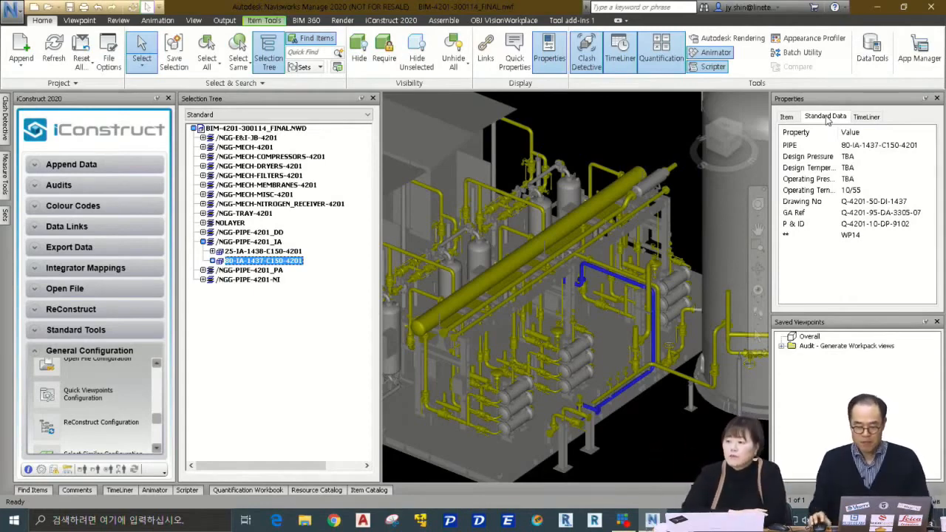
# Select the DD, IA, PA and NI groups of NGG-PIPE-4201 together in the selection tree
pyautogui.click(250, 233)
pyautogui.keyDown('ctrl'); pyautogui.click(249, 243); pyautogui.keyUp('ctrl')
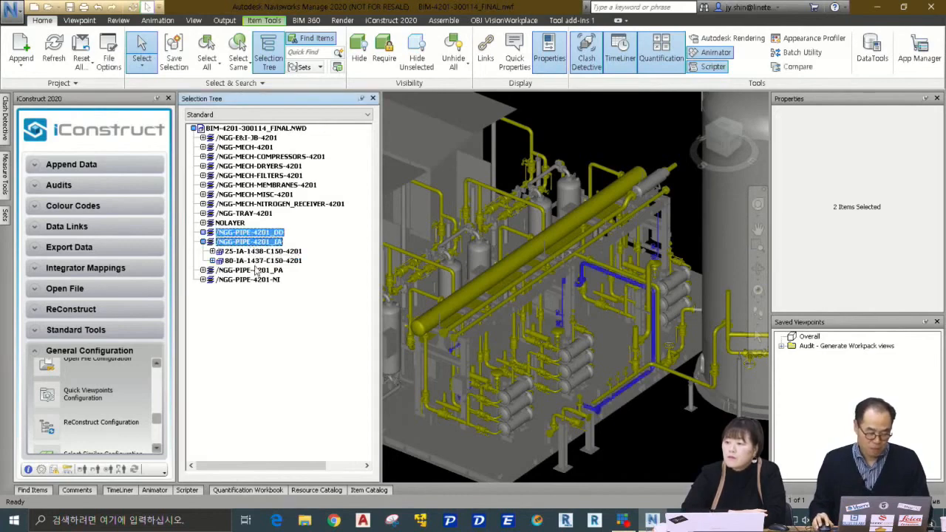
pyautogui.keyDown('ctrl'); pyautogui.click(254, 270); pyautogui.keyUp('ctrl')
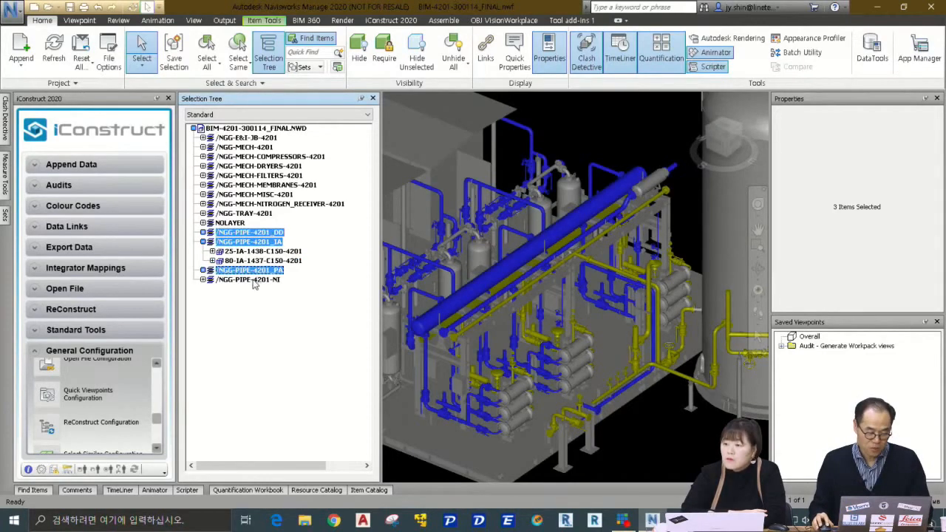
pyautogui.keyDown('ctrl'); pyautogui.click(252, 280); pyautogui.keyUp('ctrl')
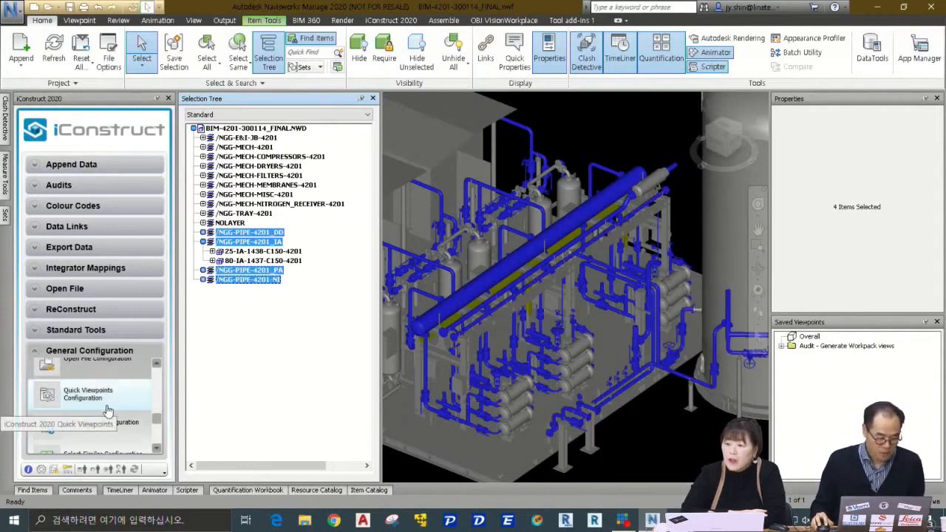
# Open the iConstruct Export Configuration tool from the general configuration tools
pyautogui.click(157, 364)
pyautogui.click(157, 364)
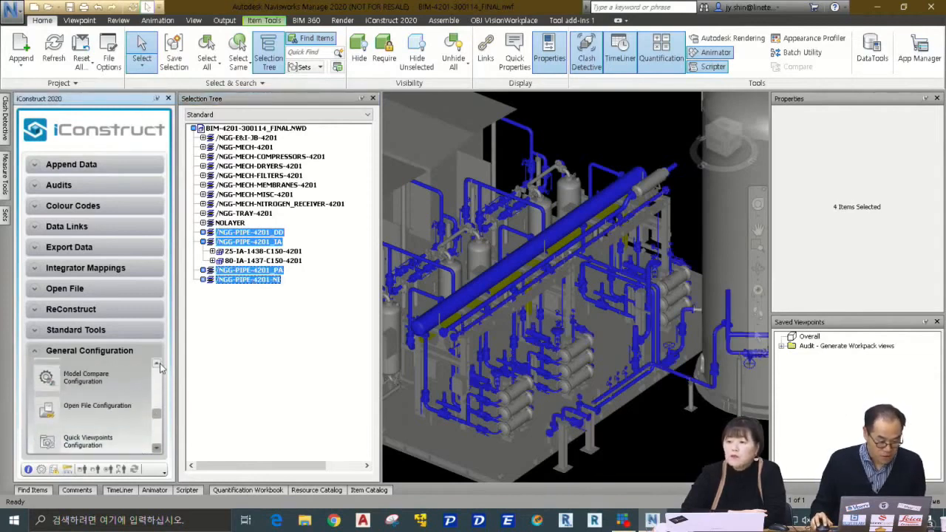
pyautogui.click(157, 363)
pyautogui.click(157, 364)
pyautogui.click(157, 364)
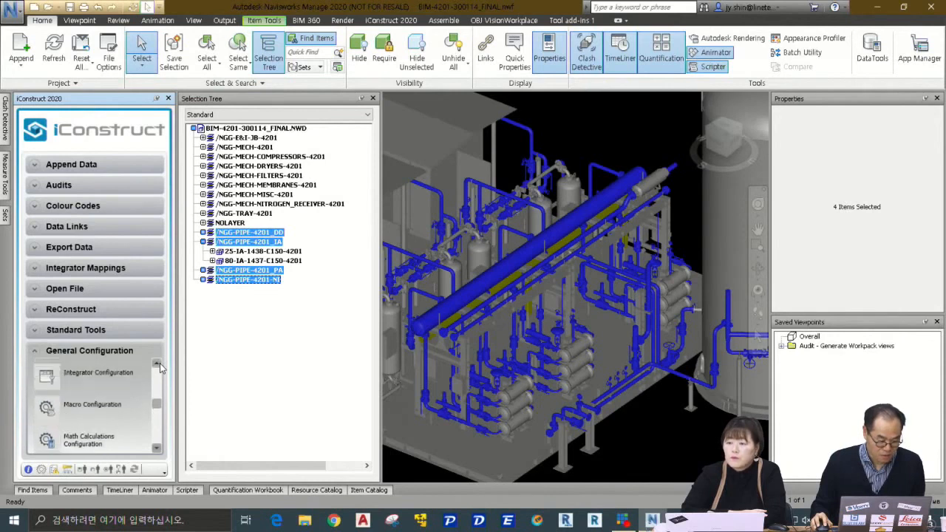
pyautogui.click(157, 364)
pyautogui.click(157, 363)
pyautogui.scroll(-5, 153, 392)
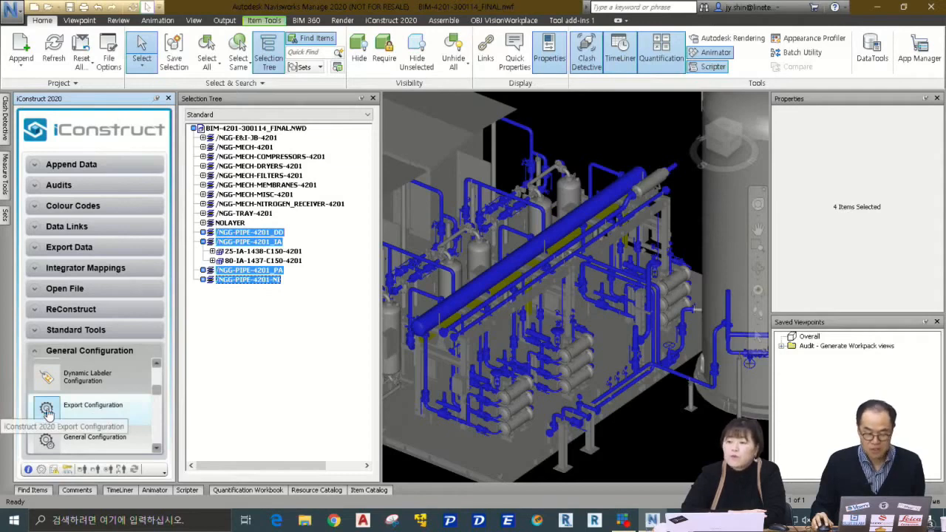
pyautogui.click(47, 411)
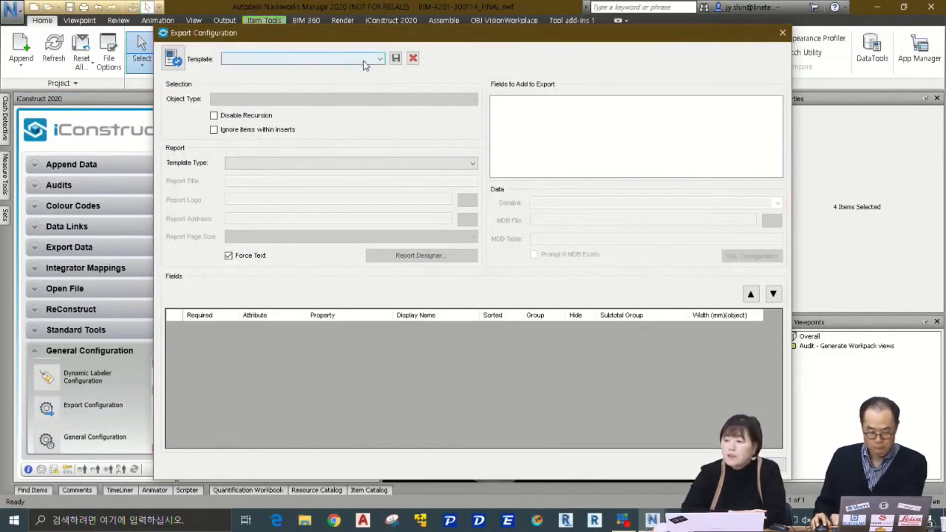
# Select the large pipe 400-PA-1408-C150-4201 in the model and get its Navisworks properties for the export configuration
pyautogui.moveTo(518, 34); pyautogui.dragTo(458, 275)
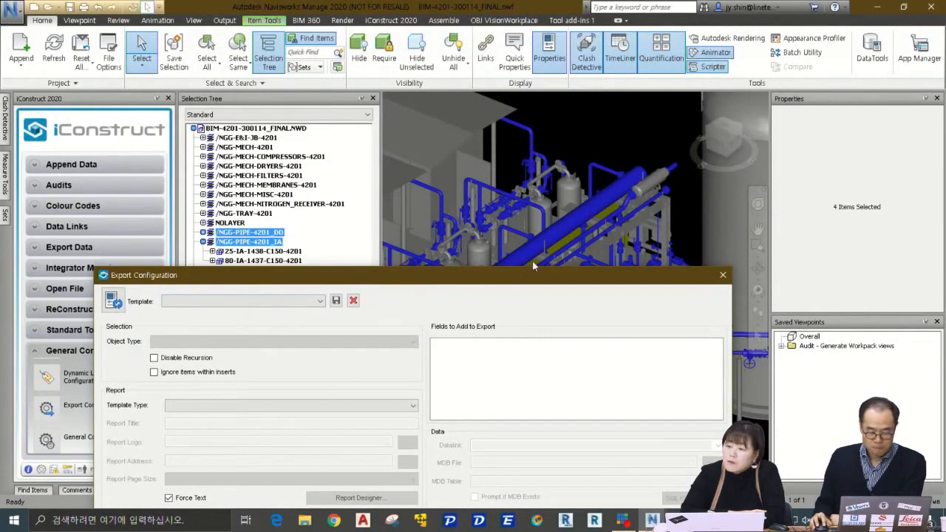
pyautogui.click(542, 251)
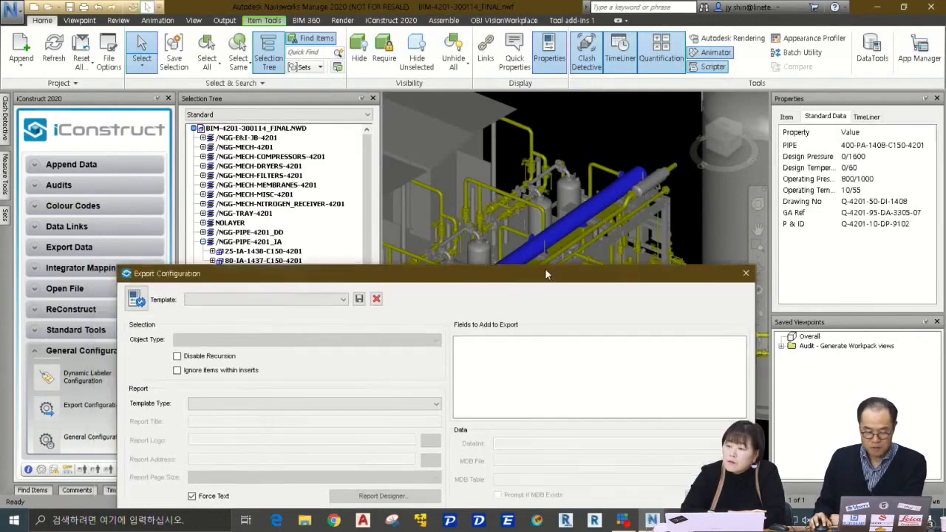
pyautogui.moveTo(524, 289); pyautogui.dragTo(608, 50)
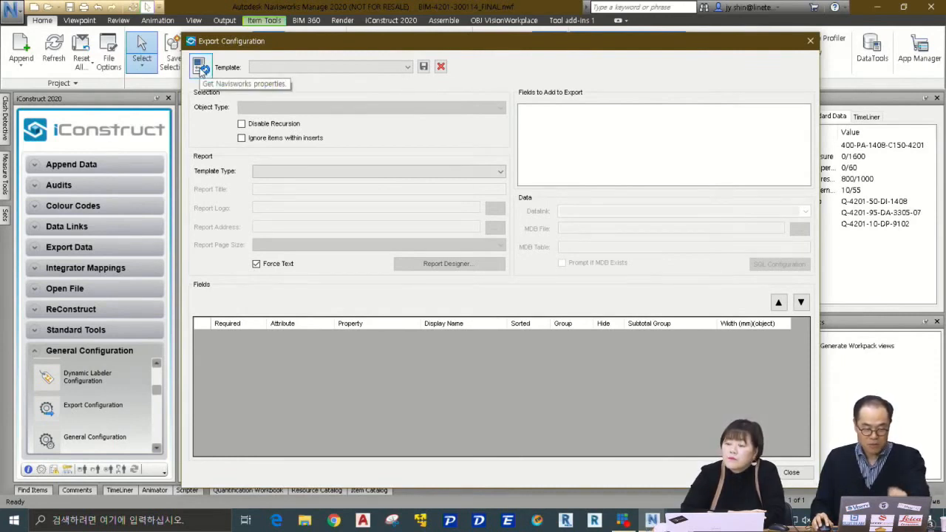
pyautogui.click(201, 69)
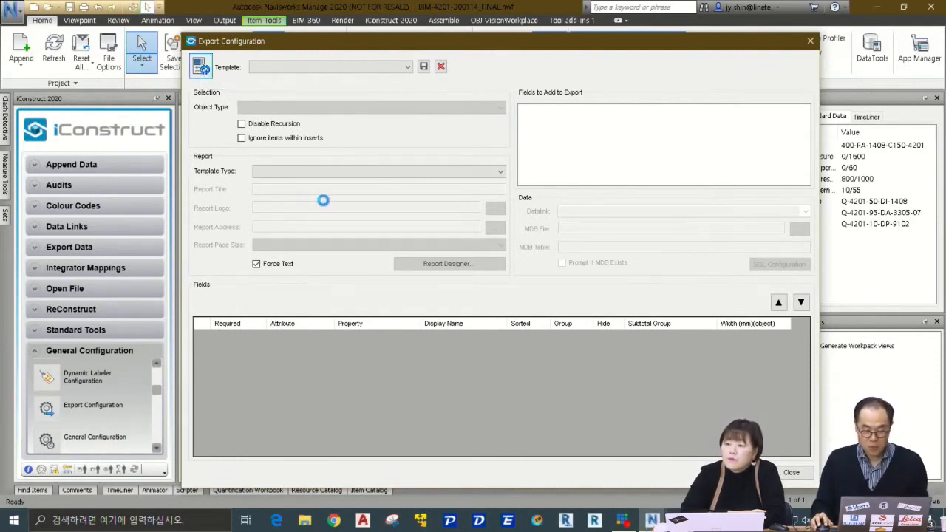
pyautogui.click(506, 302)
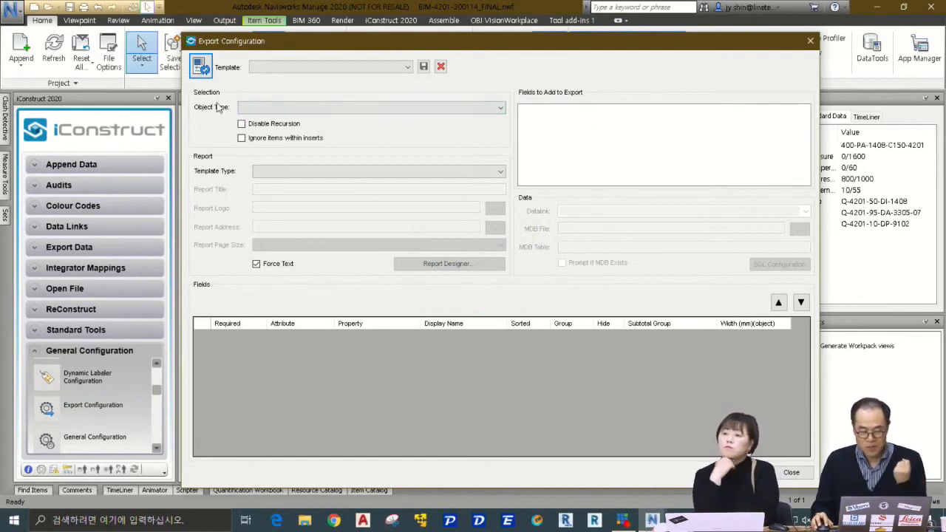
# Compare the export fields offered for the Groups and Items object types, and set the object type to Groups
pyautogui.click(304, 109)
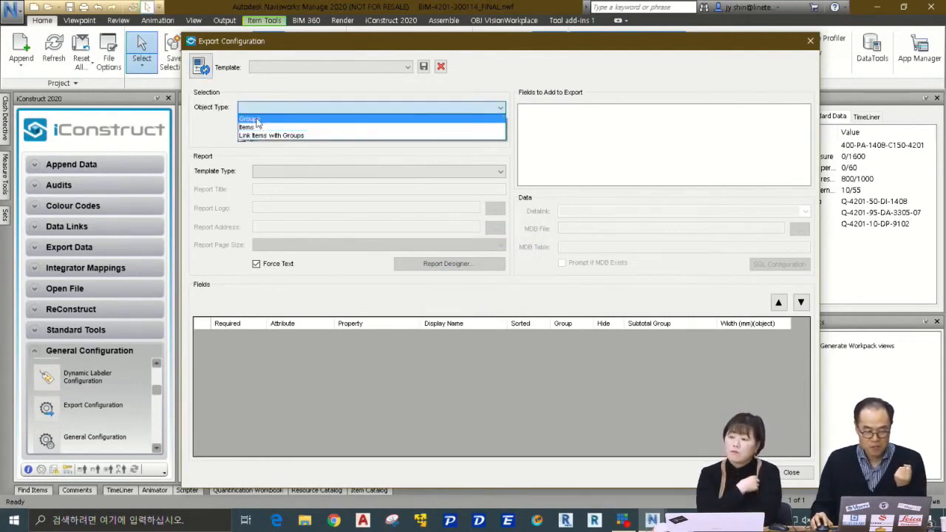
pyautogui.click(259, 119)
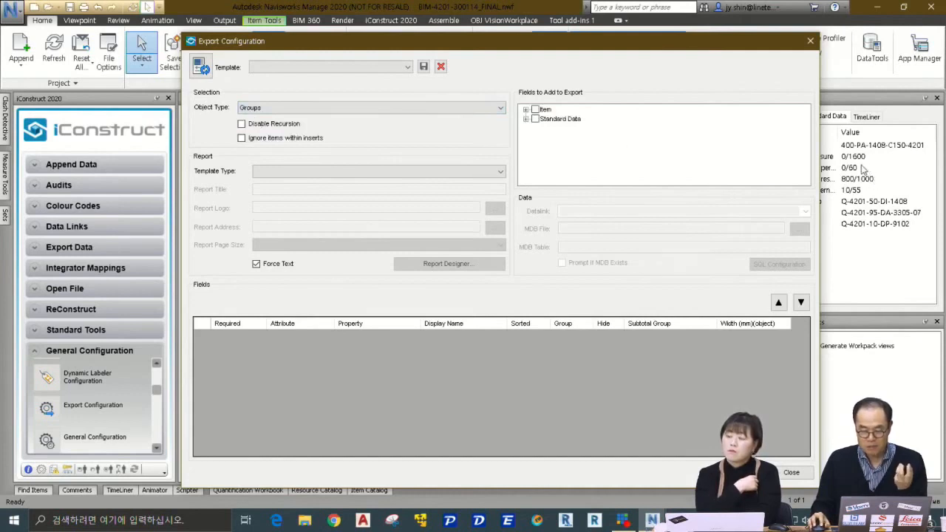
pyautogui.click(526, 119)
pyautogui.click(526, 109)
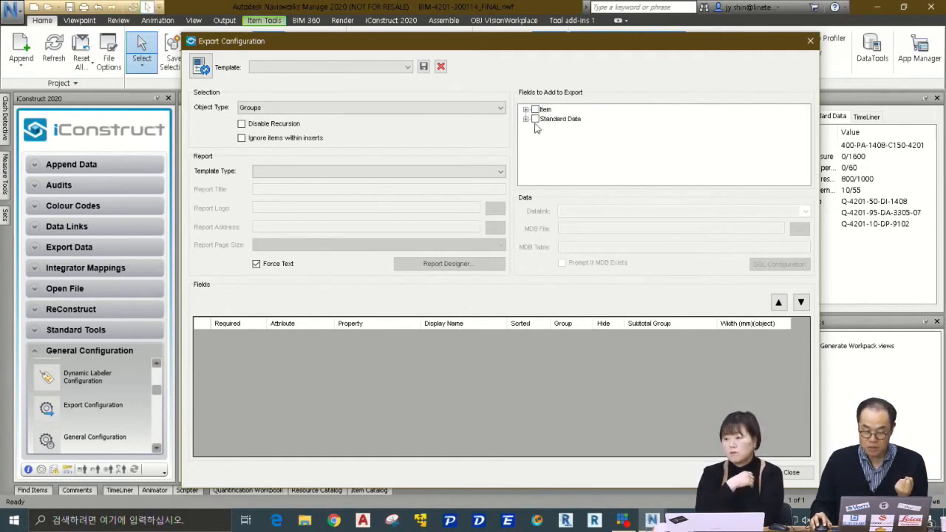
pyautogui.click(262, 109)
pyautogui.click(257, 127)
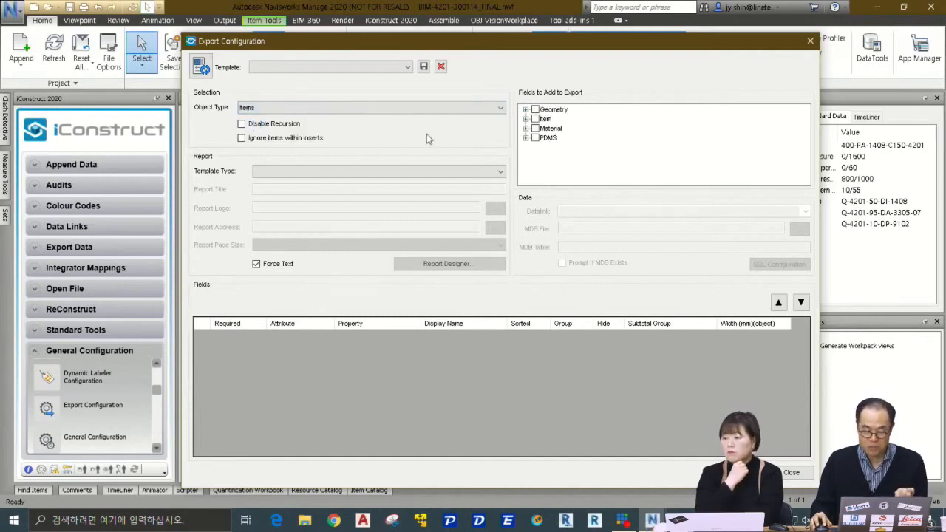
pyautogui.click(340, 109)
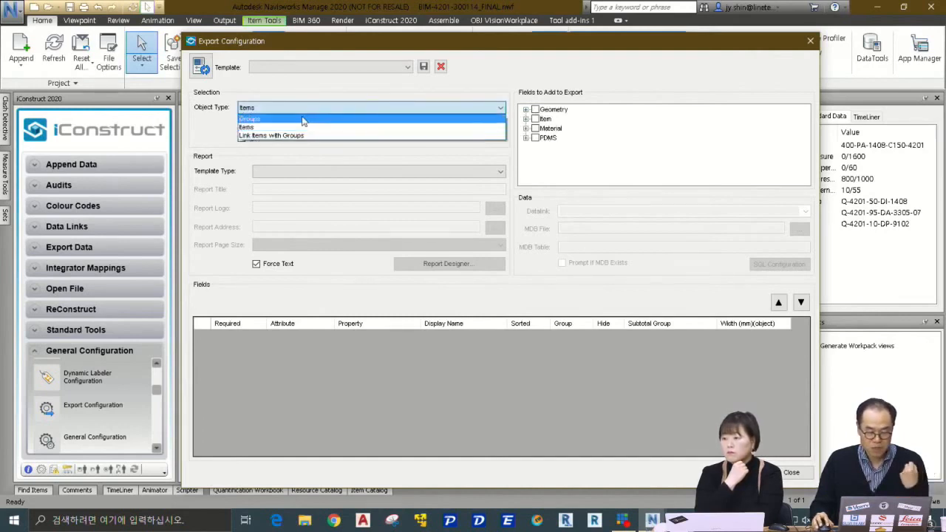
pyautogui.click(305, 118)
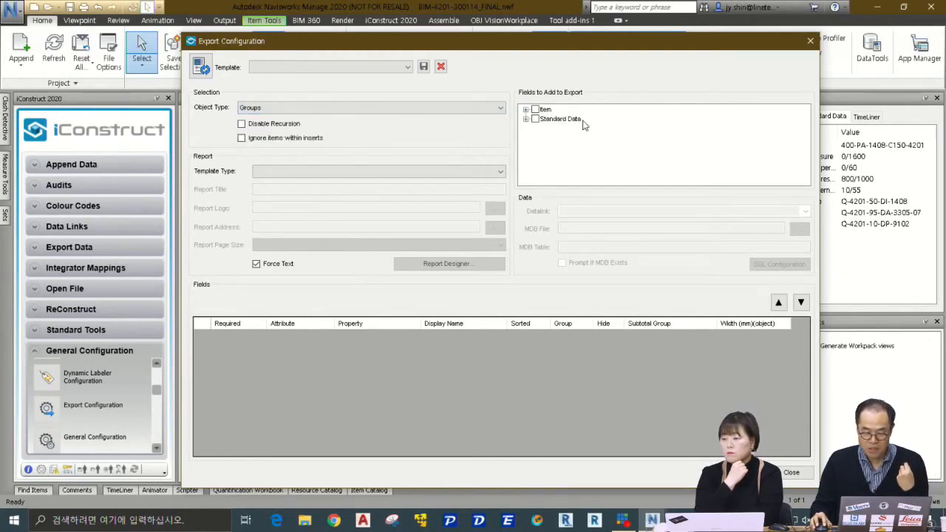
# Add the PIPE property of Standard Data to the export fields and set the template type to Microsoft Excel
pyautogui.click(526, 119)
pyautogui.scroll(-1, 588, 159)
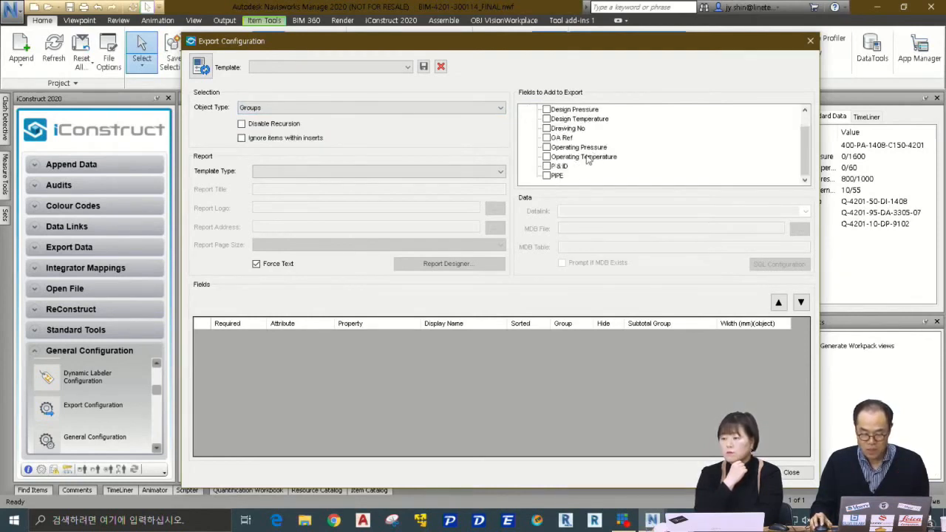
pyautogui.click(547, 176)
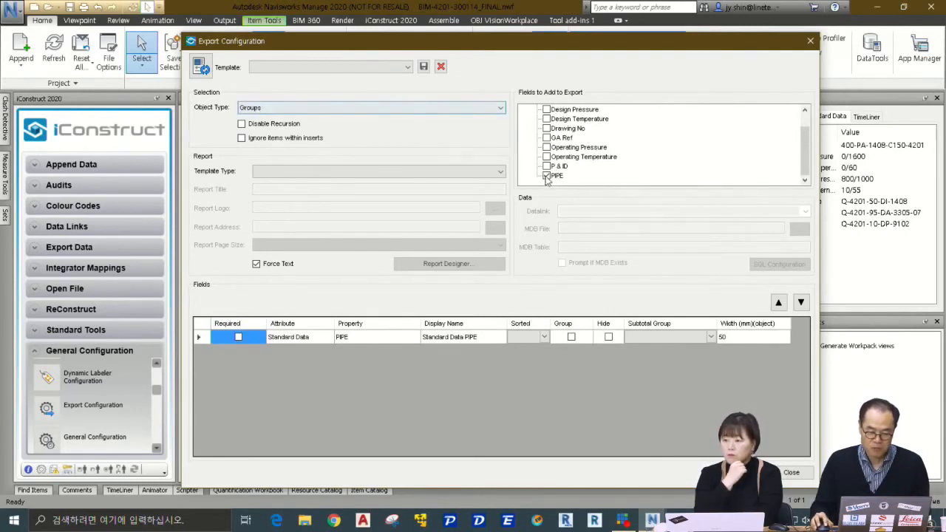
pyautogui.click(340, 171)
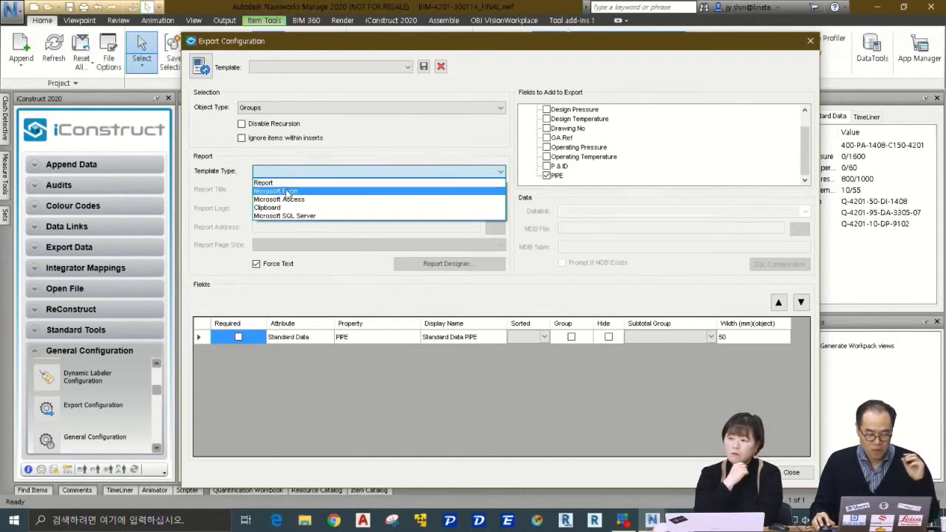
pyautogui.click(303, 192)
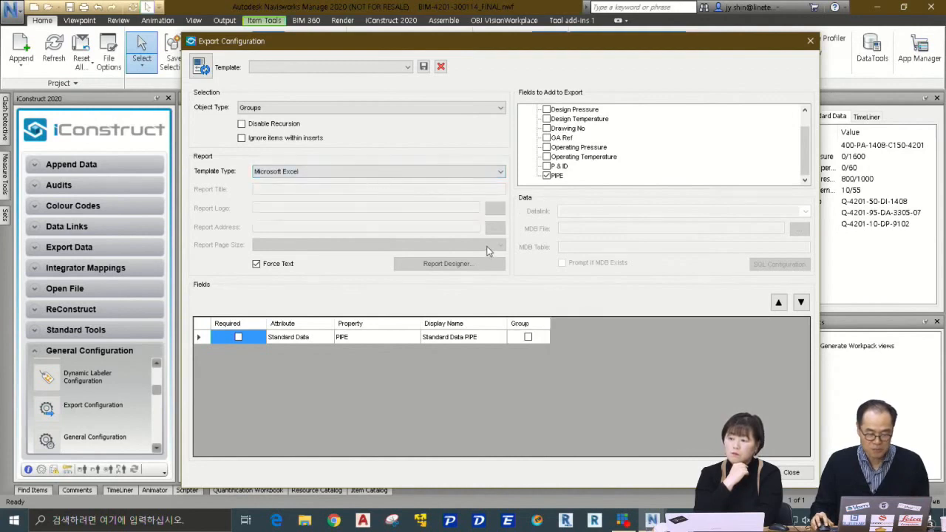
# Mark the PIPE field as required and shorten its display name to PIPE
pyautogui.click(240, 337)
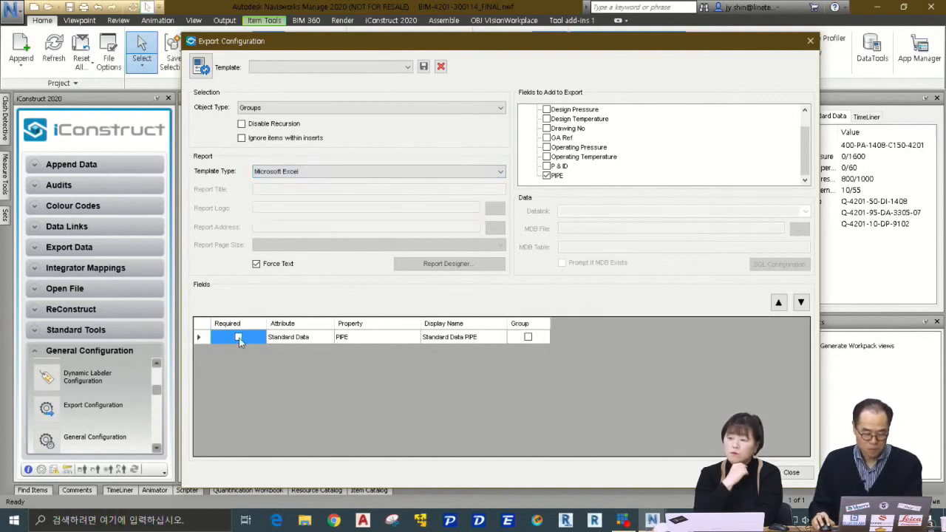
pyautogui.click(473, 342)
pyautogui.click(464, 340)
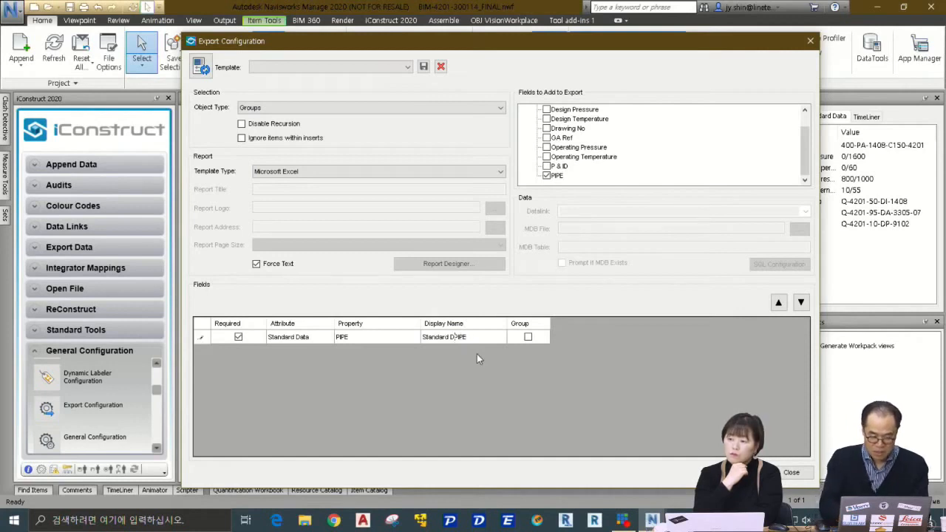
pyautogui.press('BackSpace')
pyautogui.press('BackSpace')
pyautogui.press('BackSpace')
pyautogui.press('BackSpace')
pyautogui.press('BackSpace')
pyautogui.press('BackSpace')
pyautogui.press('BackSpace')
pyautogui.press('BackSpace')
pyautogui.press('BackSpace')
pyautogui.press('BackSpace')
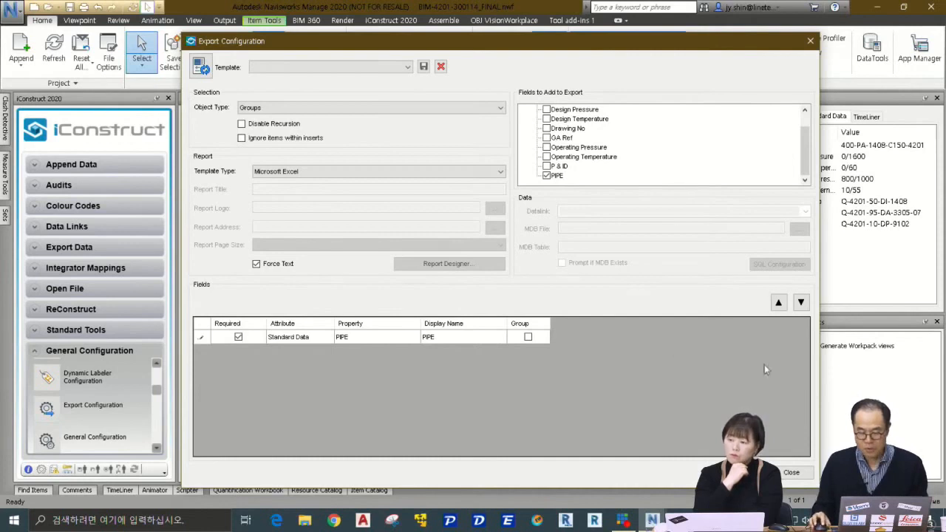
# Save the export template as test and close the export configuration
pyautogui.click(424, 67)
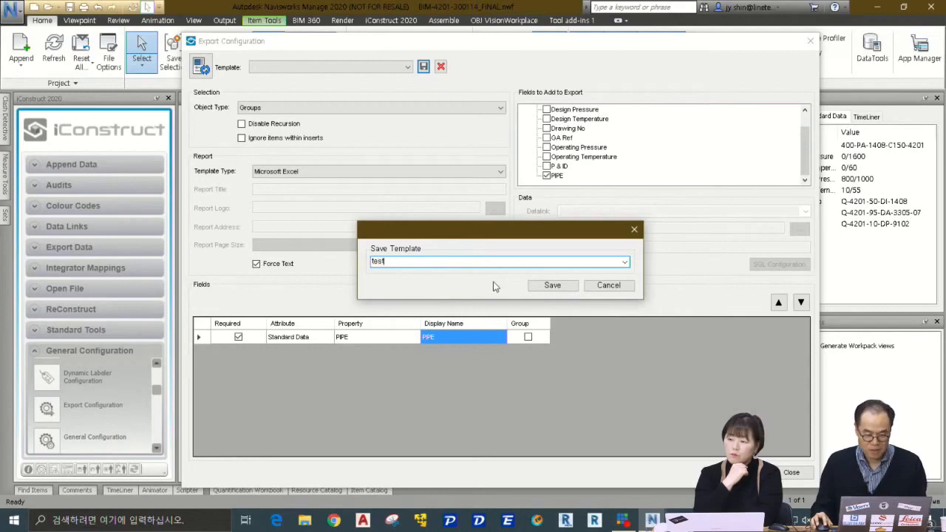
pyautogui.write('test')
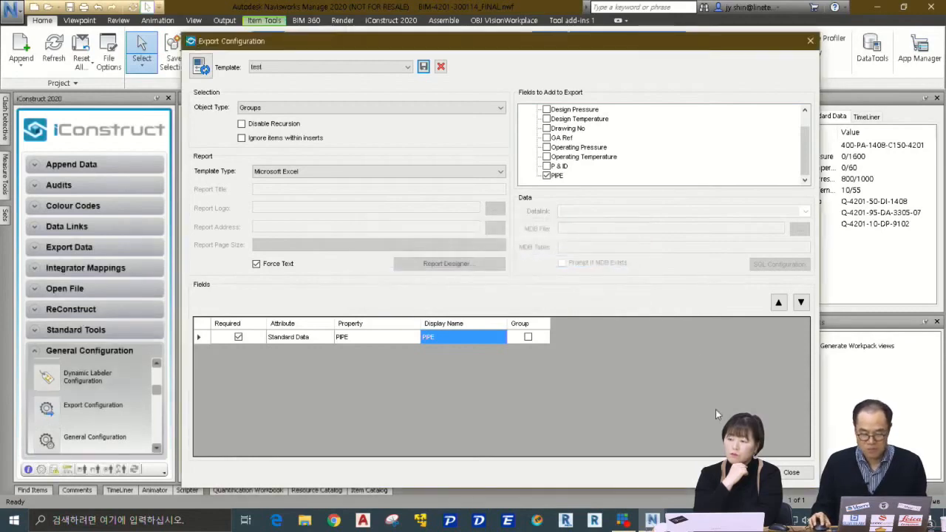
pyautogui.click(792, 472)
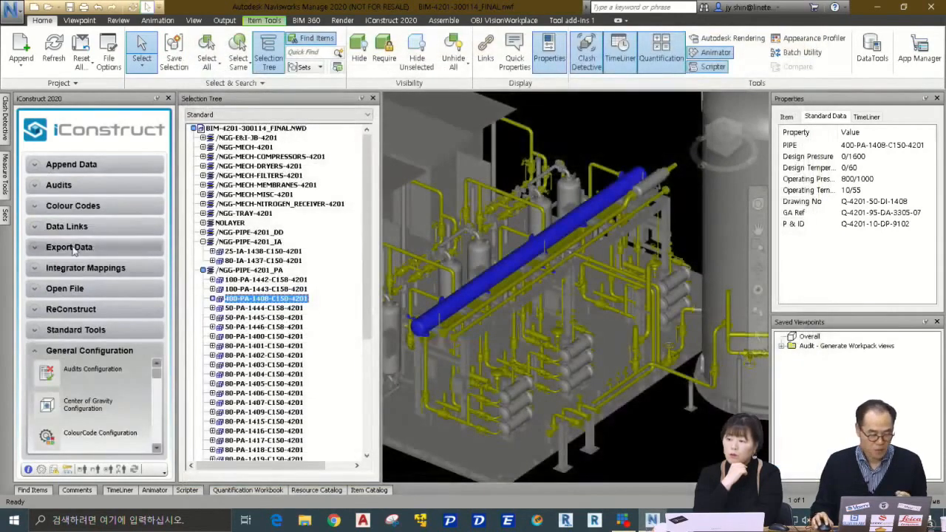
# Collapse the expanded pipe groups, select all four NGG-PIPE-4201 groups, and export their data with the test template
pyautogui.click(34, 250)
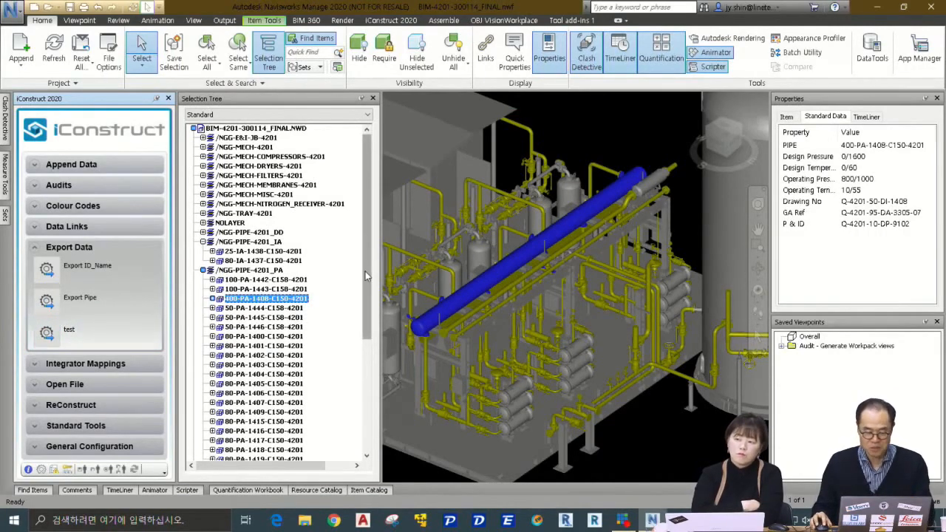
pyautogui.click(204, 243)
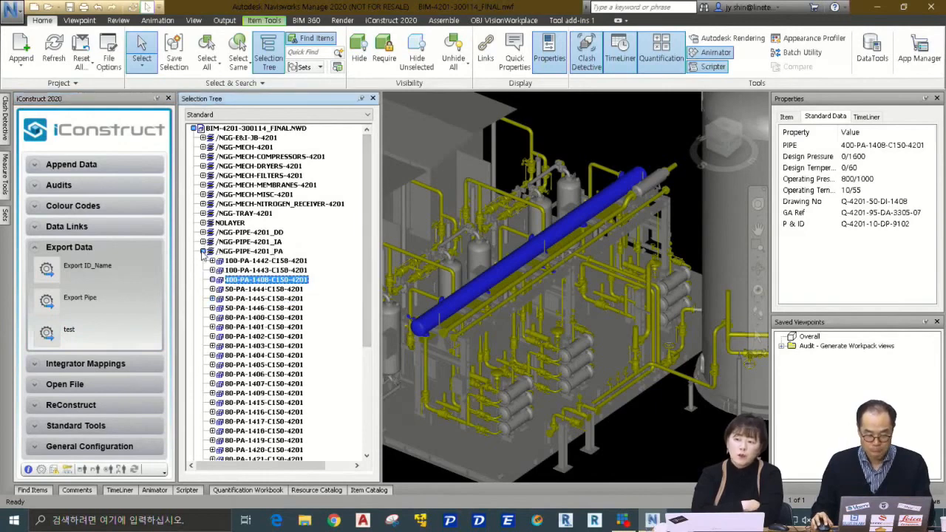
pyautogui.click(203, 251)
pyautogui.click(270, 234)
pyautogui.keyDown('shift'); pyautogui.click(262, 261); pyautogui.keyUp('shift')
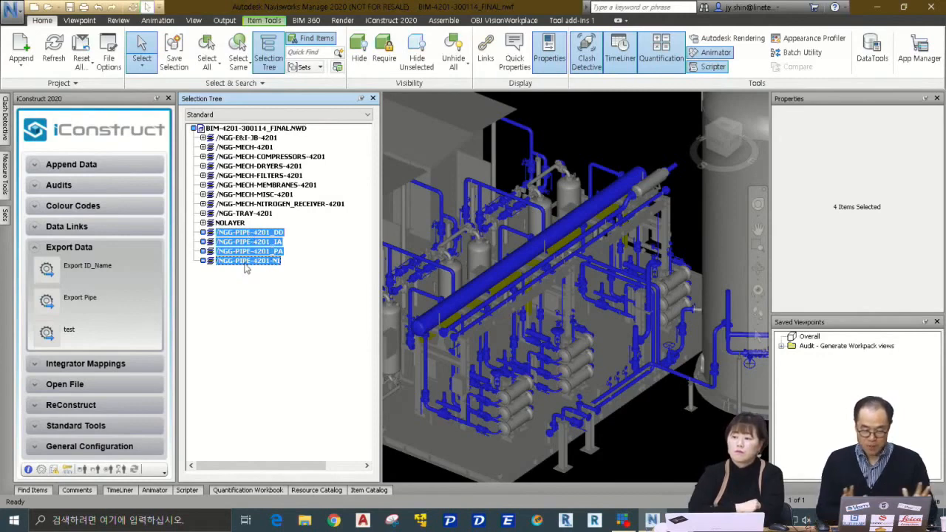
pyautogui.click(44, 334)
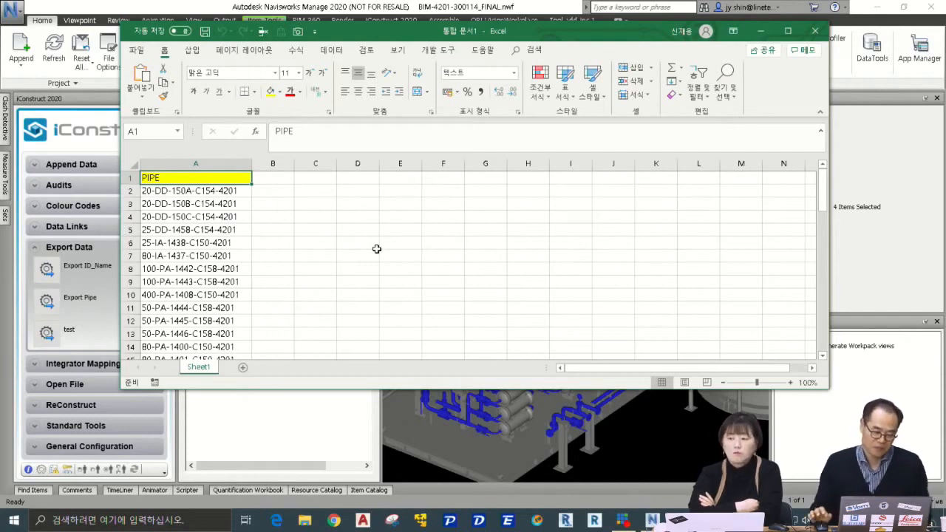
# Enlarge the exported Excel workbook's window and review the pipe names listed in the PIPE column
pyautogui.click(201, 230)
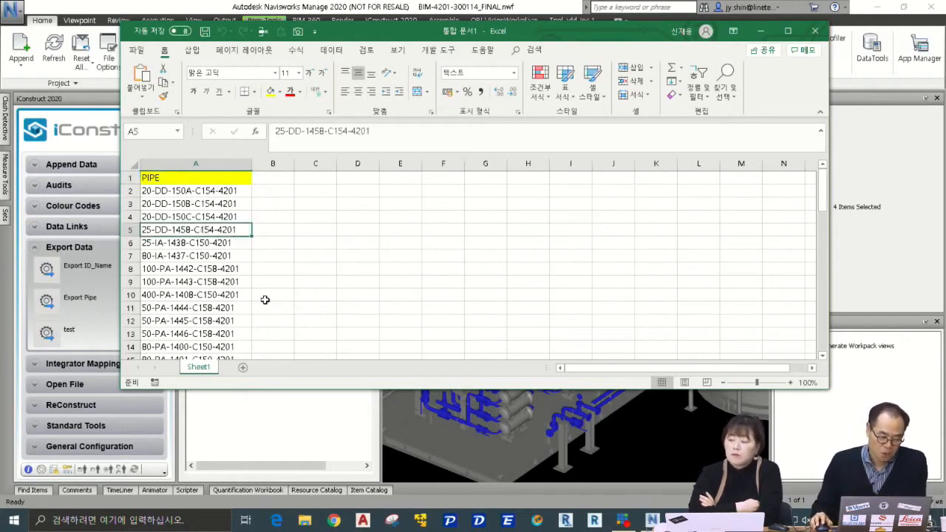
pyautogui.moveTo(326, 389); pyautogui.dragTo(327, 453)
pyautogui.click(215, 192)
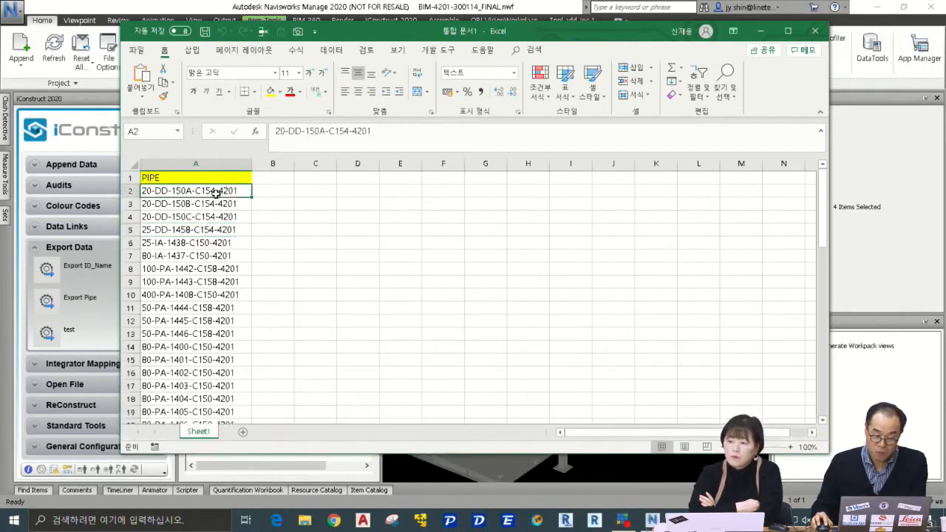
pyautogui.scroll(-15, 217, 261)
pyautogui.scroll(15, 218, 263)
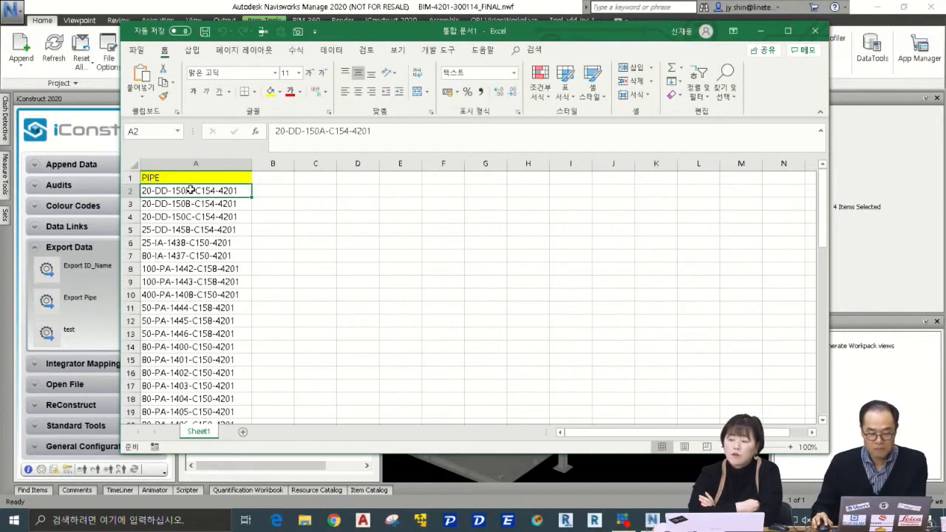
pyautogui.click(272, 190)
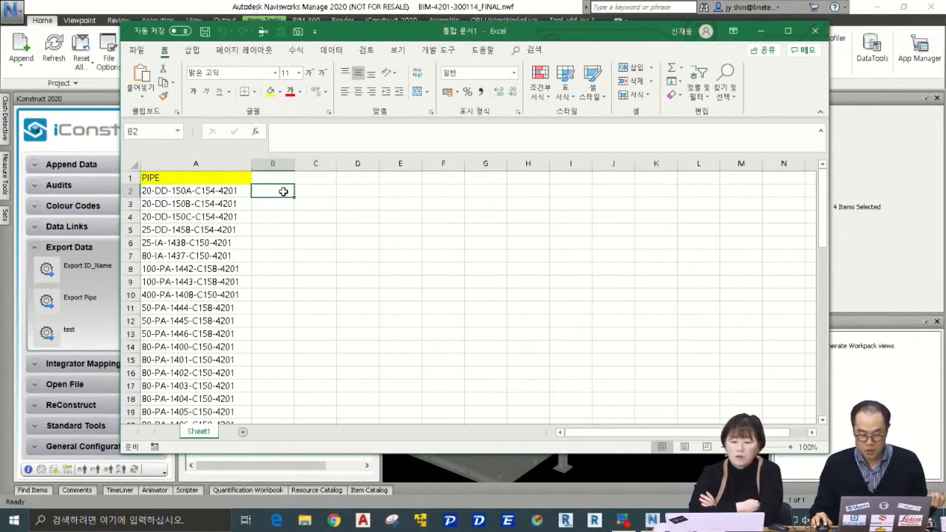
pyautogui.click(309, 191)
pyautogui.click(340, 191)
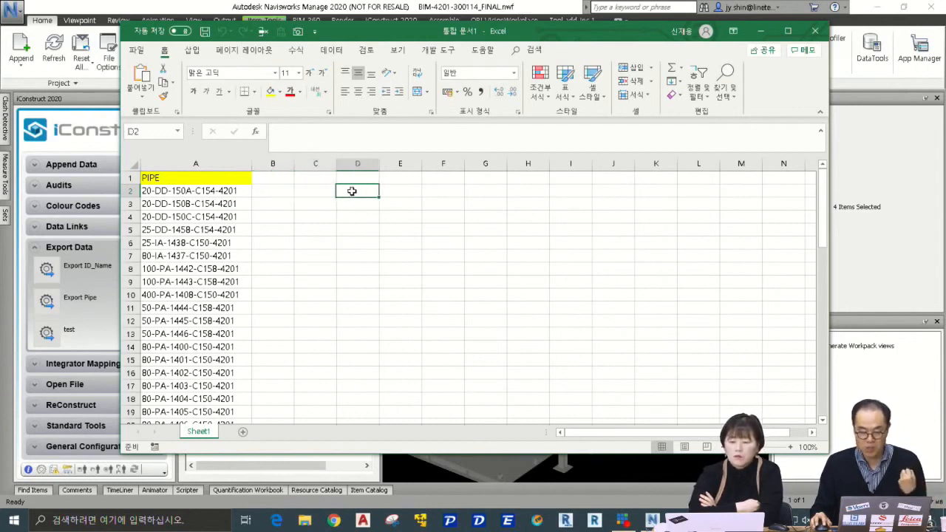
pyautogui.click(397, 191)
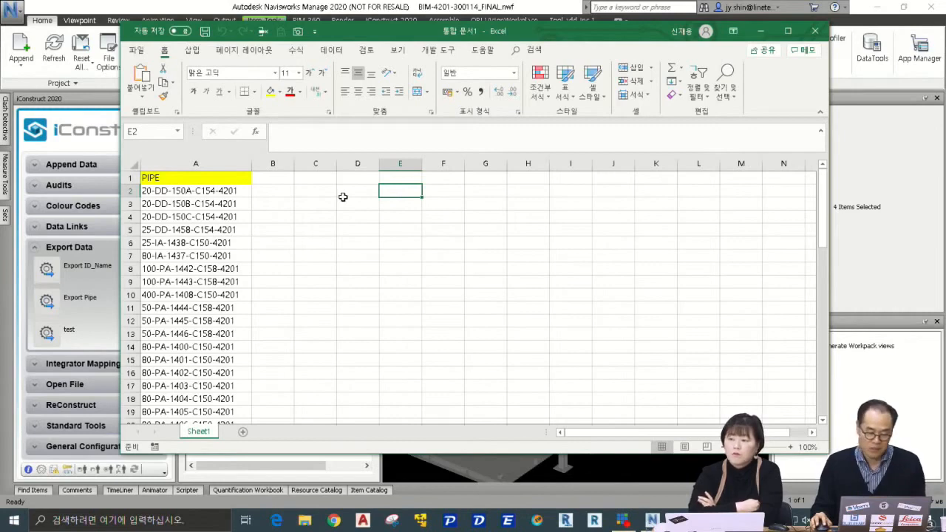
# Open the Export Pipe.xlsx workbook from the Webinar\3_Plant Sample\Supporting Files folder on the DATA_SHIN (G:) drive
pyautogui.click(302, 525)
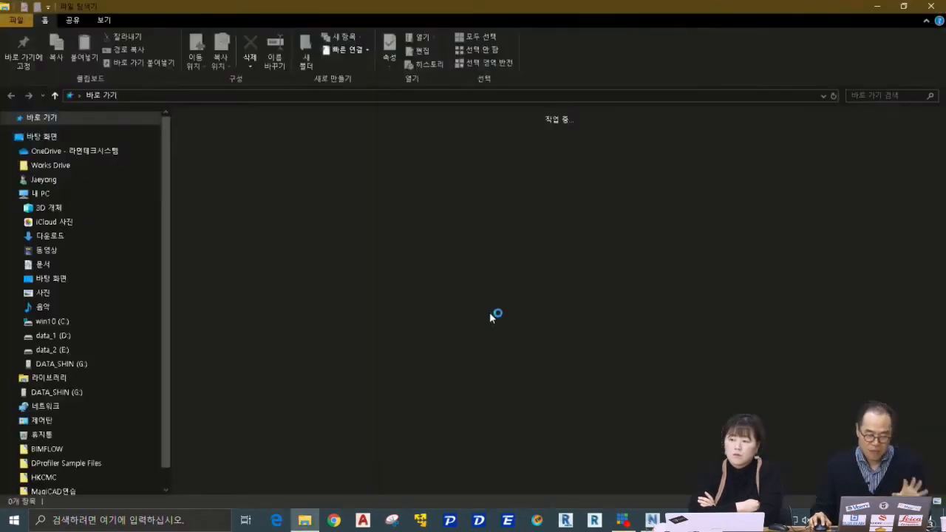
pyautogui.click(86, 364)
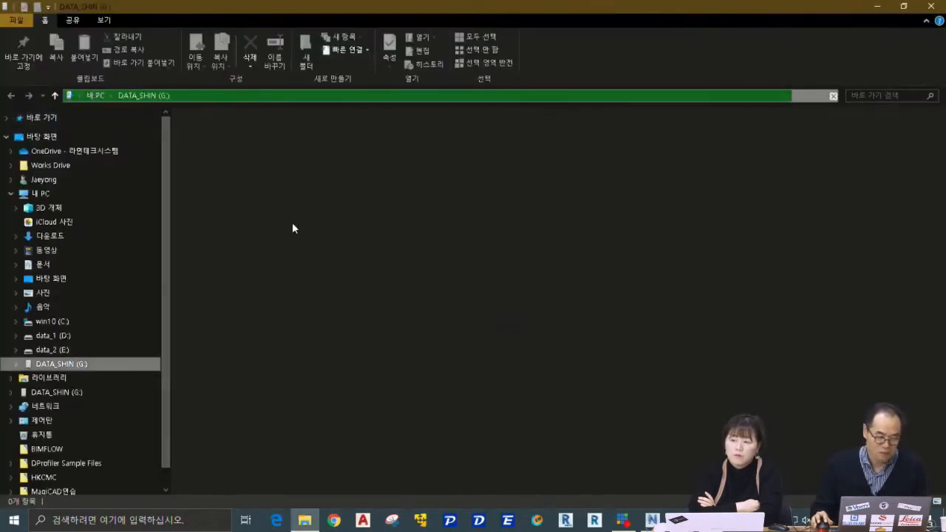
pyautogui.click(216, 132)
pyautogui.doubleClick(216, 134)
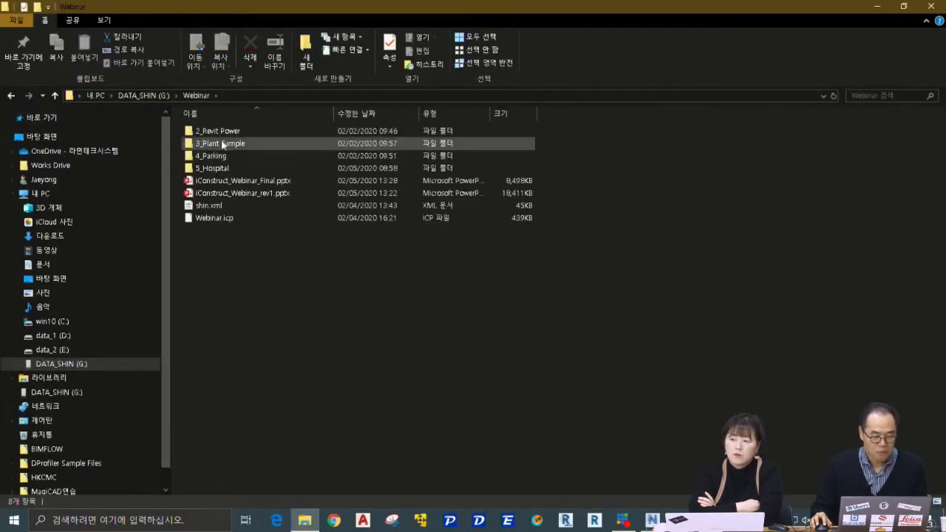
pyautogui.doubleClick(221, 143)
pyautogui.doubleClick(217, 134)
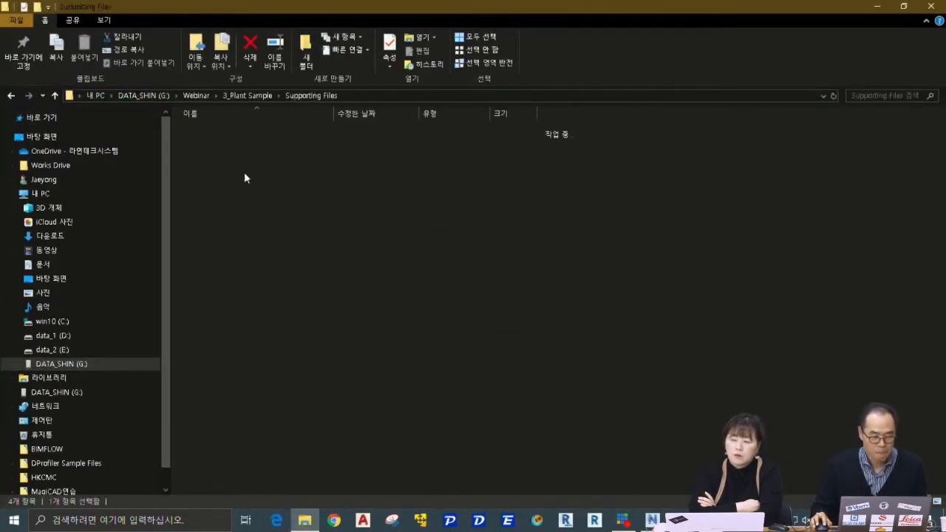
pyautogui.click(227, 144)
pyautogui.doubleClick(227, 144)
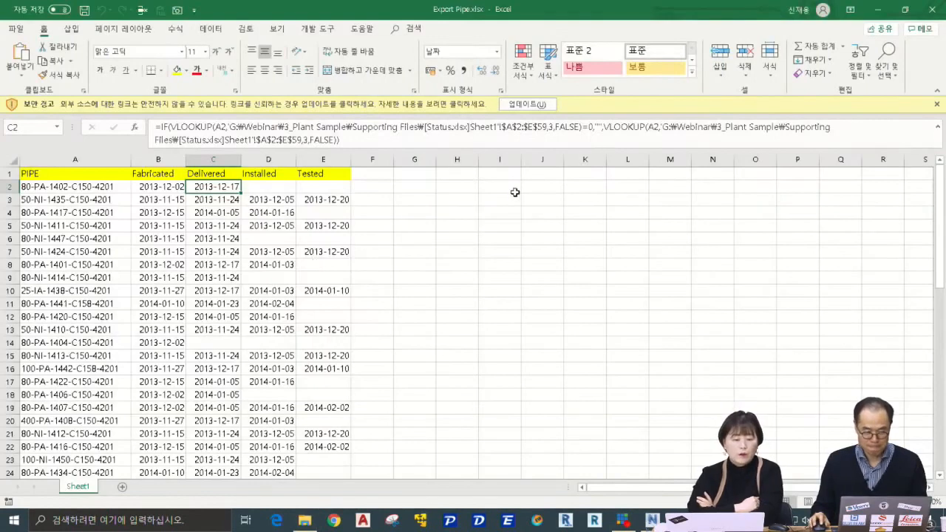
# Examine the Fabricated, Delivered, Installed and Tested date columns and their VLOOKUP formulas for the listed pipes
pyautogui.click(312, 220)
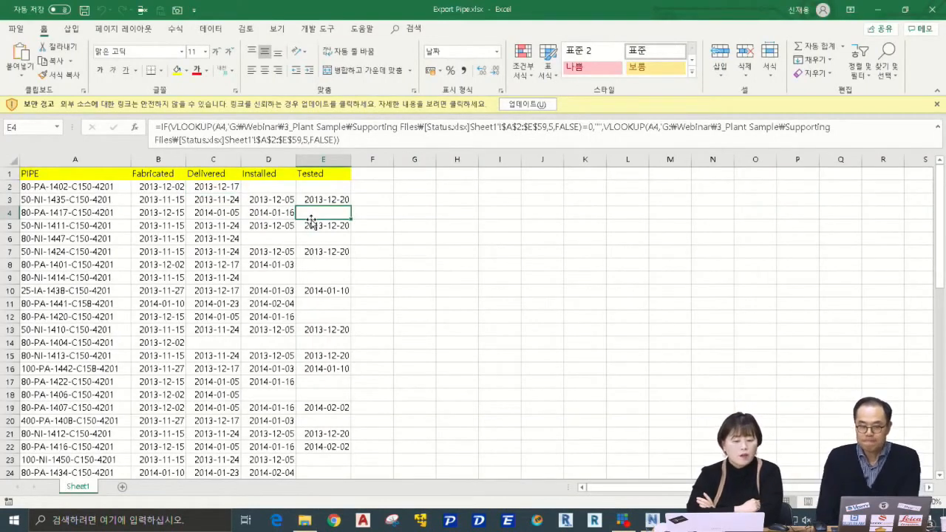
pyautogui.press('Right')
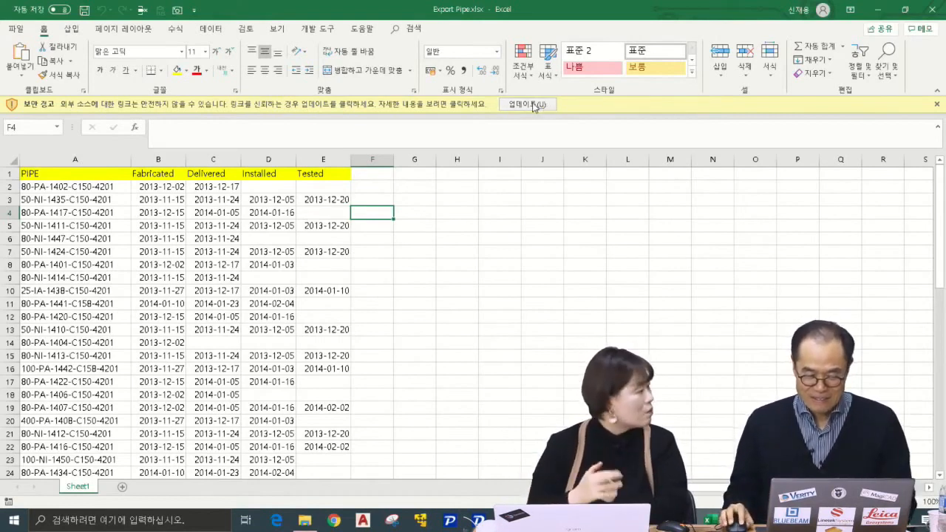
pyautogui.click(375, 200)
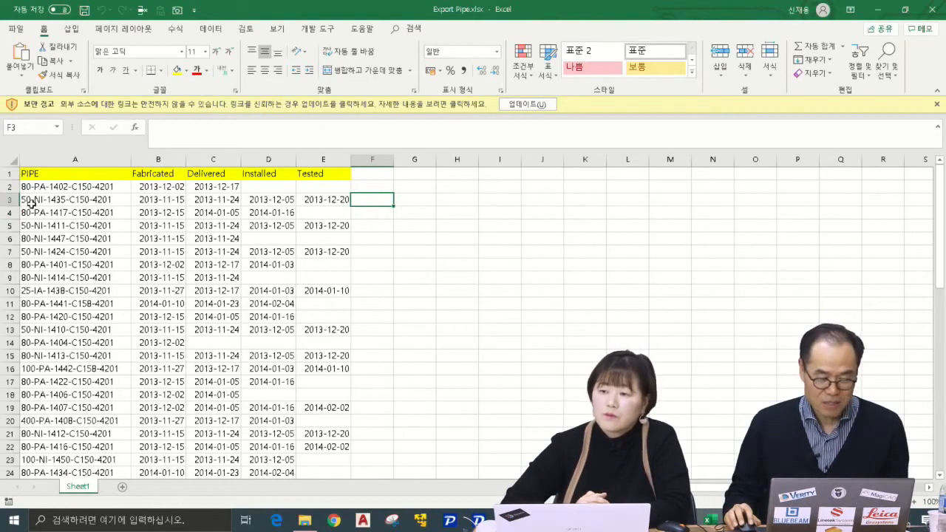
pyautogui.click(164, 201)
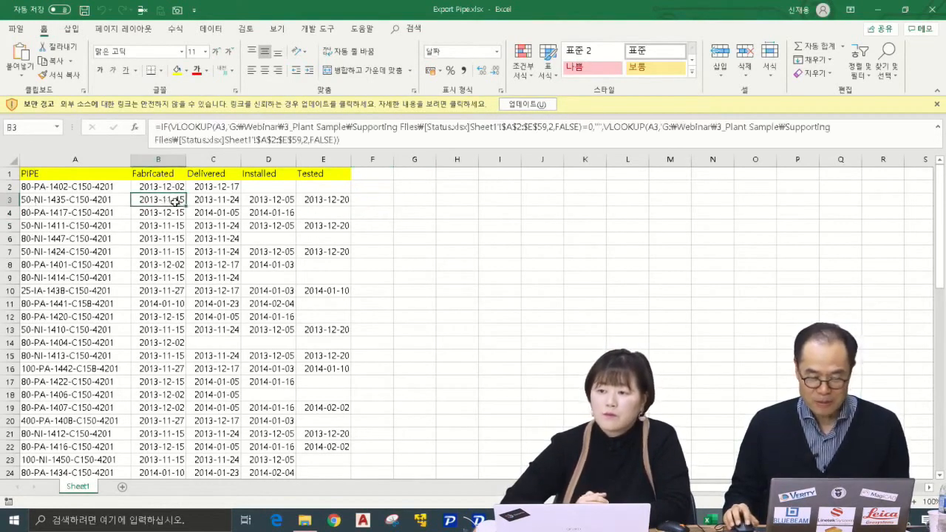
pyautogui.click(213, 201)
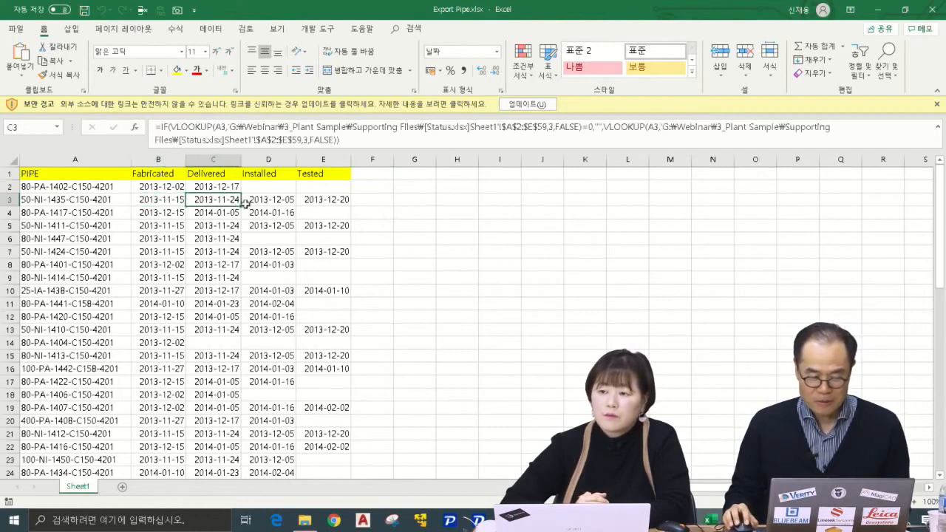
pyautogui.click(151, 211)
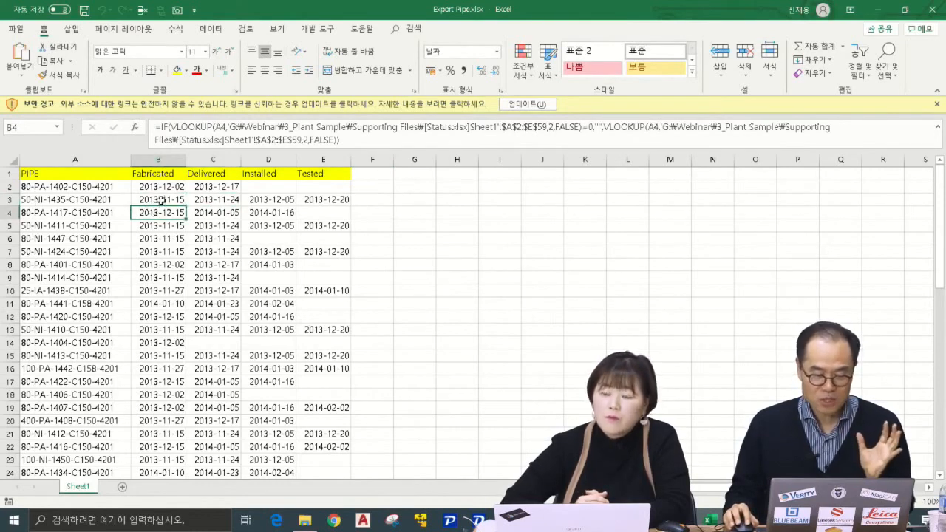
pyautogui.click(160, 201)
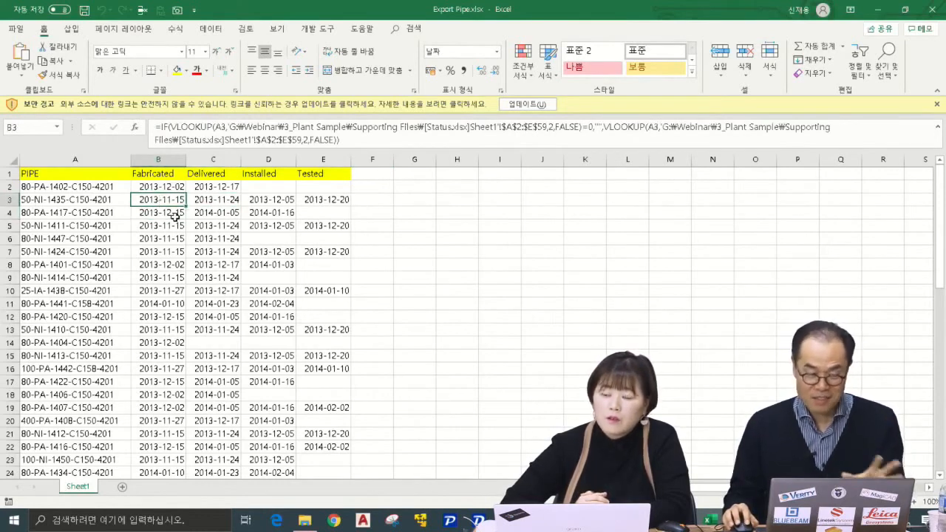
pyautogui.click(215, 198)
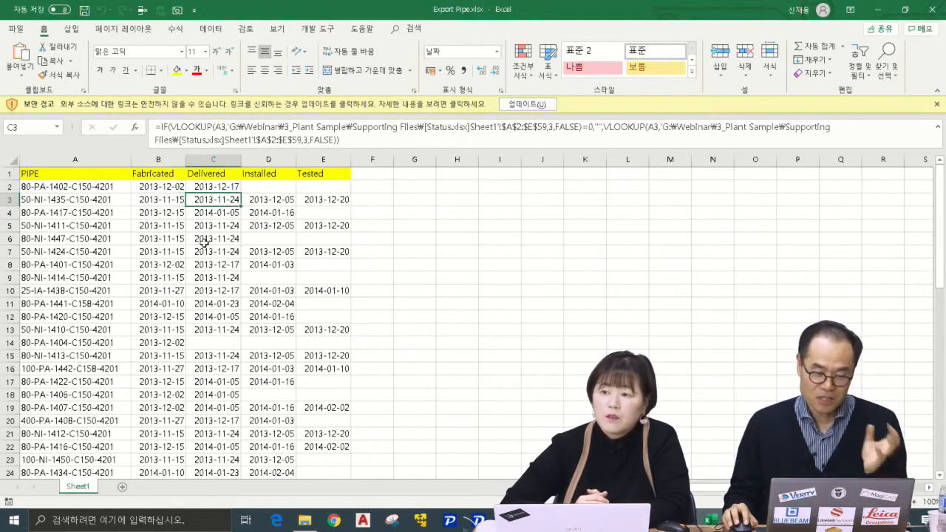
pyautogui.click(271, 201)
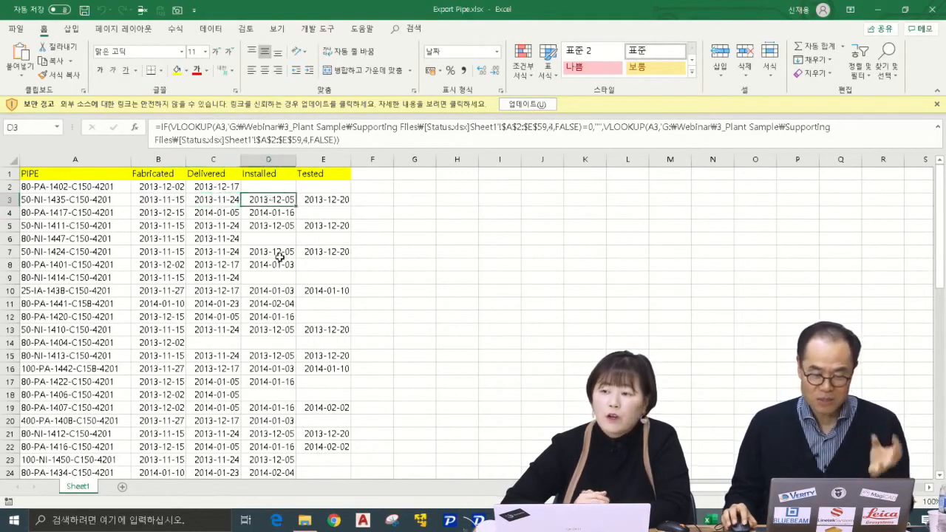
pyautogui.click(338, 203)
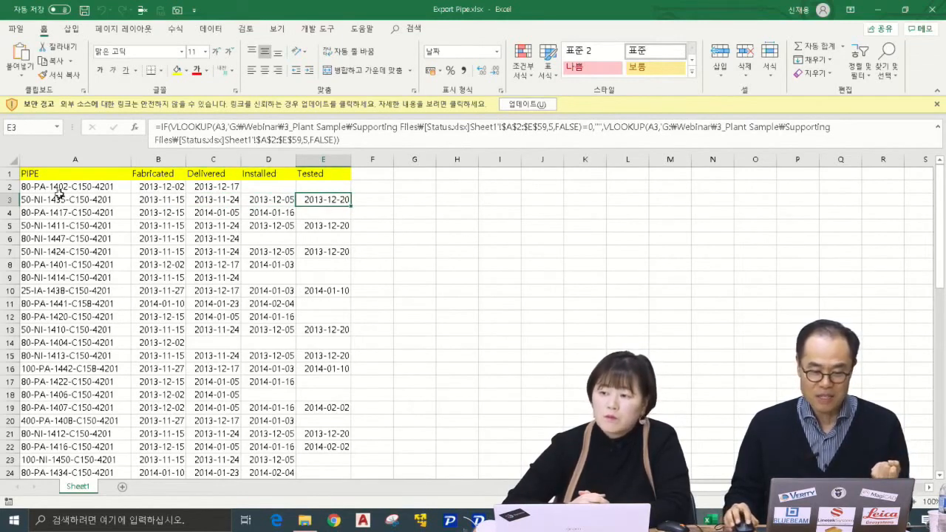
pyautogui.click(378, 203)
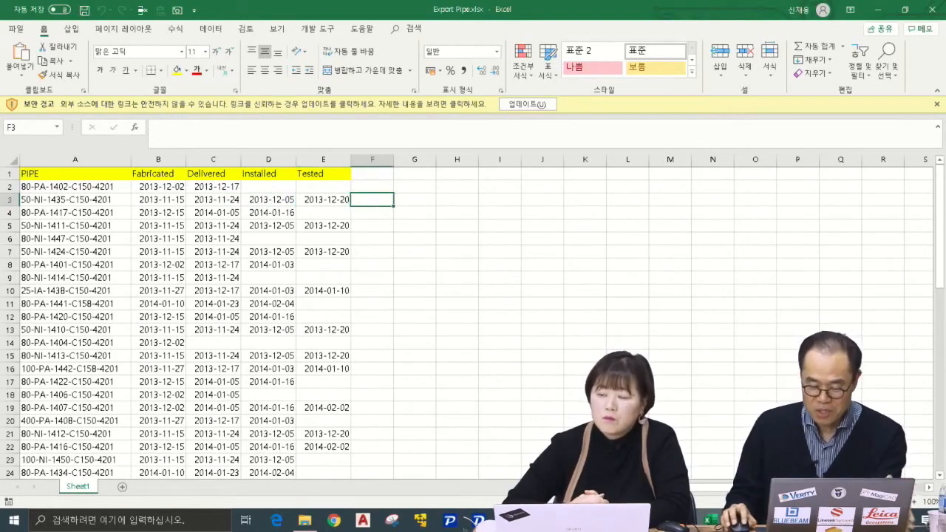
# Switch back to Navisworks, load the DataLinks_Pipe Date template in the Data Links Configuration to review its settings, and close it
pyautogui.hotkey('alt', 'Tab')
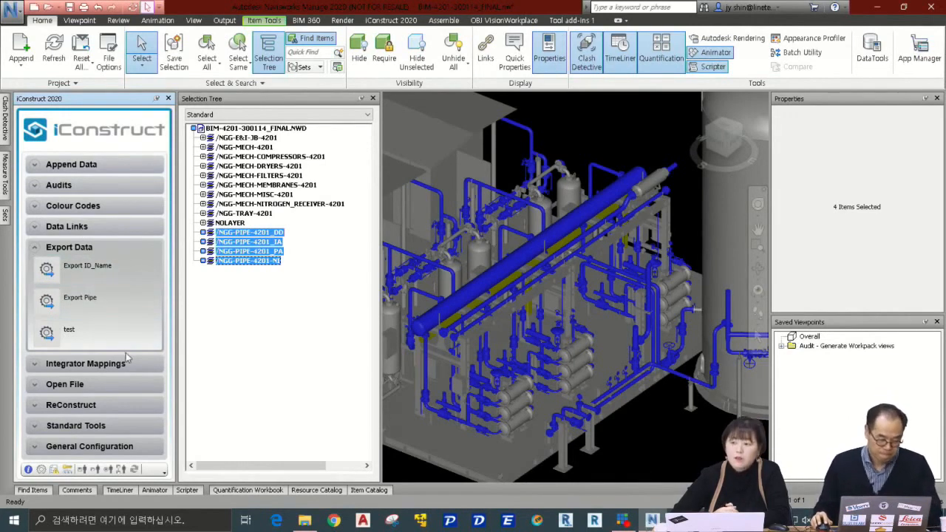
pyautogui.click(105, 450)
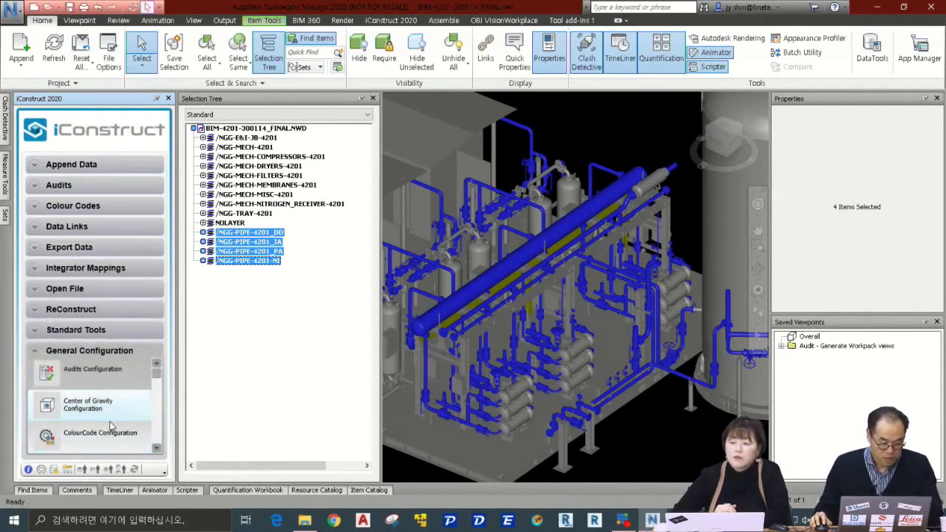
pyautogui.scroll(-1, 111, 428)
pyautogui.click(108, 428)
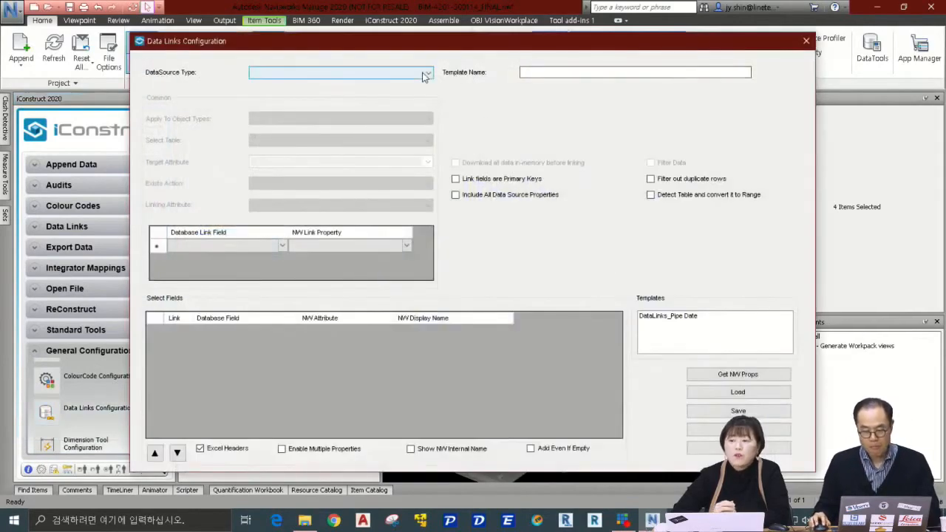
pyautogui.click(667, 316)
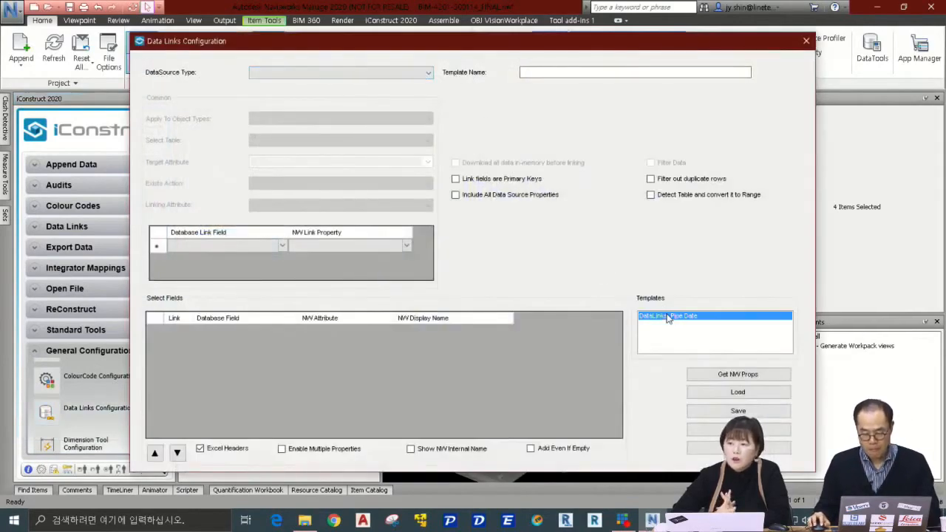
pyautogui.click(730, 393)
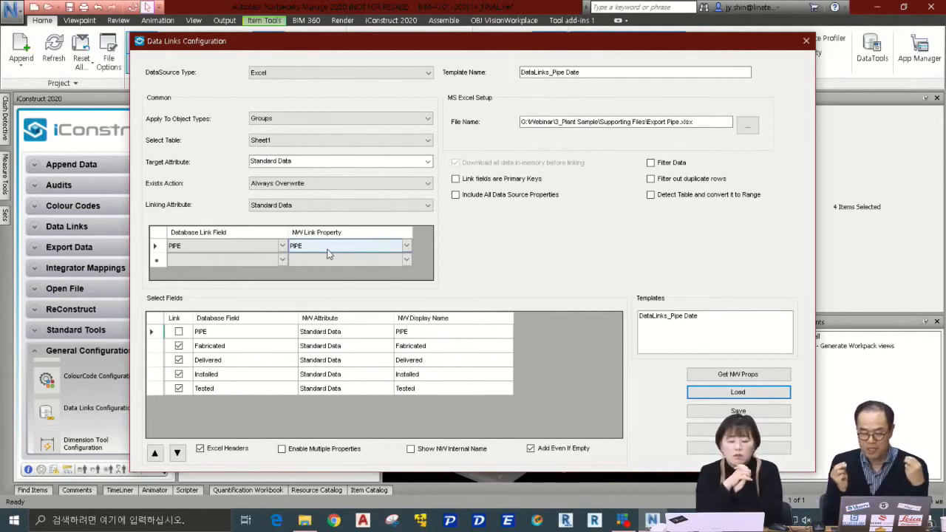
pyautogui.click(719, 449)
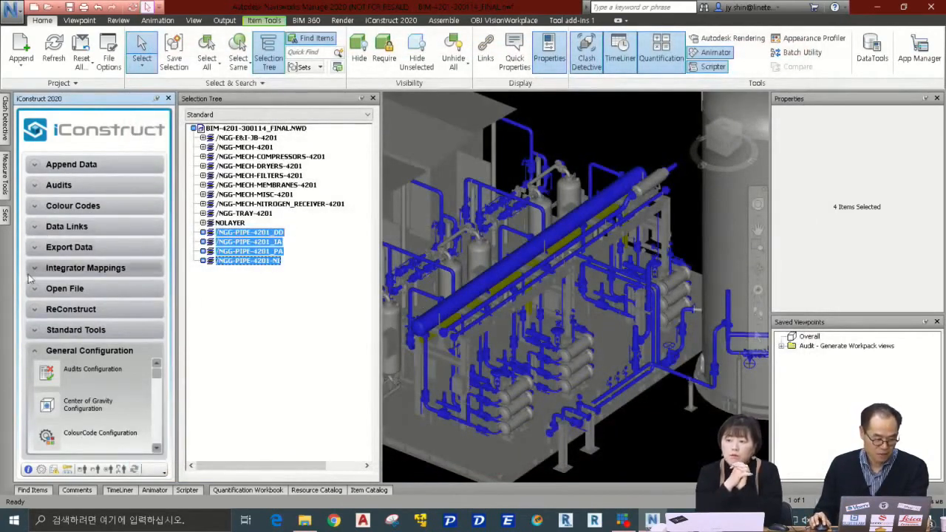
# Apply the DataLinks_Pipe Date data link to the four selected NGG-PIPE-4201 groups
pyautogui.click(36, 229)
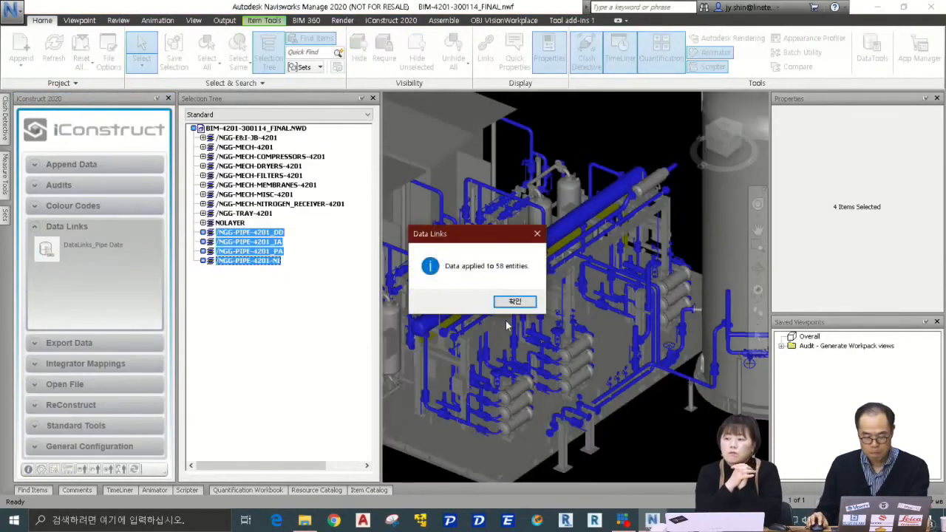
pyautogui.click(517, 302)
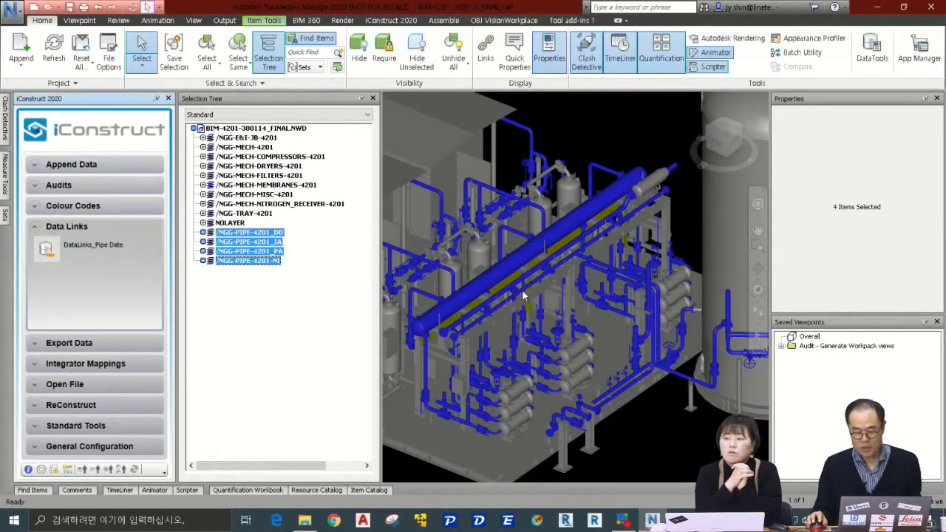
# Check the Fabricated, Delivered, Installed and Tested dates in the Standard Data properties of several individual pipes in the model
pyautogui.click(519, 257)
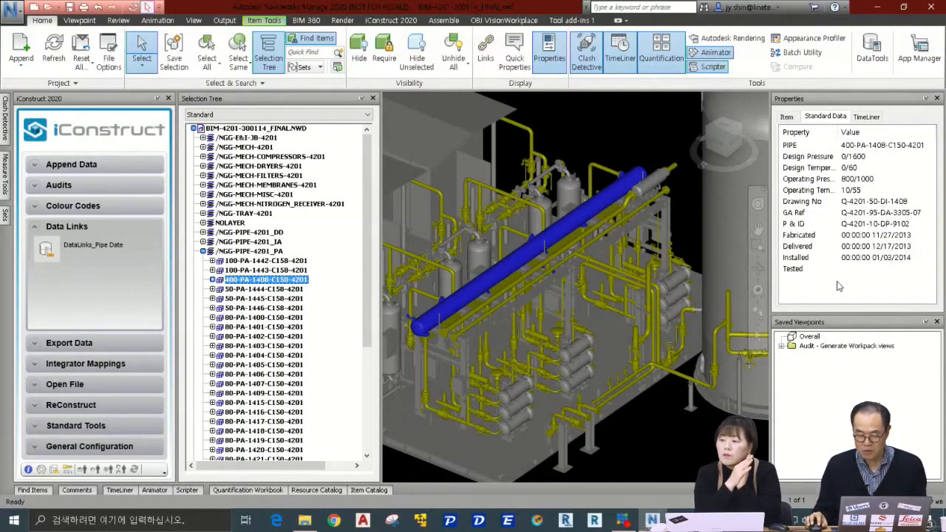
pyautogui.click(501, 291)
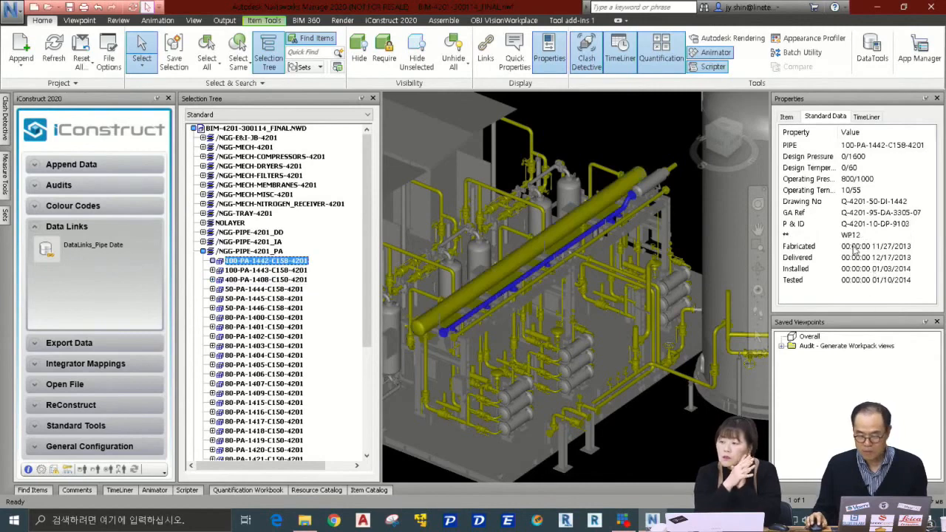
pyautogui.click(657, 309)
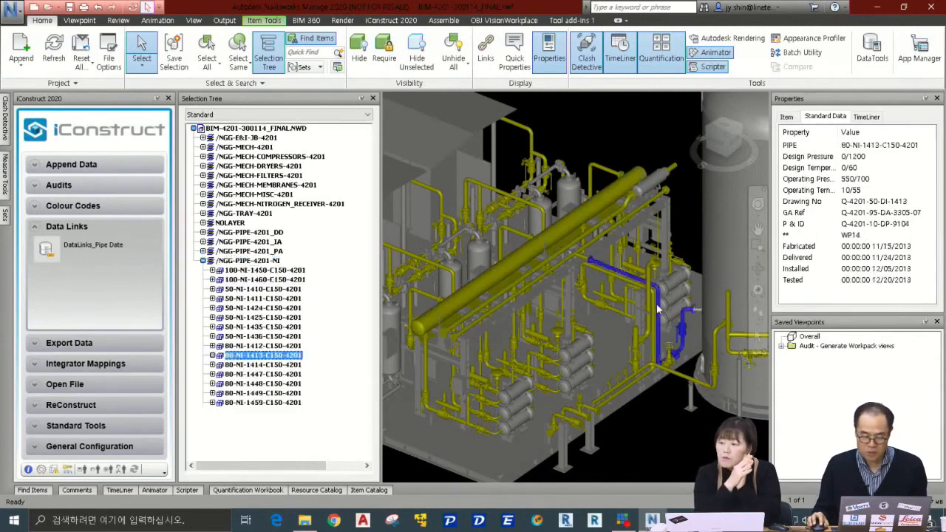
pyautogui.click(454, 225)
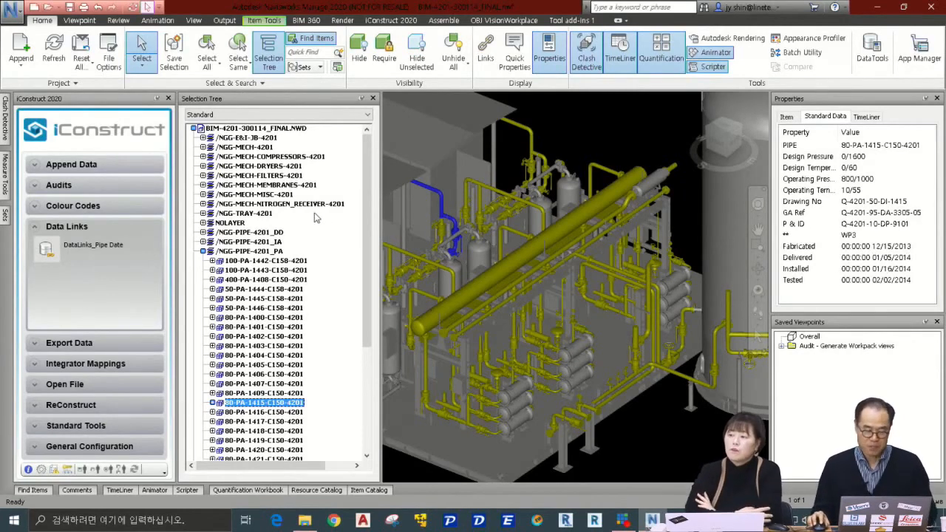
# Collapse the NGG-PIPE-4201_PA group, clear the selection, and select all four NGG-PIPE-4201 groups
pyautogui.click(204, 251)
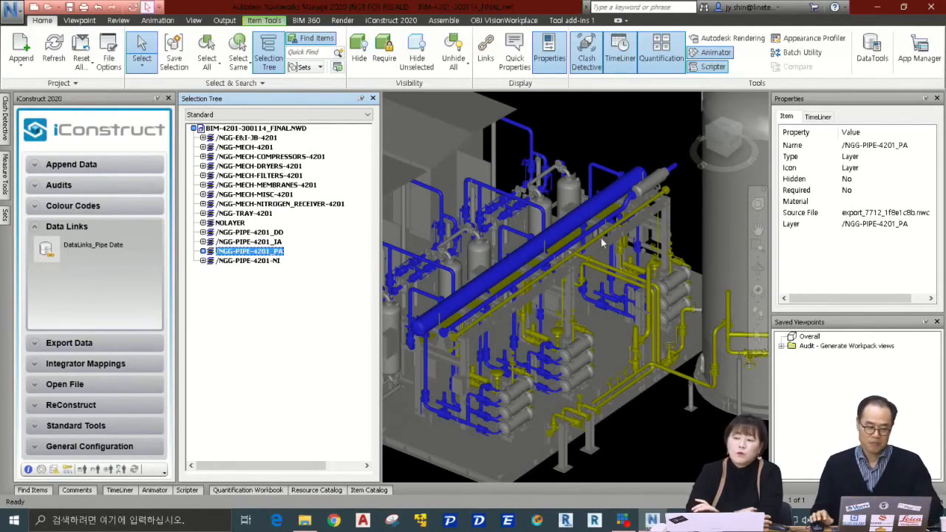
pyautogui.click(590, 146)
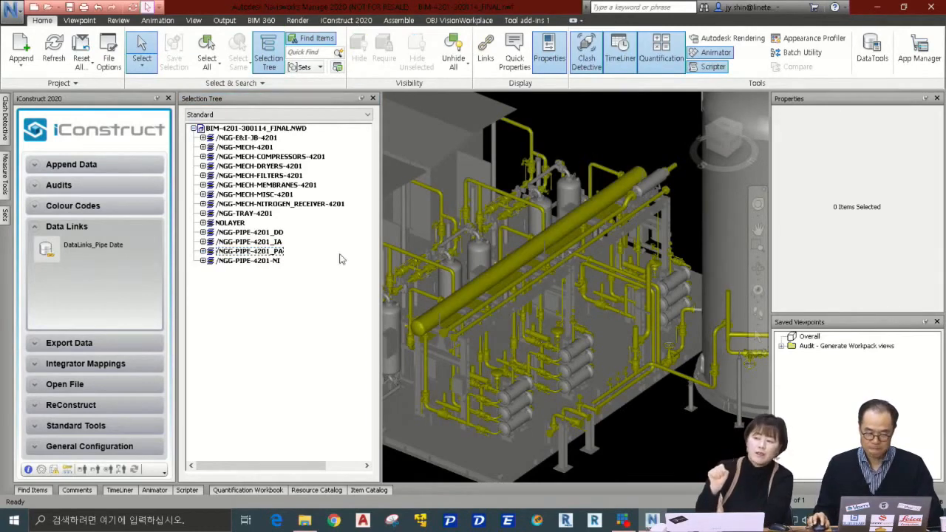
pyautogui.click(257, 233)
pyautogui.keyDown('shift'); pyautogui.click(257, 252); pyautogui.keyUp('shift')
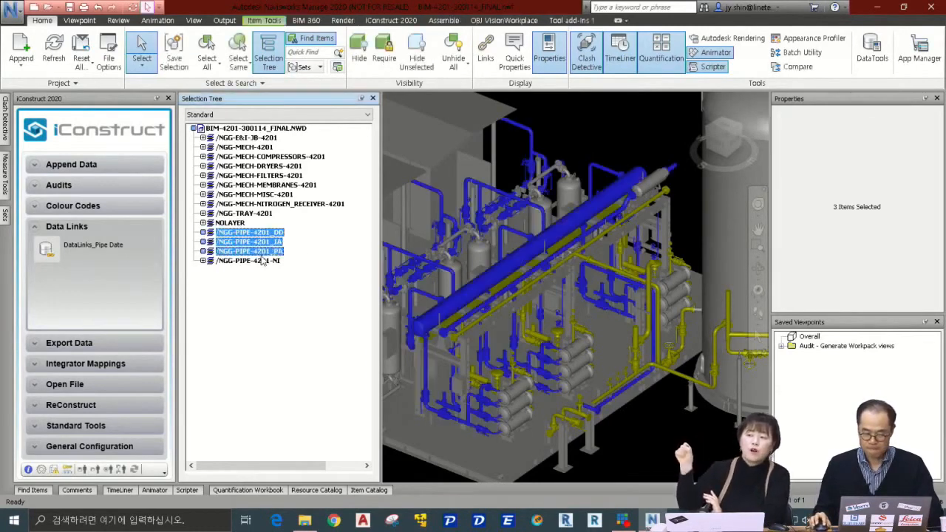
pyautogui.keyDown('shift'); pyautogui.click(262, 260); pyautogui.keyUp('shift')
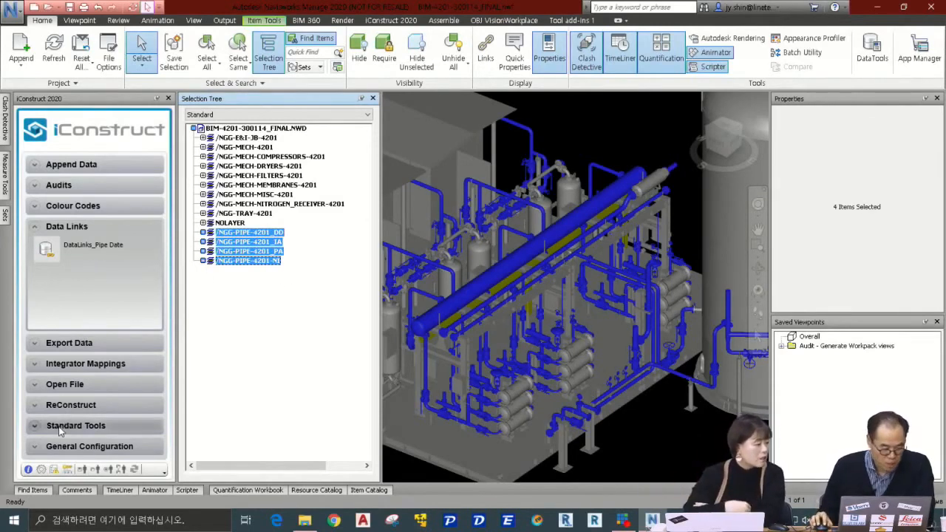
# Apply the Pipe Date Coloring colour code to the four selected NGG-PIPE-4201 groups and close its colour legend
pyautogui.click(52, 207)
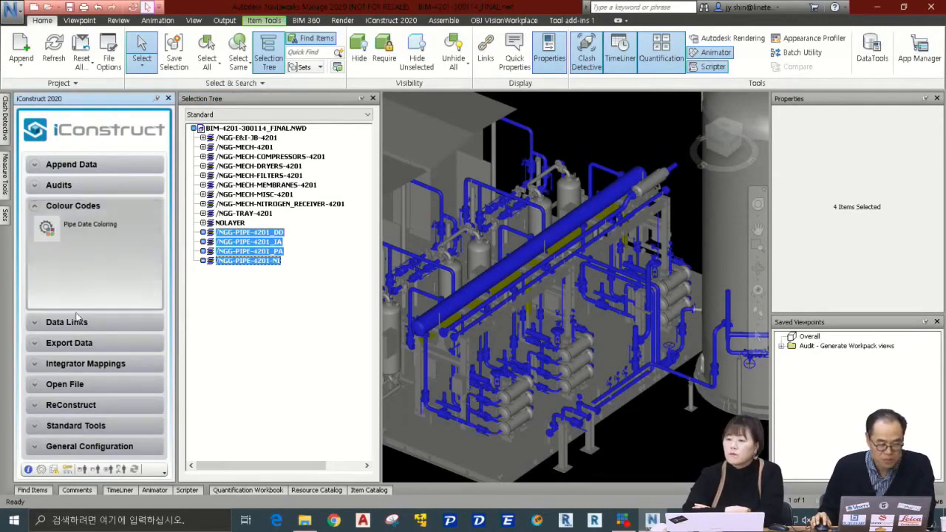
pyautogui.click(47, 228)
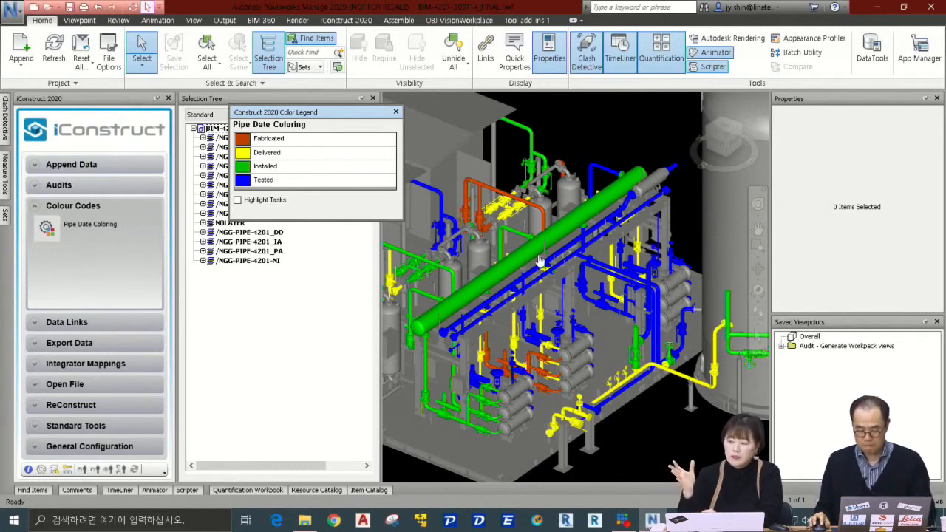
pyautogui.click(396, 111)
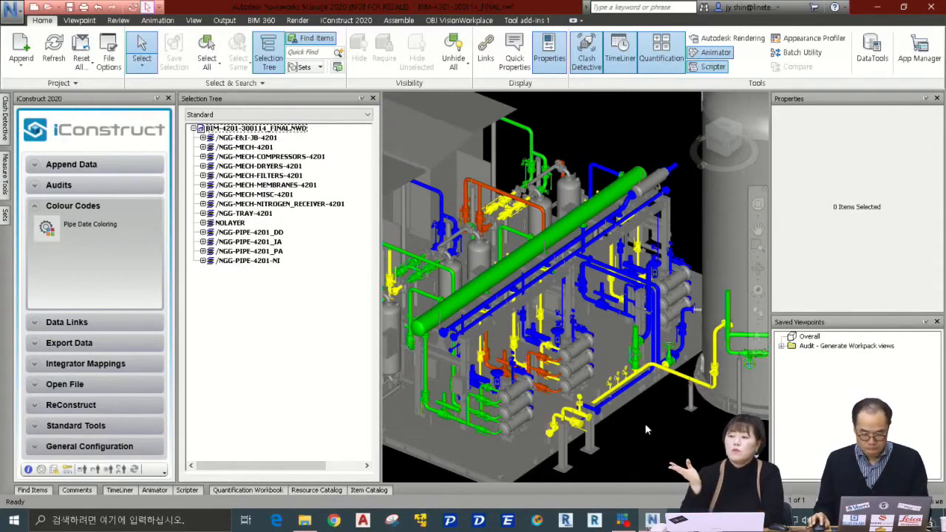
pyautogui.scroll(-2, 595, 325)
pyautogui.scroll(-3, 596, 326)
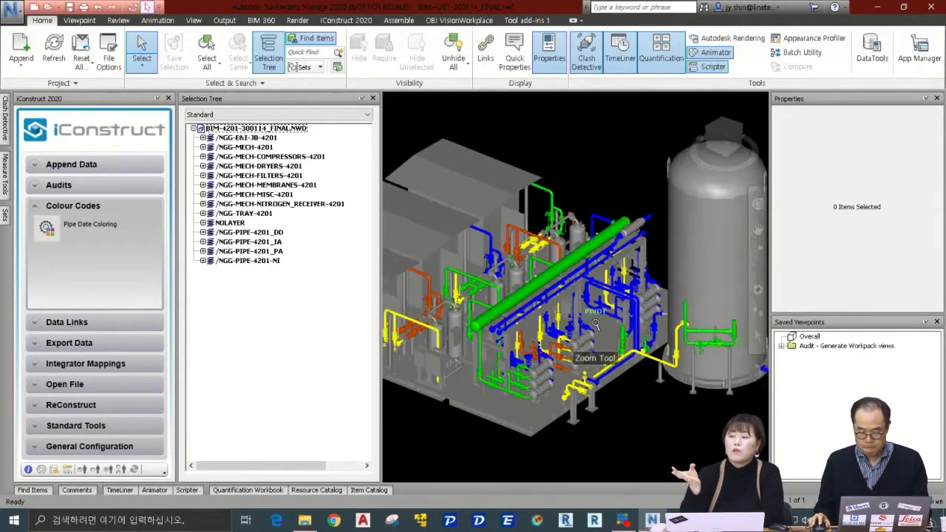
pyautogui.scroll(3, 613, 326)
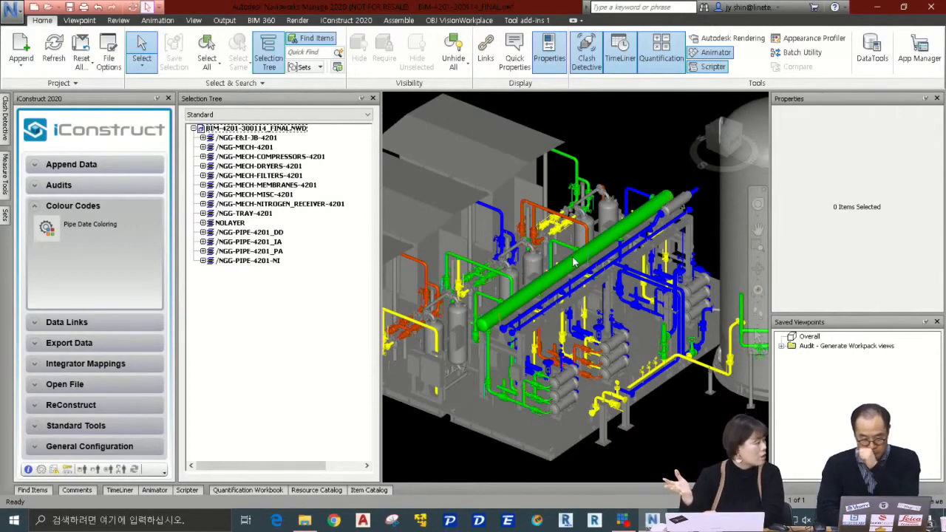
# Check the date properties of an orange pipe in the model, and view the saved work pack viewpoints WP7 and WP8
pyautogui.click(536, 215)
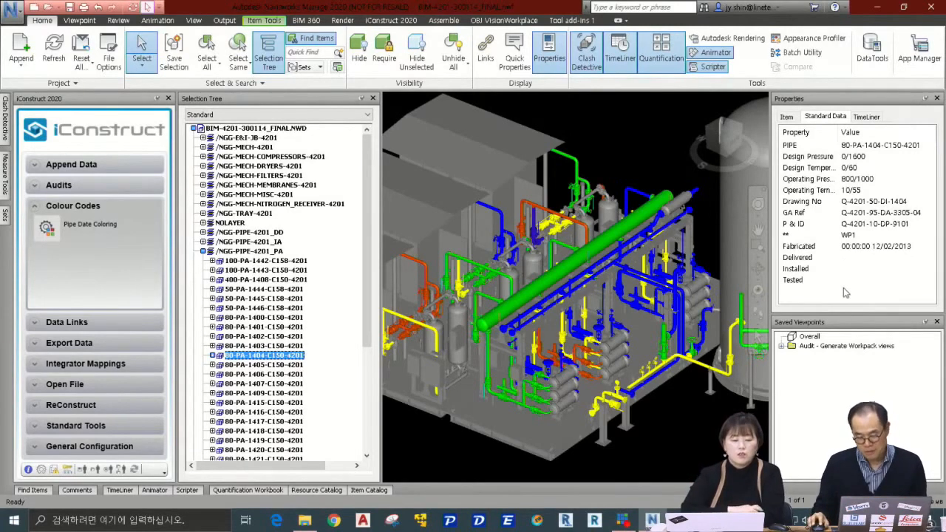
pyautogui.click(783, 346)
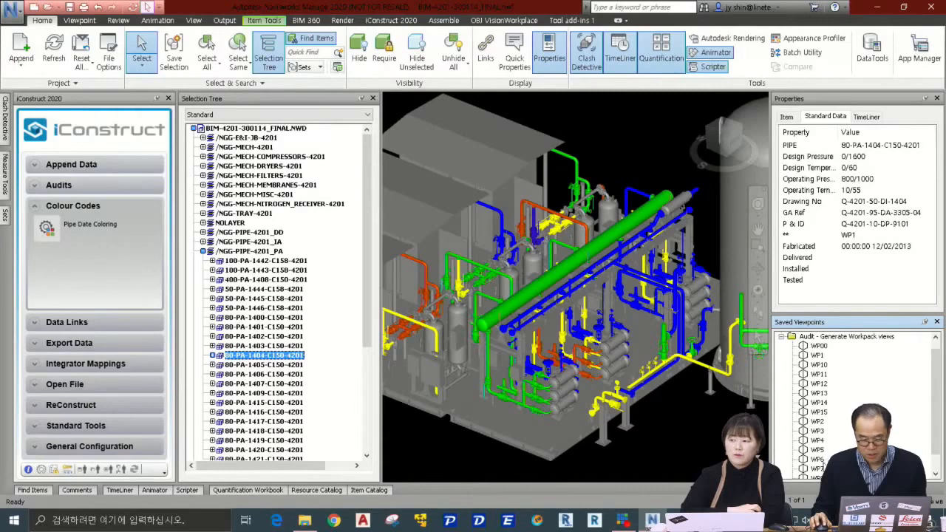
pyautogui.click(816, 469)
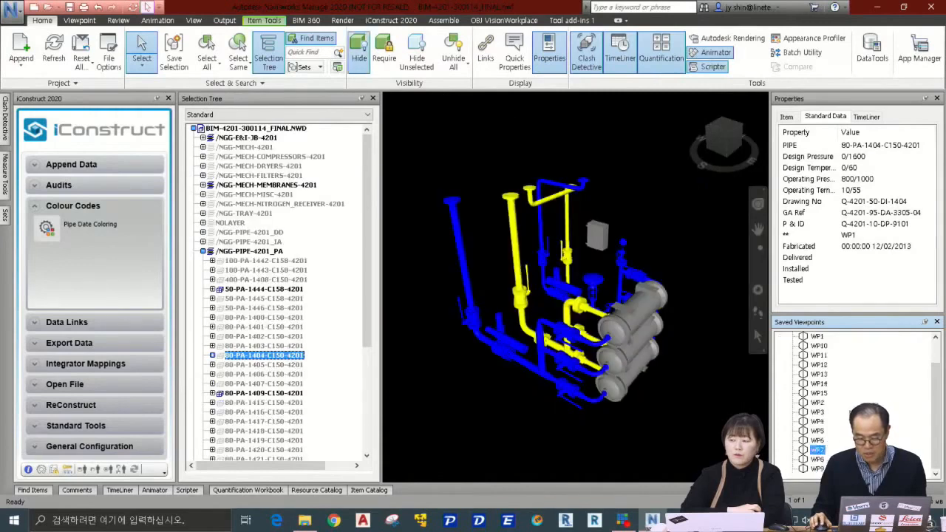
pyautogui.click(818, 460)
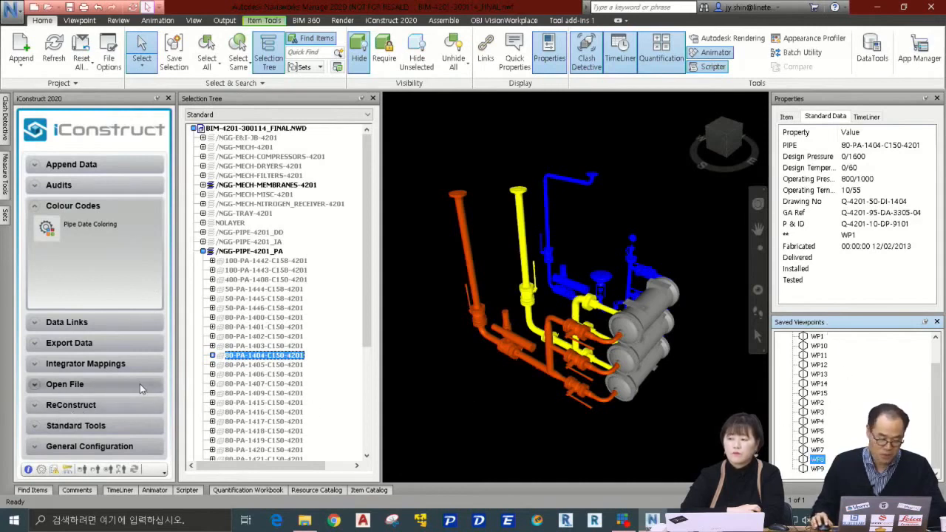
# Open the View Report tool from iConstruct's standard tools and move its window higher on the screen
pyautogui.click(51, 447)
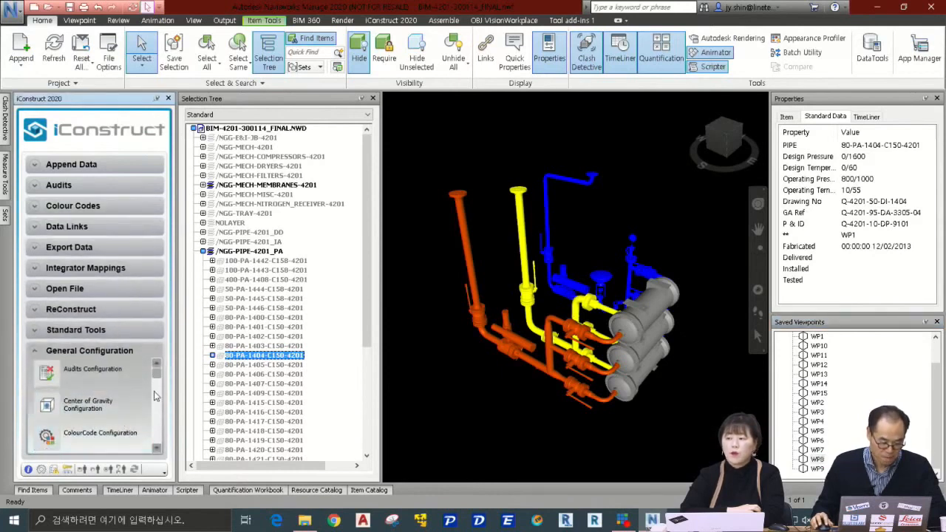
pyautogui.click(43, 333)
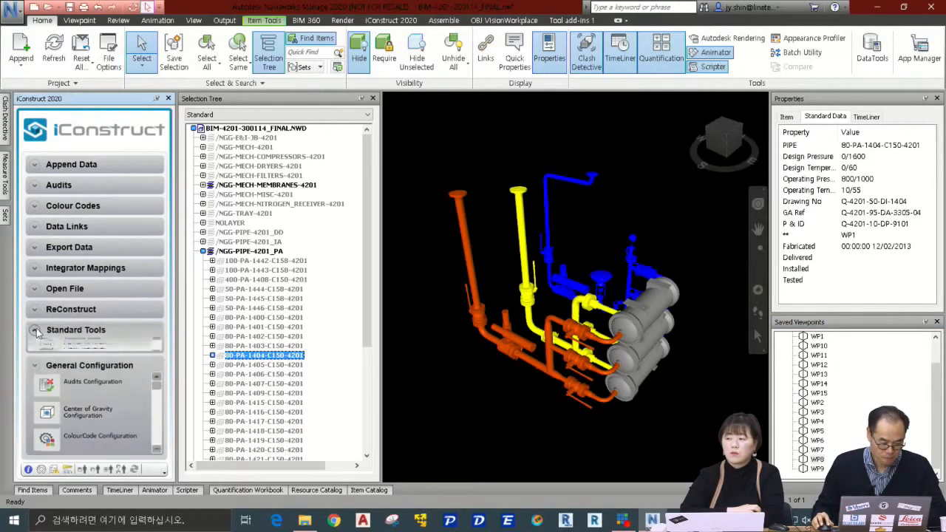
pyautogui.scroll(-10, 82, 395)
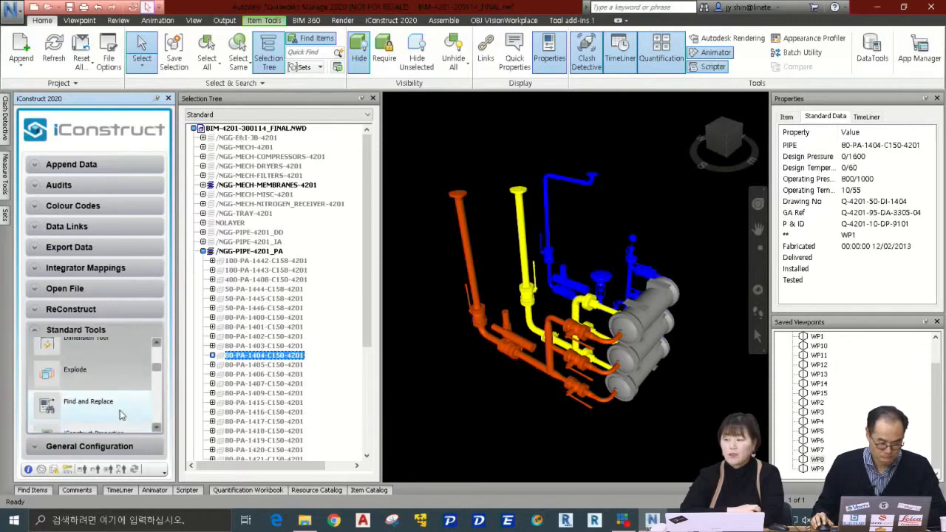
pyautogui.scroll(-4, 118, 403)
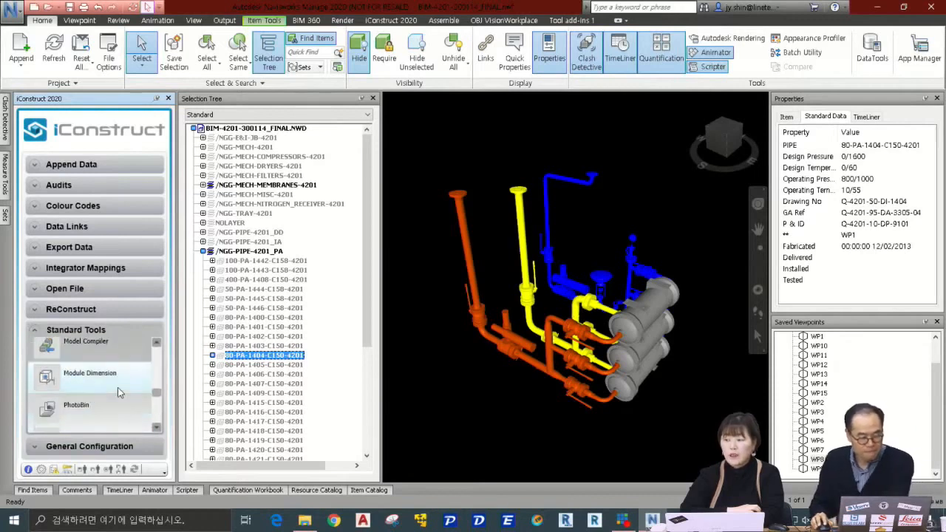
pyautogui.scroll(-3, 115, 390)
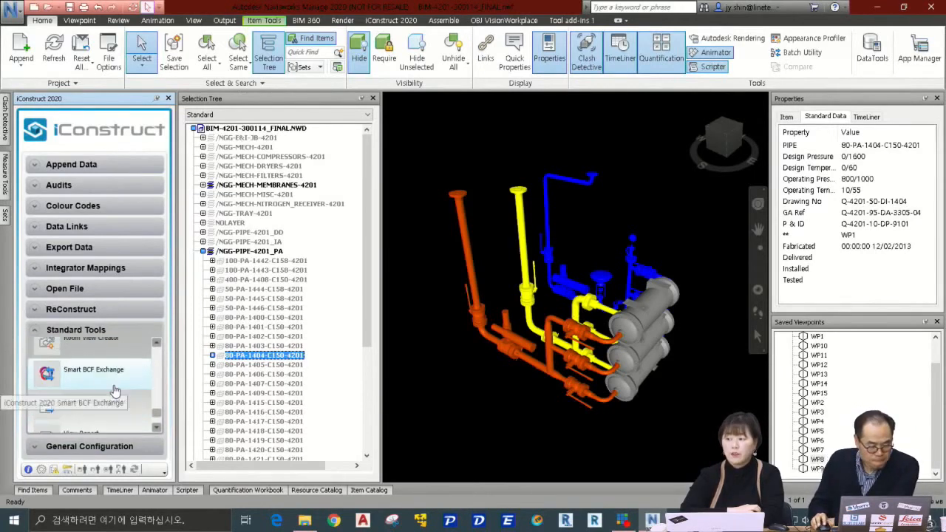
pyautogui.scroll(-2, 111, 388)
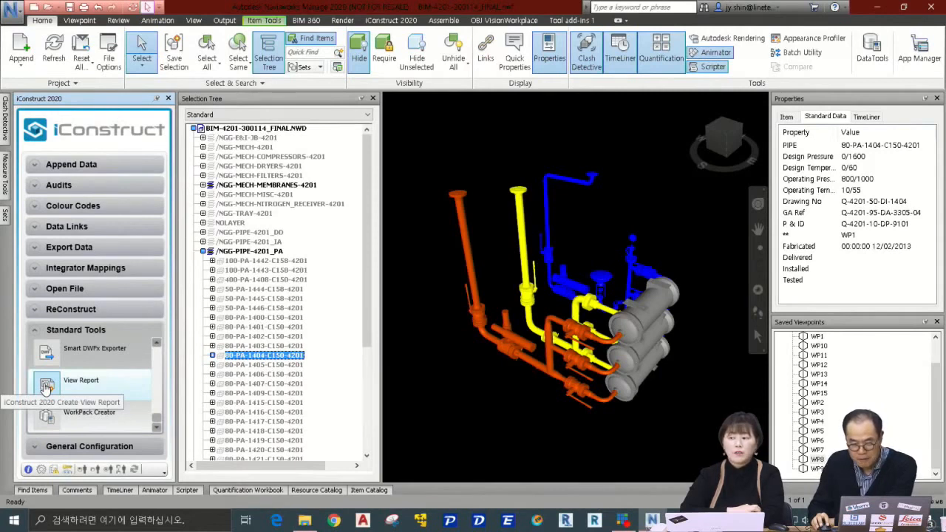
pyautogui.click(46, 386)
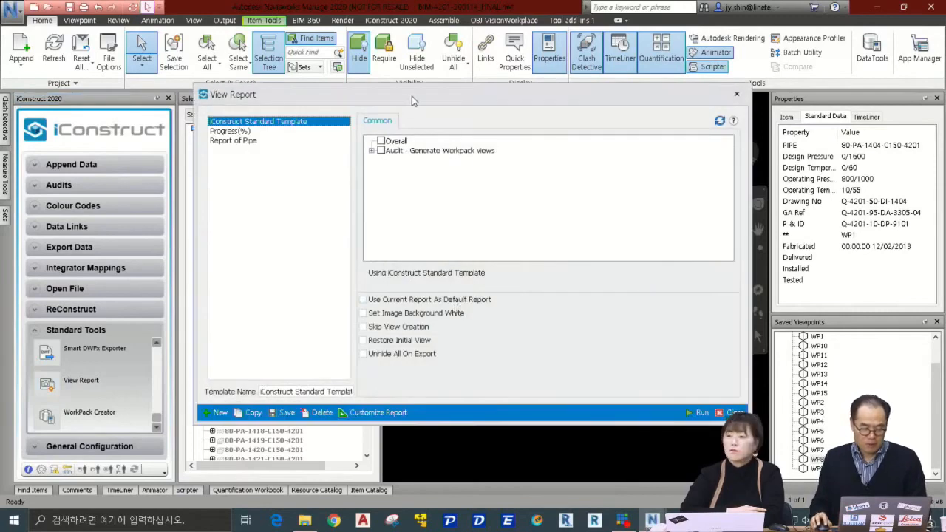
pyautogui.moveTo(412, 96); pyautogui.dragTo(439, 34)
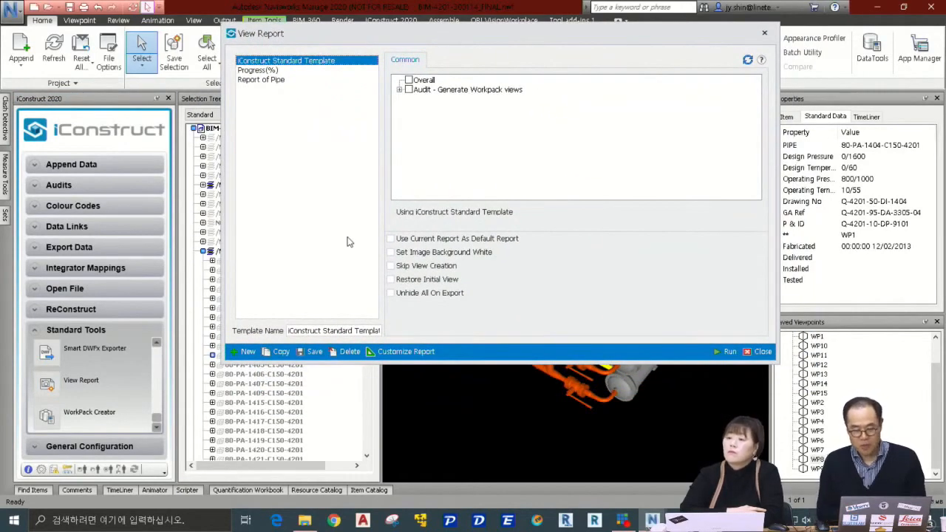
# Load the Report of Pipe template and include the WP7 and WP8 workpack views in the report
pyautogui.click(273, 80)
pyautogui.click(399, 89)
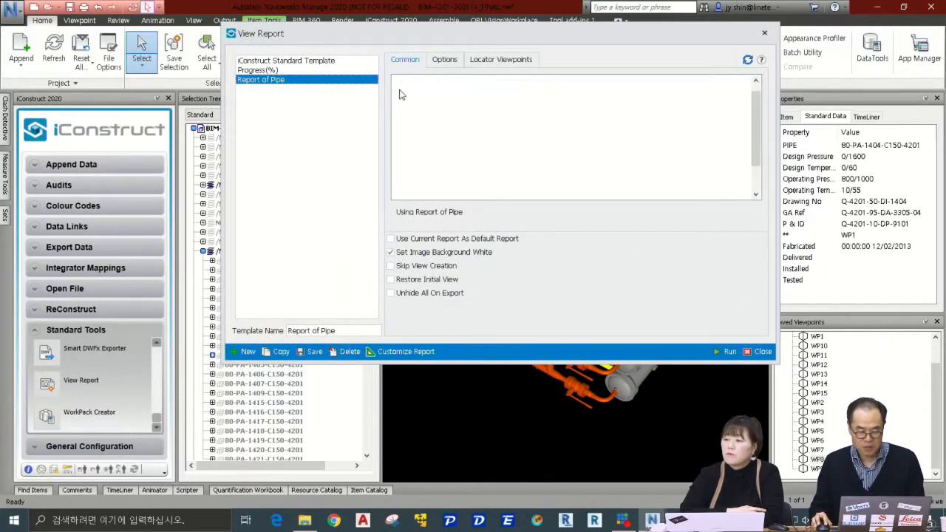
pyautogui.scroll(-1, 440, 151)
pyautogui.scroll(2, 440, 144)
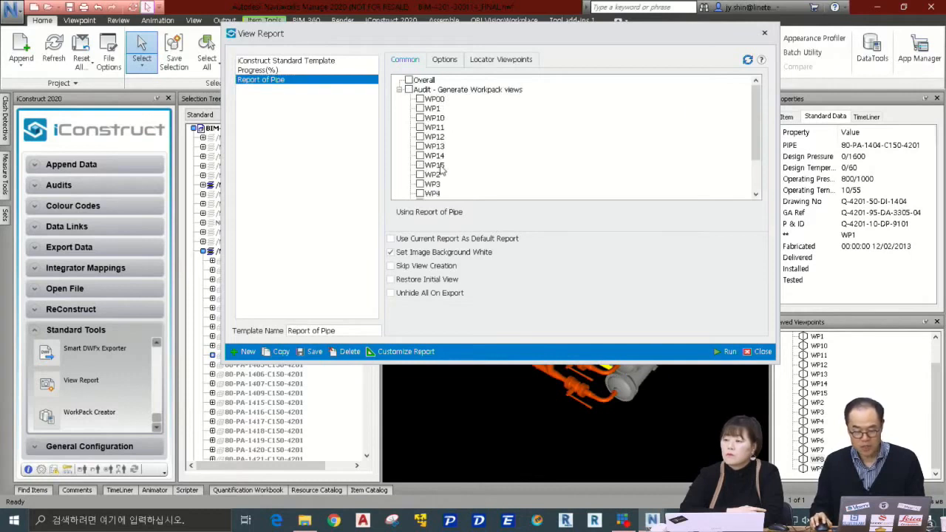
pyautogui.scroll(-2, 442, 170)
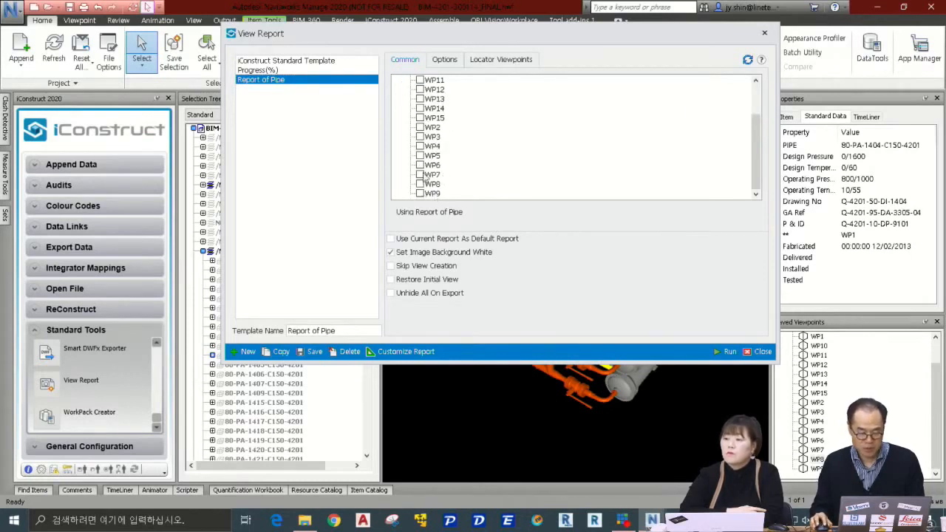
pyautogui.click(420, 175)
pyautogui.click(420, 185)
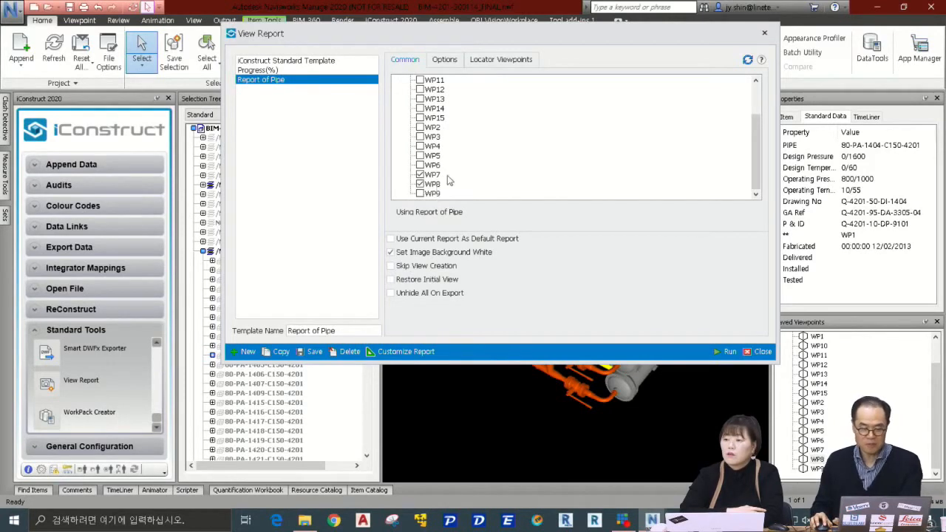
# Review the Options and Locator Viewpoints settings of the Report of Pipe template, and open its layout in the Report Designer
pyautogui.click(445, 60)
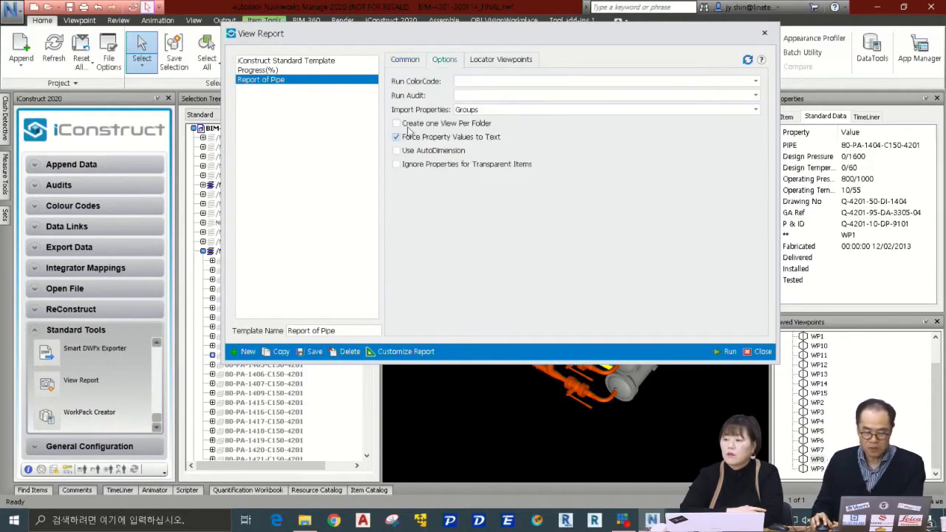
pyautogui.click(491, 59)
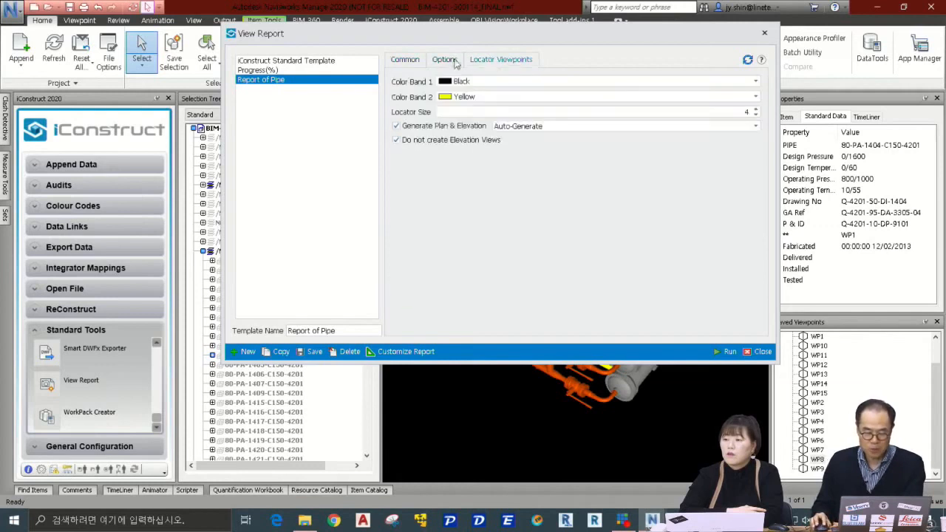
pyautogui.click(405, 59)
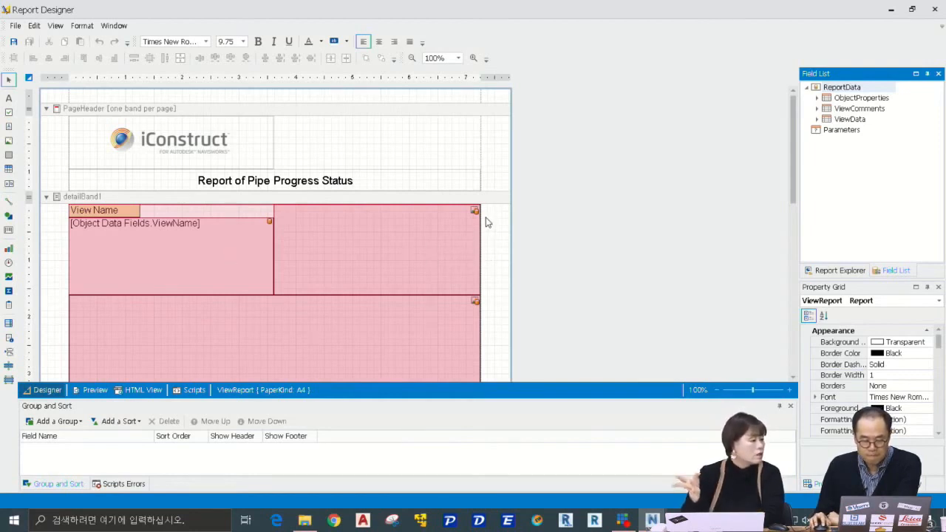
# Inspect the plan view picture box and the image settings of the iConstruct logo in the report's page header
pyautogui.click(452, 235)
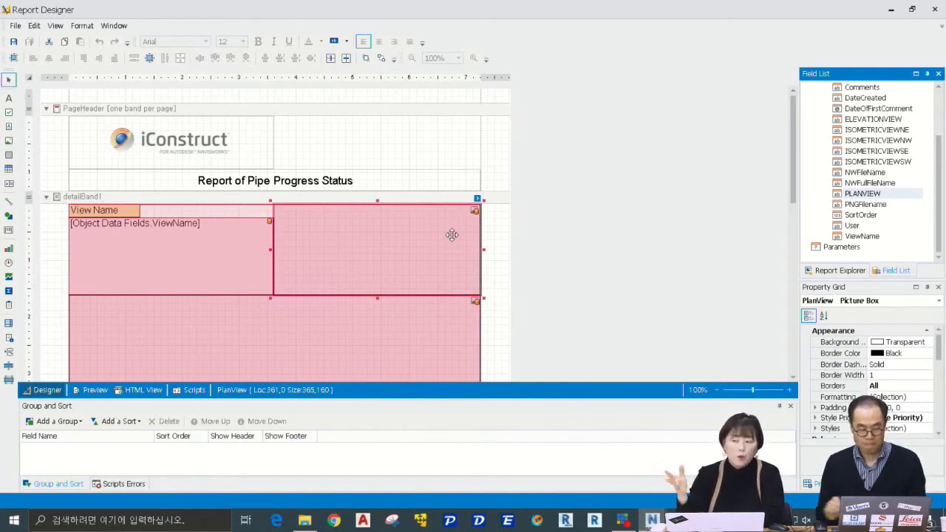
pyautogui.click(260, 152)
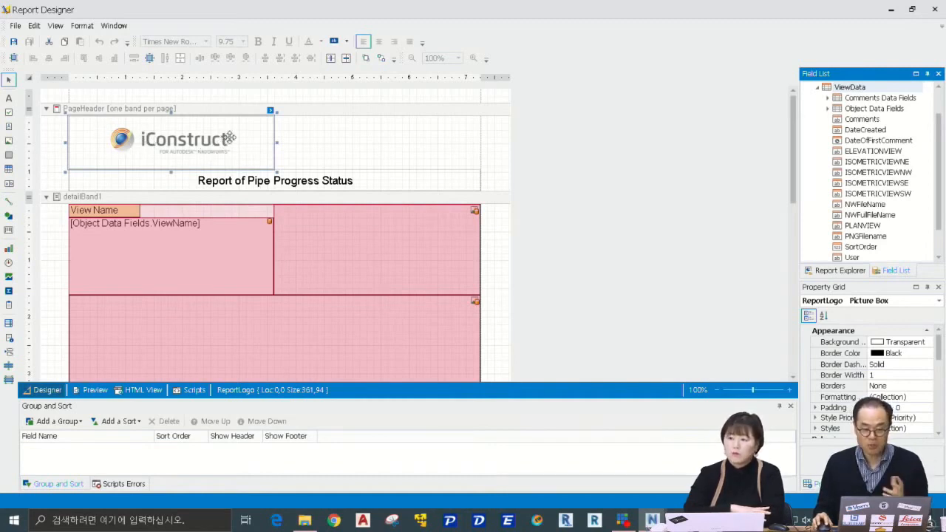
pyautogui.click(271, 112)
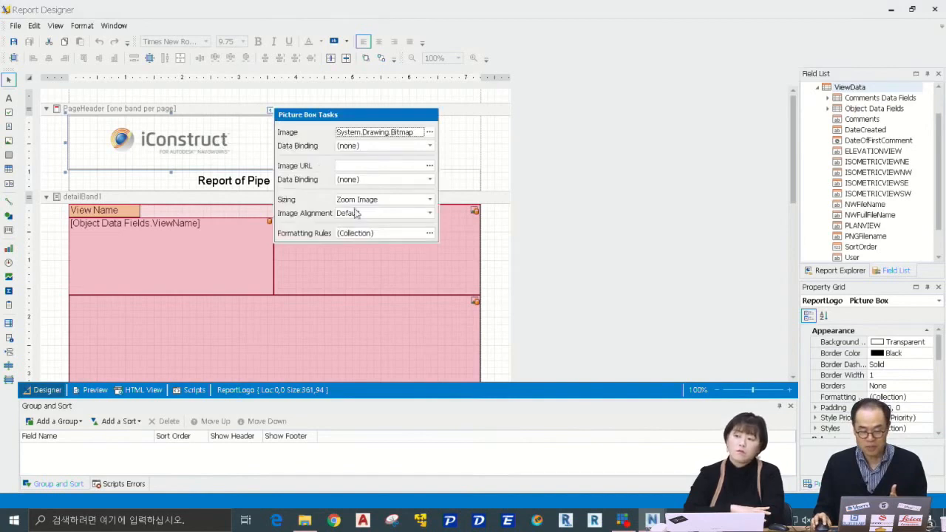
pyautogui.click(464, 166)
# Check the data bindings of the plan view picture box, the view name label and the large view picture box
pyautogui.click(454, 249)
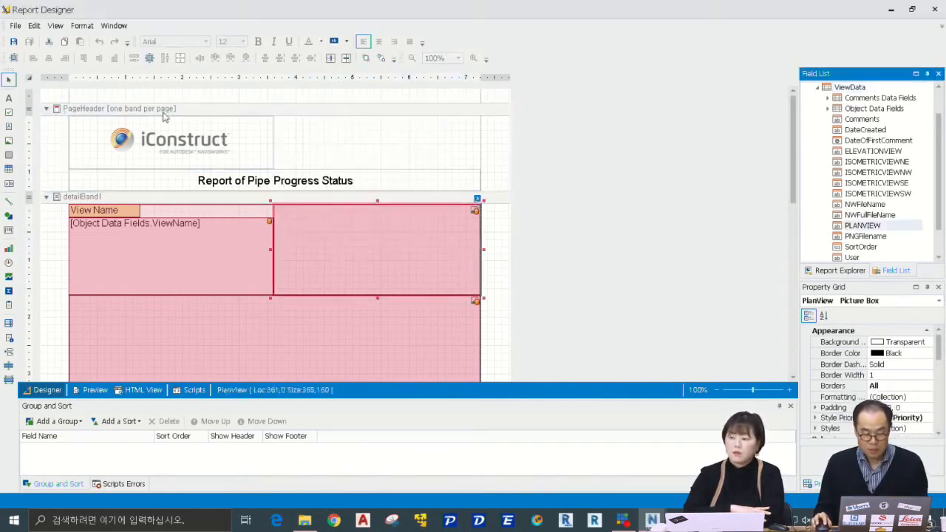
pyautogui.click(477, 200)
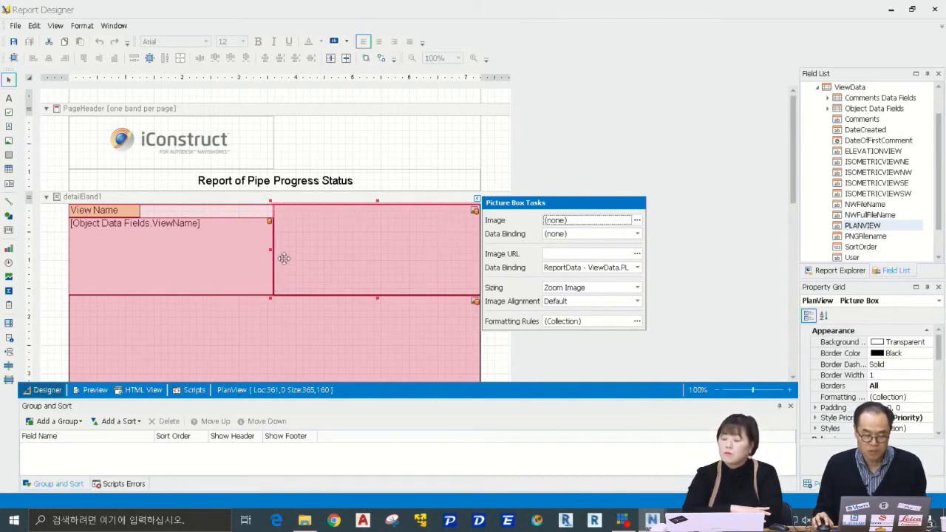
pyautogui.click(183, 264)
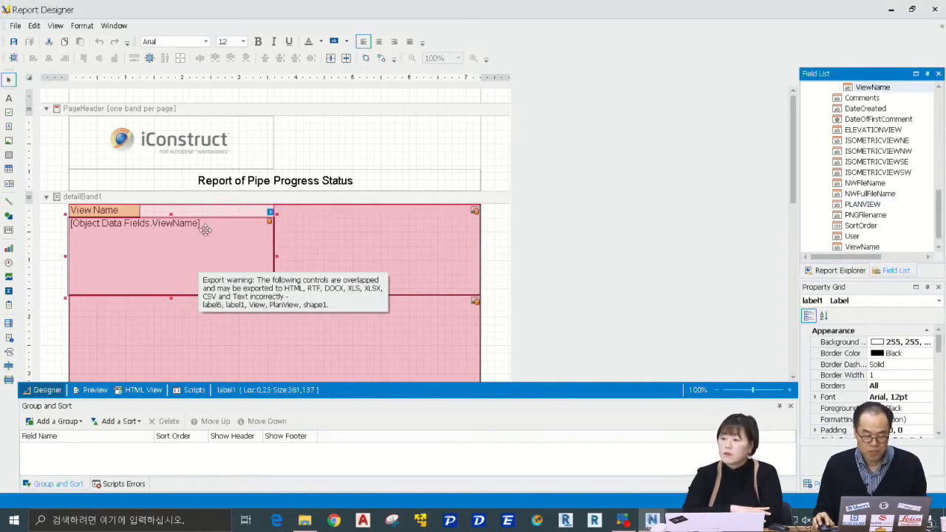
pyautogui.click(483, 323)
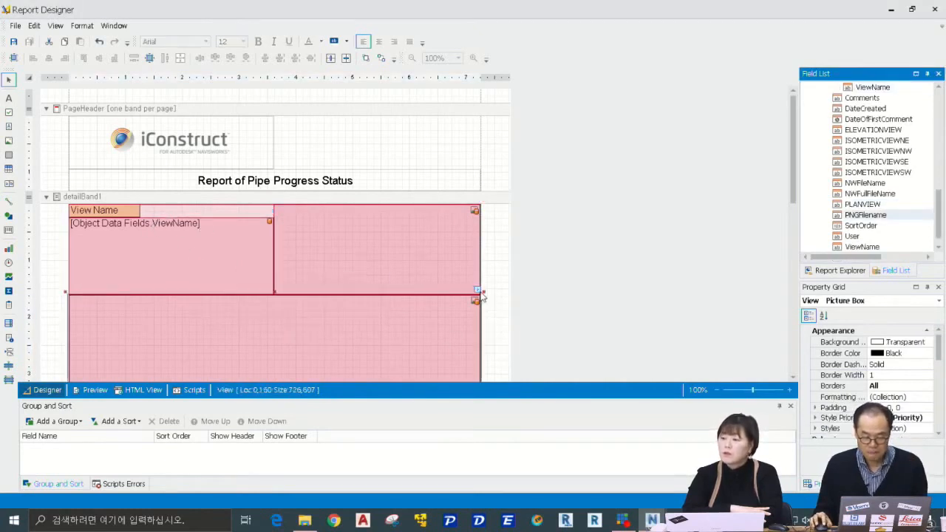
pyautogui.click(477, 289)
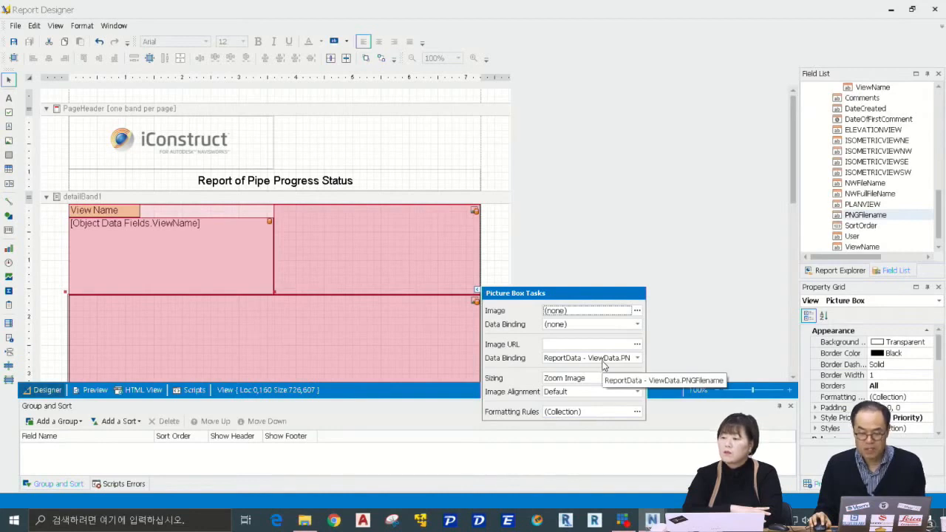
pyautogui.click(396, 339)
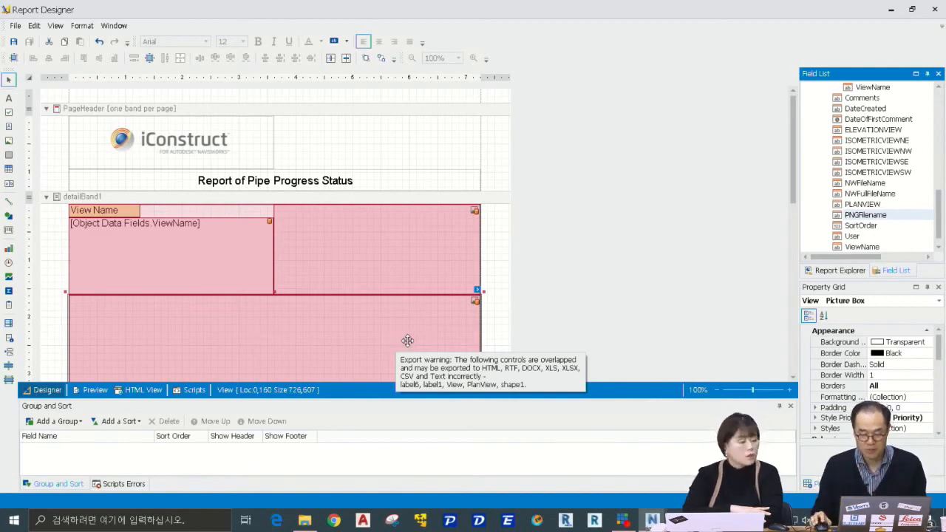
# Check the field names and display names of the Pipe Status custom table below the large view picture box
pyautogui.scroll(-6, 411, 334)
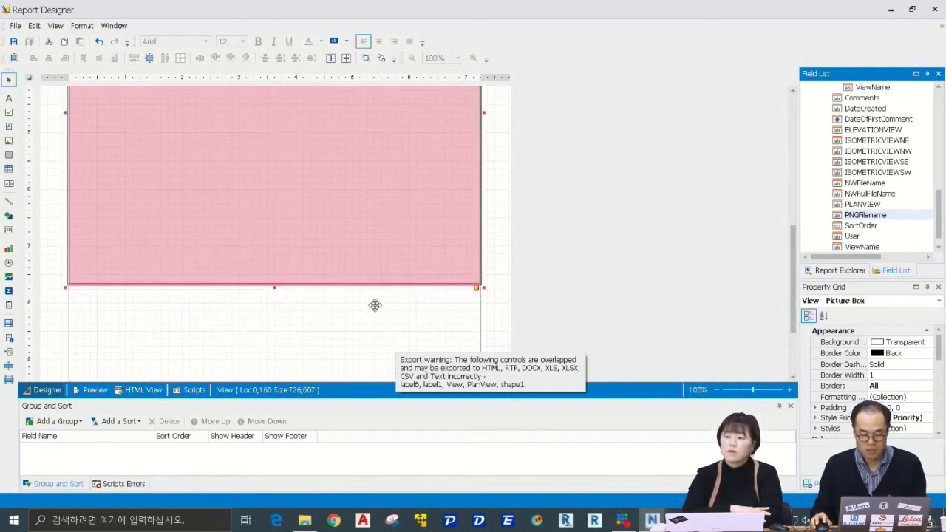
pyautogui.click(445, 311)
pyautogui.click(479, 282)
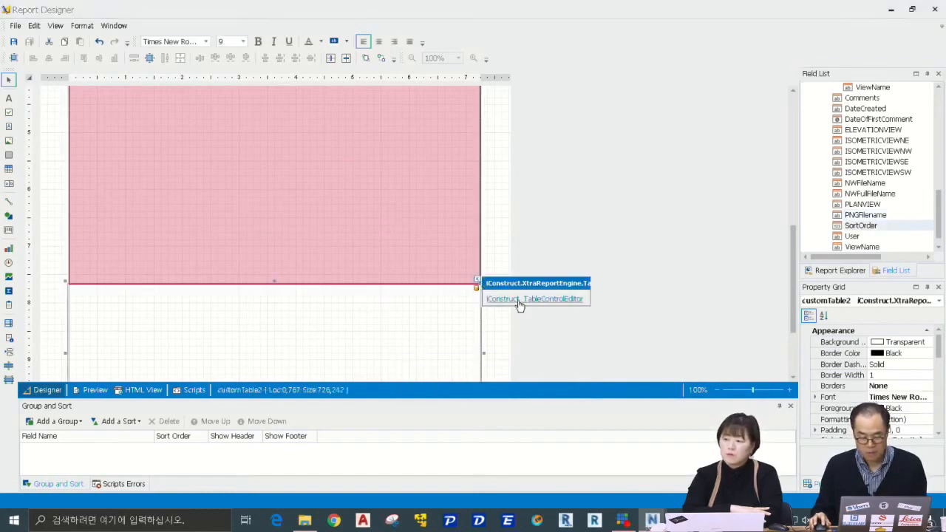
pyautogui.click(498, 299)
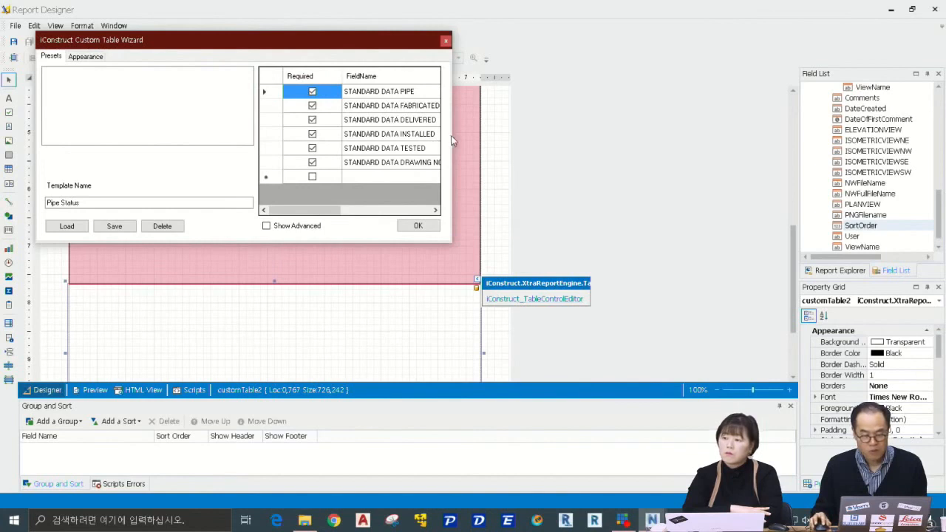
pyautogui.moveTo(456, 136); pyautogui.dragTo(710, 155)
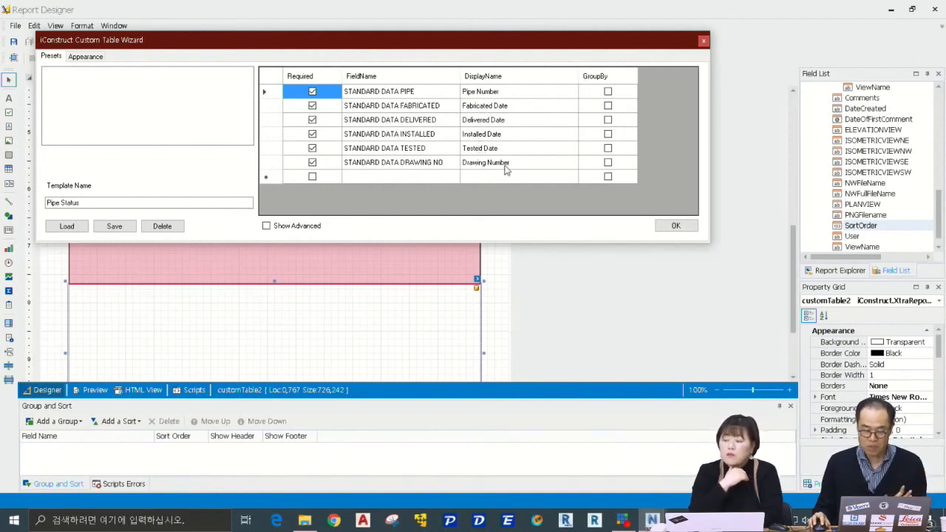
pyautogui.click(676, 226)
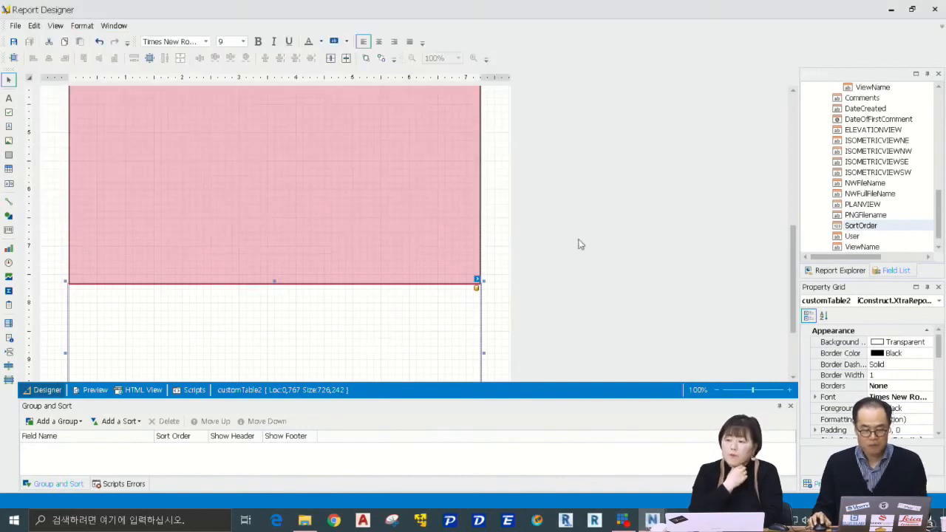
# Preview the report and examine the plan view, pipe picture and status table on the WP7 and WP8 pages
pyautogui.click(91, 391)
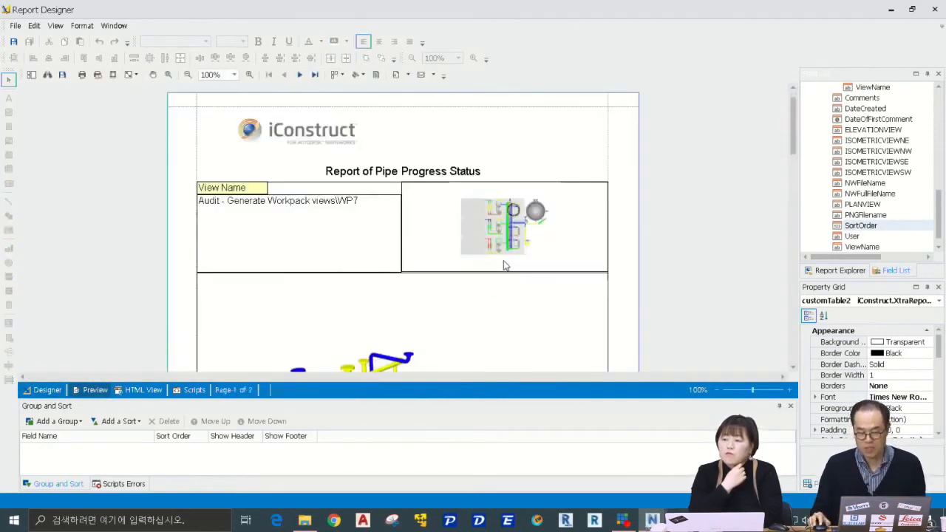
pyautogui.scroll(-5, 503, 262)
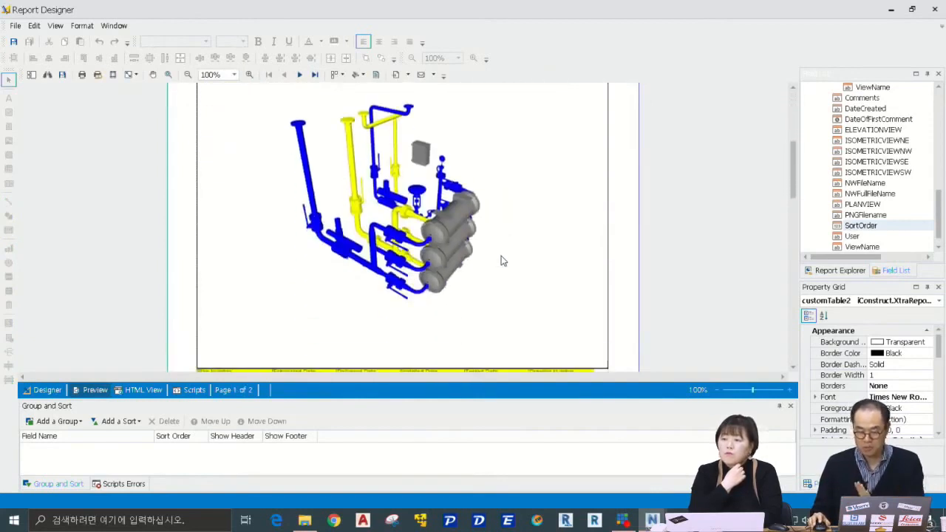
pyautogui.scroll(-3, 502, 261)
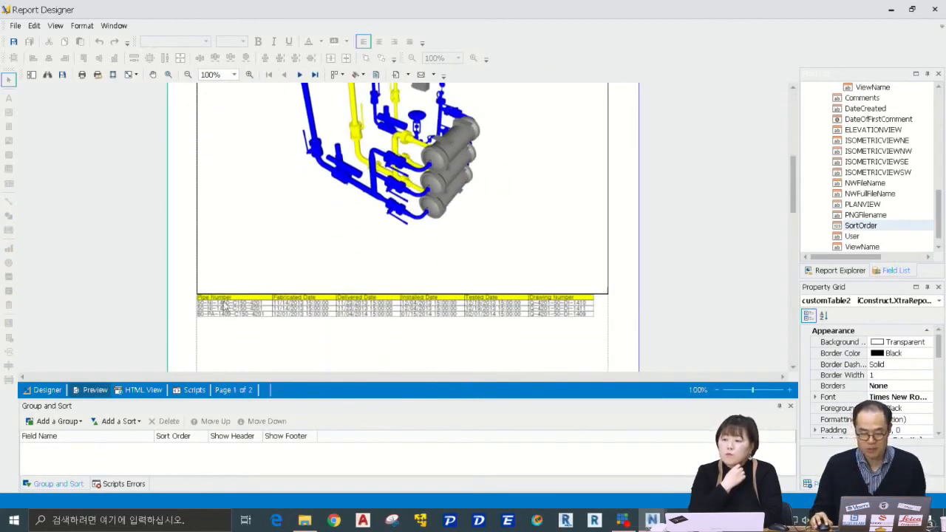
pyautogui.scroll(-8, 419, 255)
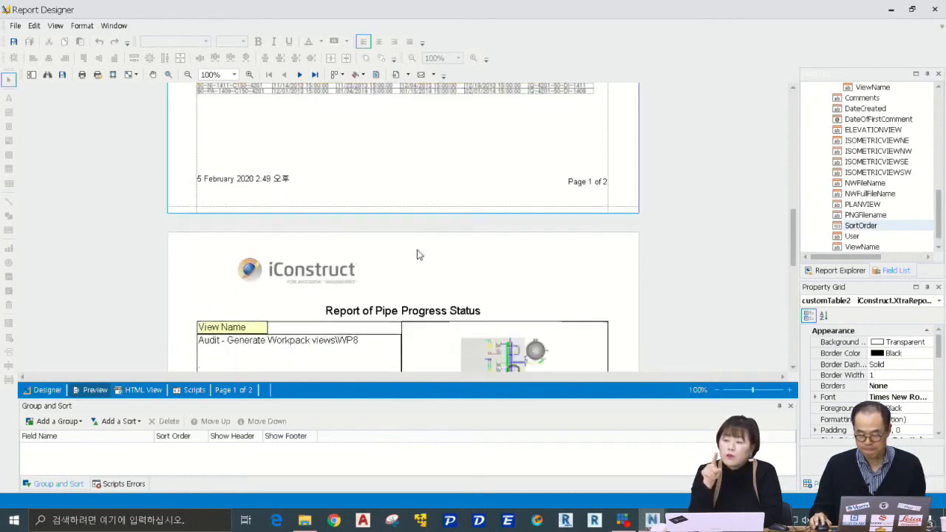
pyautogui.scroll(-5, 417, 255)
pyautogui.scroll(-3, 428, 246)
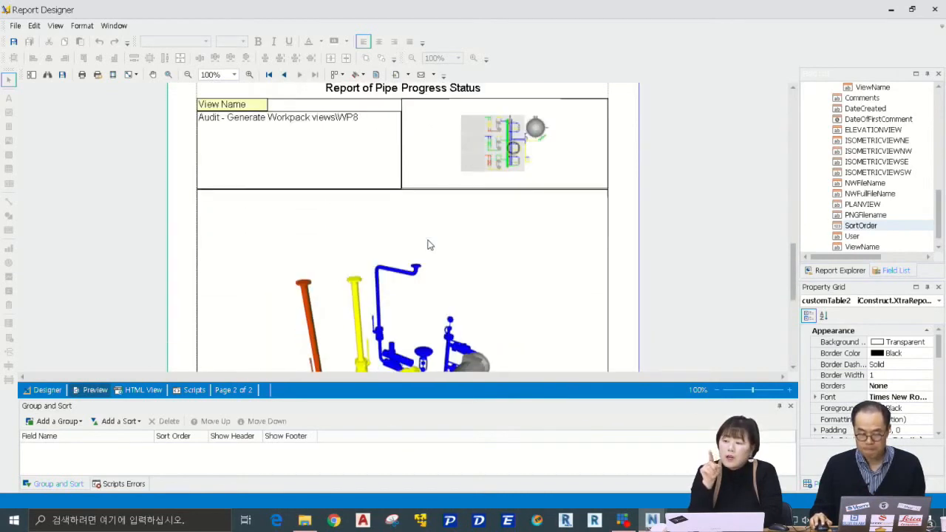
pyautogui.scroll(-8, 427, 246)
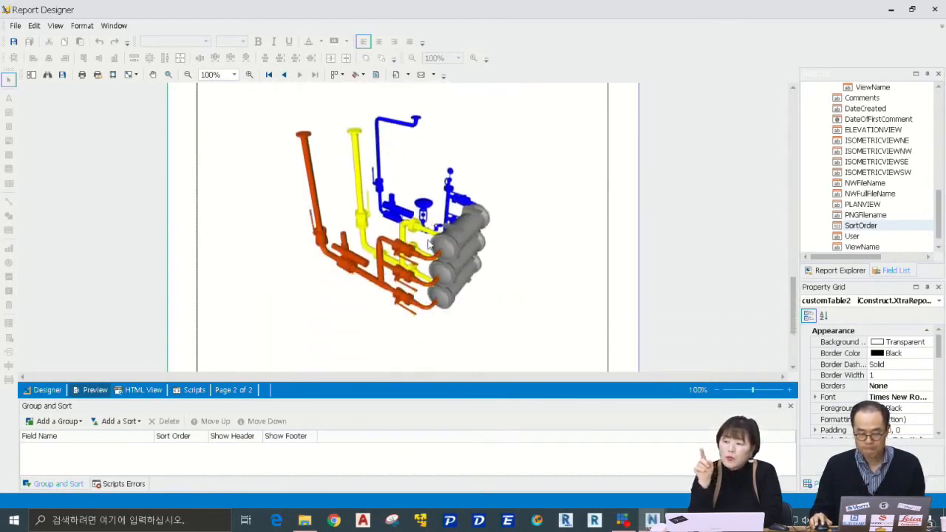
pyautogui.scroll(2, 428, 241)
pyautogui.scroll(-2, 427, 240)
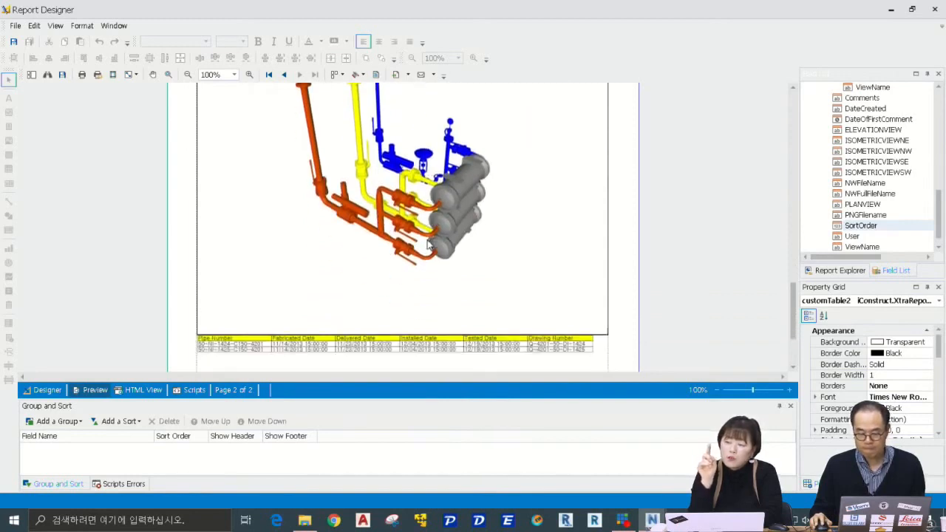
pyautogui.scroll(-1, 475, 259)
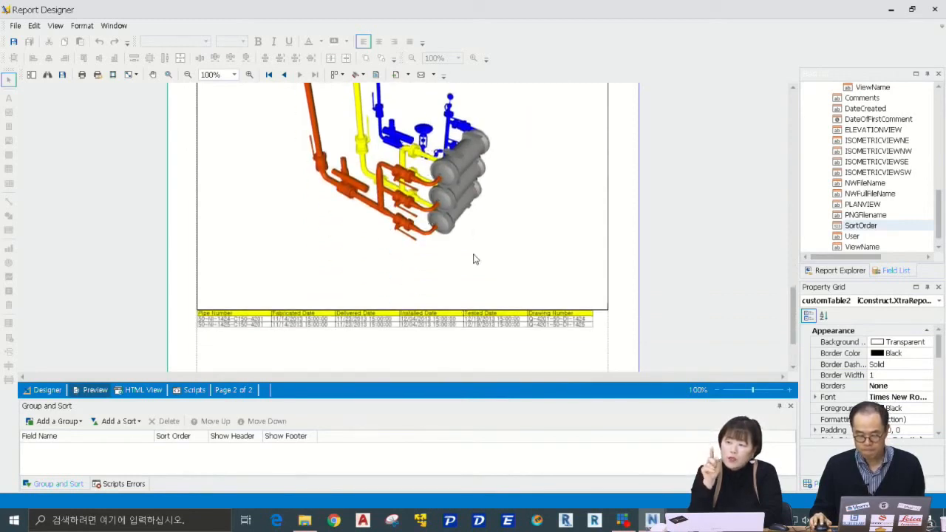
pyautogui.scroll(-4, 476, 259)
pyautogui.scroll(10, 476, 259)
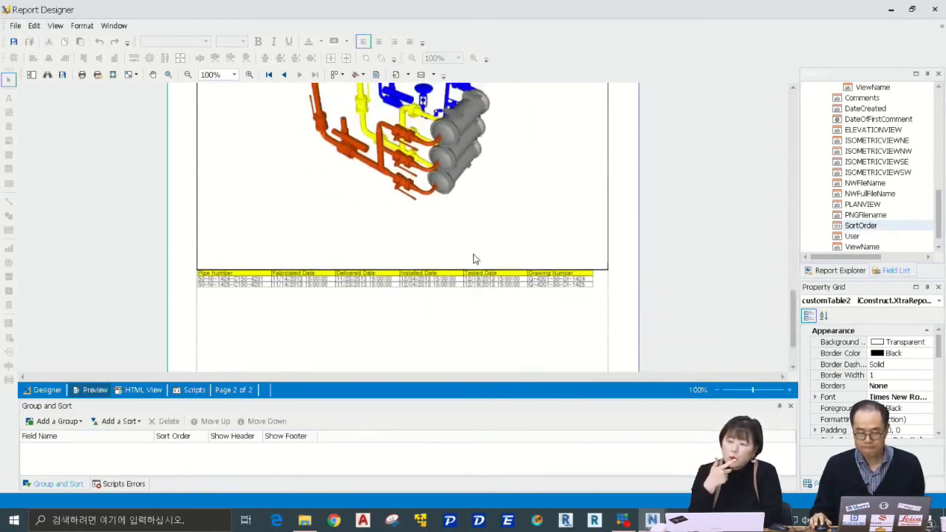
pyautogui.scroll(5, 475, 259)
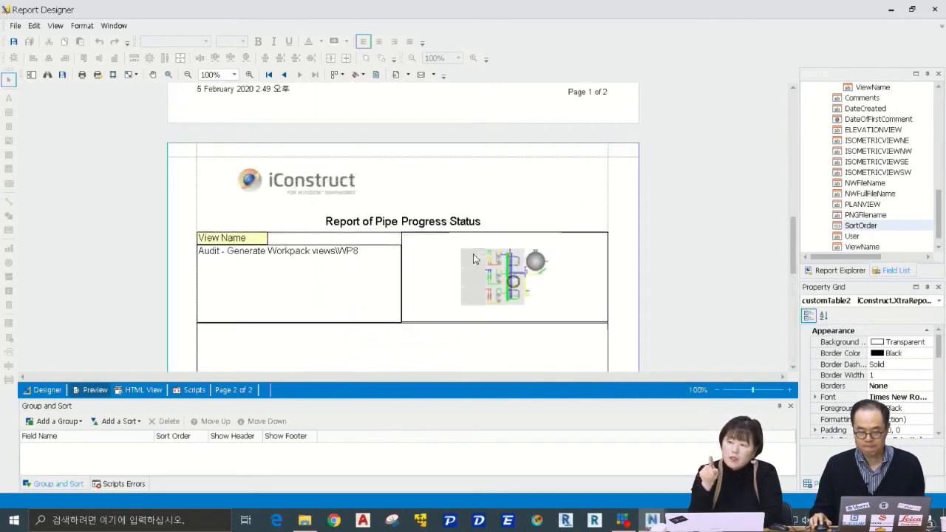
pyautogui.scroll(-10, 475, 259)
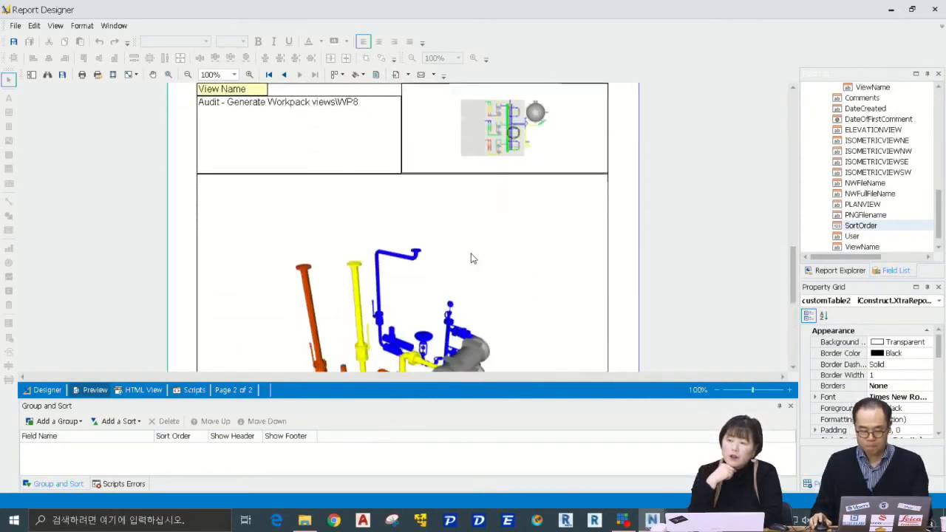
pyautogui.scroll(-3, 471, 255)
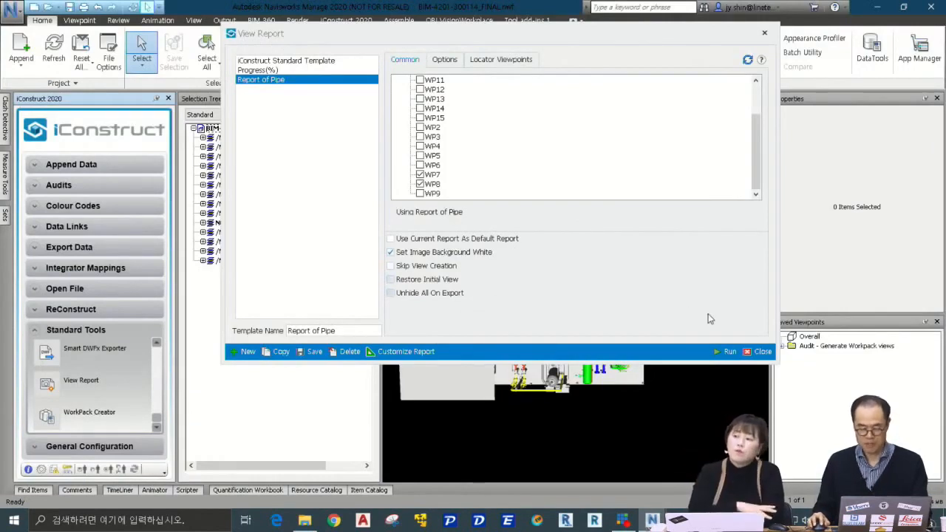
# Close the View Report setup and both open Excel workbooks, discarding the changes to the unsaved workbook
pyautogui.click(761, 352)
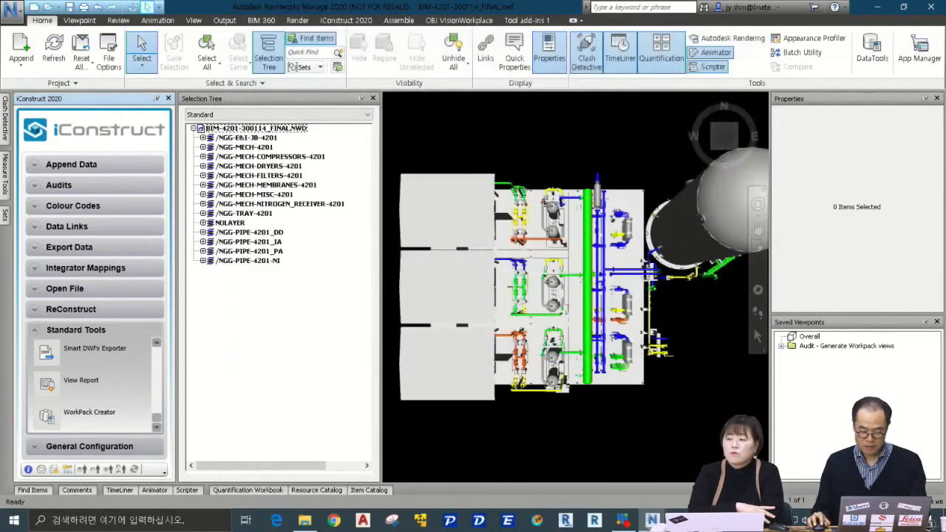
pyautogui.moveTo(622, 521)
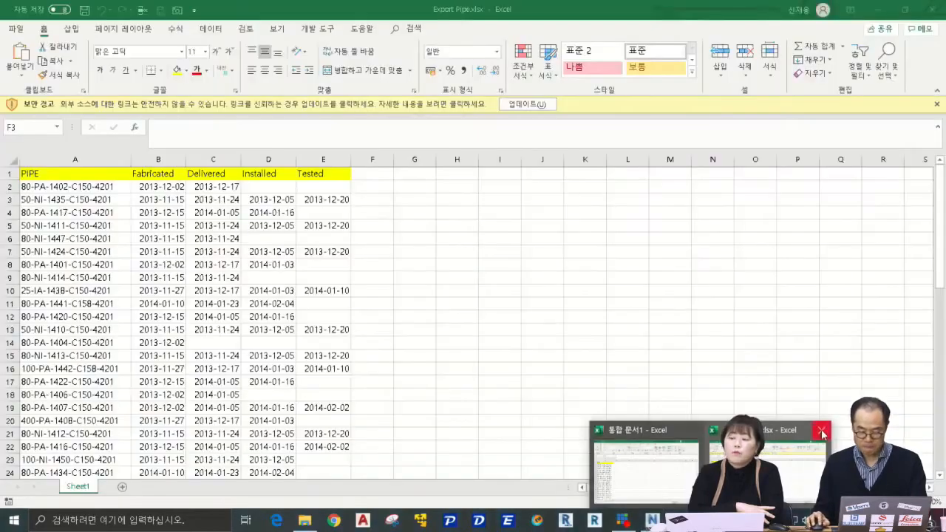
pyautogui.click(823, 430)
pyautogui.click(647, 477)
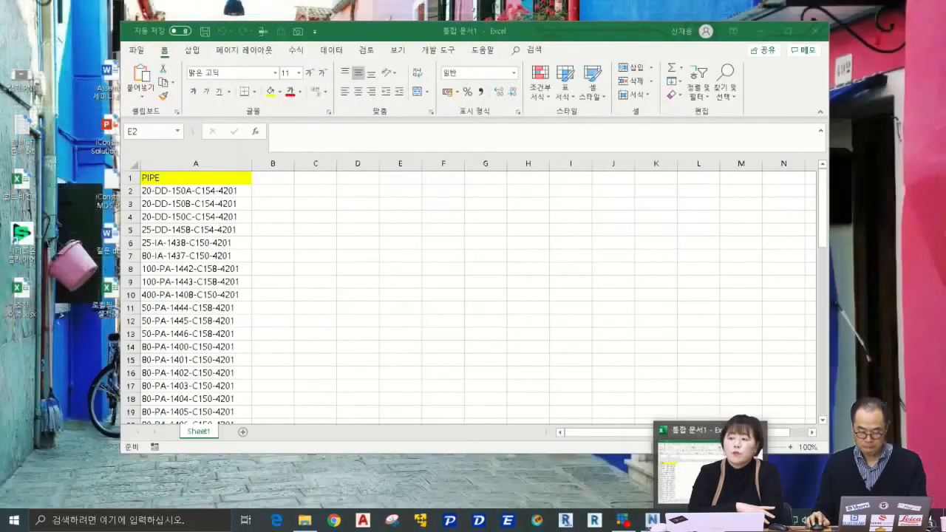
pyautogui.click(764, 429)
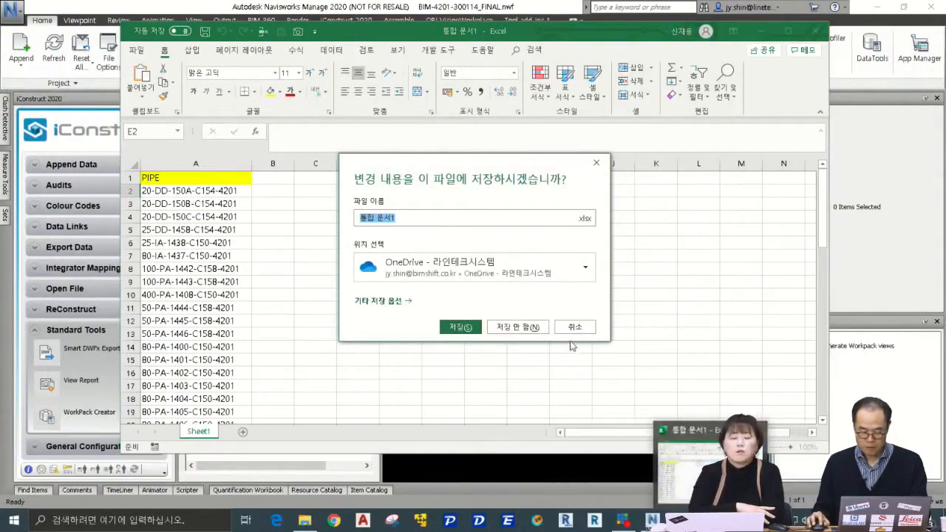
pyautogui.click(539, 327)
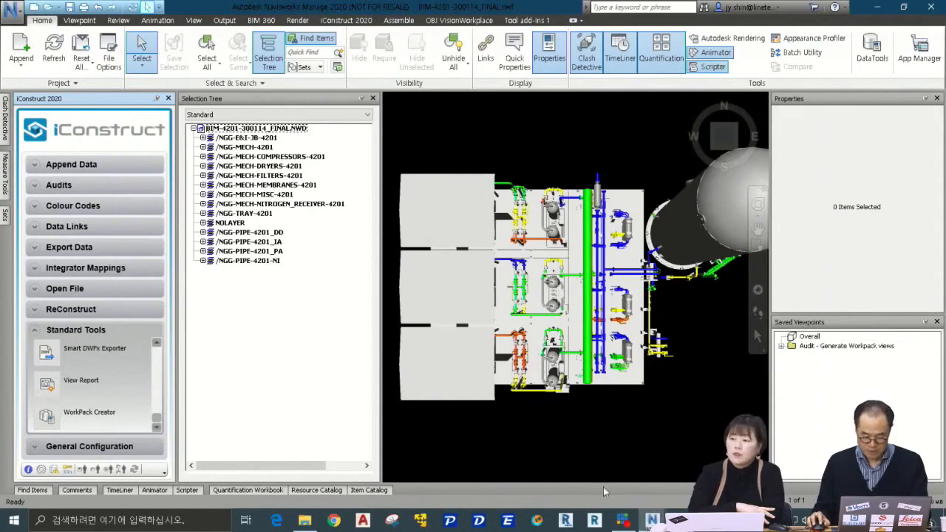
# Check the file formats available for exporting the previewed report, and close the Report Designer without saving
pyautogui.moveTo(652, 520)
pyautogui.click(835, 458)
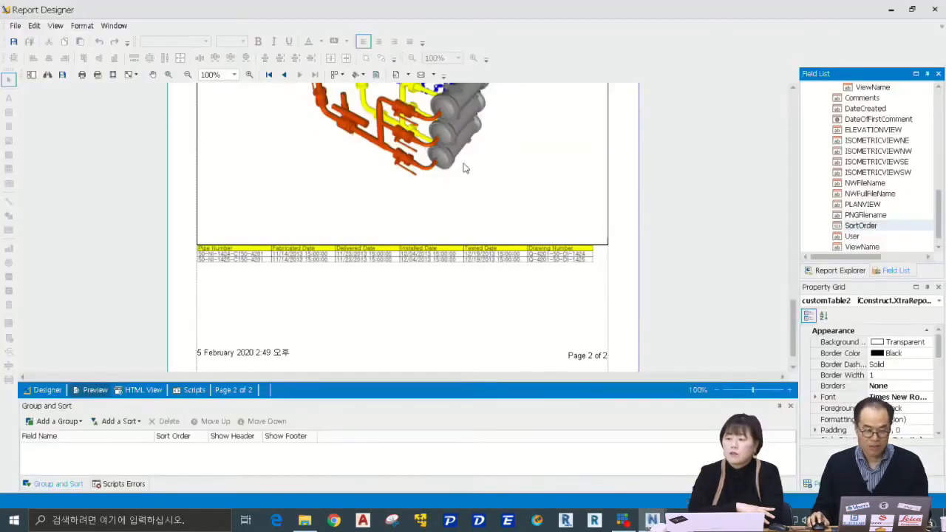
pyautogui.click(408, 75)
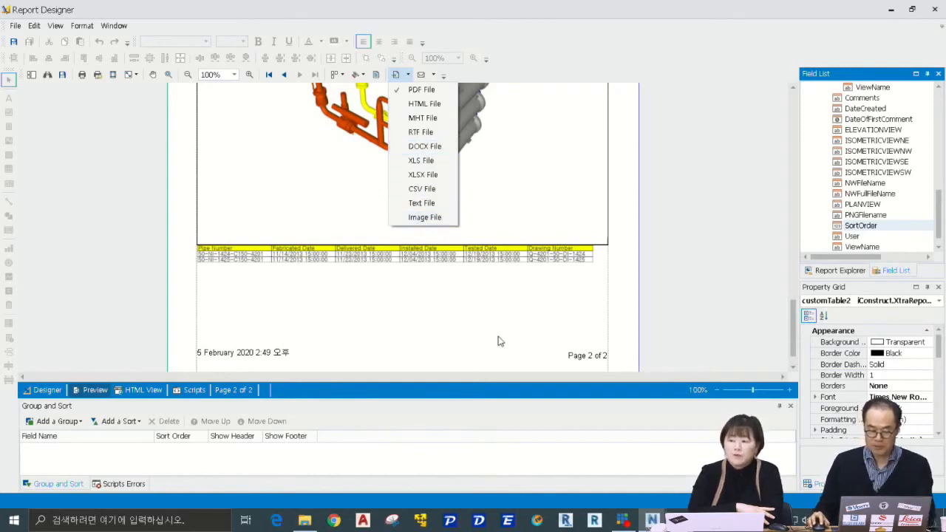
pyautogui.click(681, 225)
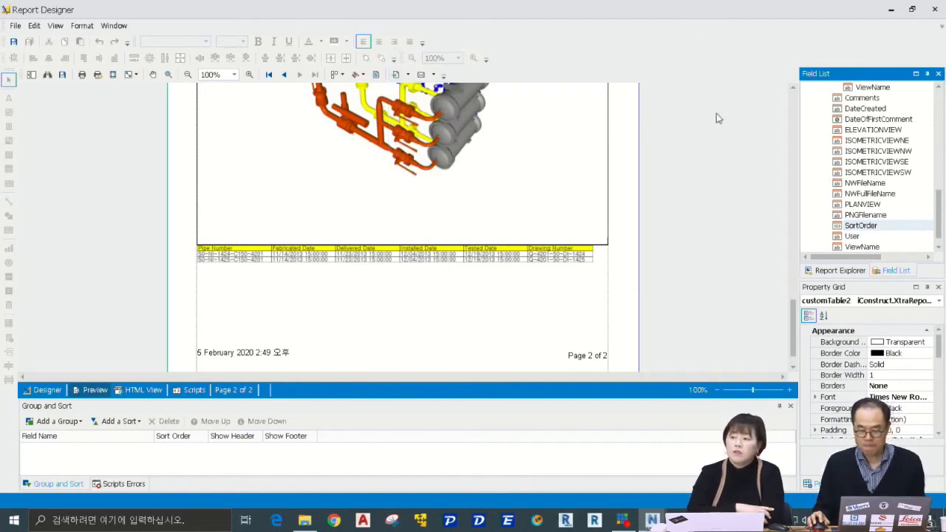
pyautogui.click(936, 8)
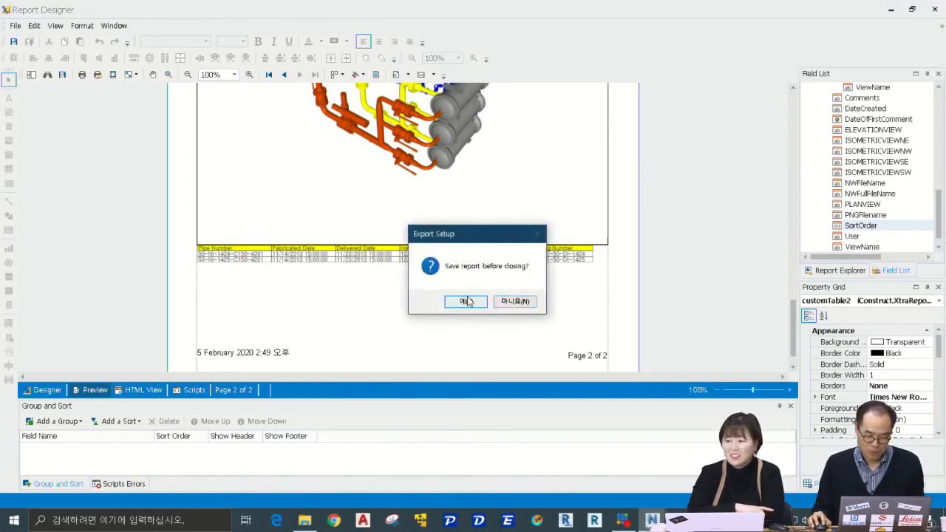
pyautogui.click(517, 307)
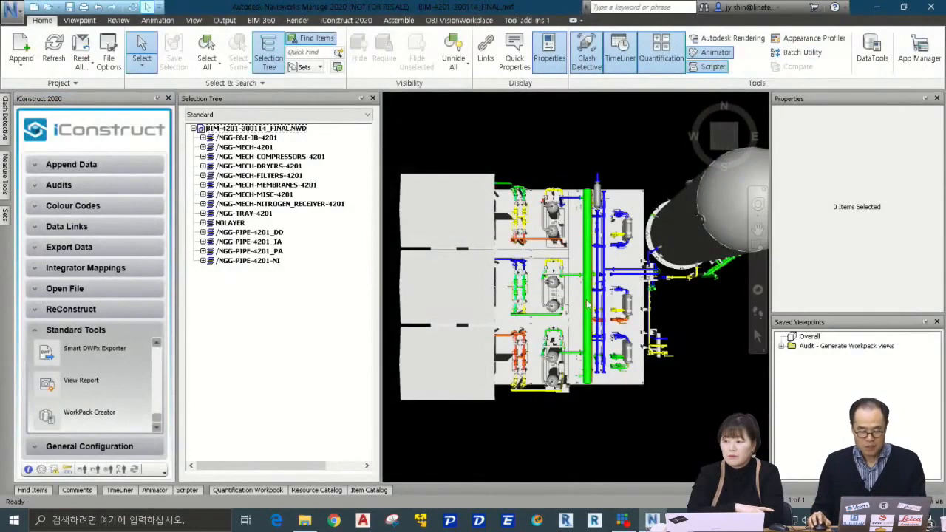
# Select the large green header pipe 400-PA-1408-C150-4201 in the model and open its linked ISO Drawing
pyautogui.keyDown('shift'); pyautogui.moveTo(588, 304); pyautogui.dragTo(535, 254, button='middle'); pyautogui.keyUp('shift')
pyautogui.moveTo(570, 284); pyautogui.dragTo(565, 235, button='middle')
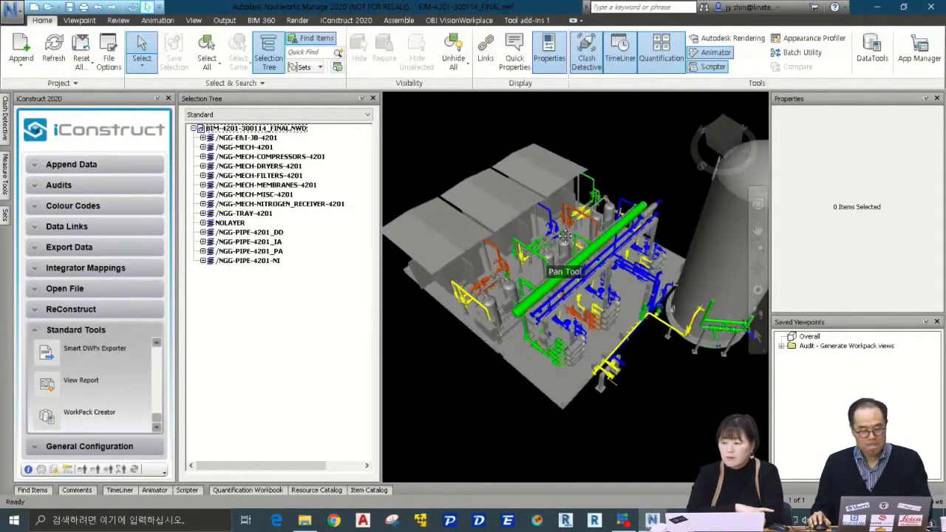
pyautogui.click(581, 263)
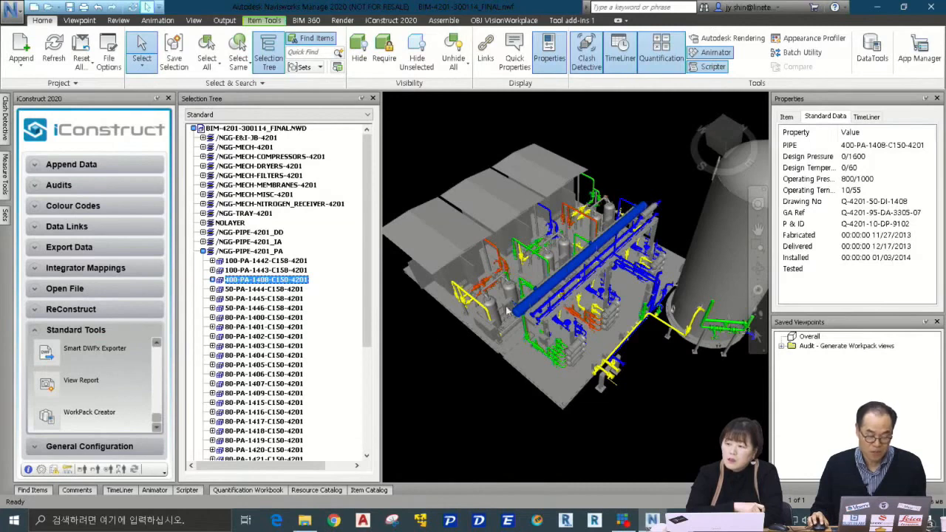
pyautogui.click(34, 293)
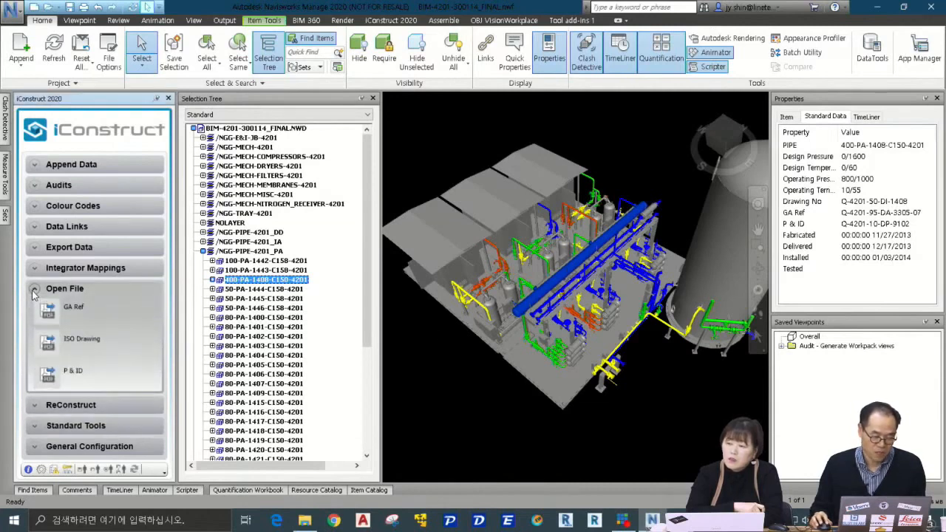
pyautogui.click(45, 345)
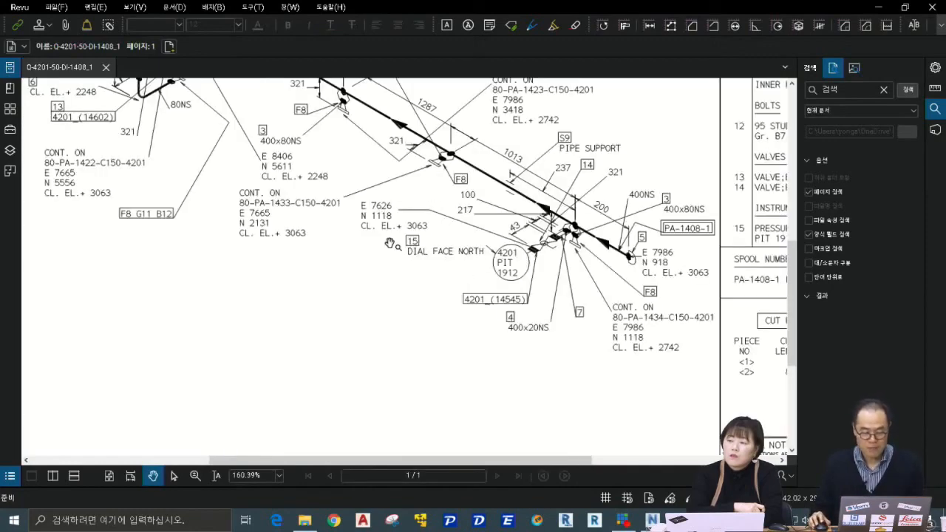
# Examine the pipe run, branch connections and dimensions on the isometric drawing Q-4201-50-DI-1408_1
pyautogui.scroll(3, 390, 245)
pyautogui.scroll(-8, 390, 245)
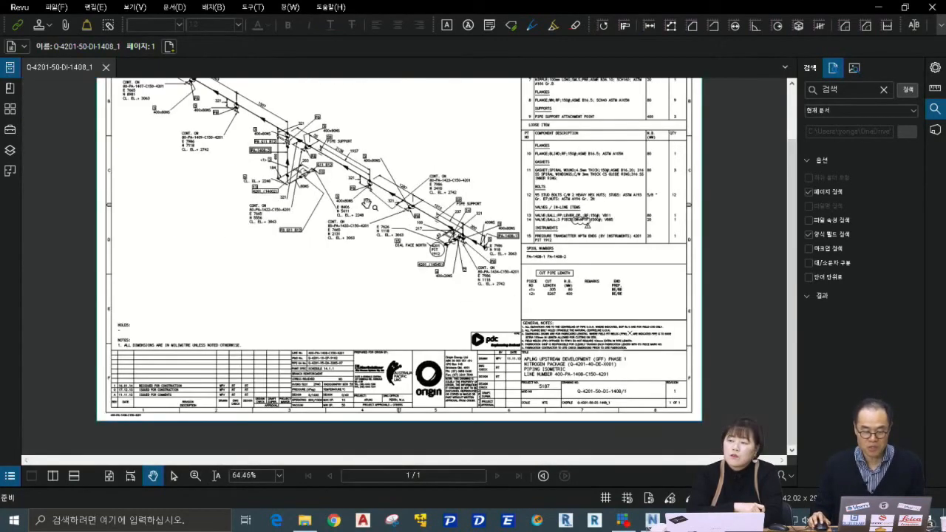
pyautogui.moveTo(264, 142); pyautogui.dragTo(292, 217)
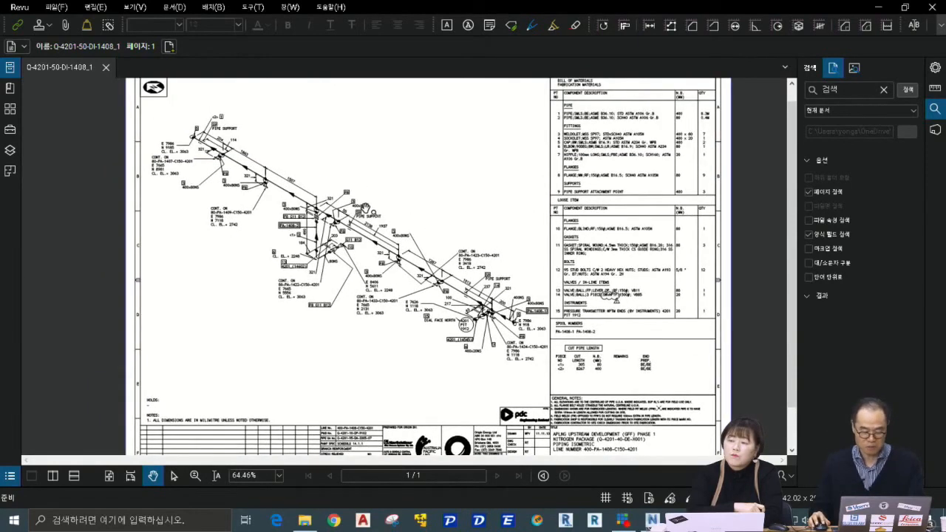
pyautogui.scroll(6, 305, 232)
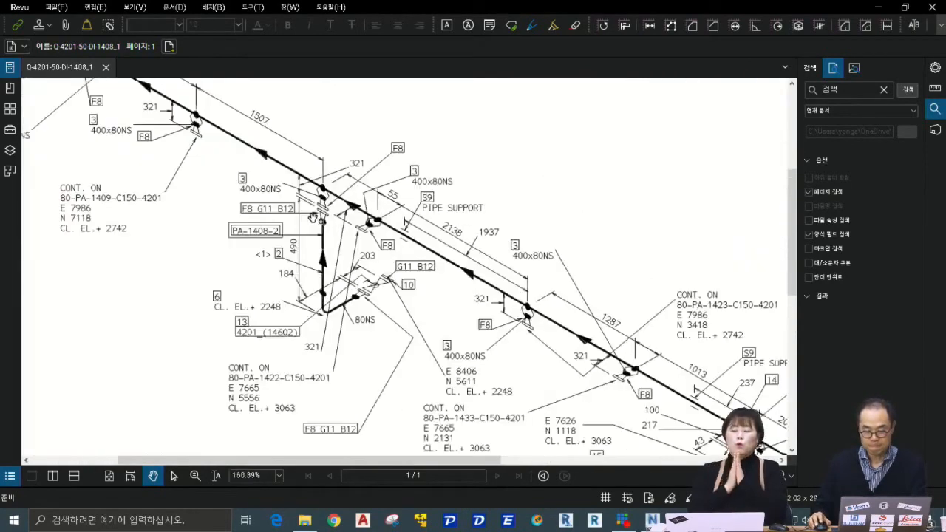
pyautogui.scroll(-1, 315, 225)
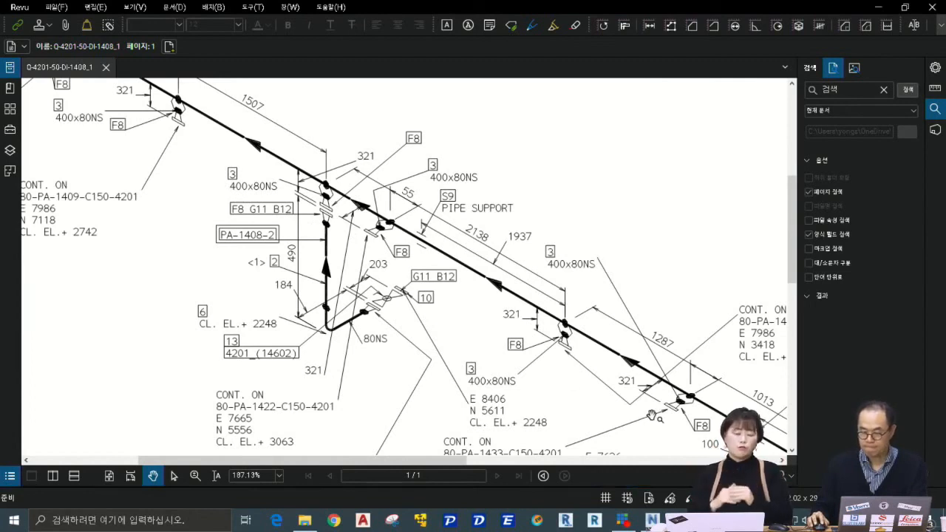
# Switch to Navisworks and open iConstruct's Open File Configuration
pyautogui.moveTo(682, 520)
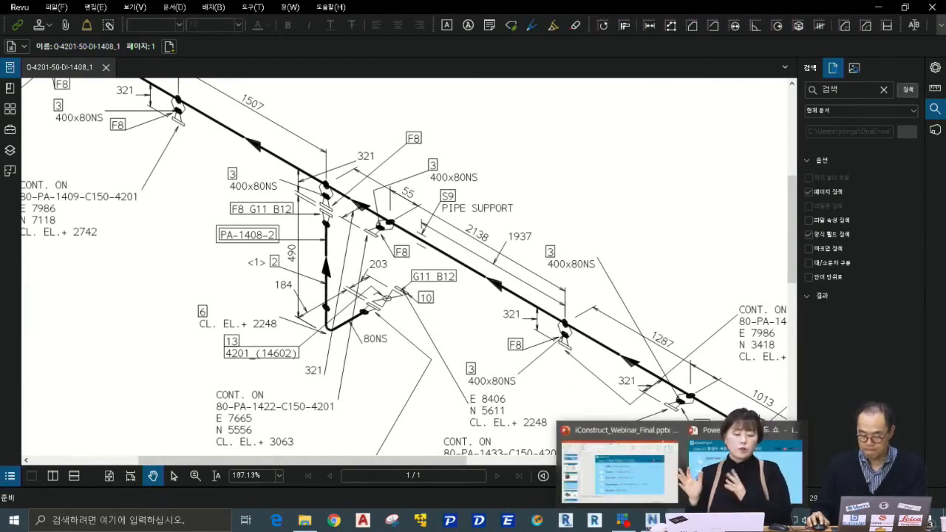
pyautogui.moveTo(711, 520)
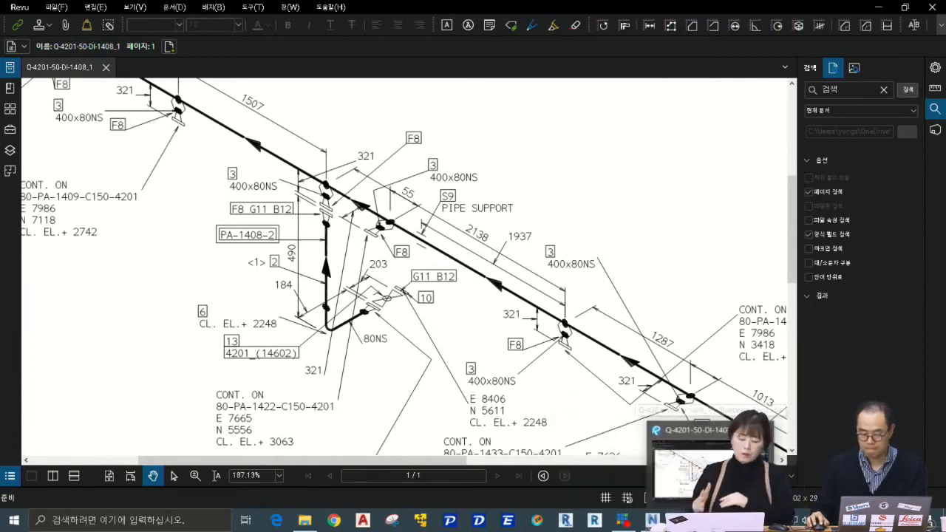
pyautogui.click(652, 520)
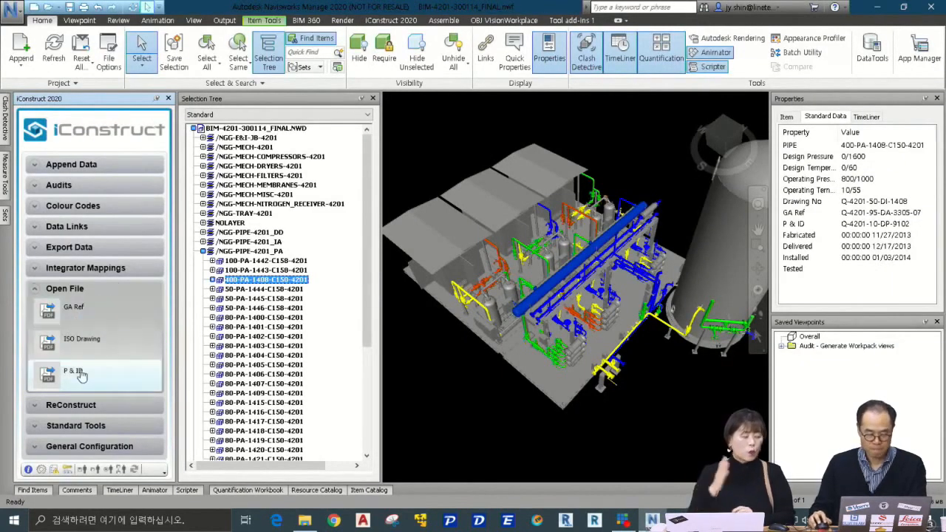
pyautogui.click(87, 447)
pyautogui.scroll(-3, 105, 399)
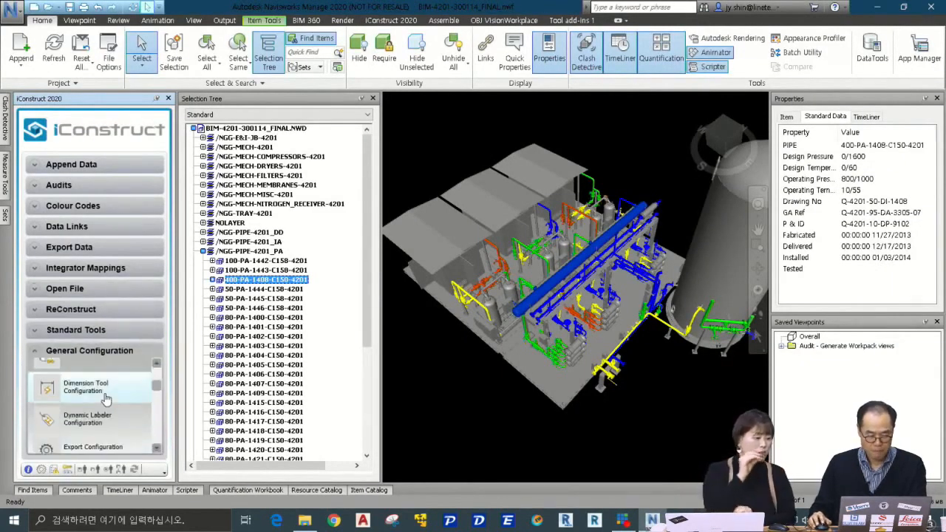
pyautogui.scroll(-5, 105, 400)
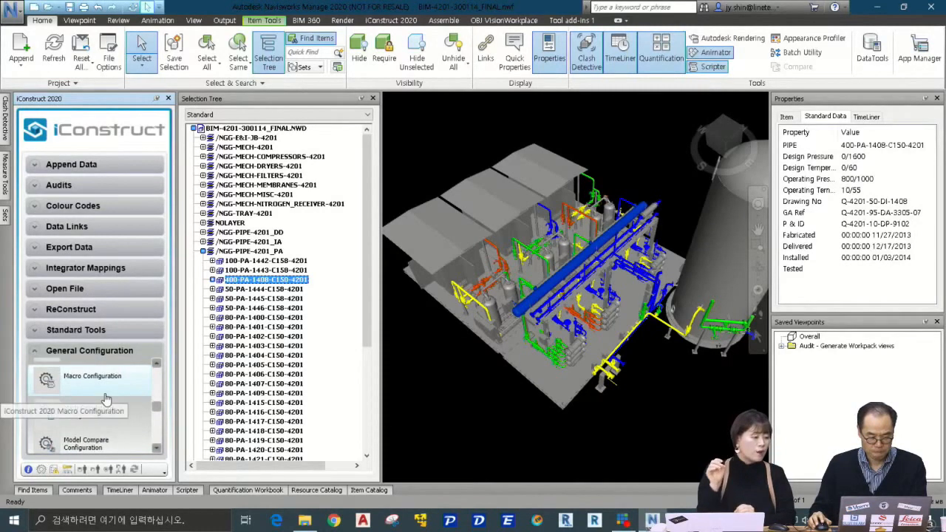
pyautogui.scroll(-2, 105, 400)
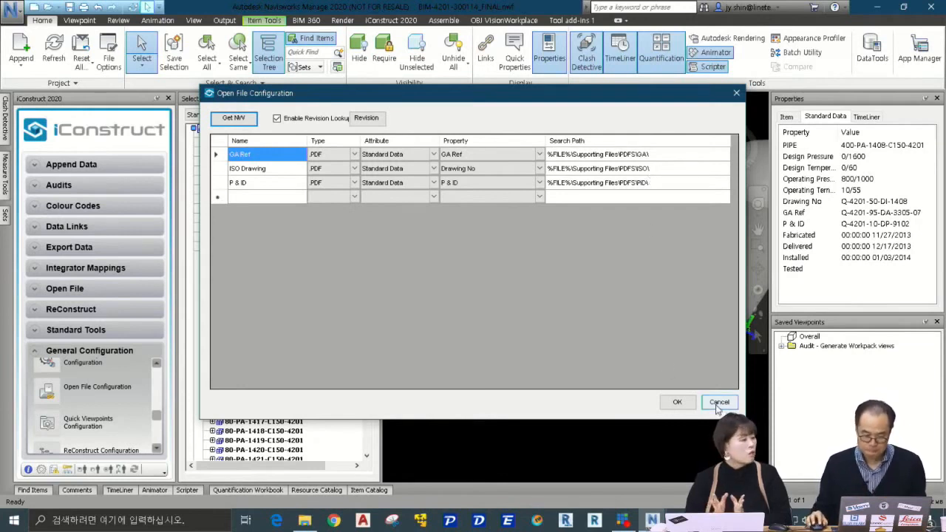
# Review the ISO Drawing entry's type, attribute, property and search path, close the configuration without changes and clear the pipe selection
pyautogui.click(224, 175)
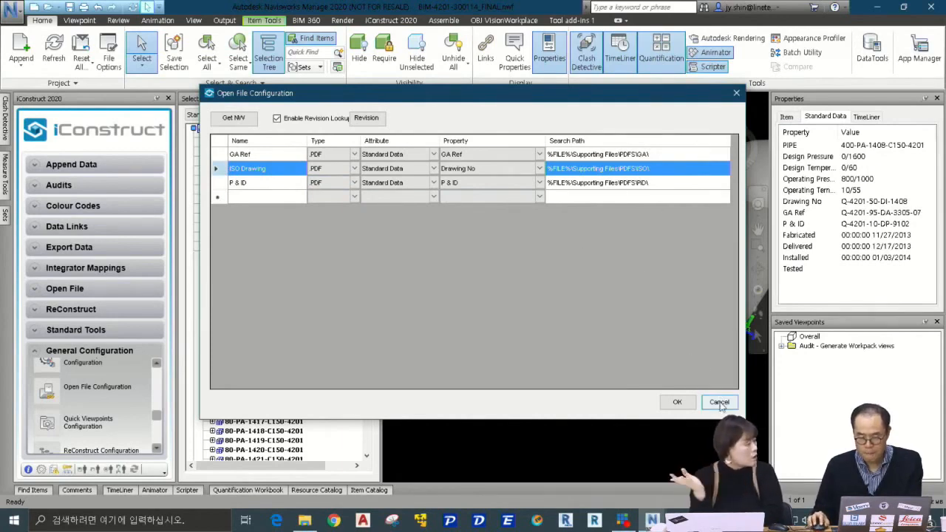
pyautogui.click(720, 401)
pyautogui.click(447, 141)
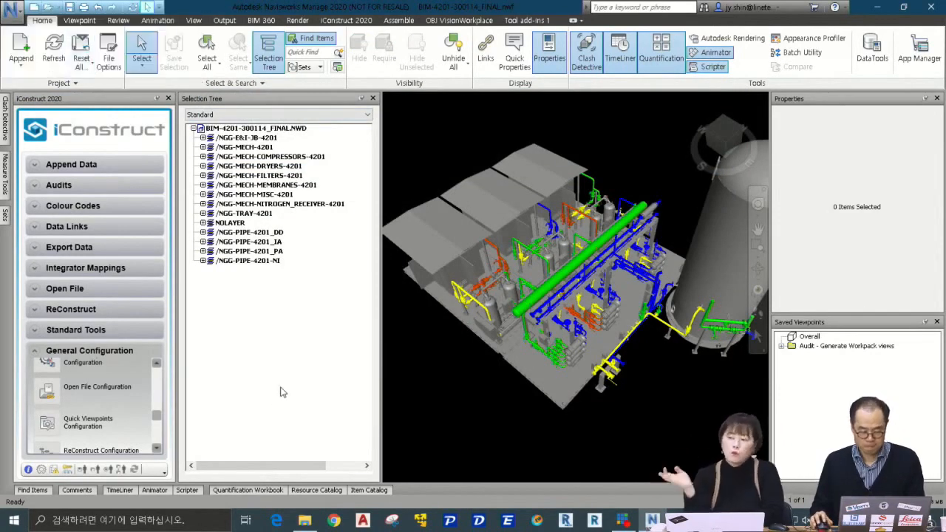
# Switch to the PowerPoint slide show of iConstruct_Webinar_Final at the Case 2 summary slide
pyautogui.hotkey('alt', 'Tab')
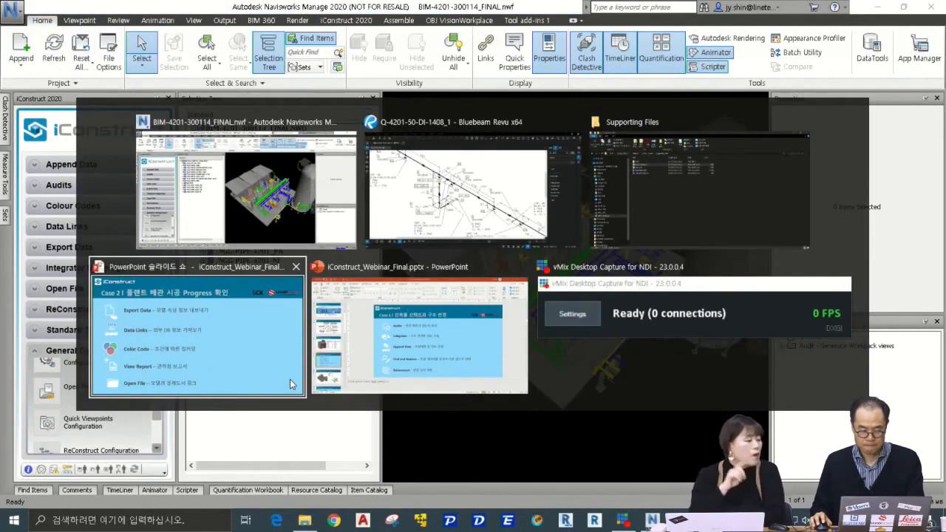
pyautogui.click(290, 379)
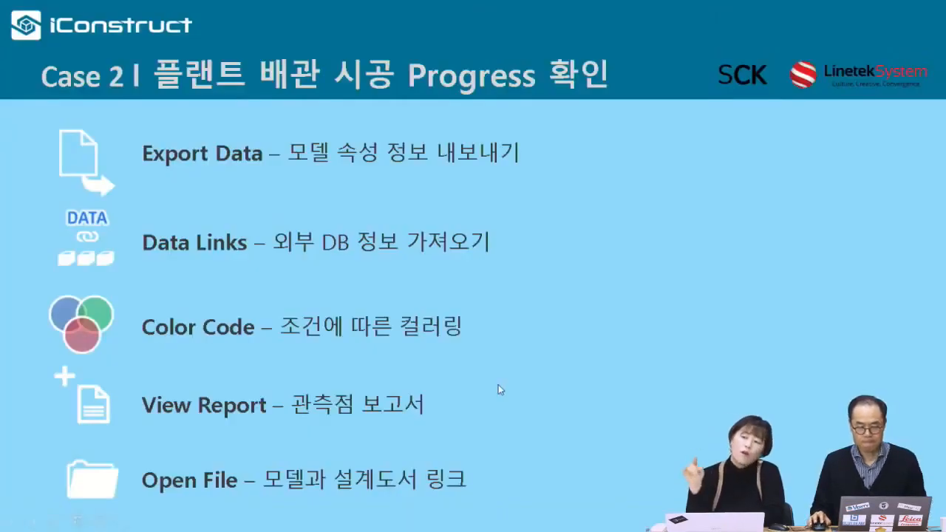
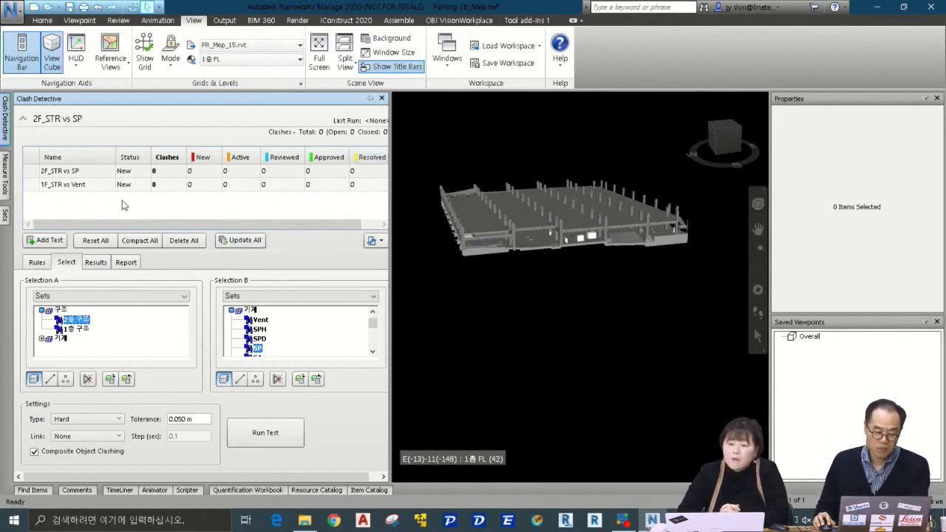
# Run both clash tests, 2F_STR vs SP and 1F_STR vs Vent, and open the iConstruct Clash Manager
pyautogui.click(241, 241)
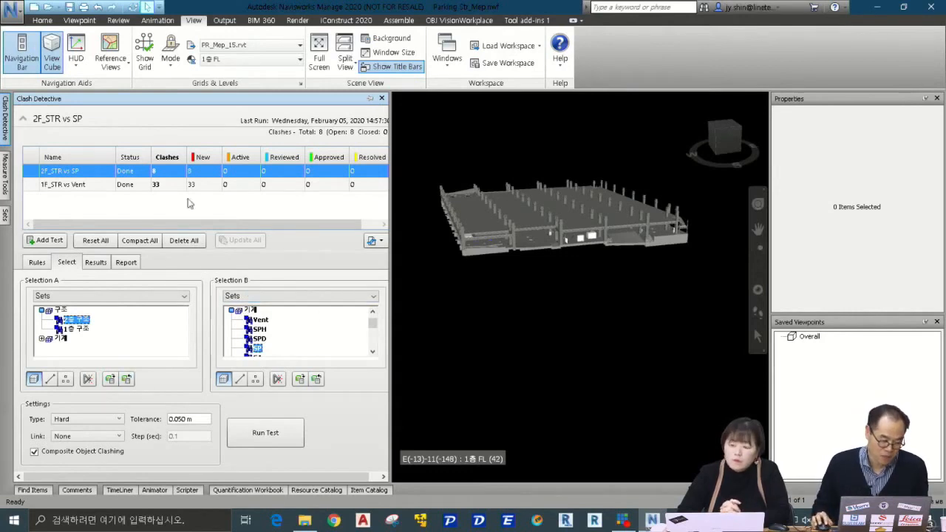
pyautogui.moveTo(6, 175)
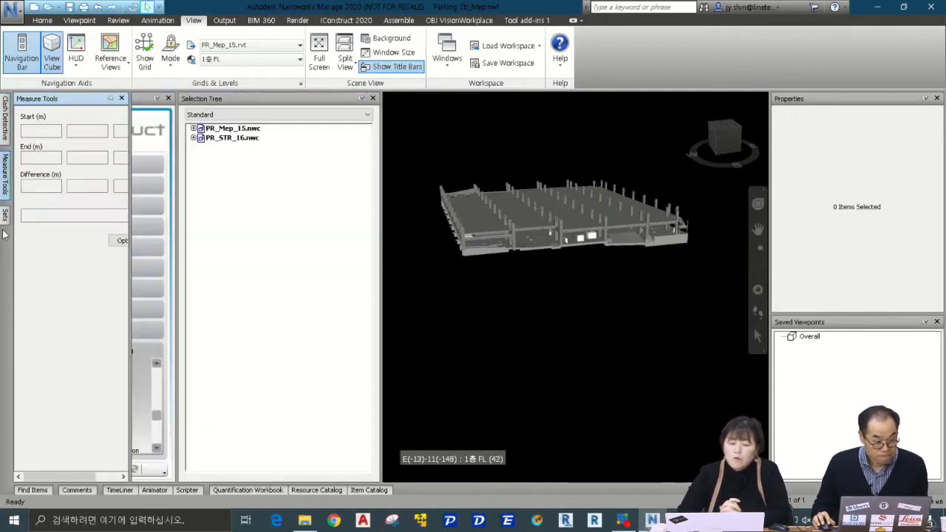
pyautogui.click(340, 21)
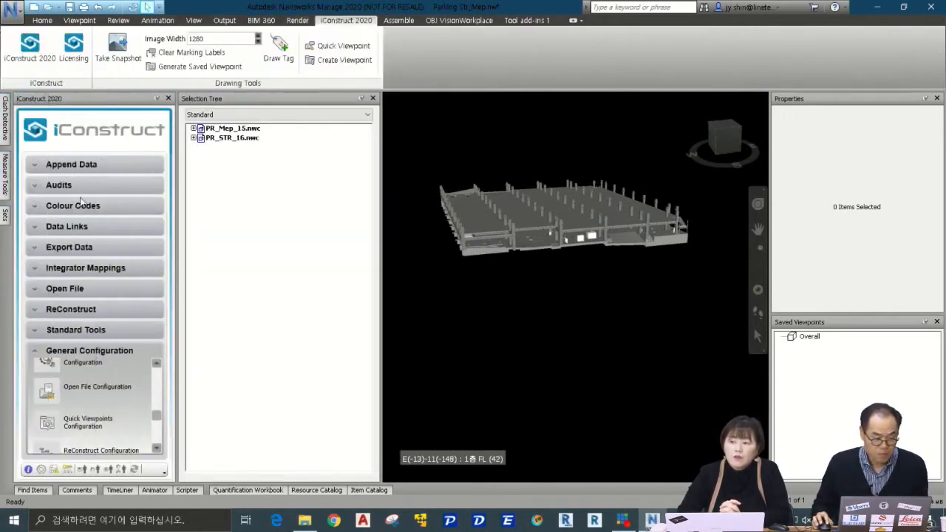
pyautogui.click(37, 331)
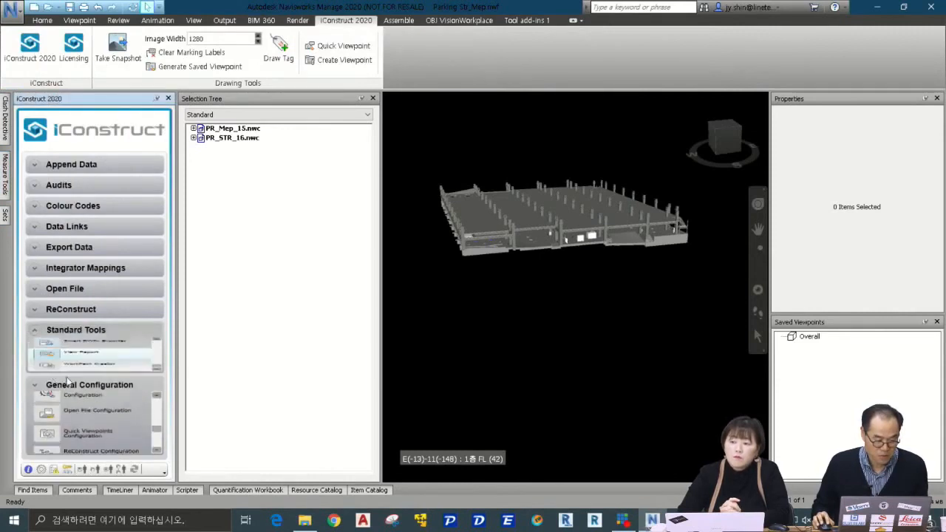
pyautogui.scroll(4, 93, 408)
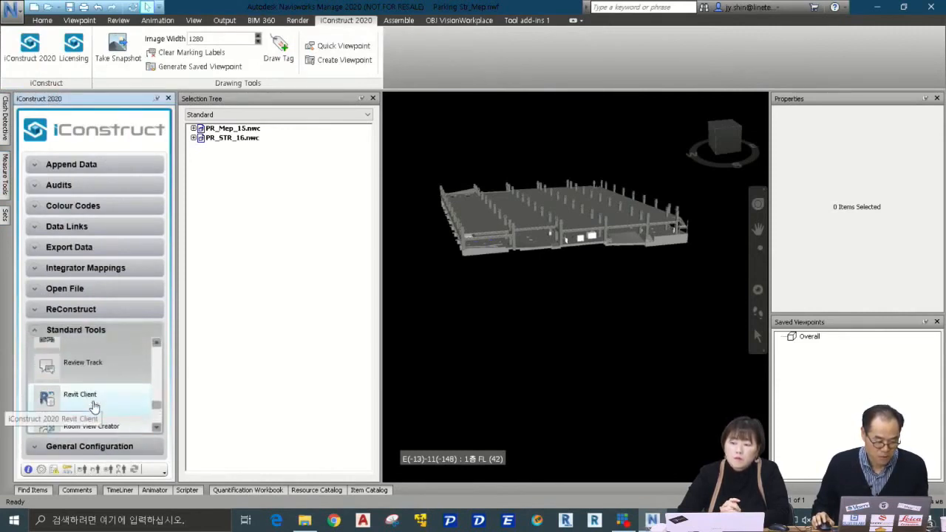
pyautogui.scroll(5, 94, 407)
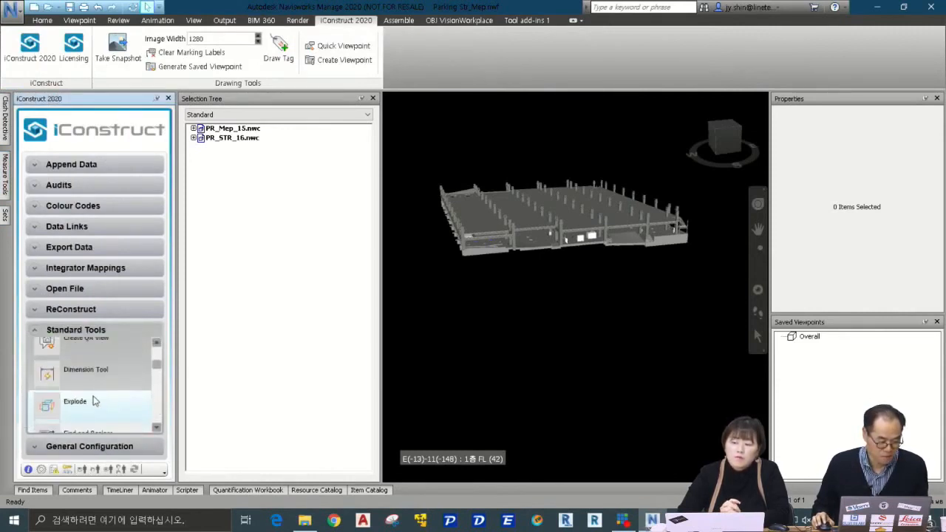
pyautogui.scroll(3, 92, 396)
pyautogui.scroll(-1, 83, 420)
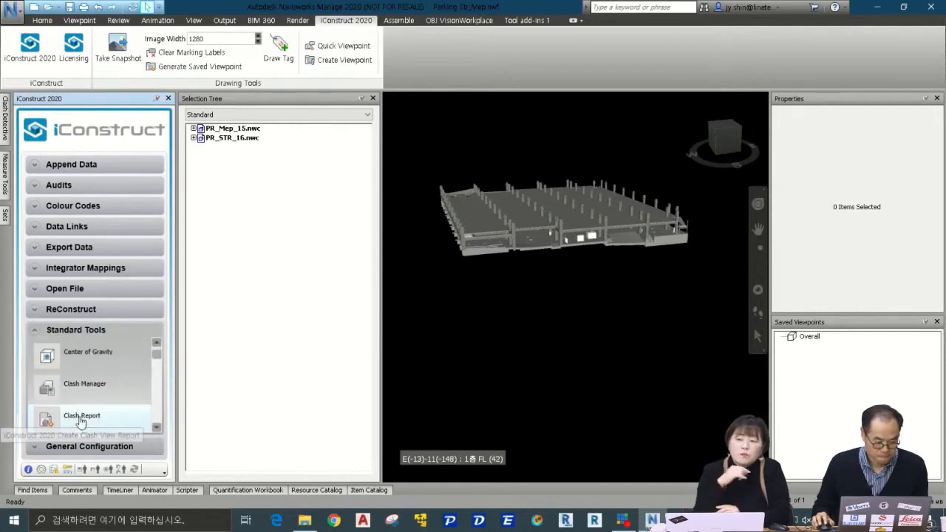
pyautogui.click(48, 389)
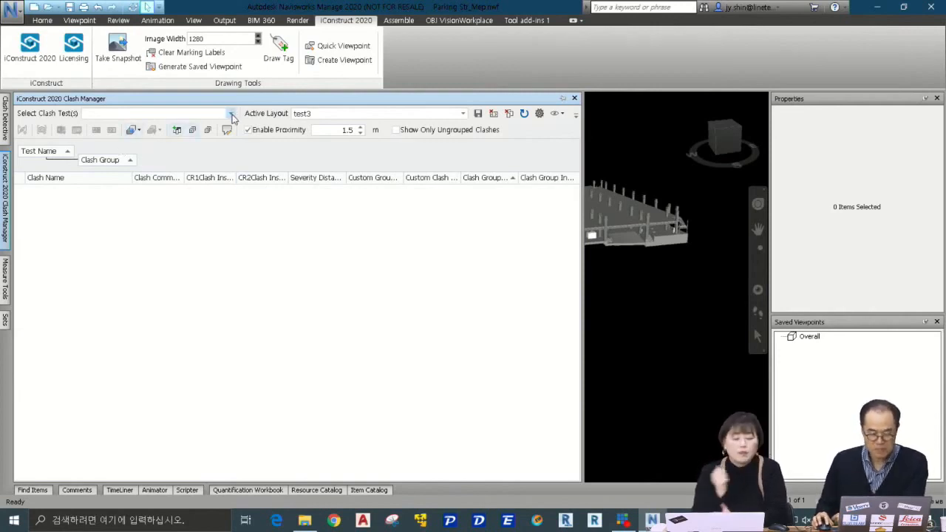
# Load the 2F_STR vs SP test in Clash Manager, expand its clash group and show Clash1 in the model
pyautogui.click(232, 115)
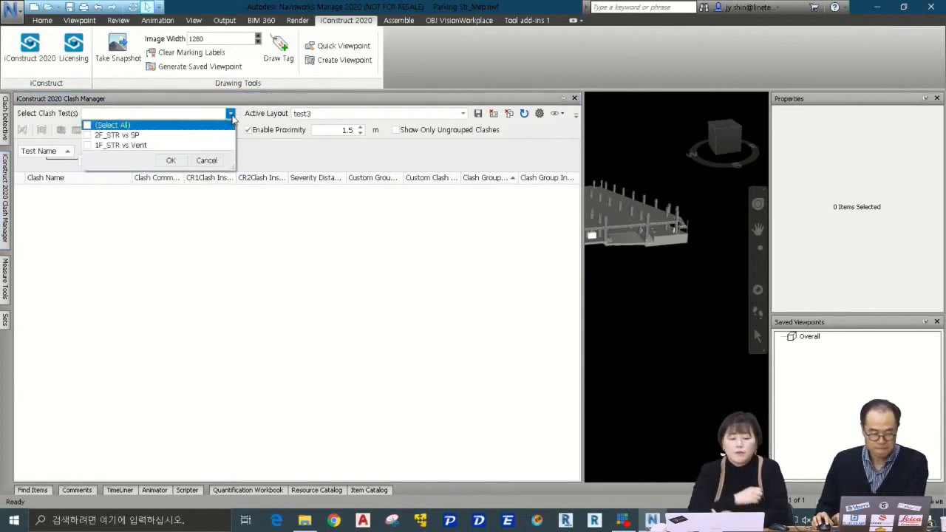
pyautogui.click(88, 136)
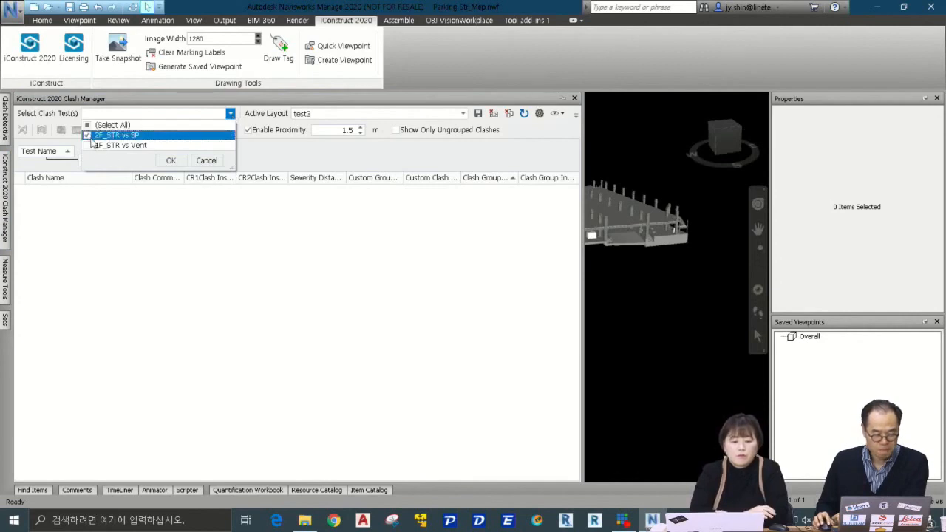
pyautogui.click(170, 161)
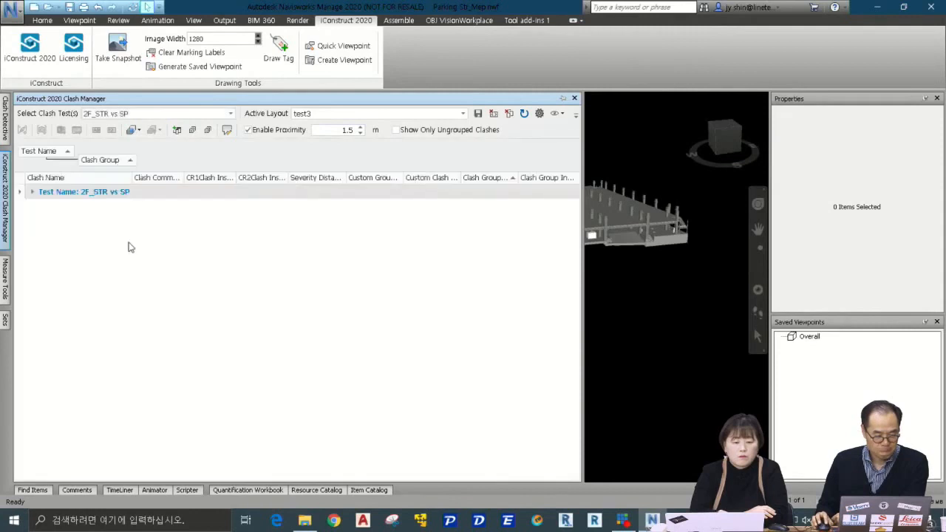
pyautogui.click(32, 191)
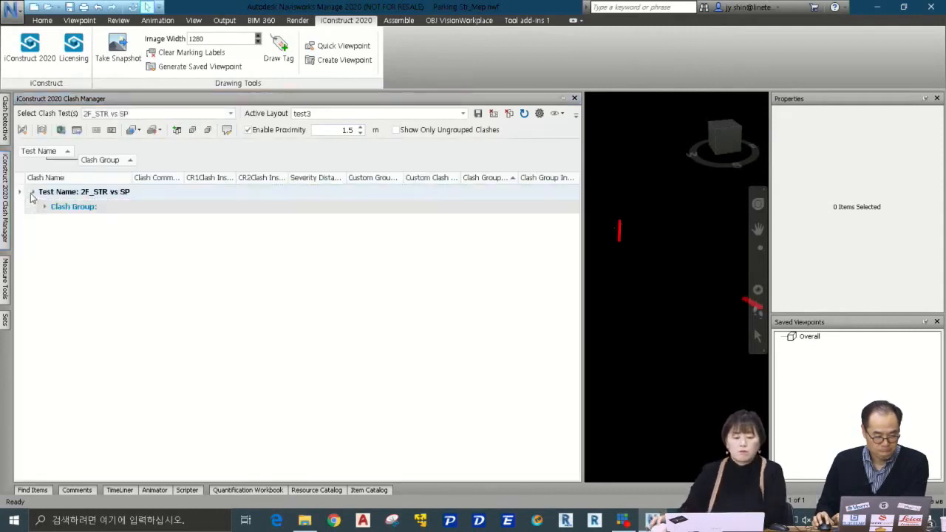
pyautogui.click(44, 207)
pyautogui.click(51, 220)
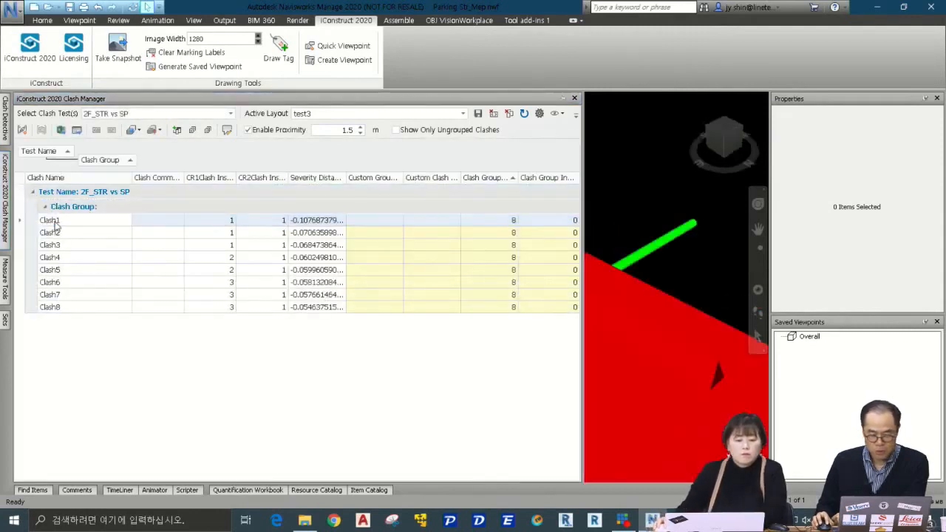
# Auto-hide the iConstruct, Selection Tree, Properties and Saved Viewpoints windows, and pin the Clash Manager open beside the model
pyautogui.click(563, 99)
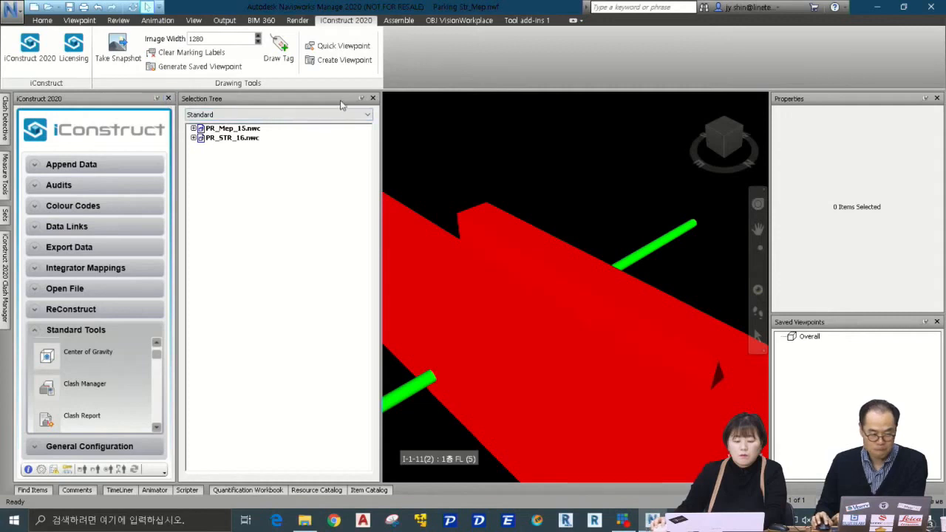
pyautogui.click(156, 98)
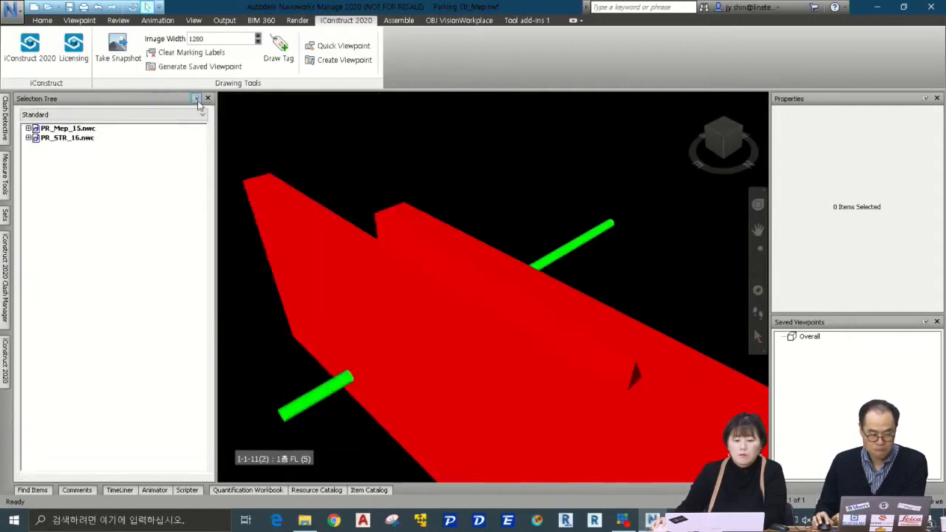
pyautogui.click(197, 98)
pyautogui.click(926, 98)
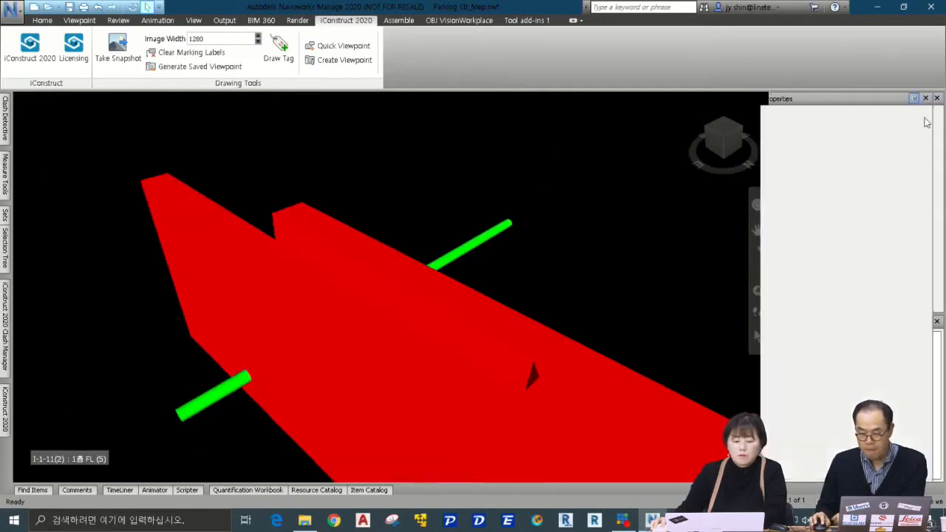
pyautogui.click(914, 98)
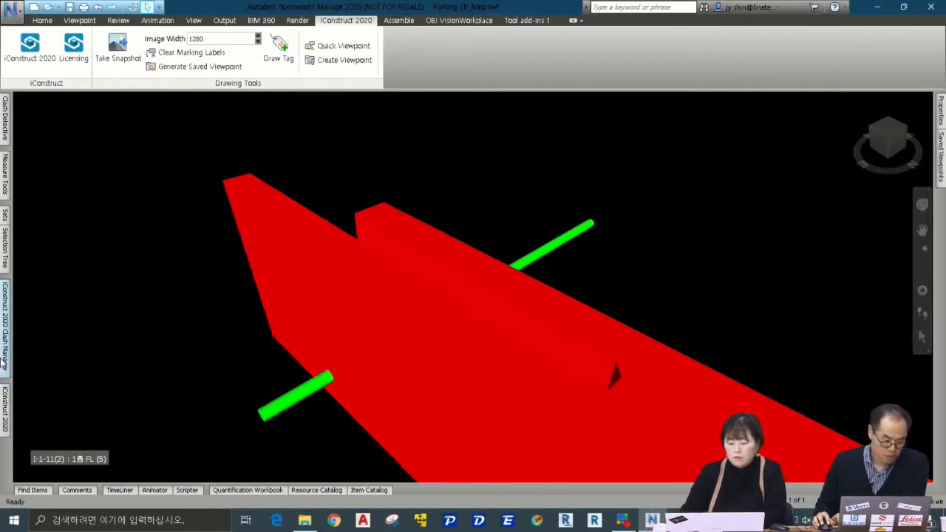
pyautogui.moveTo(4, 364)
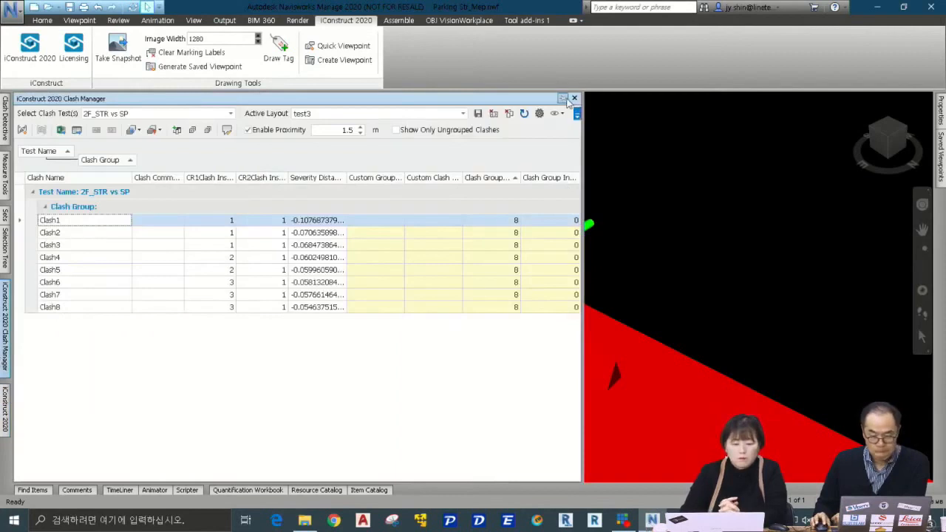
pyautogui.click(563, 98)
# Inspect Clash2, Clash4 and Clash5 of the 2F_STR vs SP test in the model
pyautogui.click(70, 232)
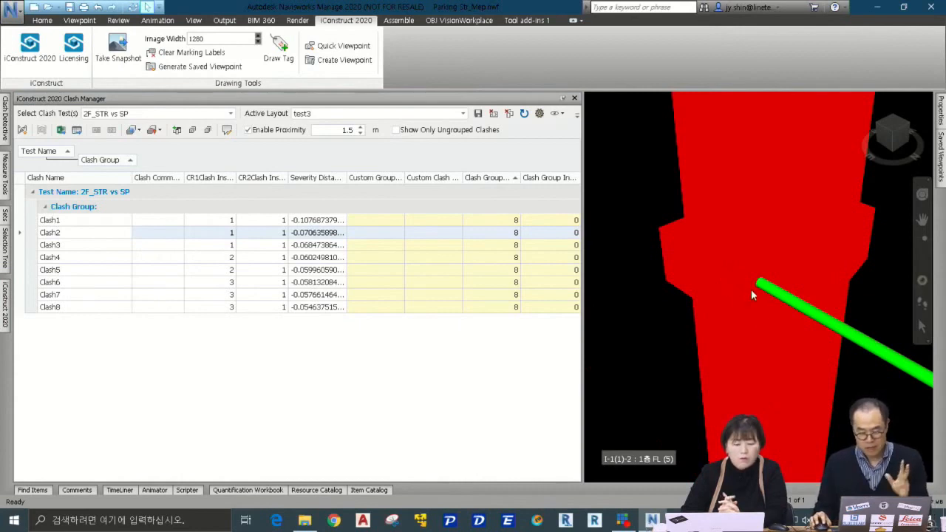
pyautogui.click(56, 256)
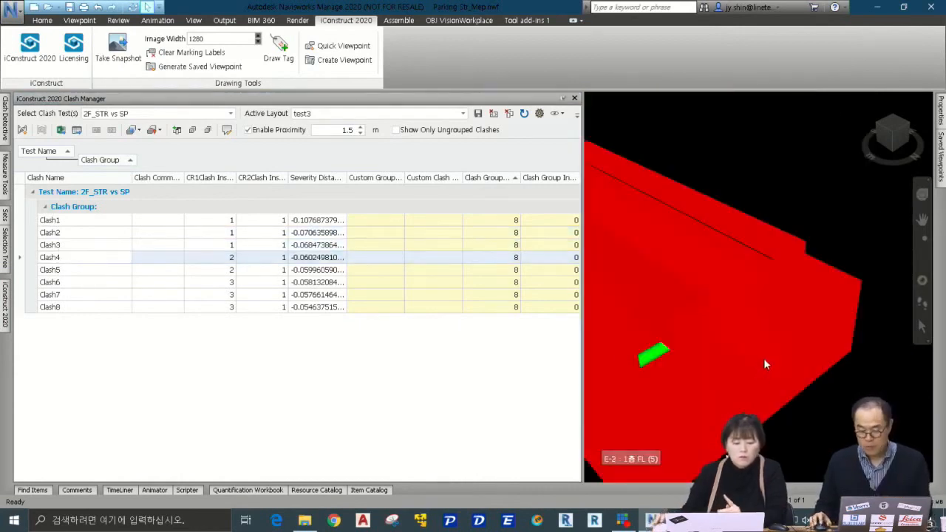
pyautogui.click(67, 273)
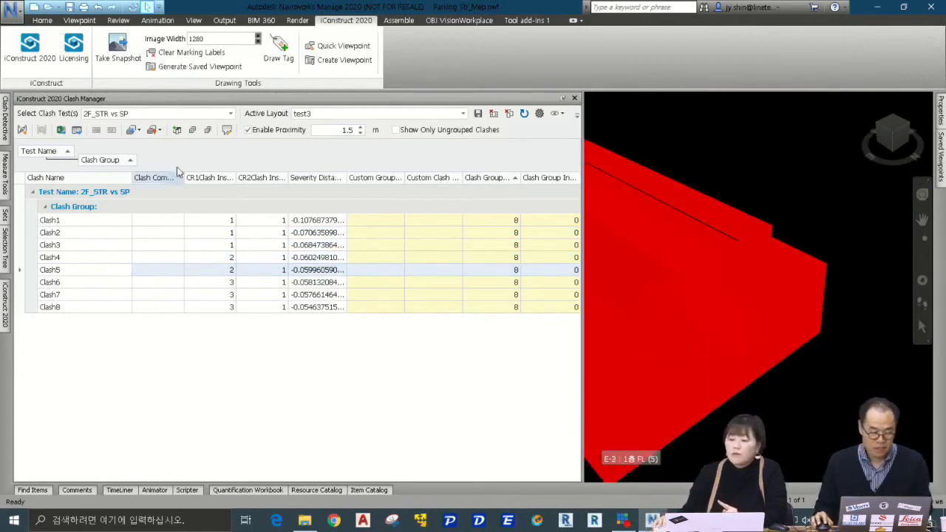
# Replace the loaded 2F_STR vs SP test with 1F_STR vs Vent in Clash Manager
pyautogui.click(231, 113)
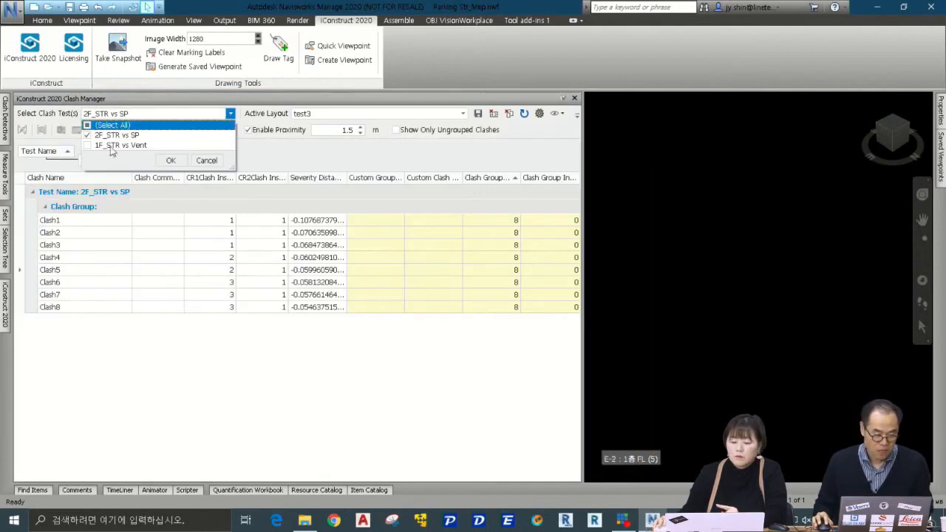
pyautogui.click(87, 136)
pyautogui.click(87, 145)
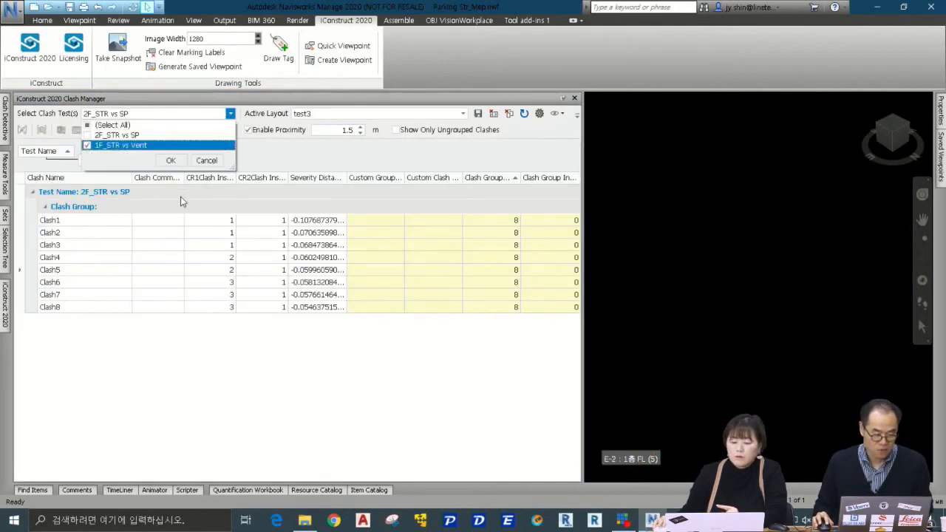
pyautogui.click(171, 160)
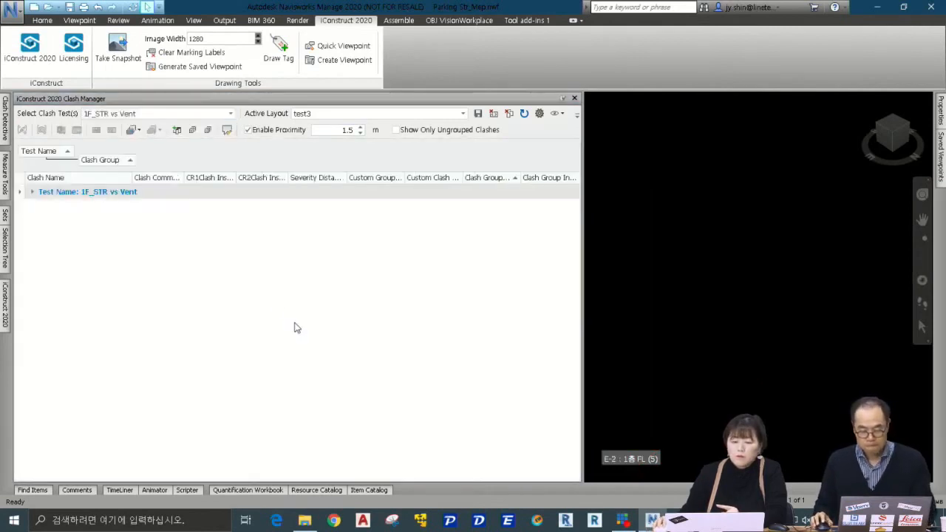
# Expand the 1F_STR vs Vent test and its clash group, and inspect Clash1 to Clash5 in the model
pyautogui.click(32, 192)
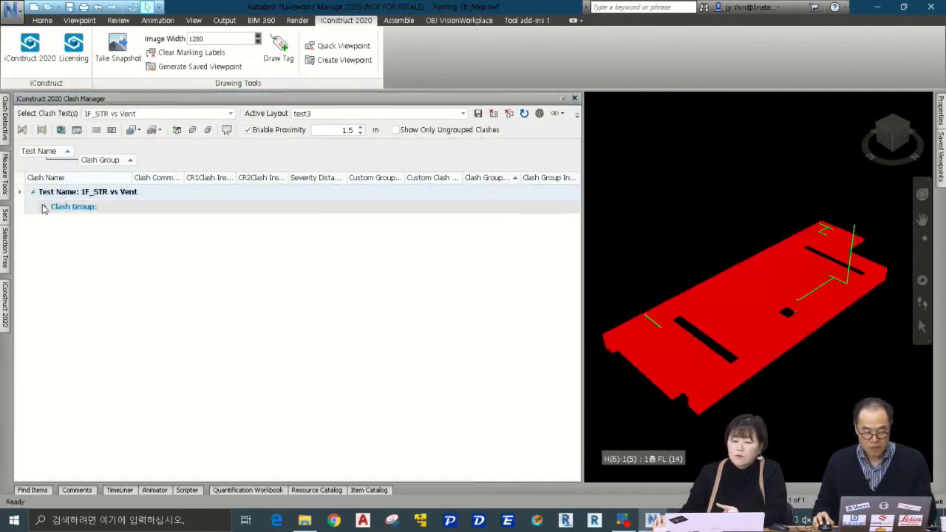
pyautogui.click(44, 207)
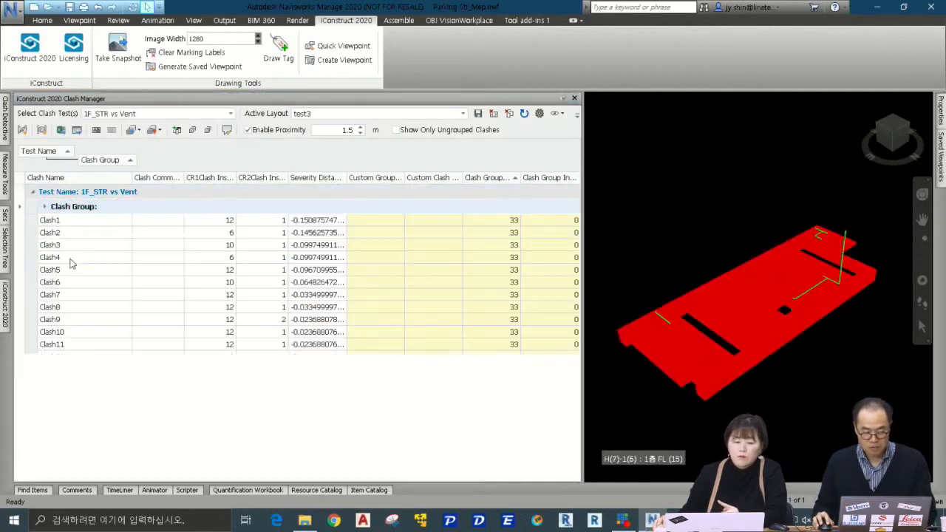
pyautogui.click(52, 220)
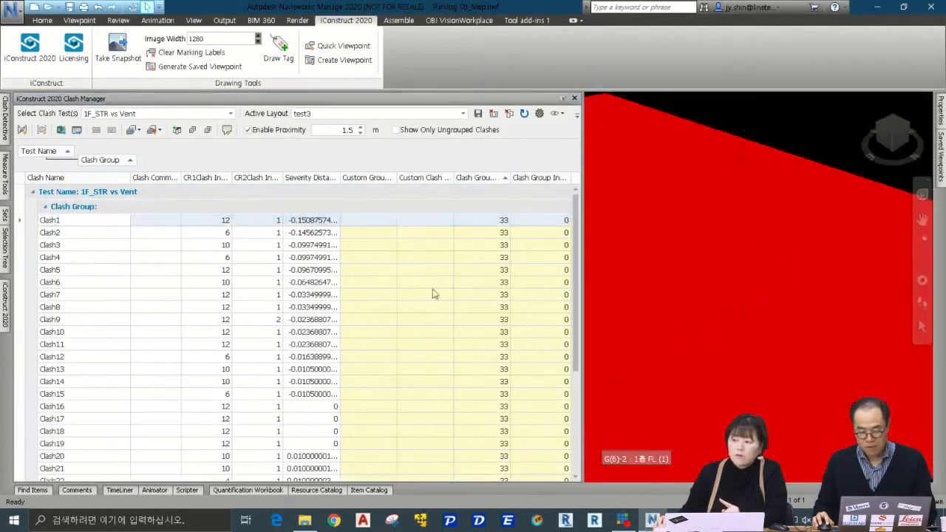
pyautogui.click(94, 232)
pyautogui.click(94, 245)
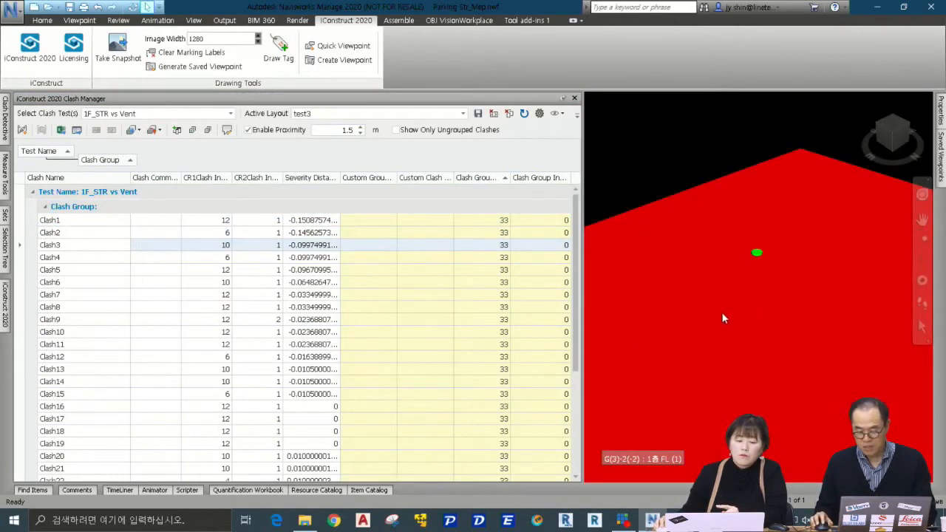
pyautogui.click(79, 258)
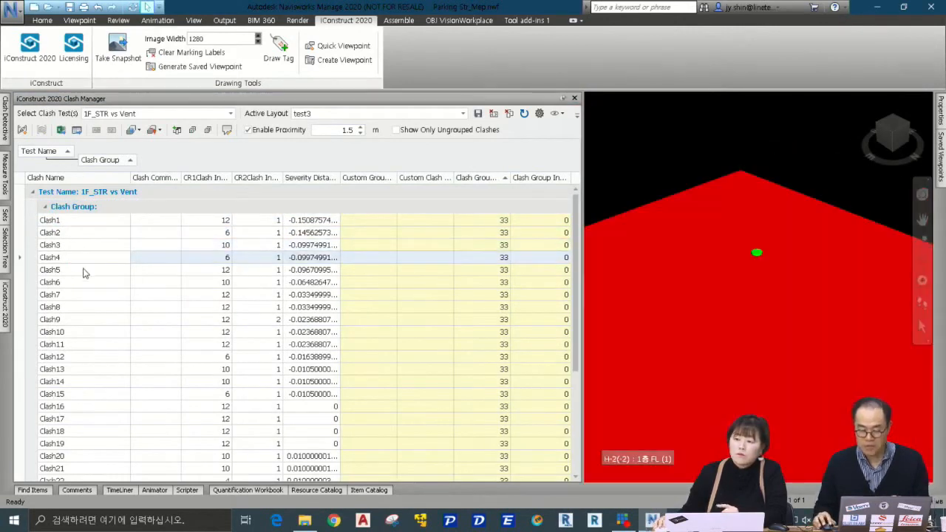
pyautogui.click(83, 272)
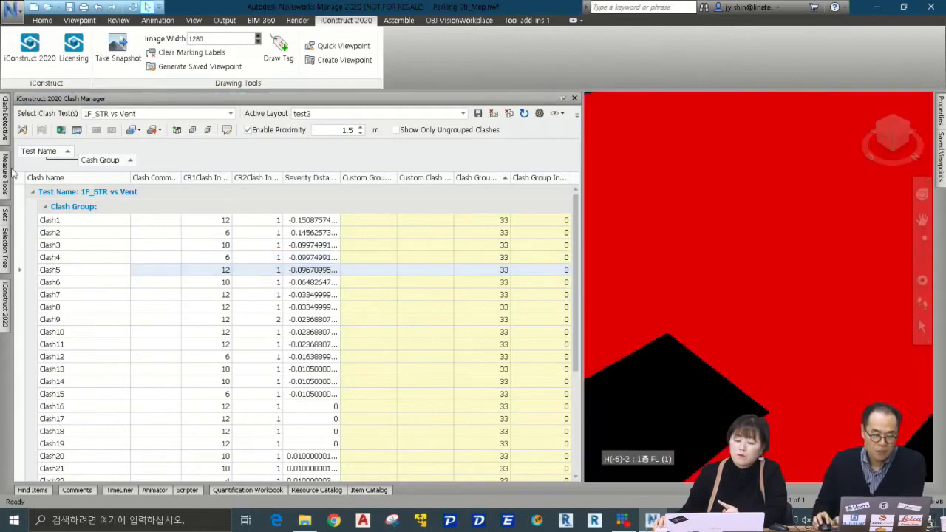
# Review the 1F_STR vs Vent results in Clash Detective and return to the Clash Manager
pyautogui.click(5, 128)
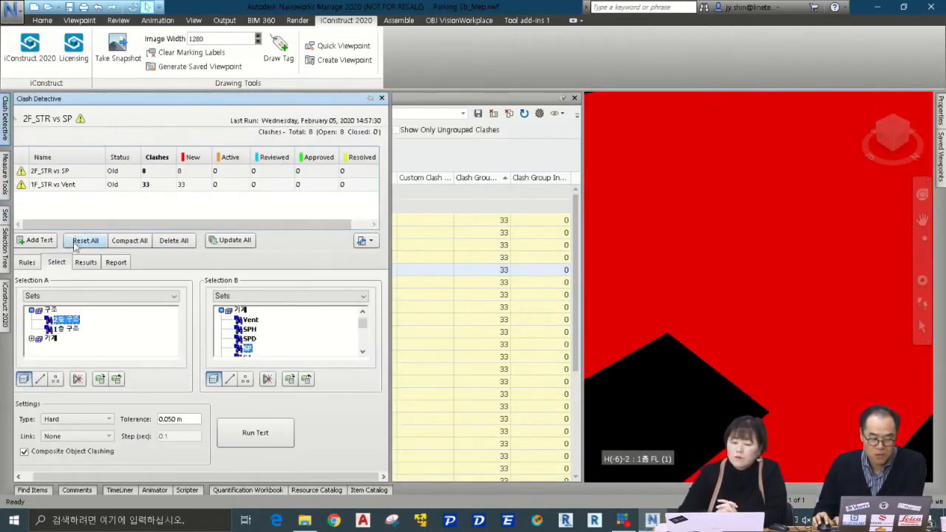
pyautogui.click(86, 262)
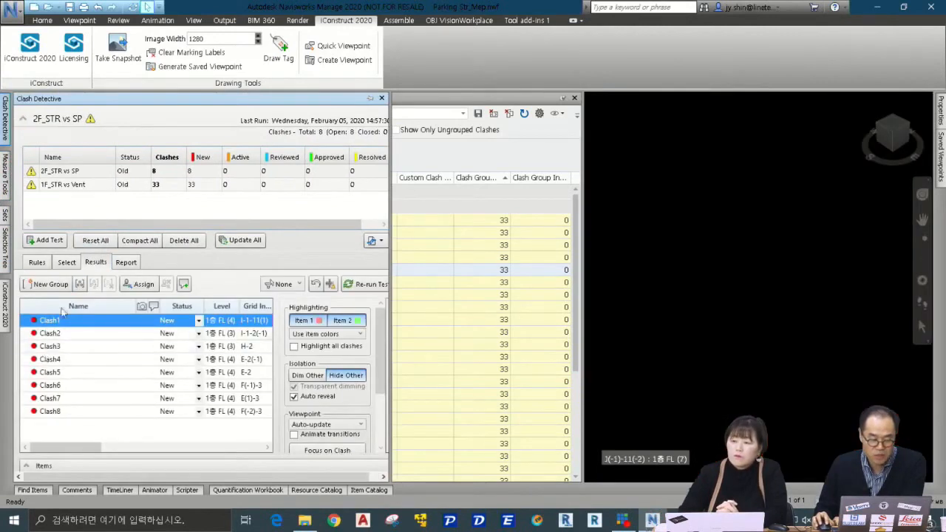
pyautogui.click(63, 186)
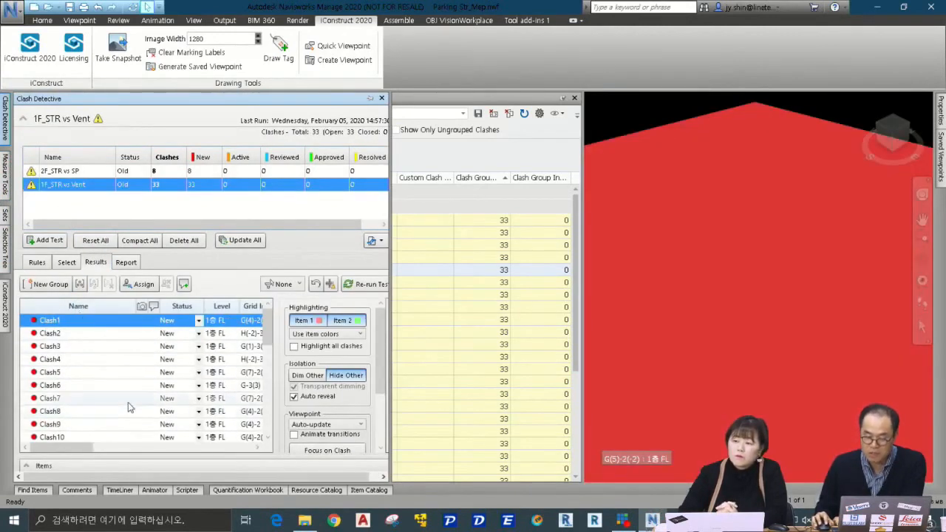
pyautogui.click(478, 94)
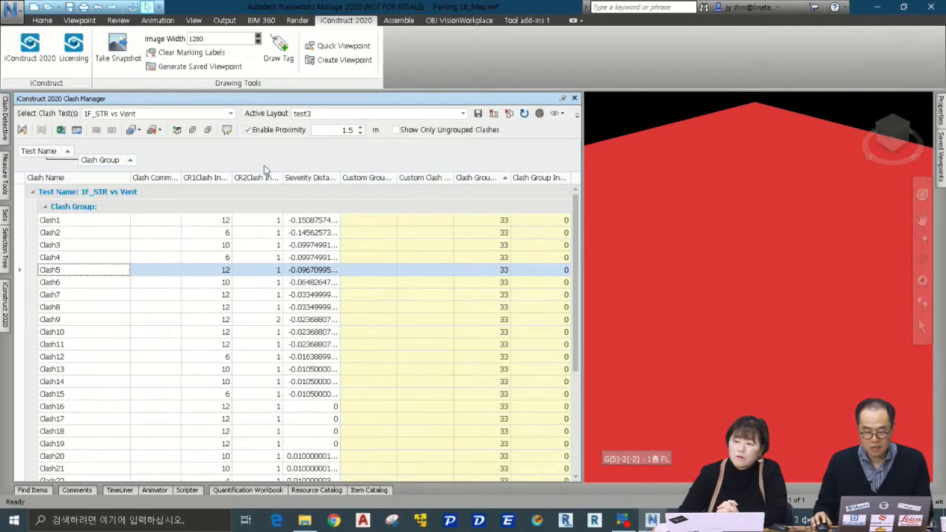
# Add the Proximity Group column as a third grouping level below Clash Group in the Clash Manager
pyautogui.rightClick(257, 182)
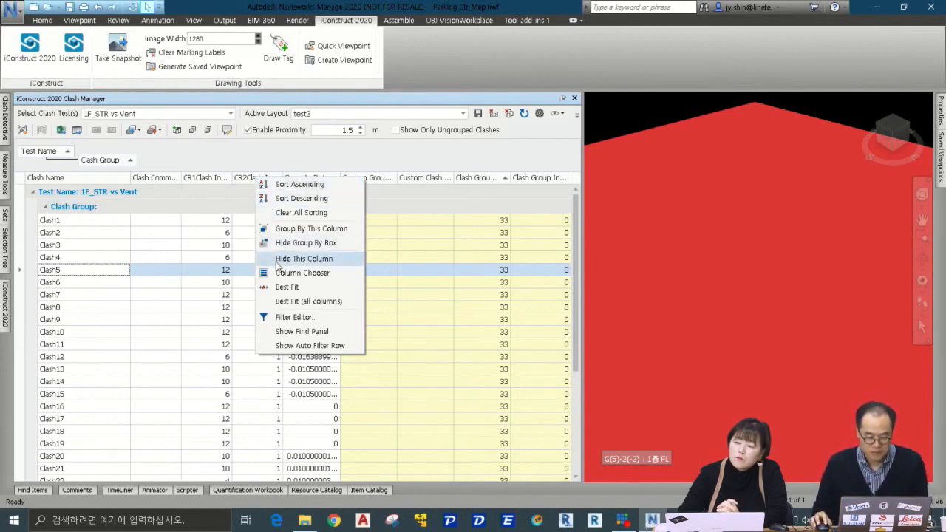
pyautogui.click(302, 275)
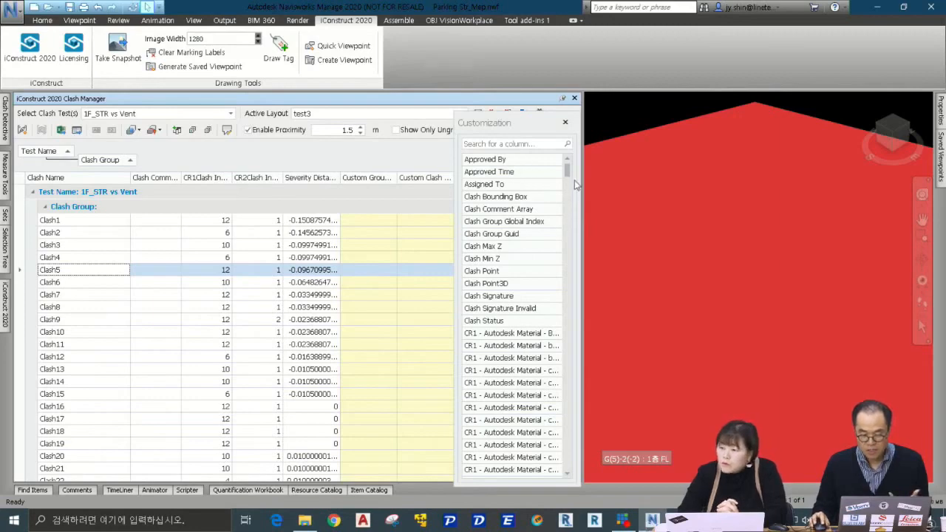
pyautogui.moveTo(568, 172); pyautogui.dragTo(564, 478)
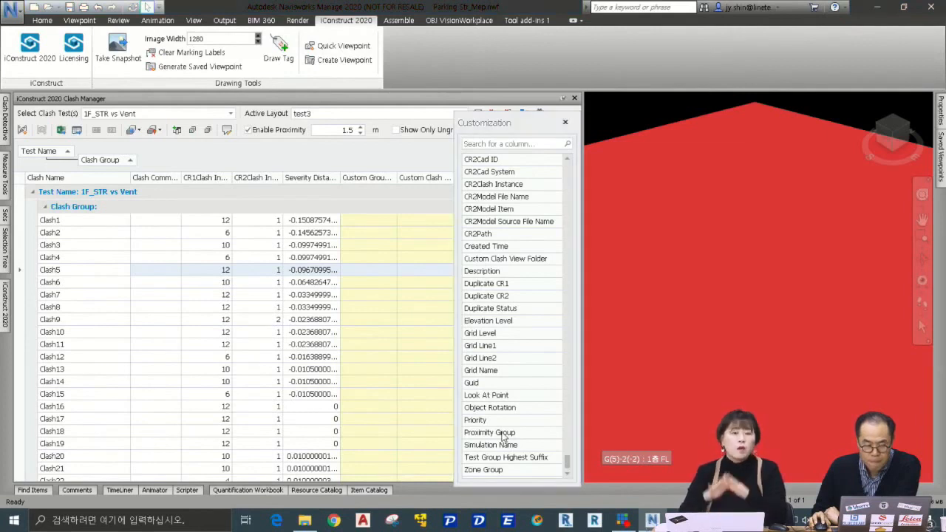
pyautogui.moveTo(502, 435); pyautogui.dragTo(159, 170)
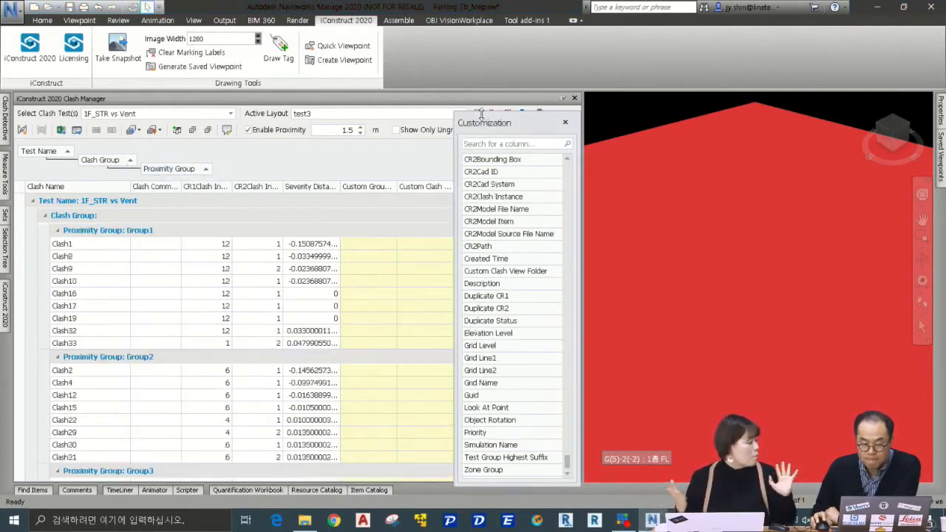
pyautogui.click(566, 122)
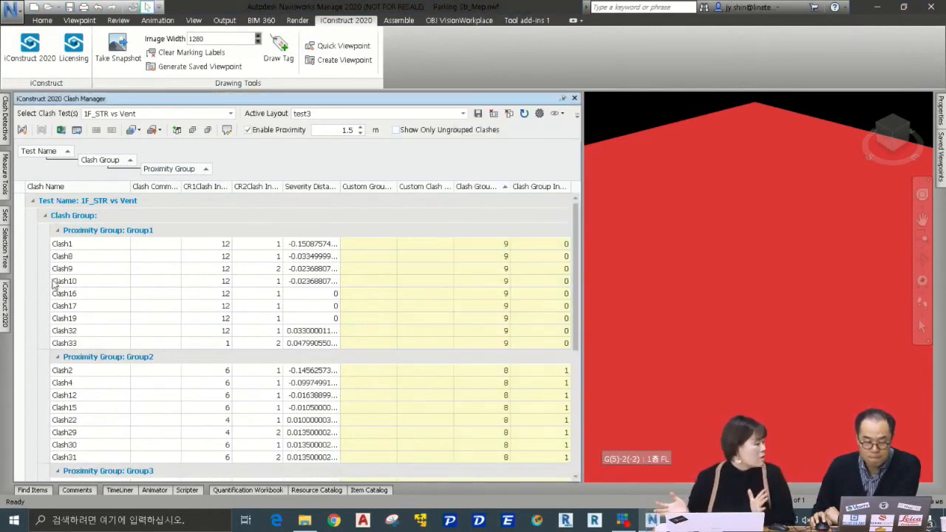
# Inspect the clashes of proximity groups Group1 and Group2 in the model
pyautogui.click(109, 231)
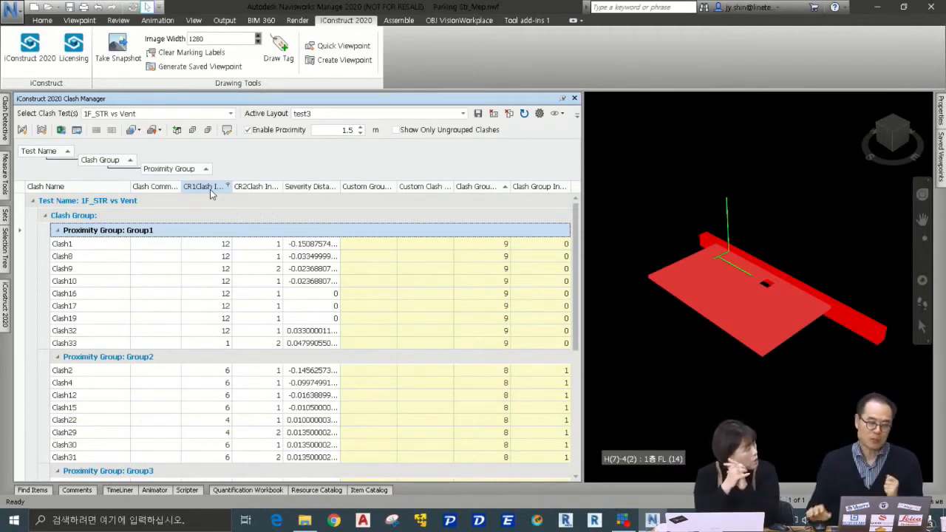
pyautogui.click(7, 137)
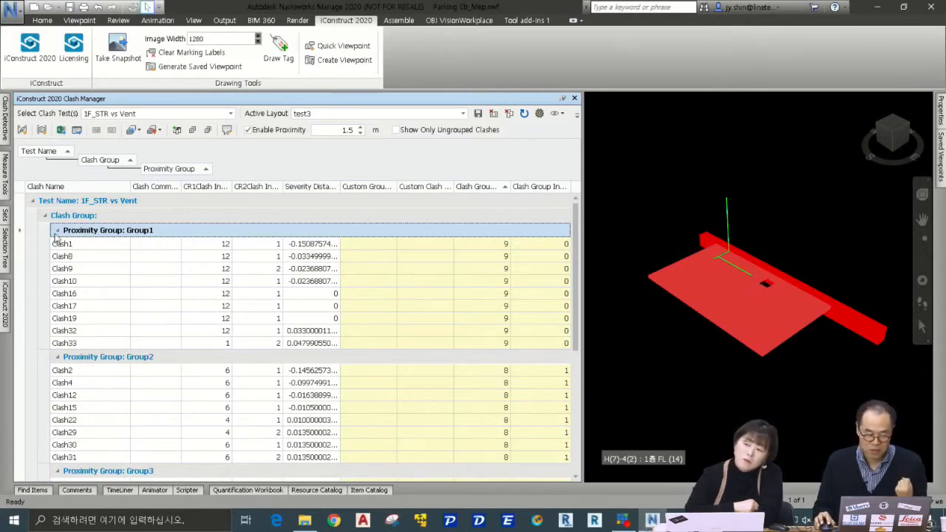
pyautogui.click(57, 230)
pyautogui.click(139, 245)
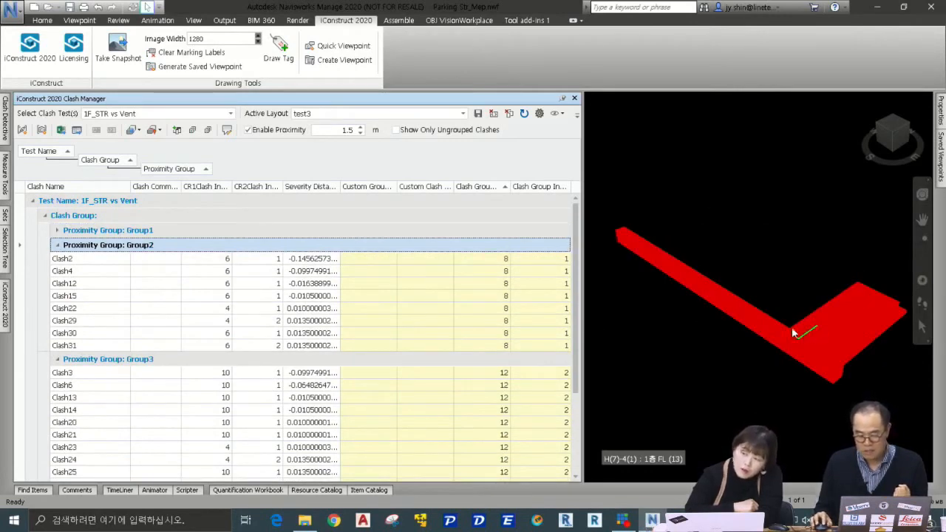
pyautogui.click(57, 231)
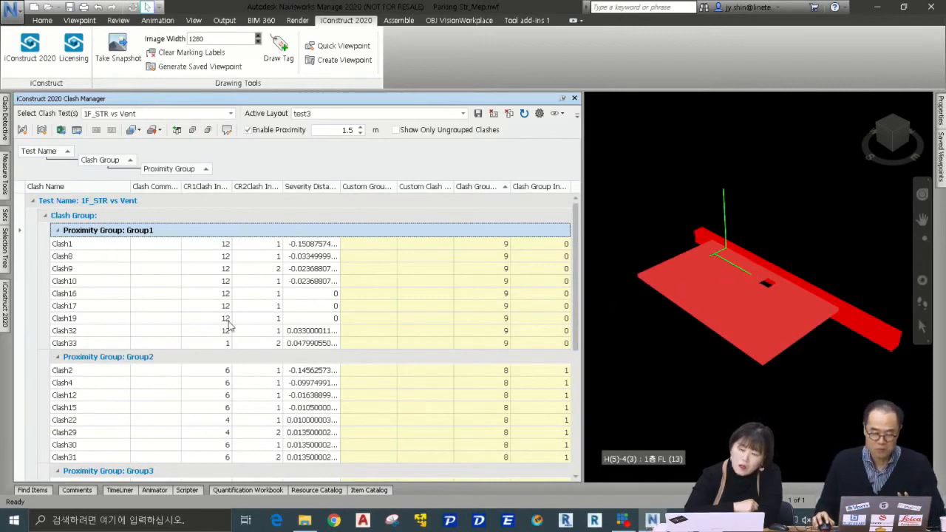
# Create clash groups from the proximity grouping for the whole 1F_STR vs Vent test and accept the data refresh
pyautogui.click(54, 202)
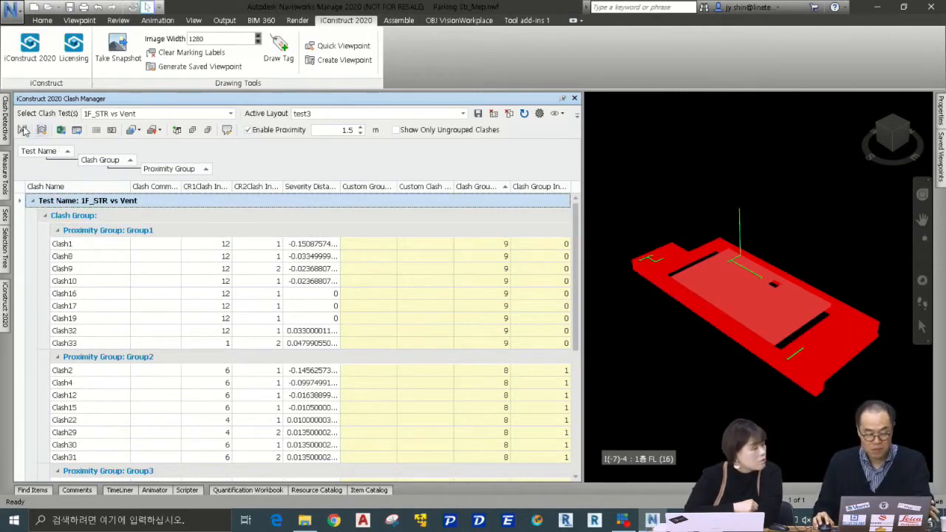
pyautogui.click(22, 129)
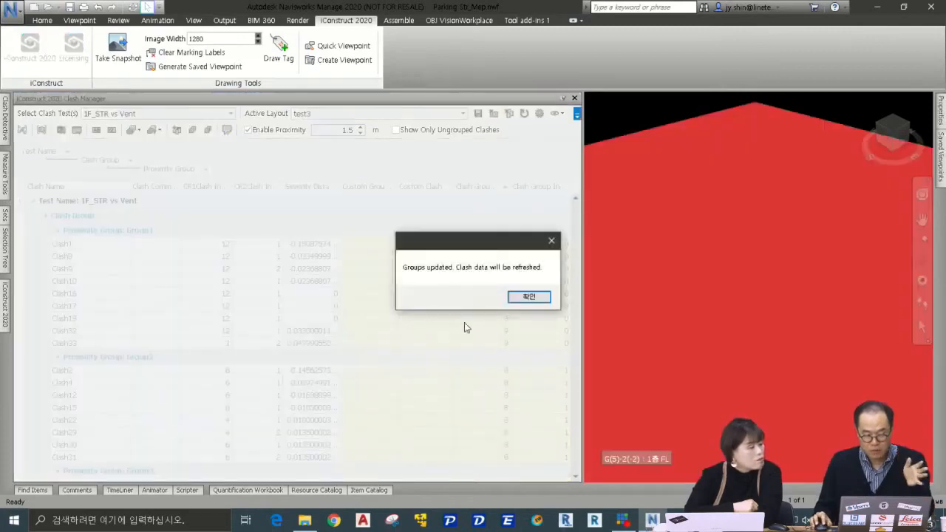
pyautogui.click(545, 297)
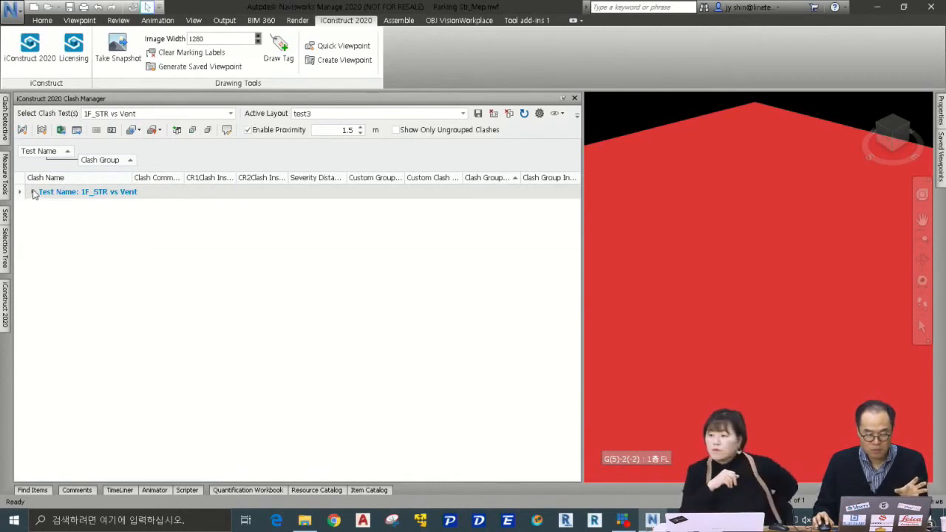
# Check the new proximity clash groups of 1F_STR vs Vent in Clash Manager and in the Clash Detective results, widening the Name column
pyautogui.click(32, 192)
pyautogui.click(5, 122)
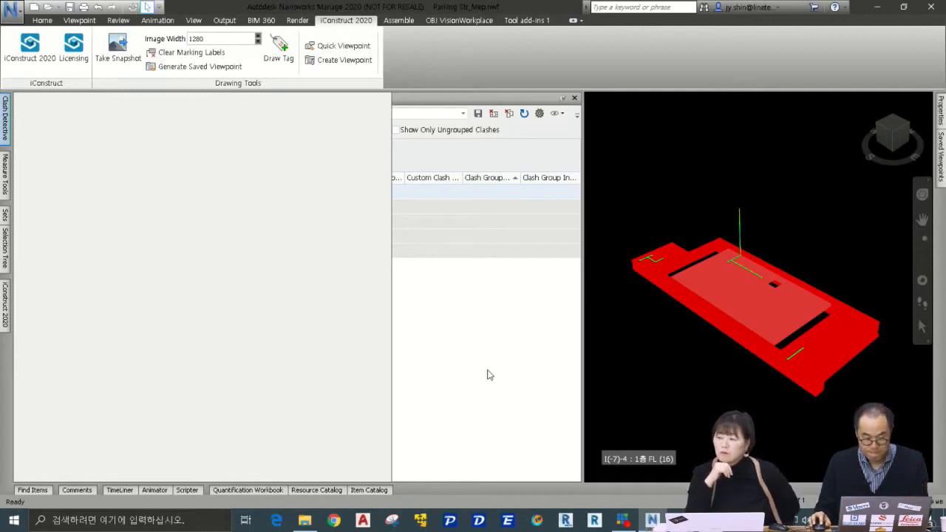
pyautogui.click(463, 349)
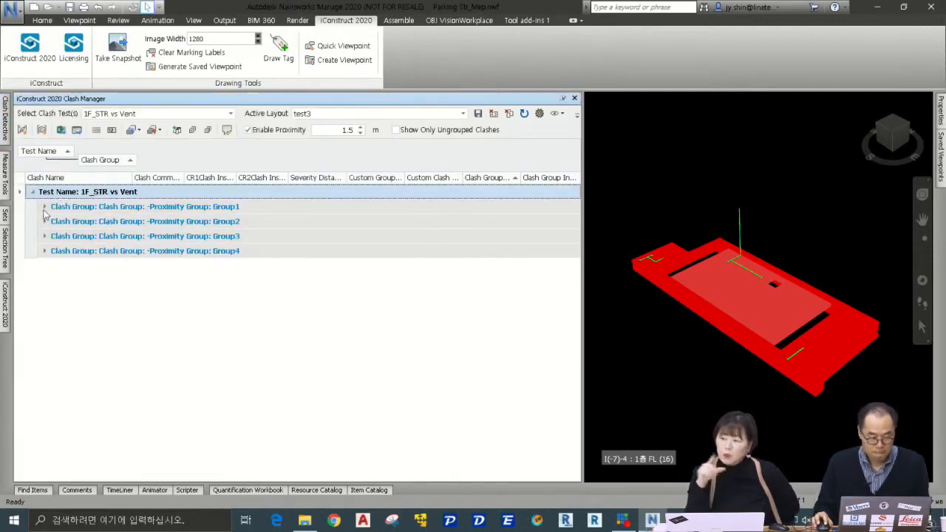
pyautogui.click(5, 133)
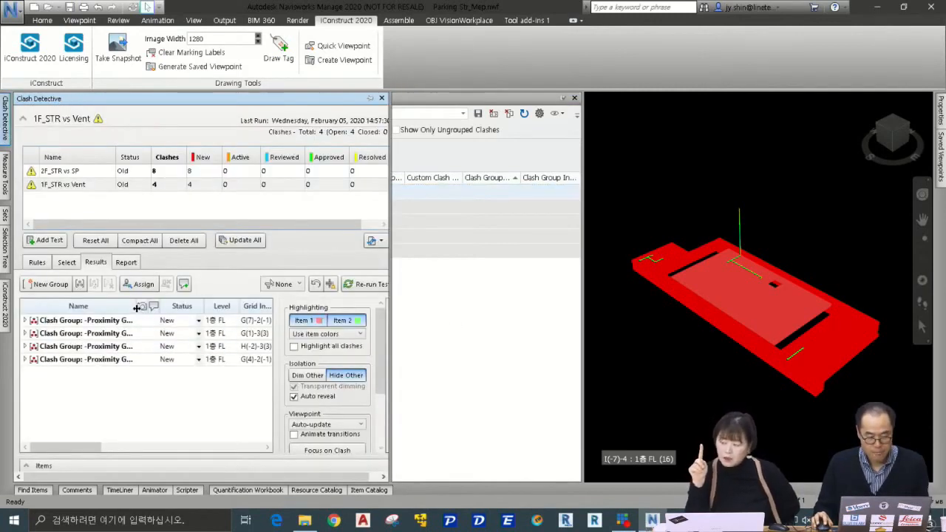
pyautogui.moveTo(137, 308); pyautogui.dragTo(167, 307)
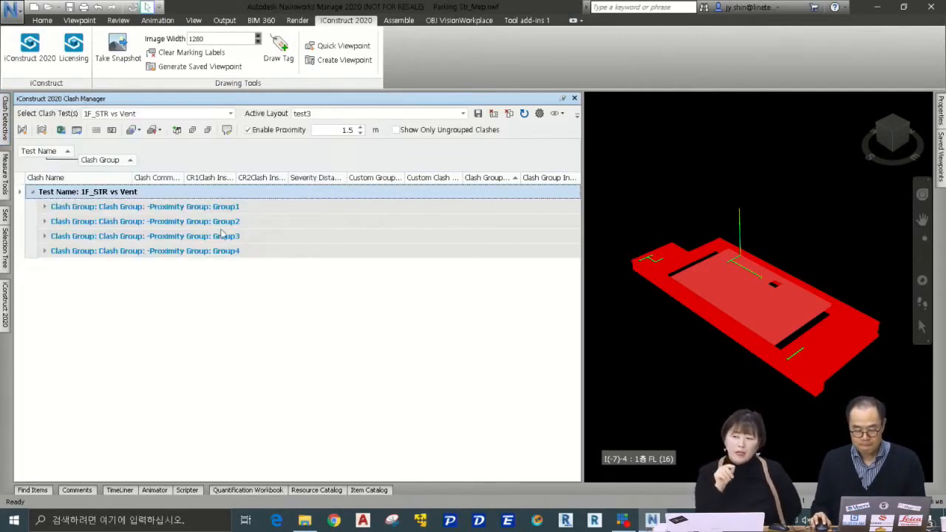
# Draw clash spheres for the Proximity Group: Group1 clash group and examine them up close in the model
pyautogui.click(192, 210)
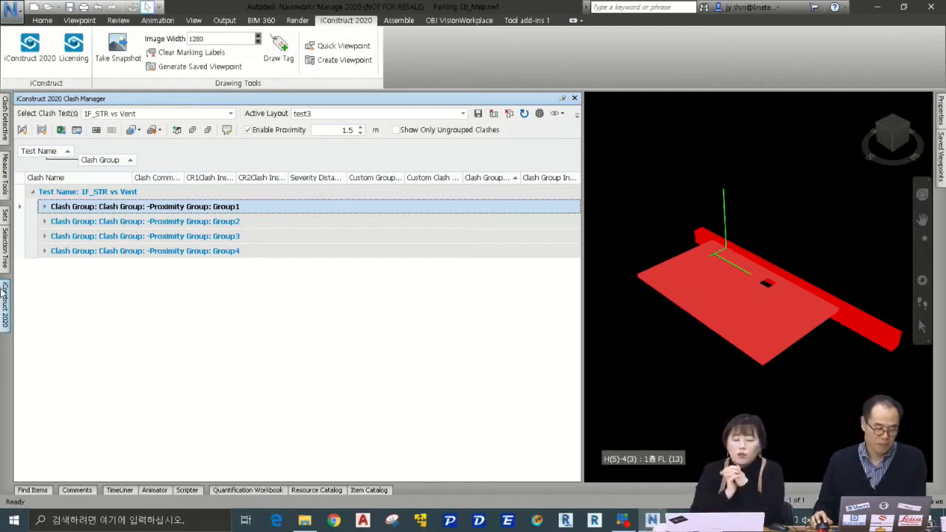
pyautogui.scroll(5, 743, 243)
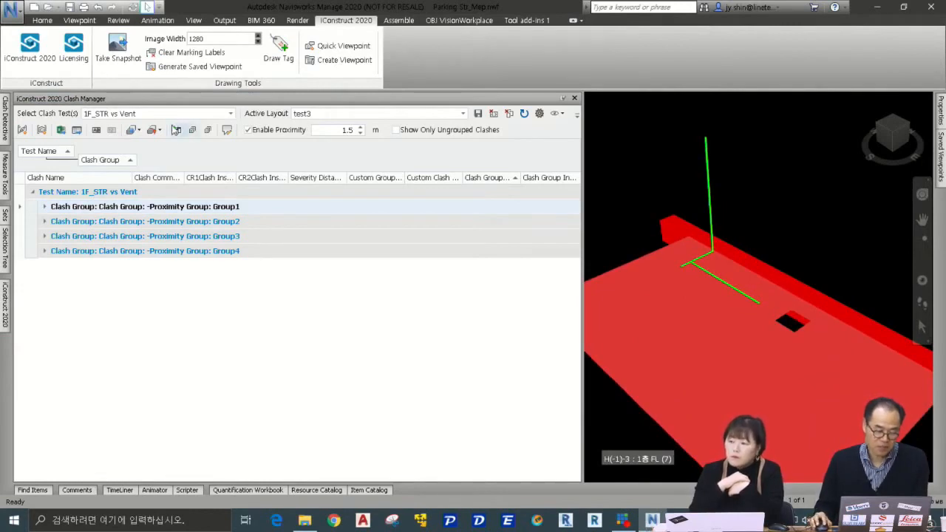
pyautogui.click(137, 131)
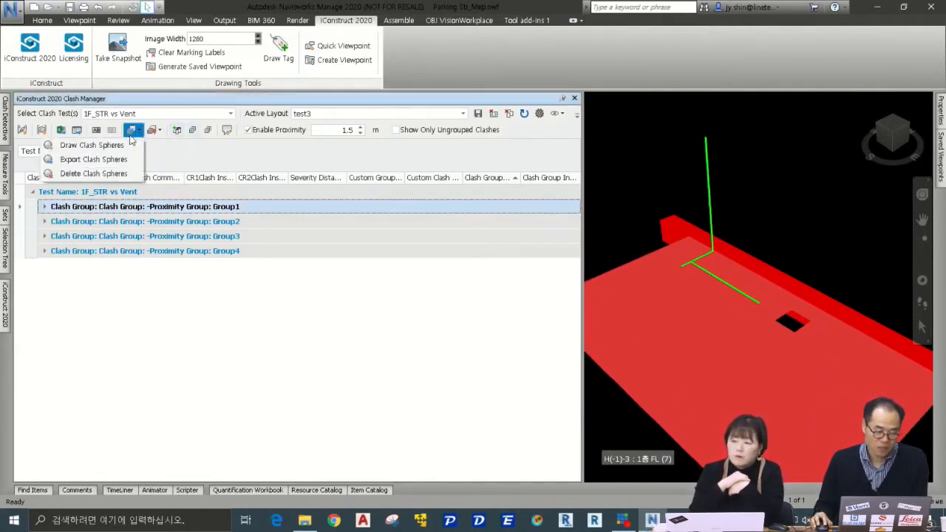
pyautogui.click(67, 145)
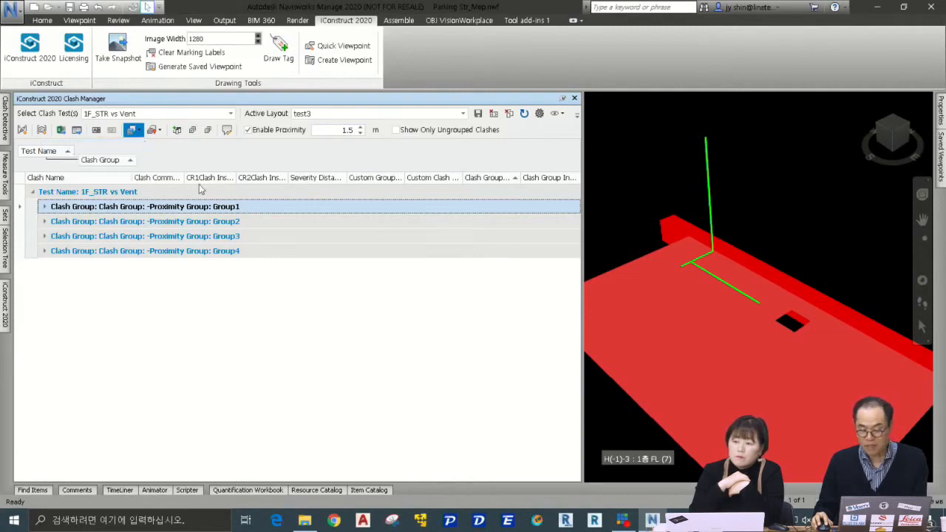
pyautogui.click(619, 390)
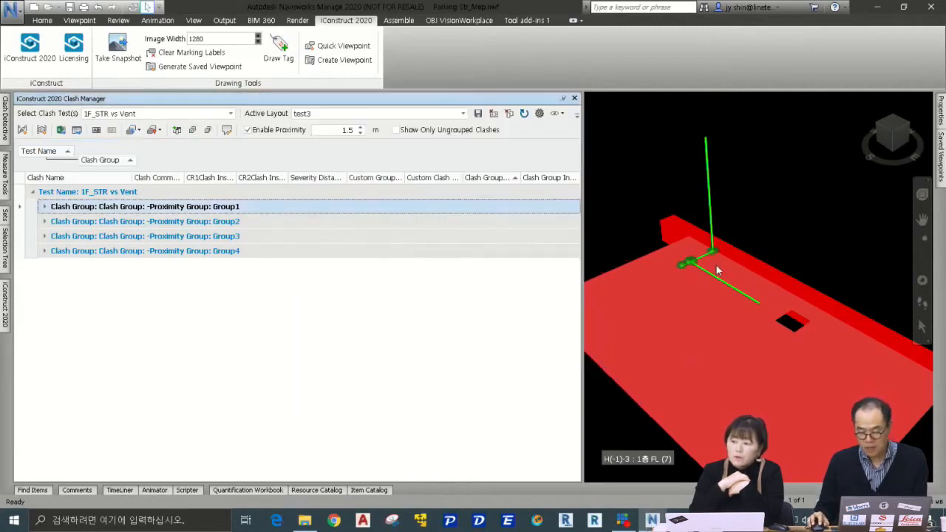
pyautogui.scroll(3, 726, 251)
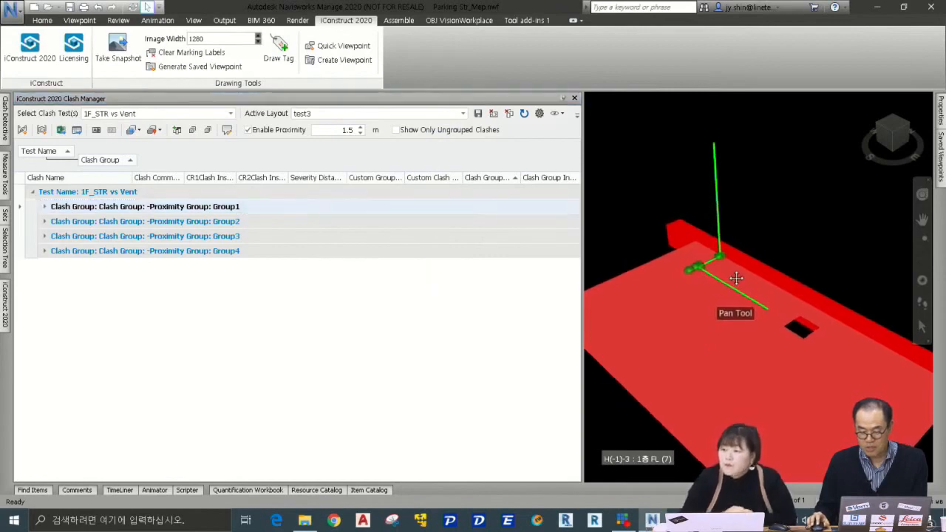
pyautogui.scroll(3, 724, 266)
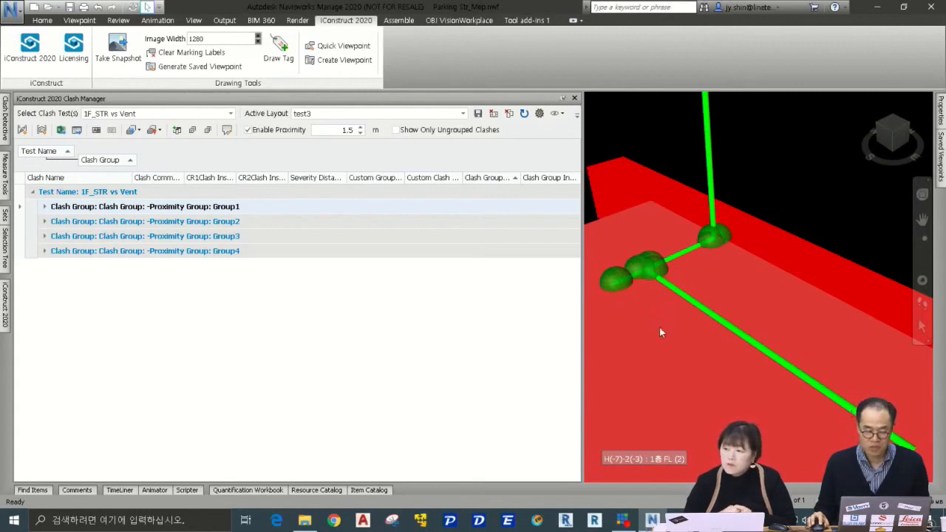
pyautogui.click(140, 130)
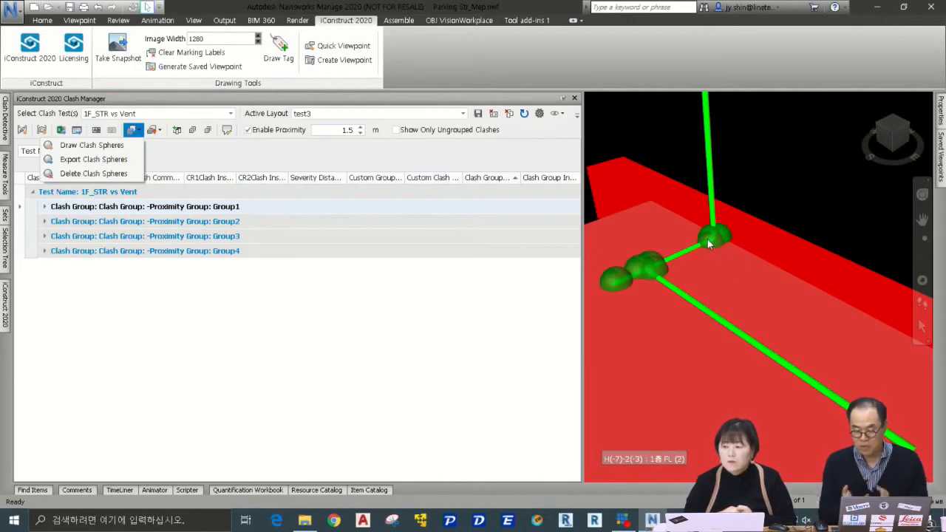
pyautogui.click(681, 147)
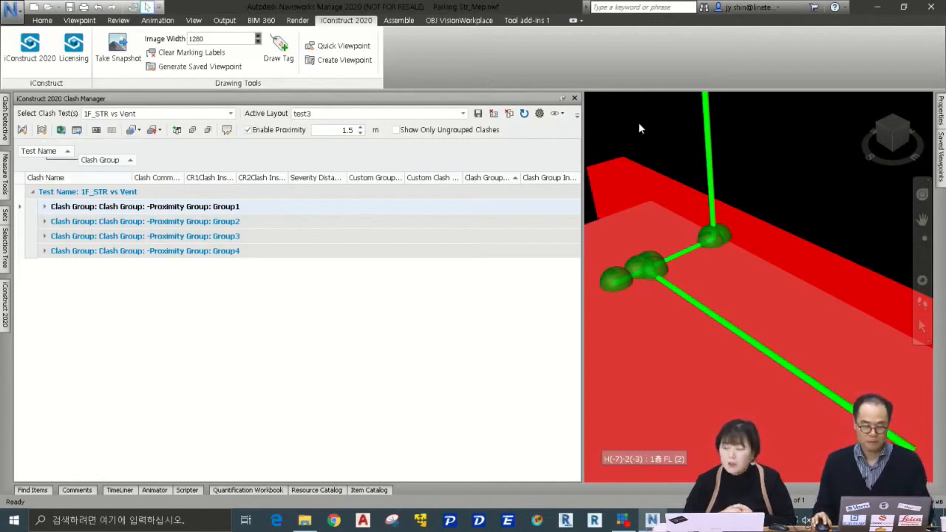
# Open the iConstruct Clash Report tool and select the Clash Report template
pyautogui.click(5, 130)
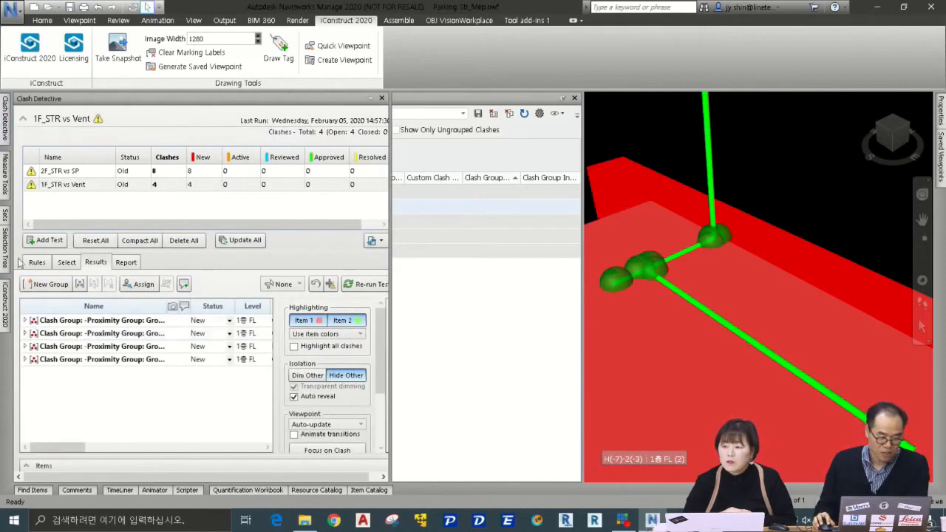
pyautogui.moveTo(4, 305)
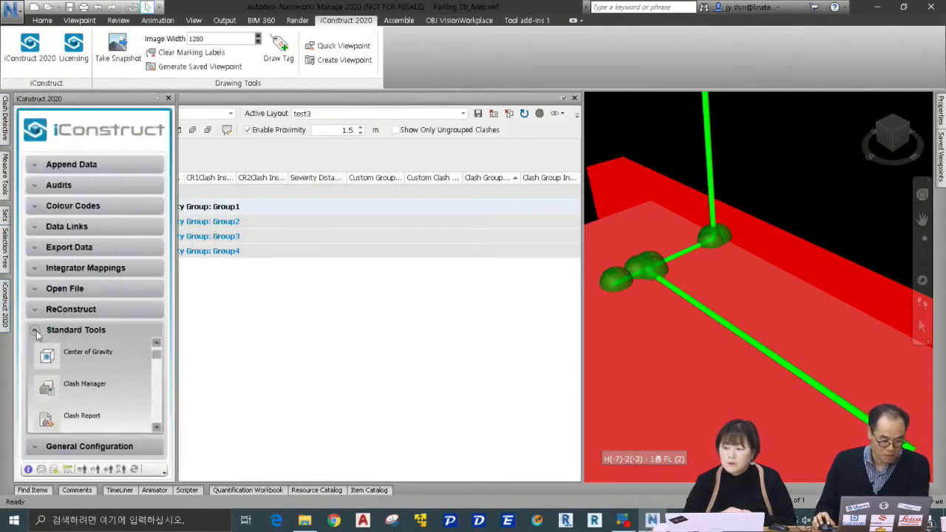
pyautogui.click(127, 416)
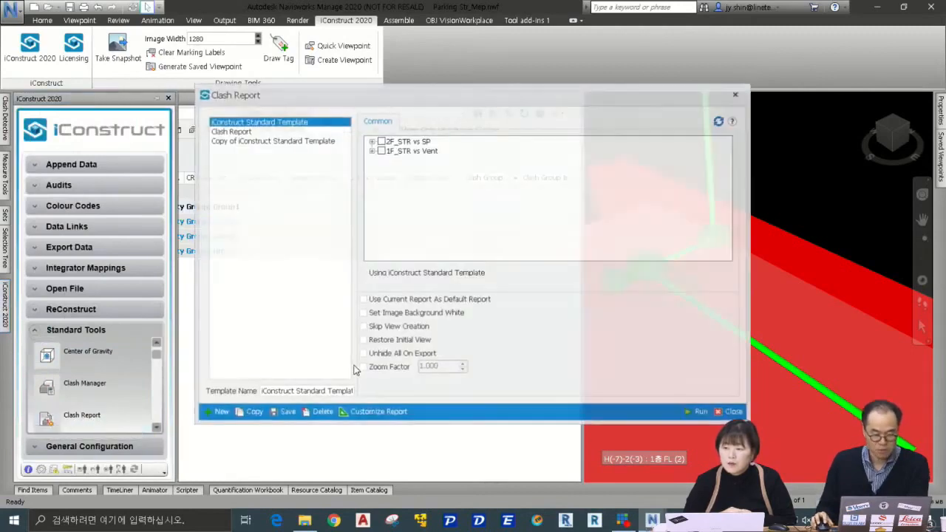
pyautogui.click(235, 132)
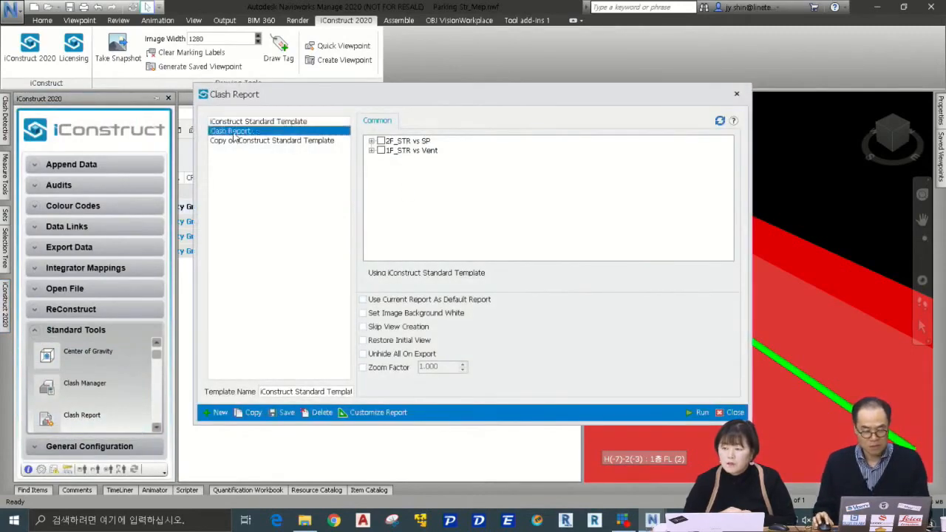
# Run the clash report for the Proximity Group: Group1 and Group2 clash groups of the 1F_STR vs Vent test
pyautogui.click(372, 150)
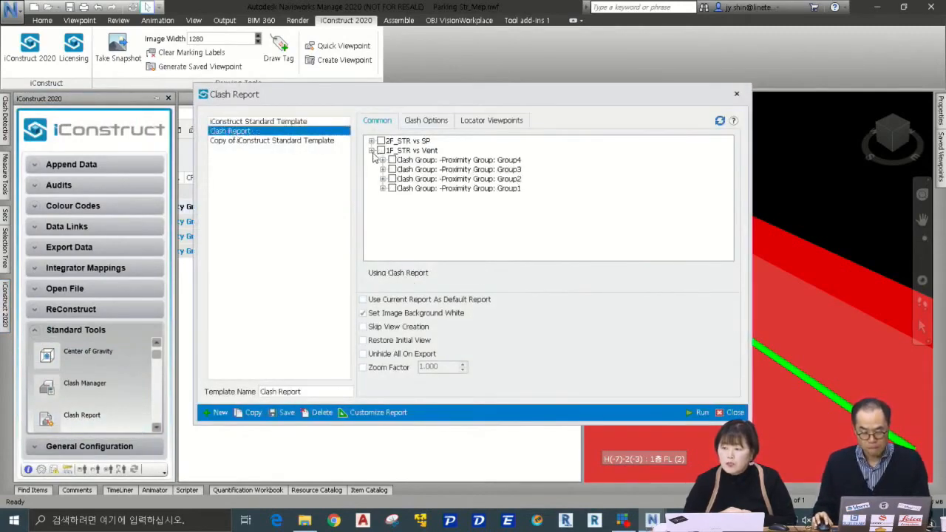
pyautogui.click(393, 189)
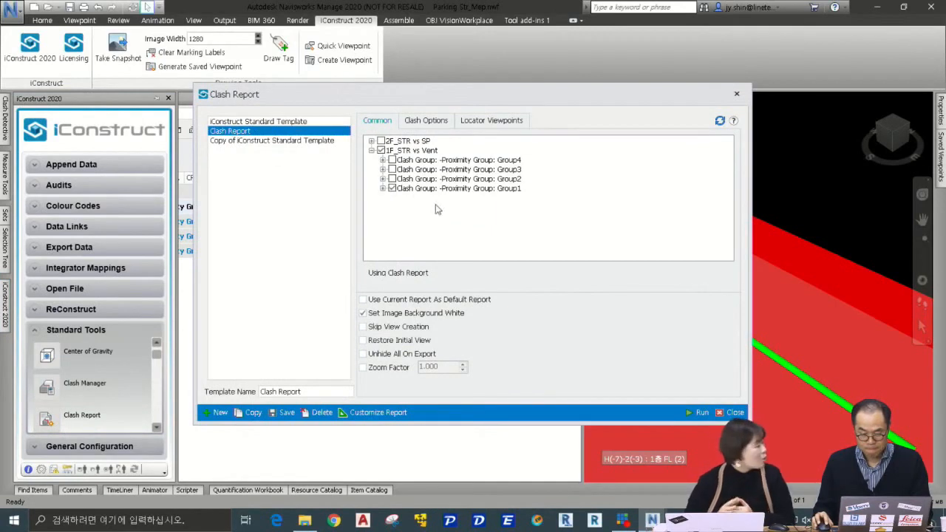
pyautogui.click(392, 179)
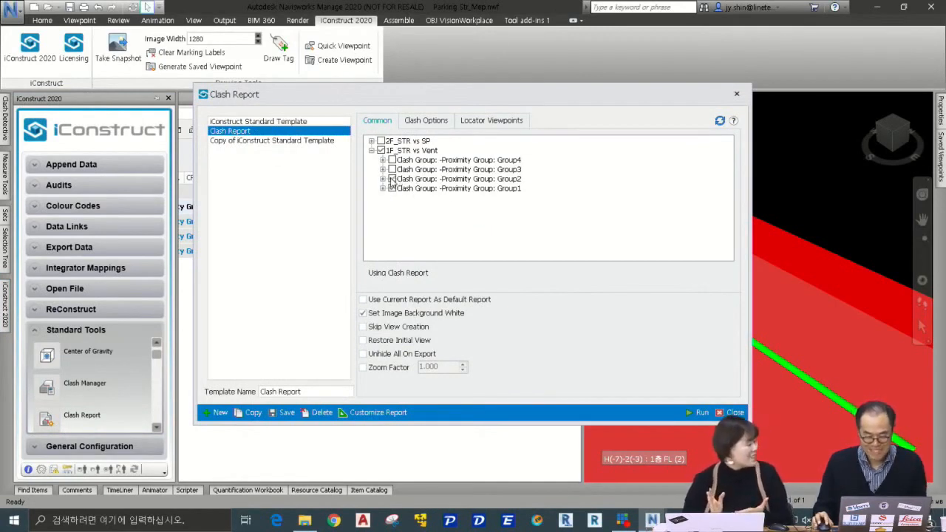
pyautogui.click(701, 413)
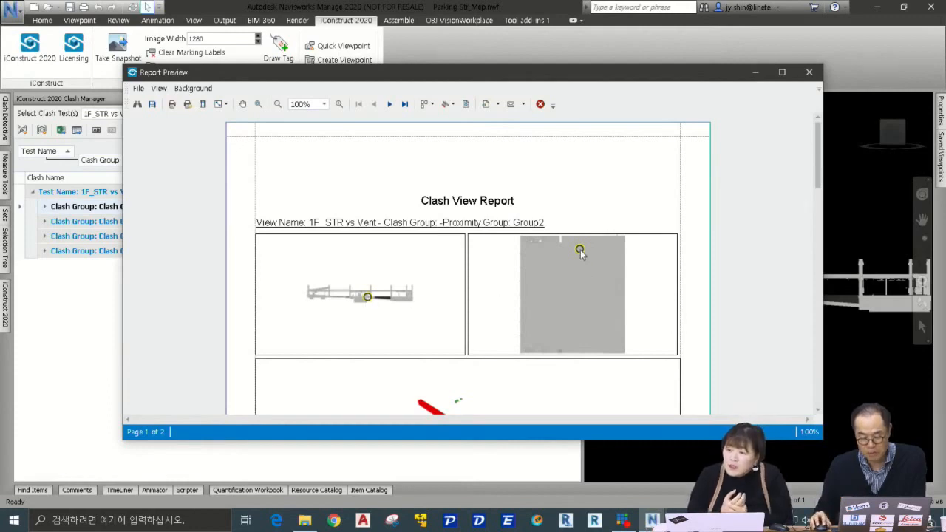
# Review the locator views, clash images and comments on both pages of the Clash View Report, and close the preview
pyautogui.scroll(-3, 563, 296)
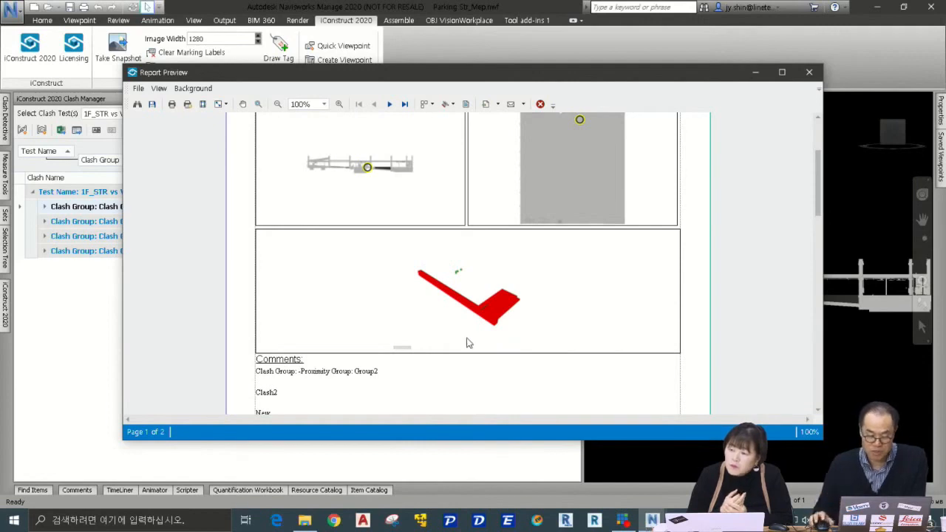
pyautogui.scroll(-2, 416, 306)
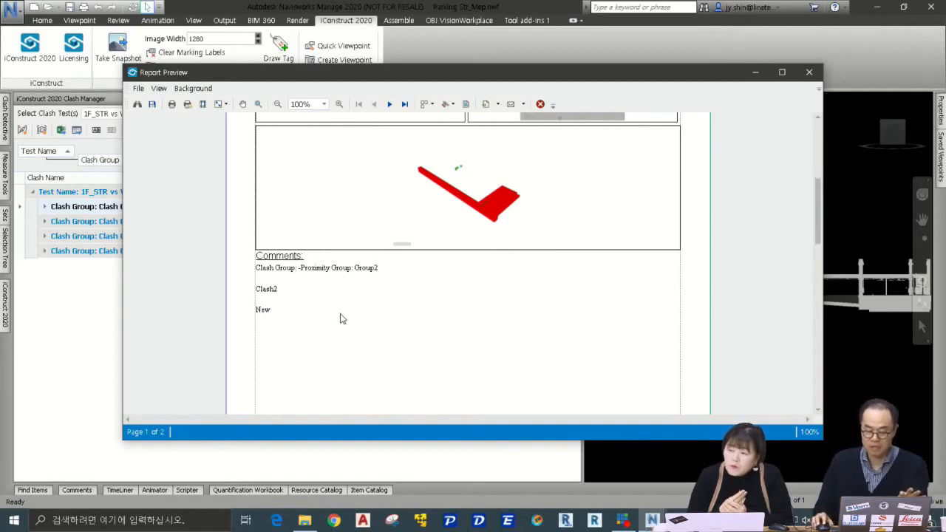
pyautogui.scroll(-7, 339, 317)
pyautogui.scroll(-4, 336, 315)
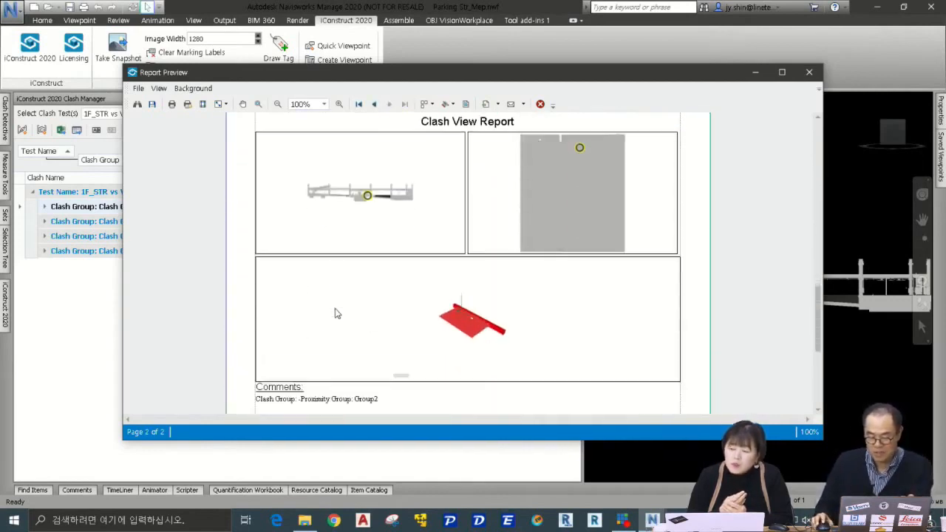
pyautogui.scroll(1, 336, 312)
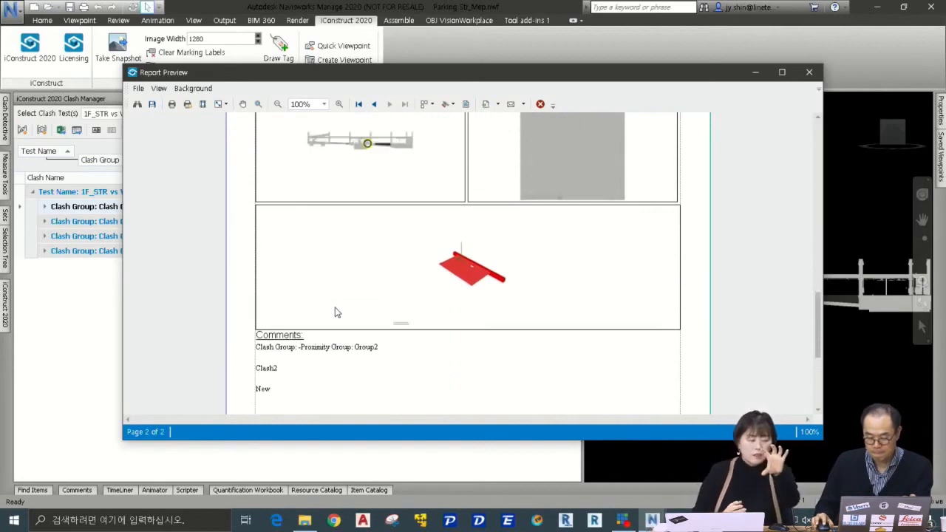
pyautogui.scroll(2, 336, 311)
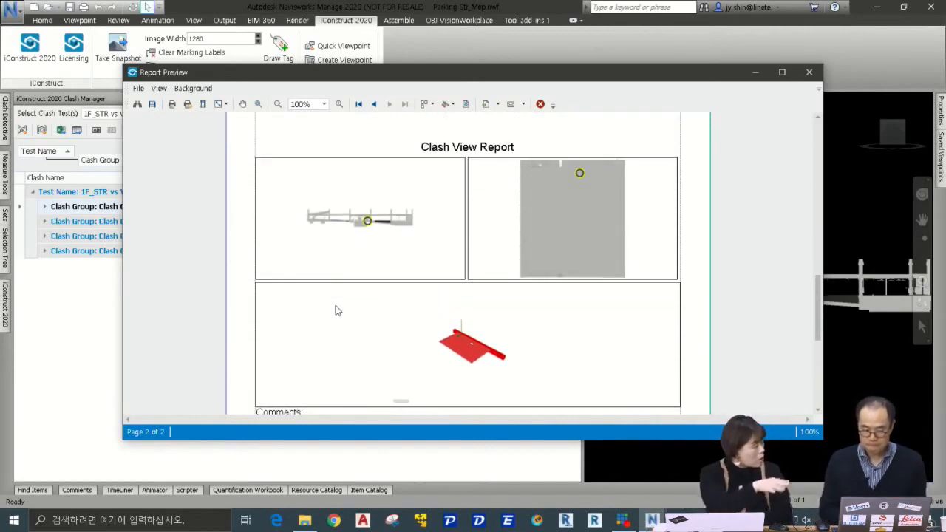
pyautogui.scroll(-2, 337, 310)
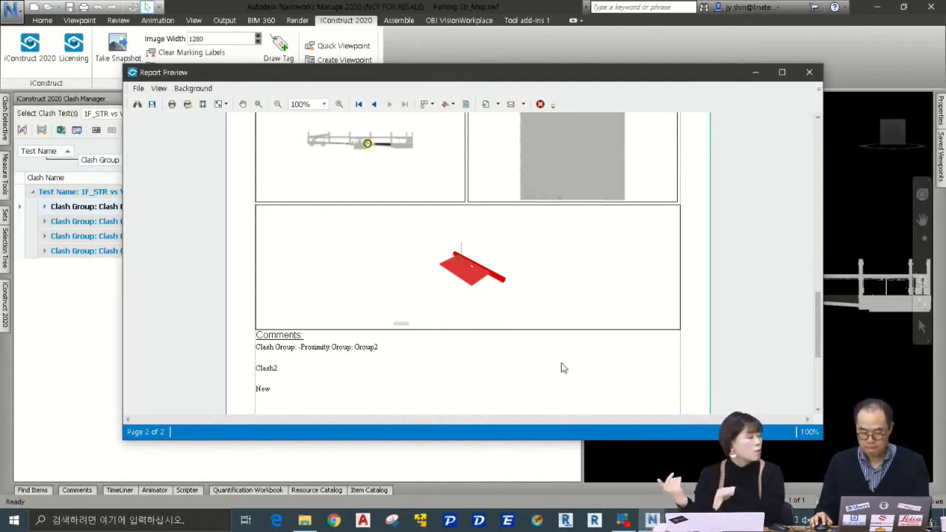
pyautogui.scroll(1, 539, 357)
pyautogui.scroll(2, 538, 357)
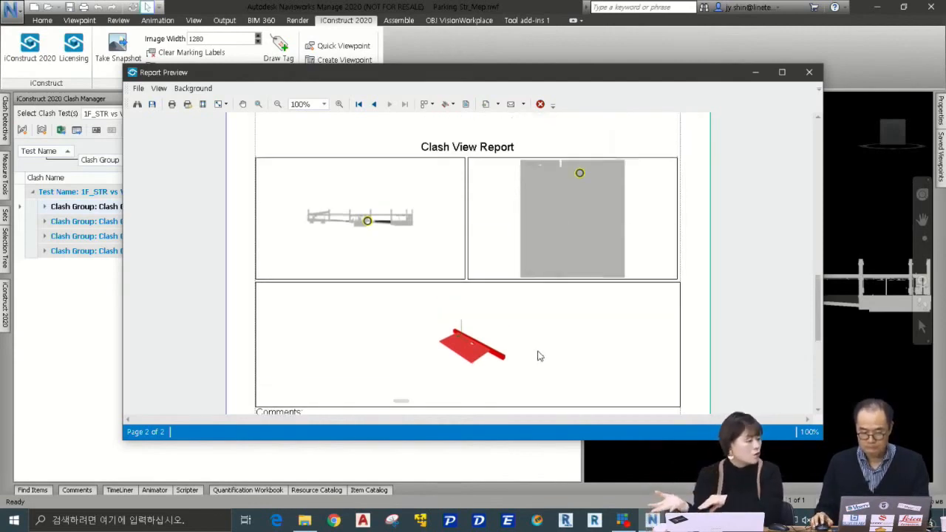
pyautogui.scroll(-1, 539, 357)
pyautogui.scroll(-2, 538, 356)
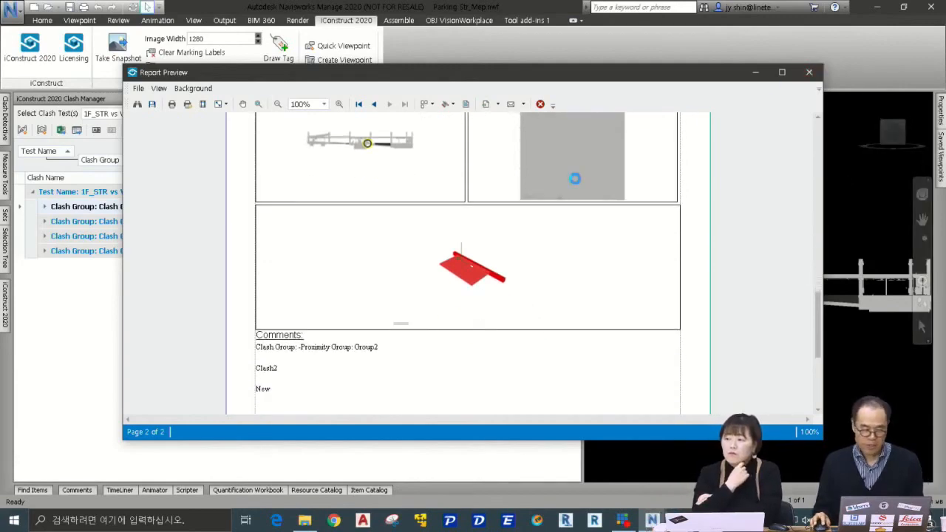
pyautogui.click(809, 72)
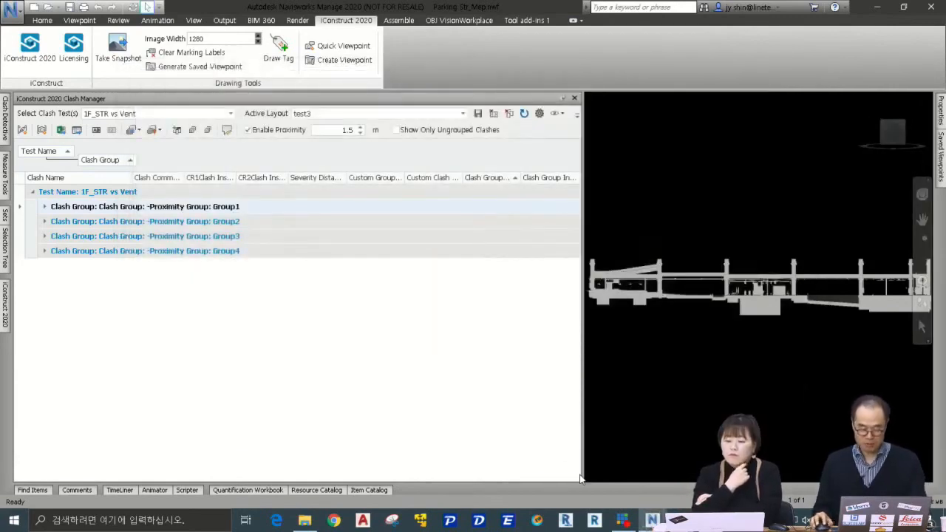
# Switch to PowerPoint and return to the running slide show of the iConstruct_Webinar_Final presentation at the Case 3 slide
pyautogui.moveTo(622, 519)
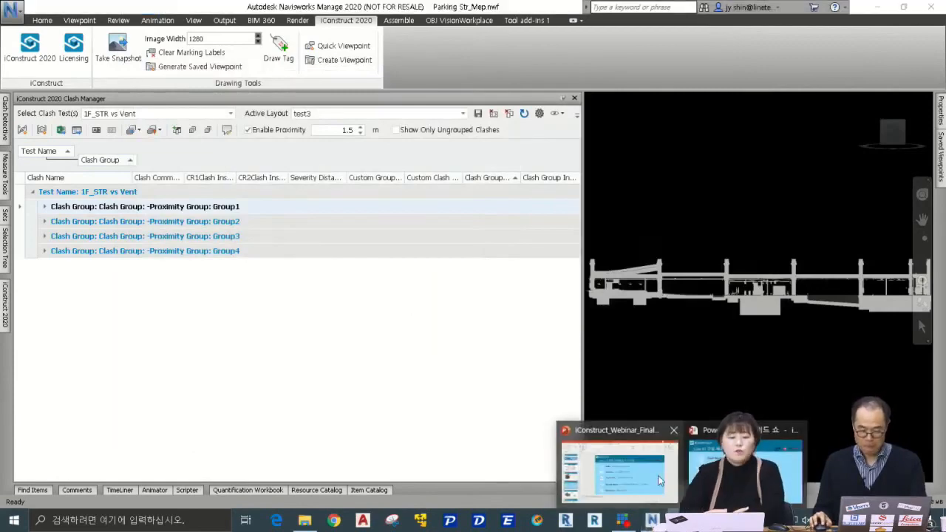
pyautogui.click(619, 467)
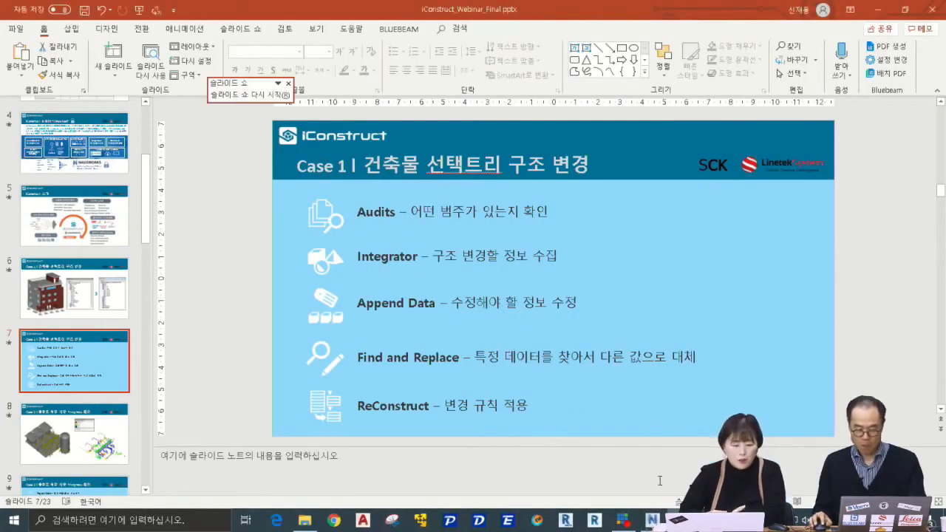
pyautogui.moveTo(678, 514)
pyautogui.click(751, 462)
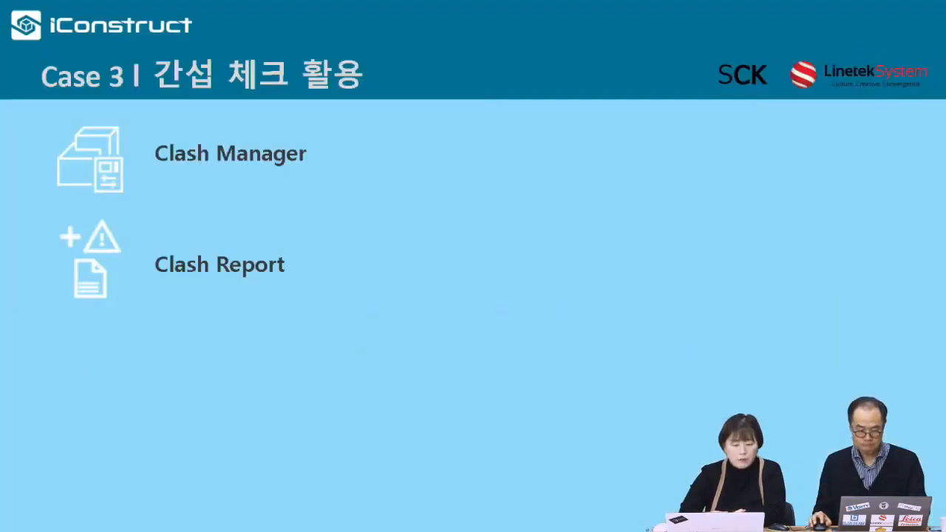